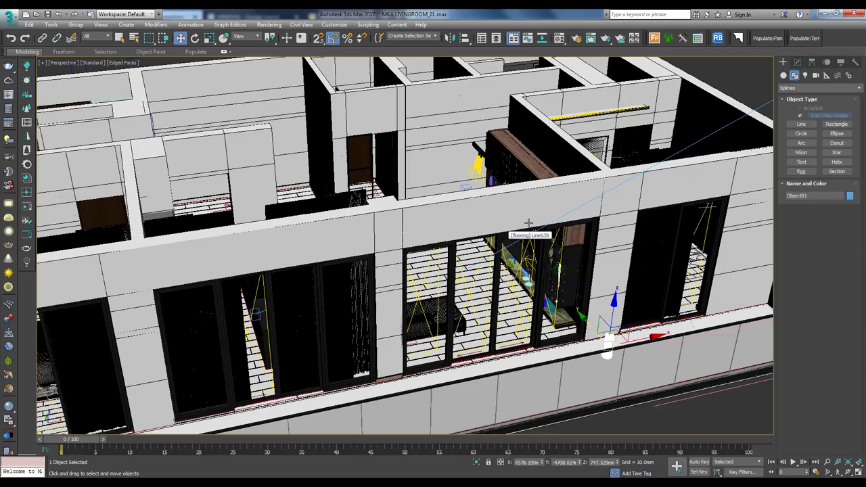
Orbit the finished living-room apartment model in the Perspective view to see it from above
alt+middle_drag(528, 224, 544, 231)
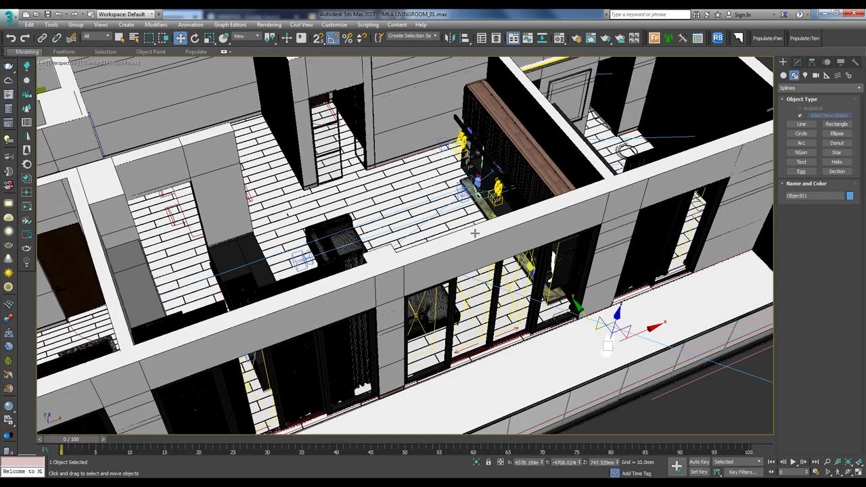
mouse_move(474, 210)
alt+middle_down()
mouse_move(458, 307)
mouse_move(483, 268)
mouse_move(453, 263)
alt+middle_up()
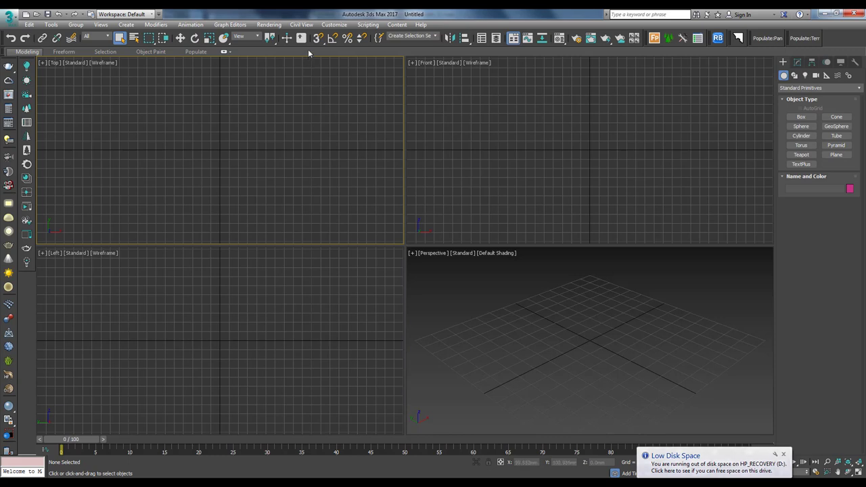
Set display units to Metric Millimeters and the system unit to 1 Unit = 1.0 Millimeters
click(333, 25)
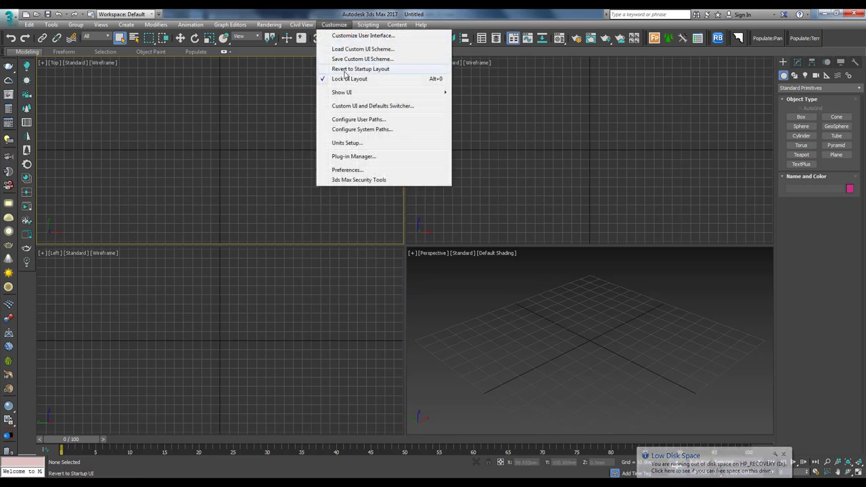
click(406, 143)
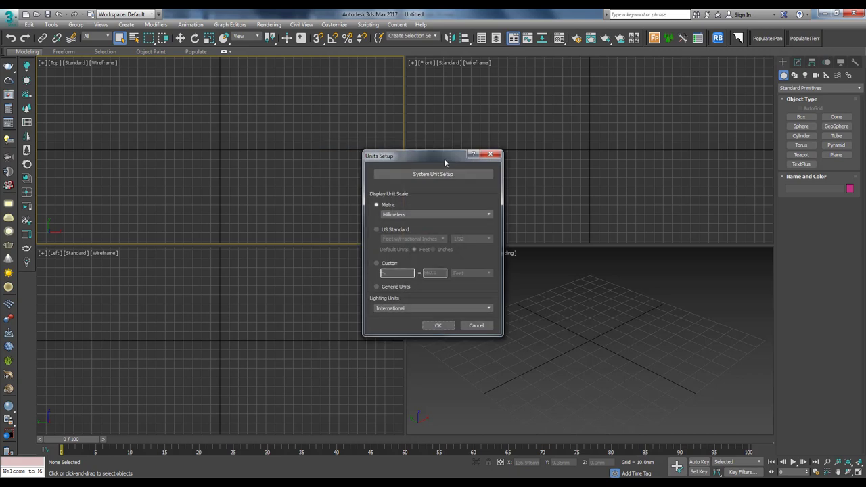
drag(444, 159, 408, 116)
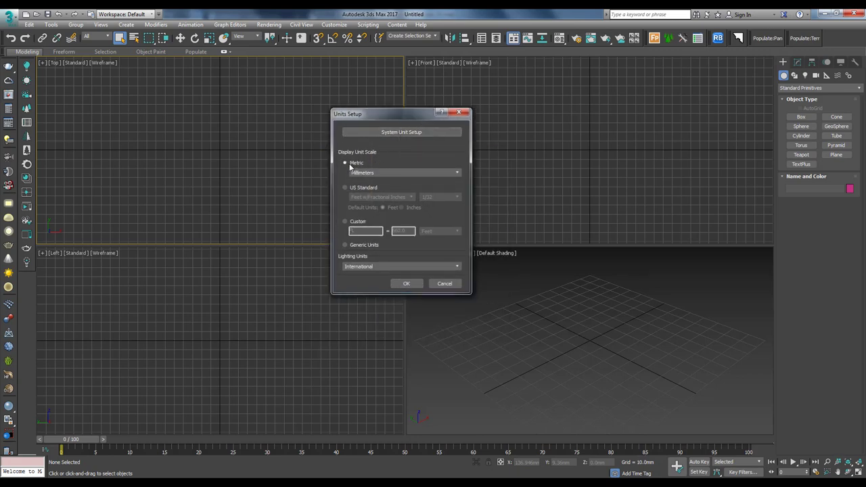
click(402, 131)
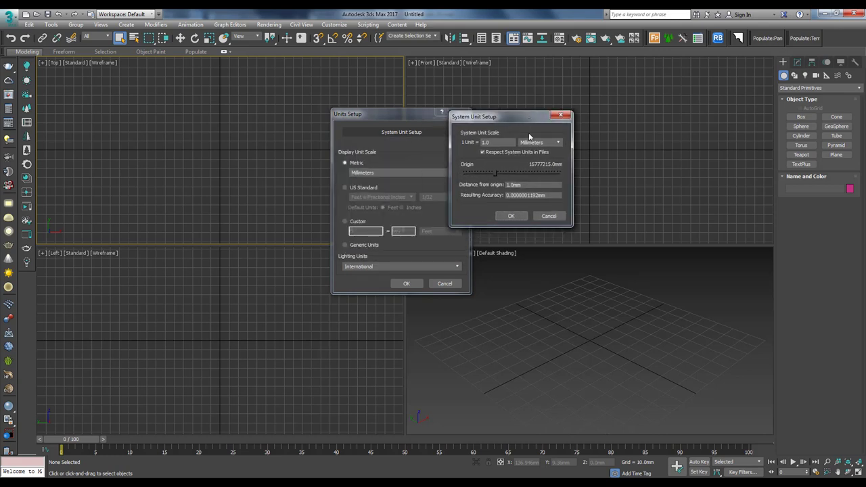
click(511, 216)
key(Return)
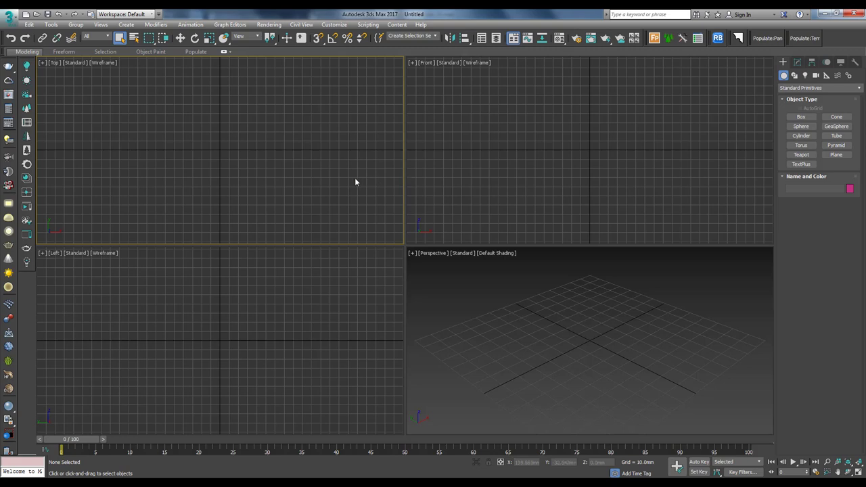
Import CAD FILE.dwg with primitives derived by Layer, then return from AutoCAD to 3ds Max
click(9, 16)
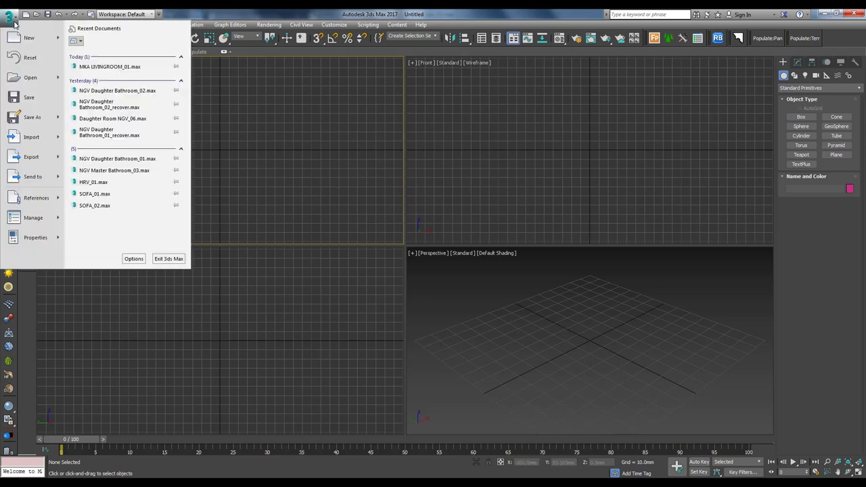
click(37, 138)
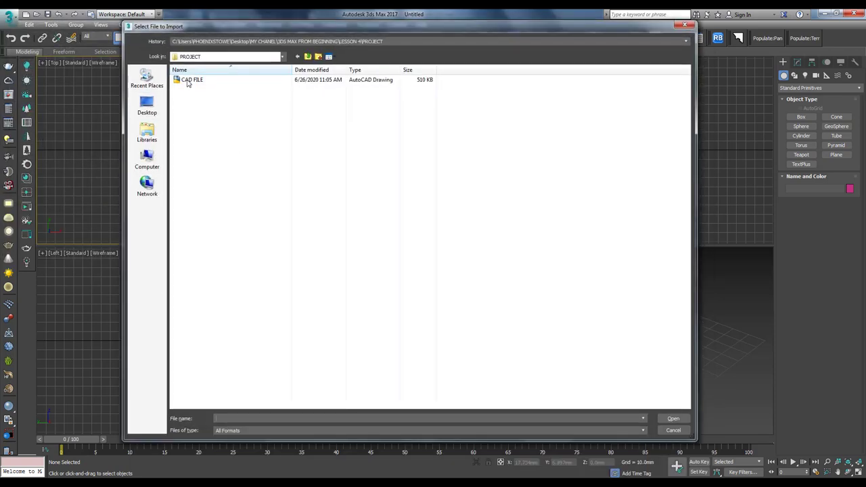
click(190, 81)
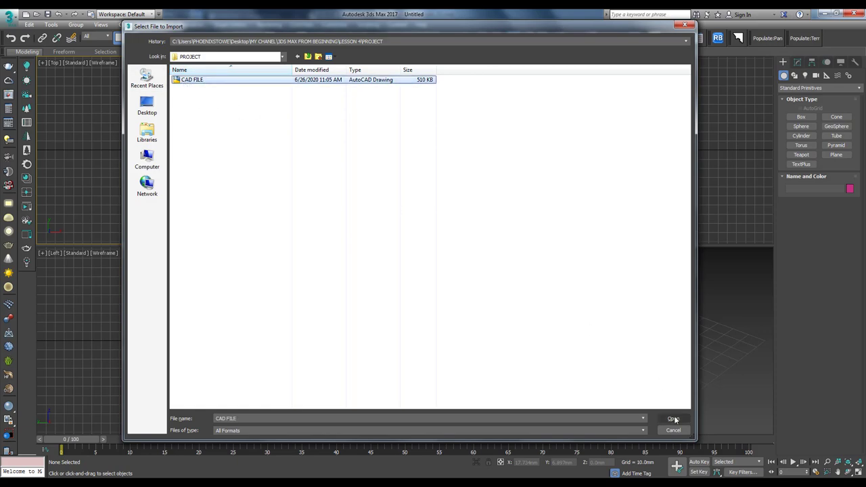
click(673, 419)
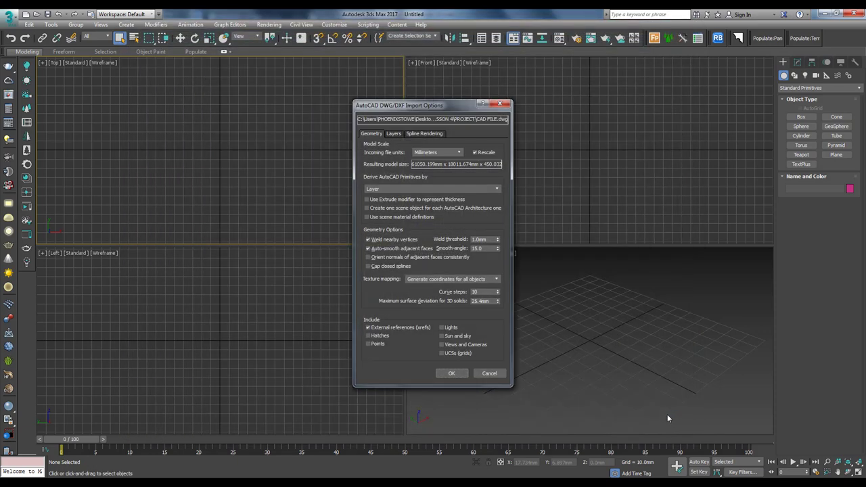
mouse_move(430, 107)
mouse_down()
mouse_move(366, 89)
mouse_move(295, 85)
mouse_up()
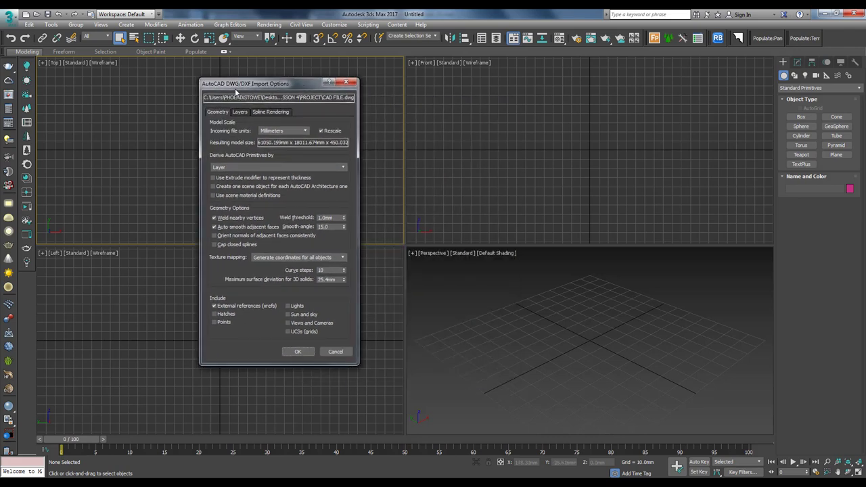
drag(236, 91, 326, 73)
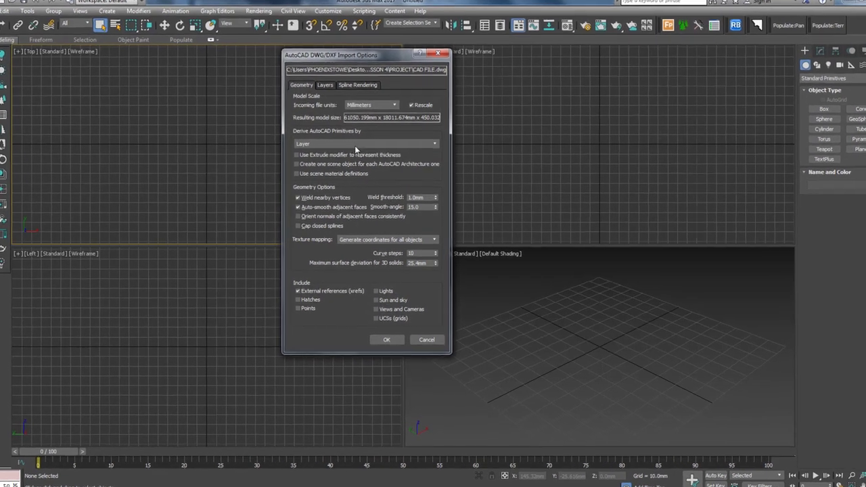
click(360, 140)
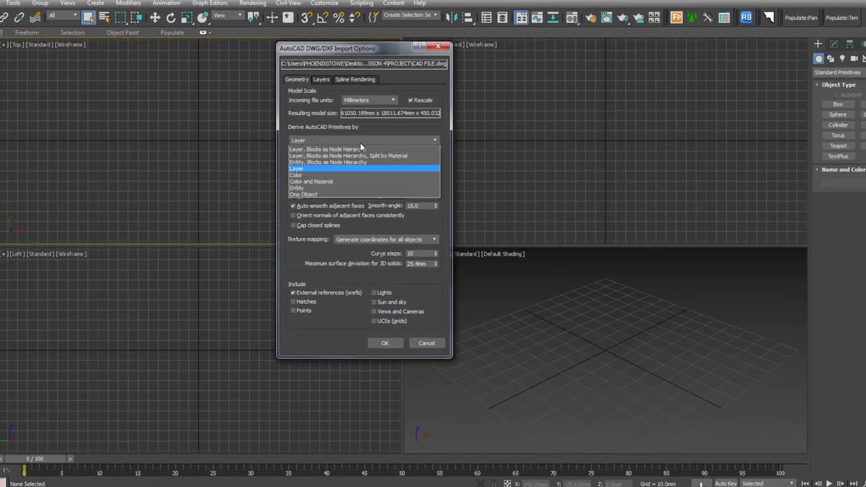
click(360, 142)
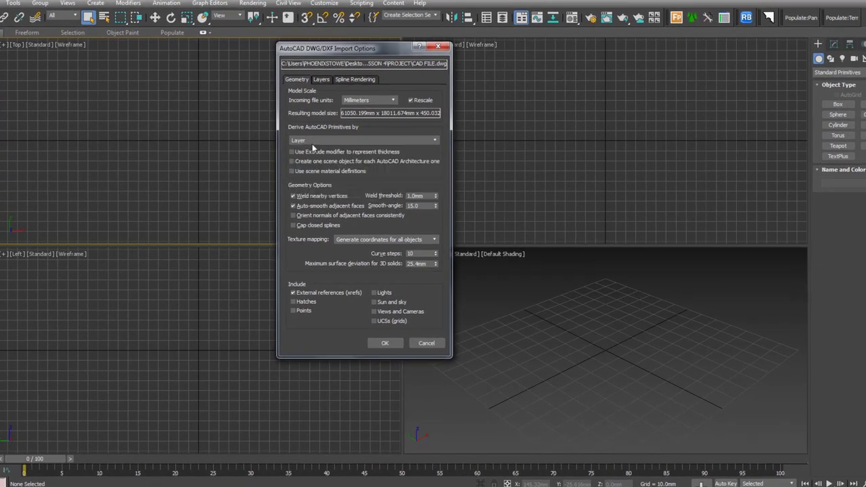
click(386, 343)
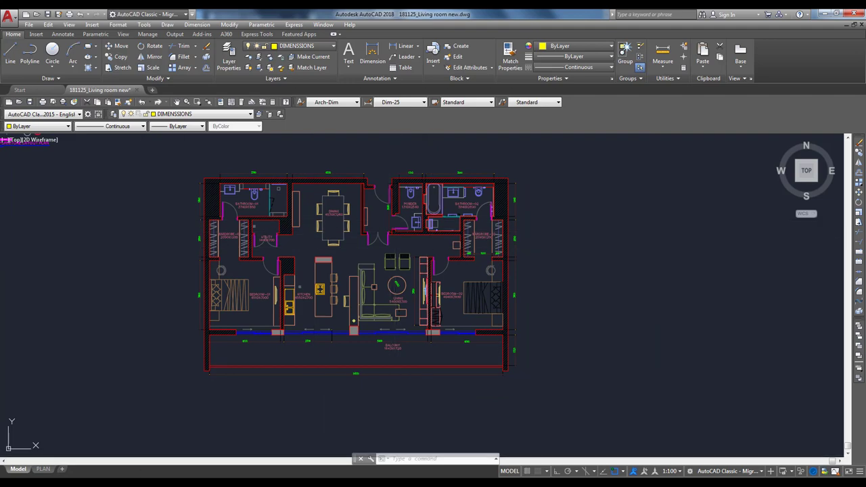
click(352, 440)
Maximize the Top viewport, frame the plan and turn on Edged Faces display
right_click(139, 196)
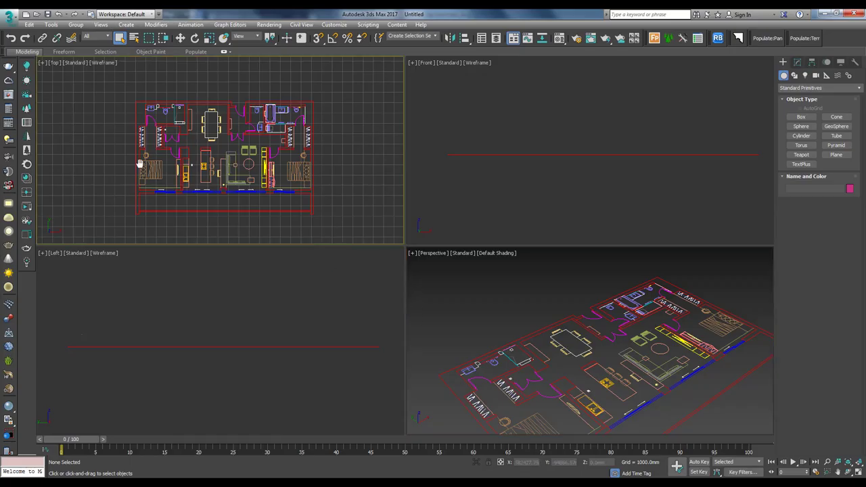
key(alt+w)
middle_drag(333, 195, 268, 153)
scroll(268, 153, up, 3)
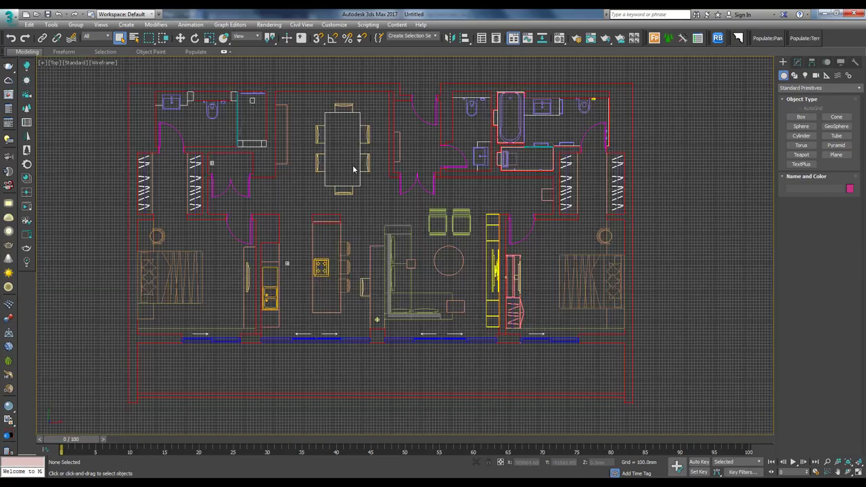
key(F4)
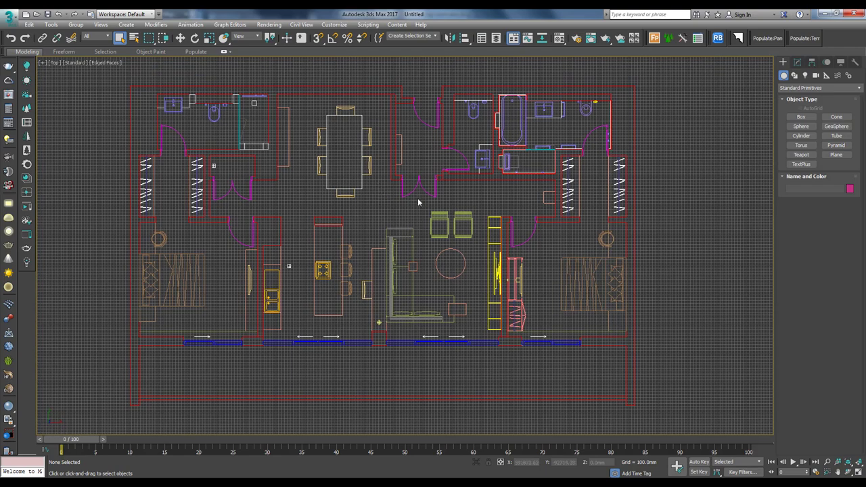
Drag-select all 46 separate shapes of the imported floor plan
scroll(416, 199, down, 1)
scroll(406, 207, down, 2)
scroll(404, 196, up, 2)
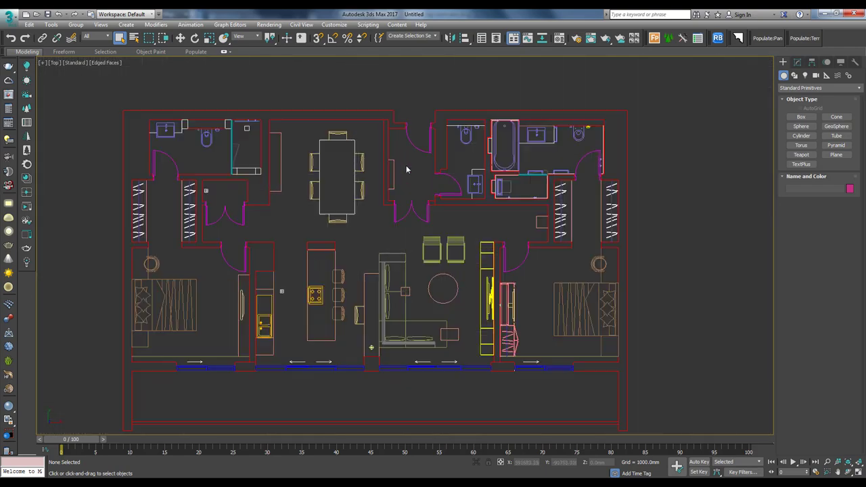
scroll(473, 176, down, 3)
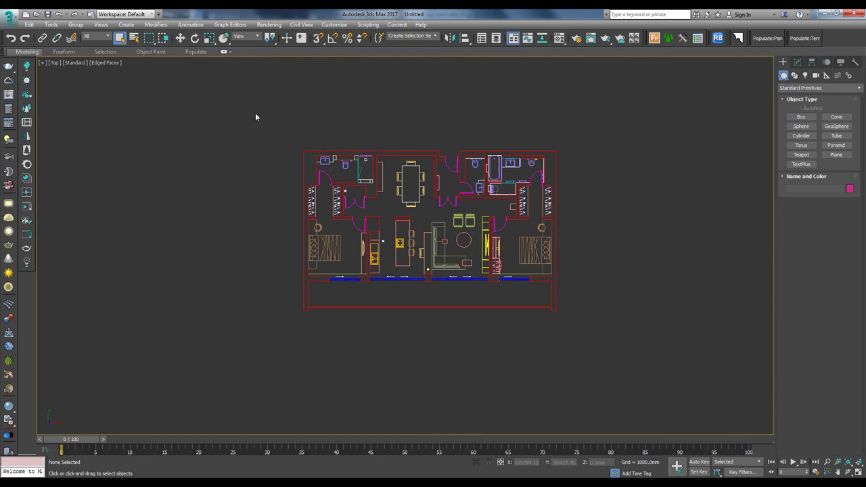
drag(257, 116, 583, 332)
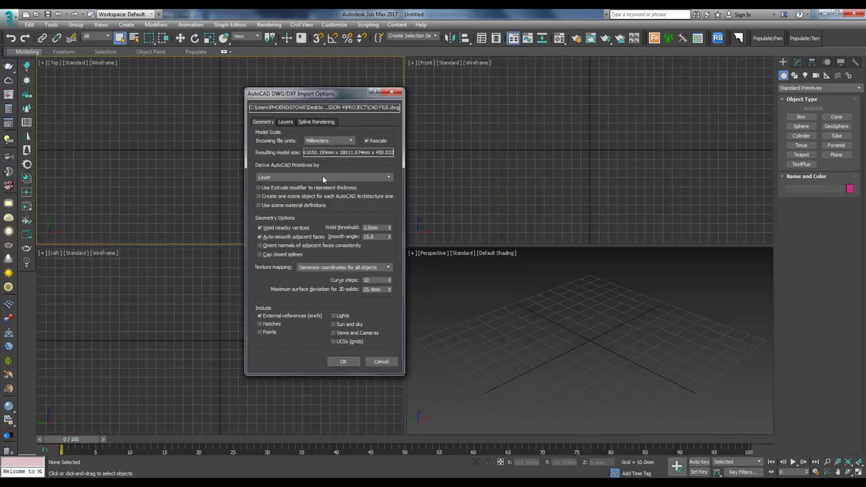
Re-import the plan with Derive AutoCAD Primitives by set to One Object
click(323, 177)
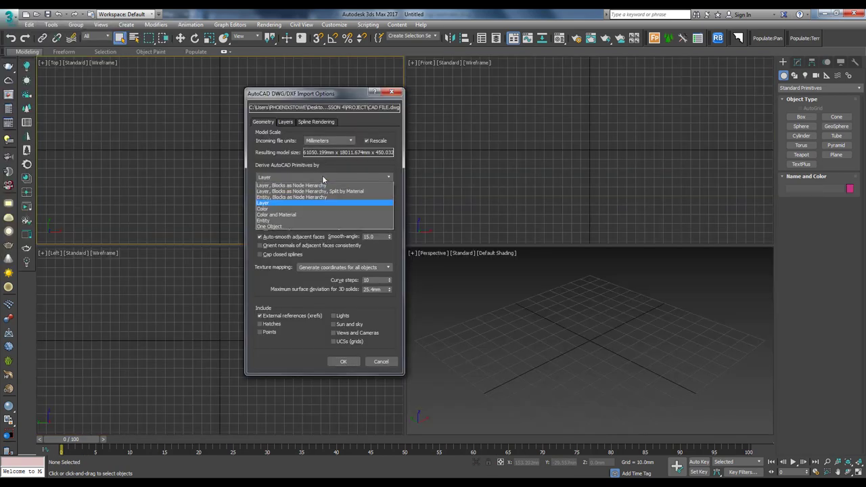
click(278, 228)
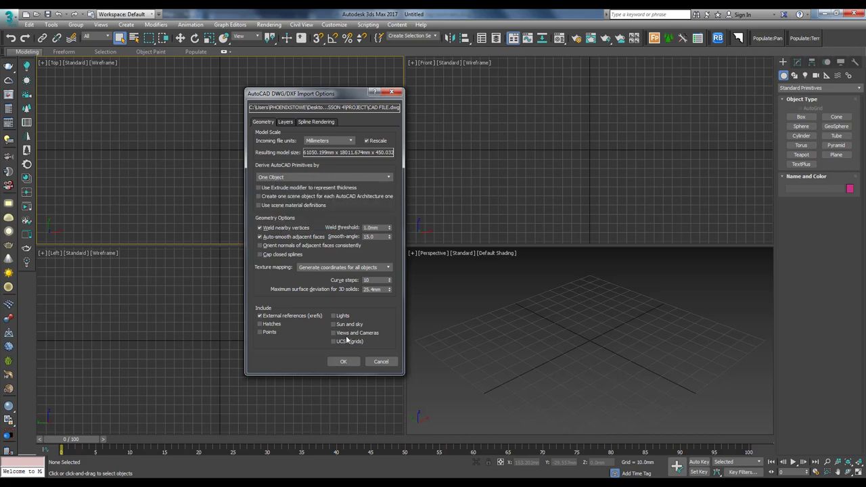
click(343, 361)
Frame the single CAD FILE shape in a maximized Top view
scroll(268, 166, down, 2)
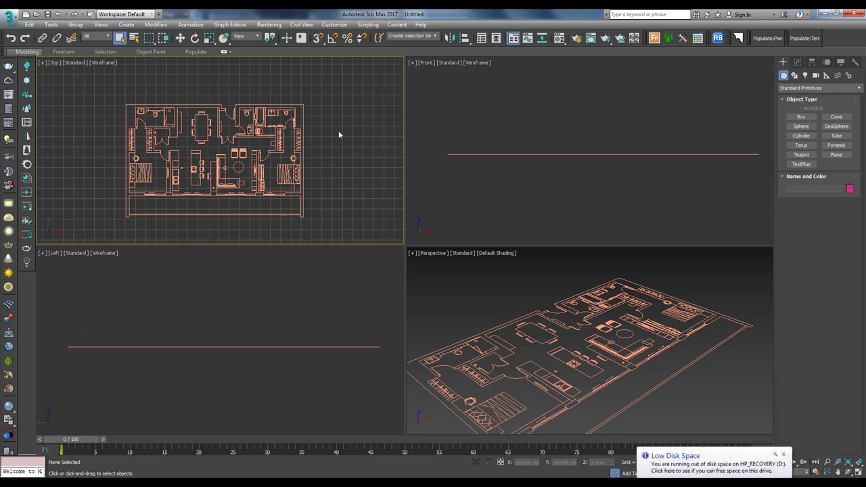
key(w)
scroll(348, 188, down, 10)
scroll(344, 190, up, 2)
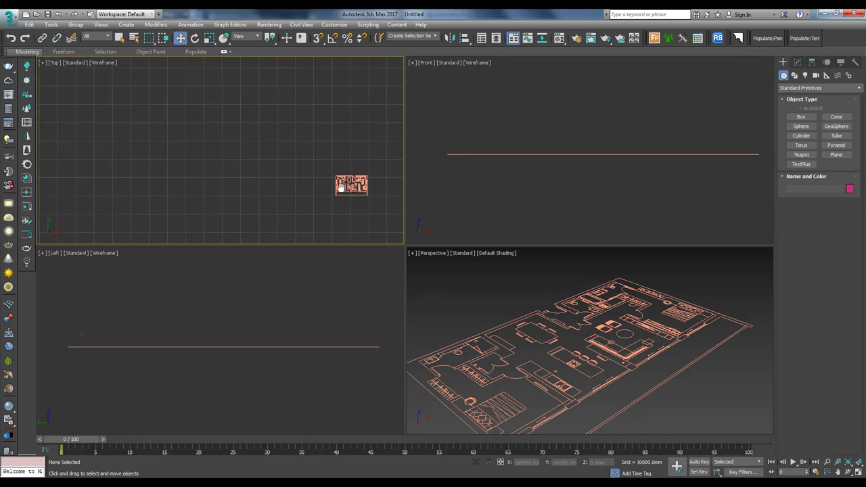
scroll(318, 173, up, 6)
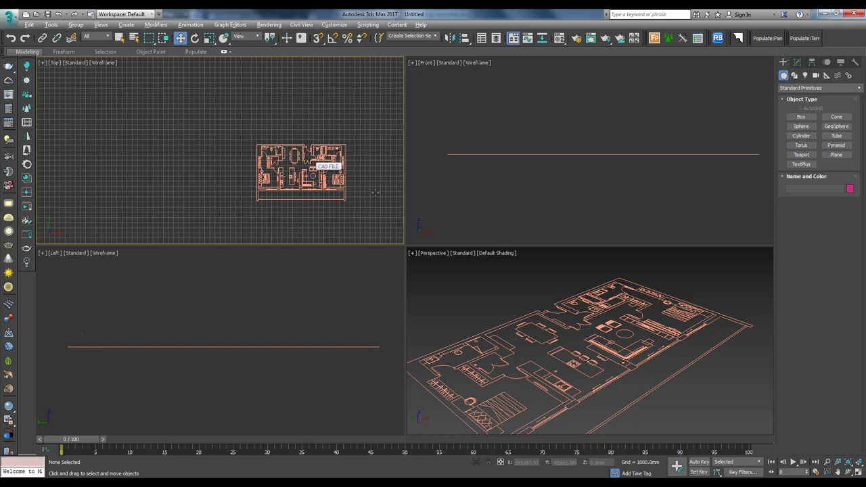
key(alt+w)
scroll(541, 260, down, 3)
Select the CAD FILE plan, nudge it down, and convert it to an Editable Spline
click(520, 245)
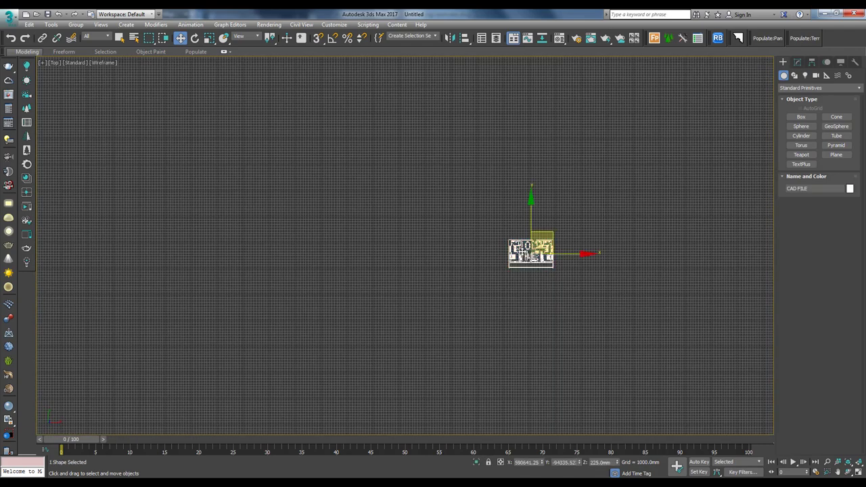
drag(547, 232, 547, 239)
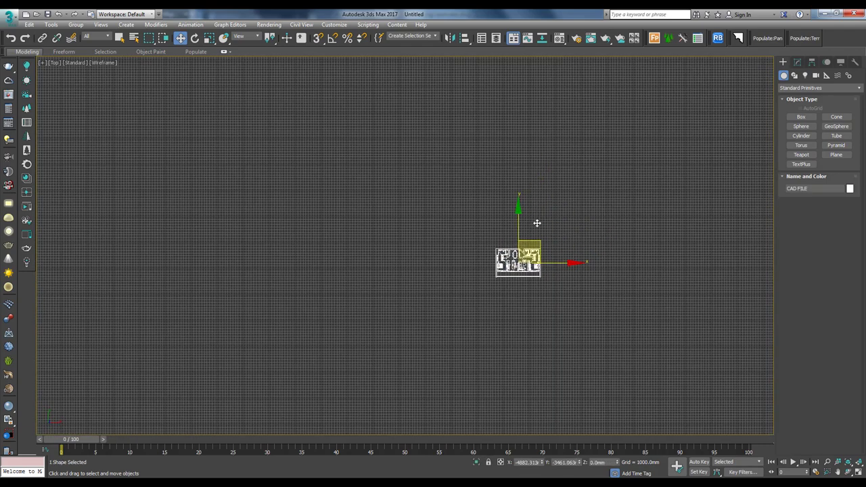
click(797, 62)
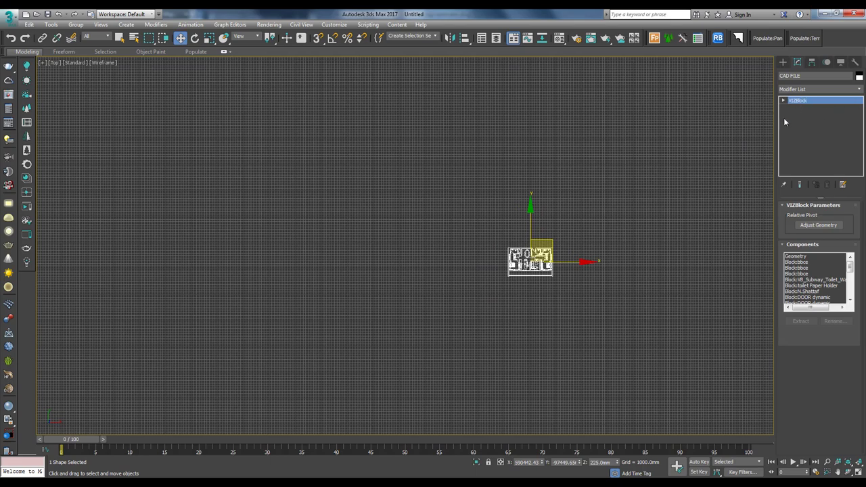
right_click(527, 249)
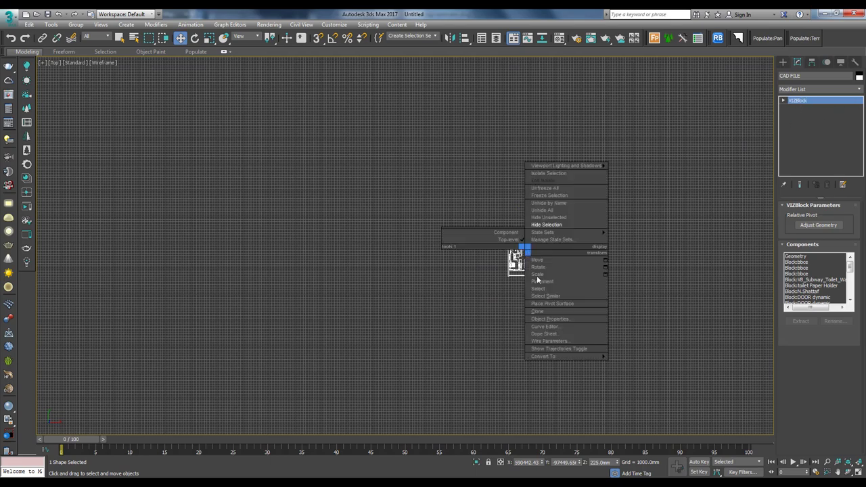
mouse_move(565, 356)
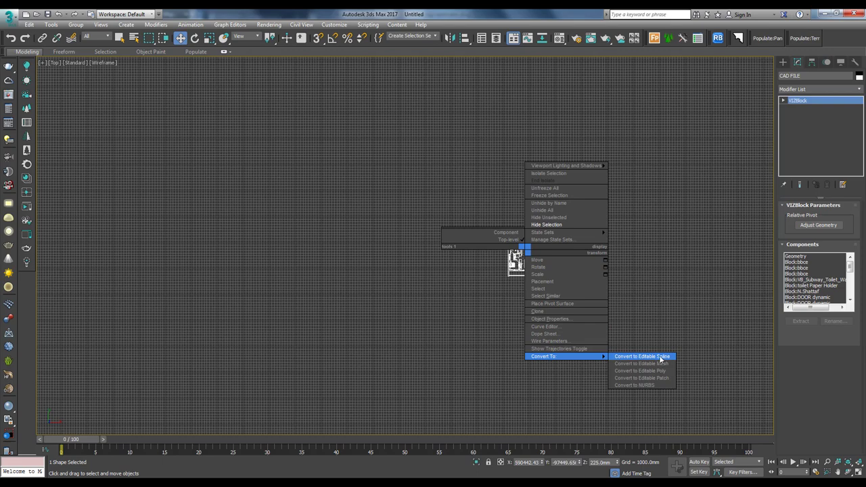
click(661, 358)
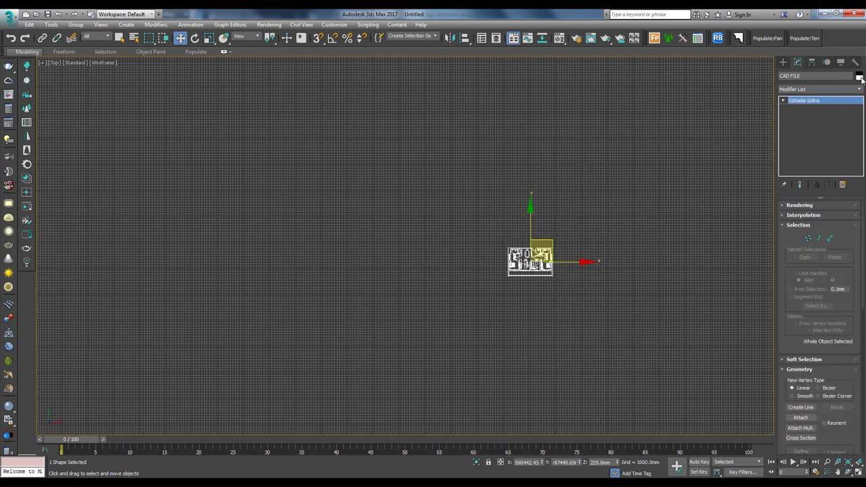
Set the plan's object colour to dark blue and deselect it
click(859, 76)
drag(605, 92, 476, 101)
click(504, 157)
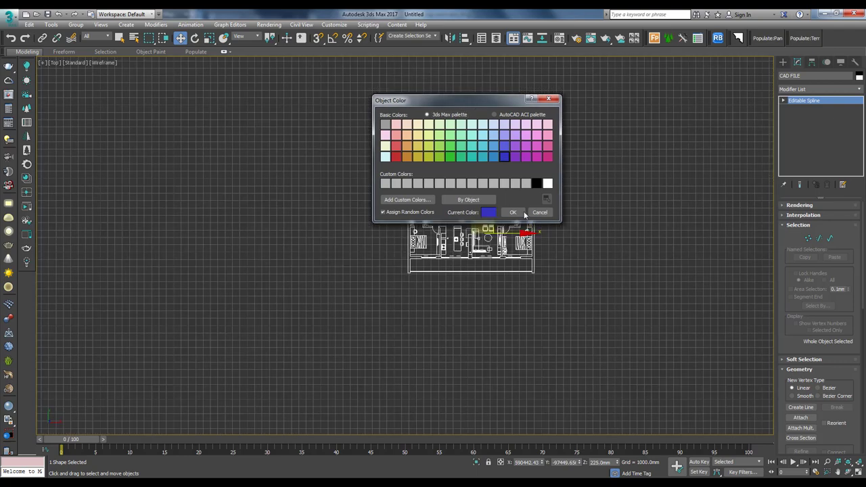
click(513, 212)
click(571, 254)
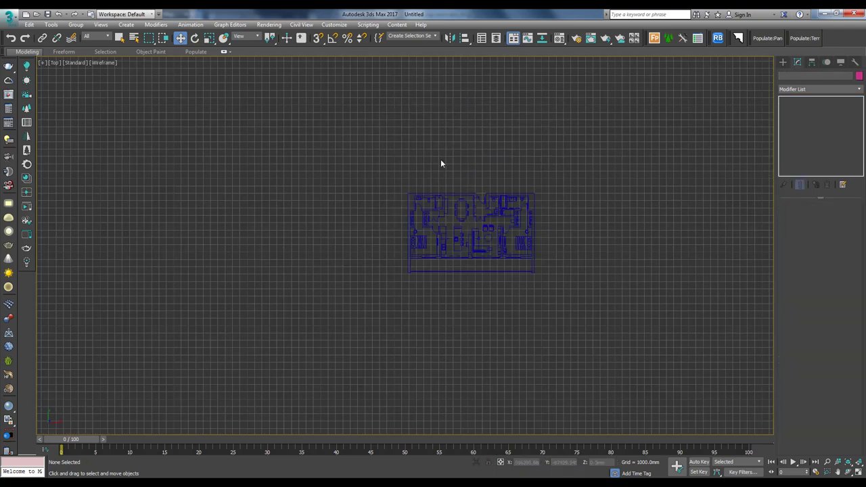
Zero the CAD FILE plan's X, Y and Z coordinates, then zoom extents
click(539, 237)
scroll(541, 243, down, 5)
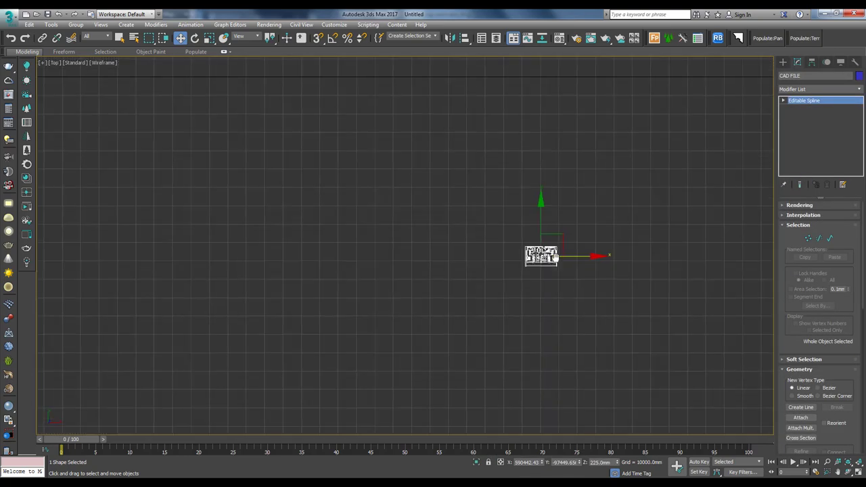
scroll(567, 264, down, 2)
scroll(567, 264, down, 3)
scroll(566, 264, down, 1)
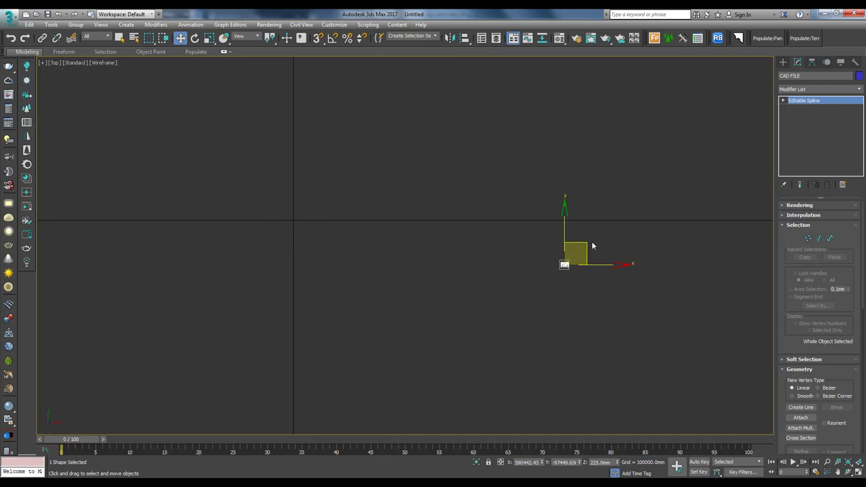
middle_drag(574, 297, 569, 281)
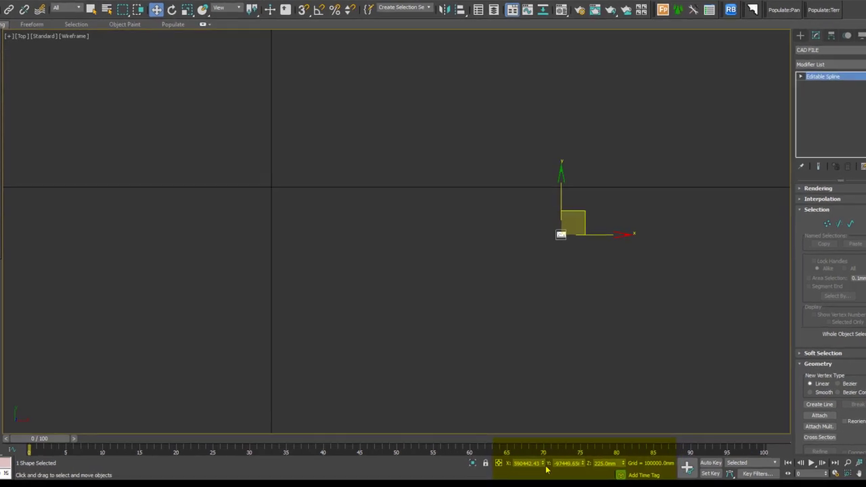
right_click(546, 467)
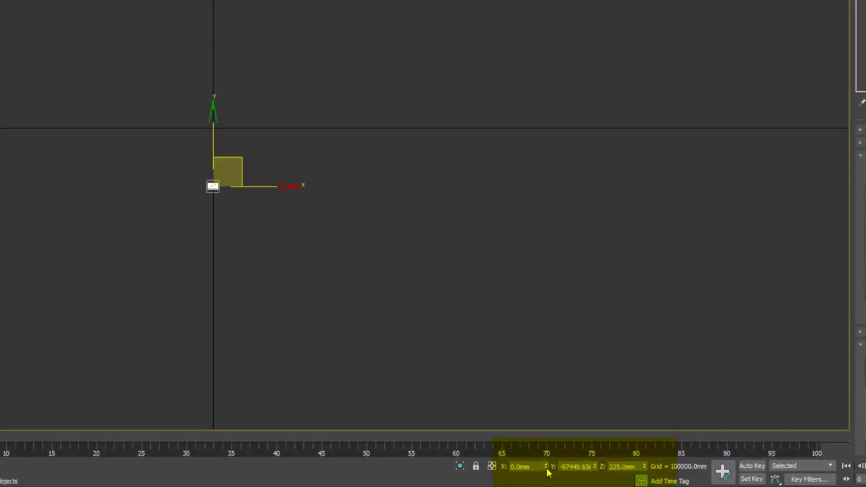
right_click(595, 467)
right_click(644, 467)
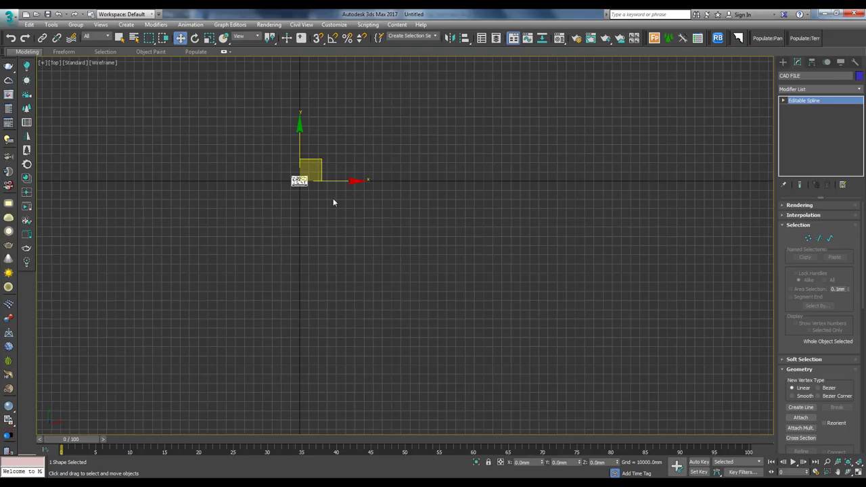
key(z)
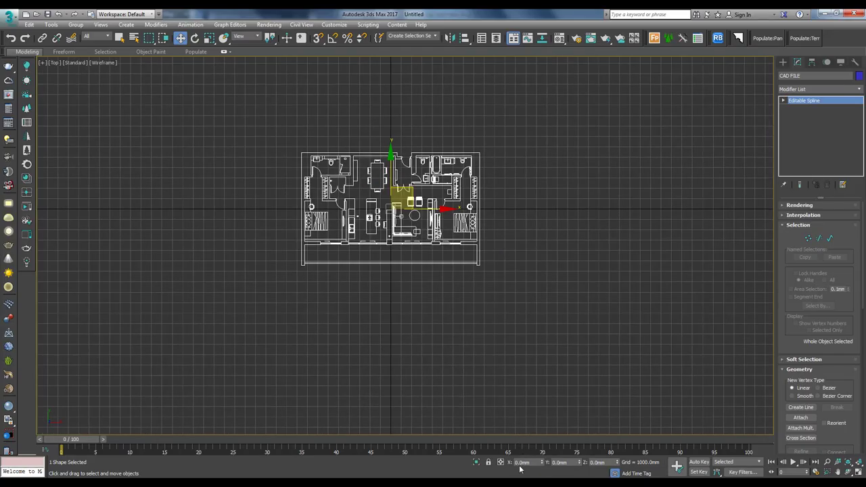
Inspect the plan edge-on in the Front view
key(f)
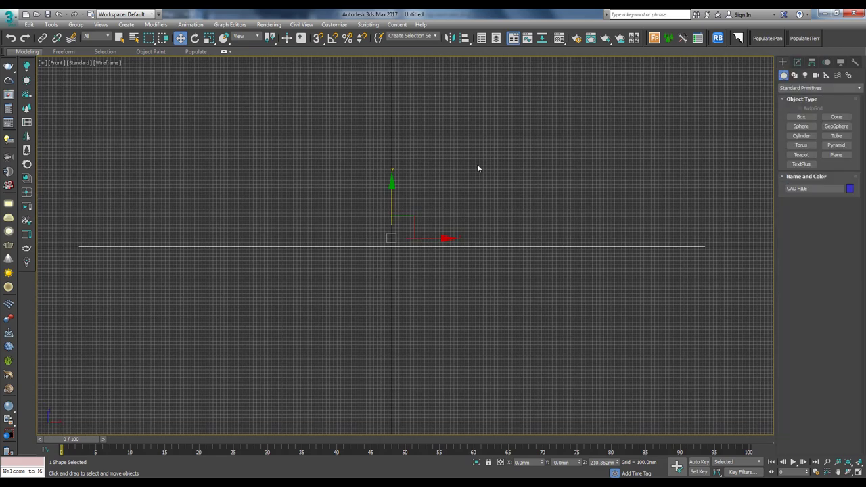
click(477, 166)
click(464, 245)
middle_drag(348, 239, 296, 251)
click(319, 241)
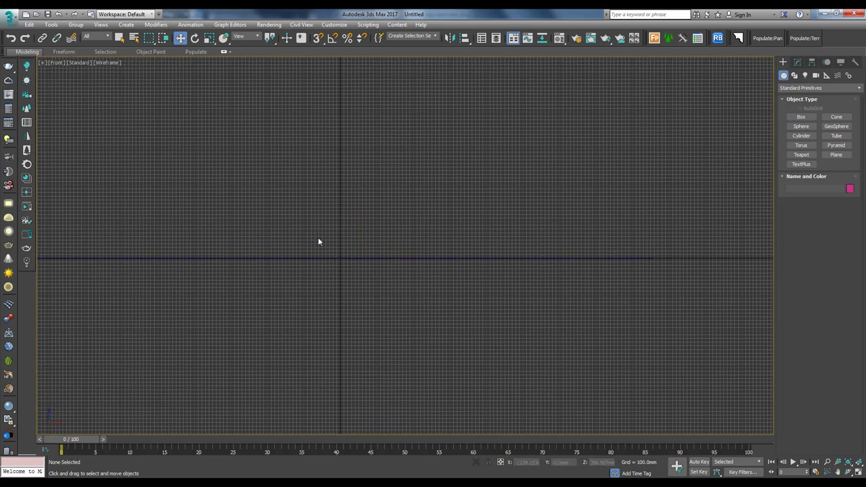
click(355, 258)
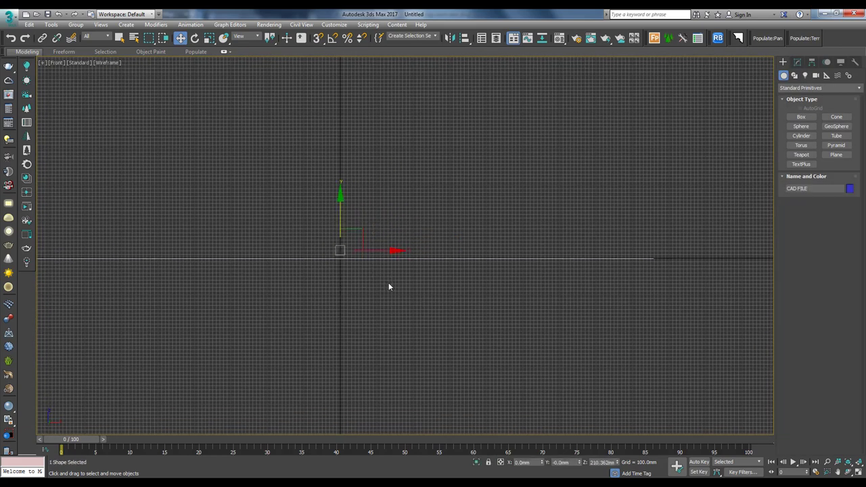
Return to the Top view, zoom extents, and hide the viewport grid
key(t)
key(z)
click(600, 209)
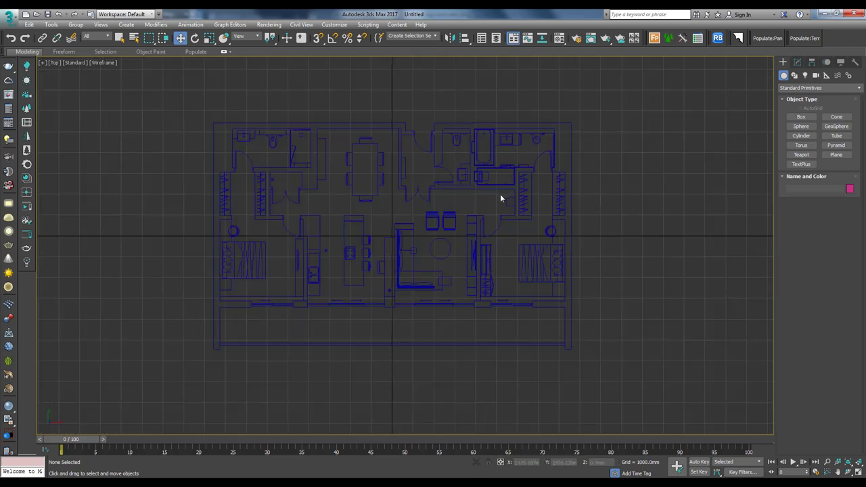
key(g)
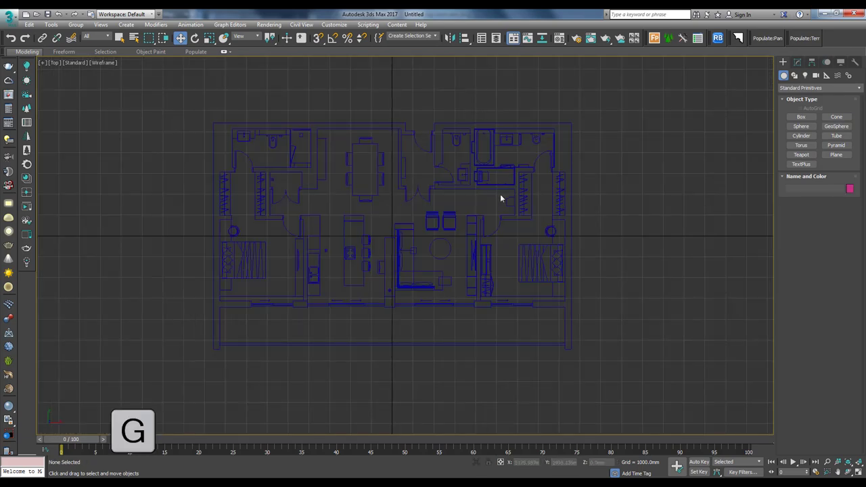
Change the plan's object colour to a lighter blue-purple and deselect it
click(580, 201)
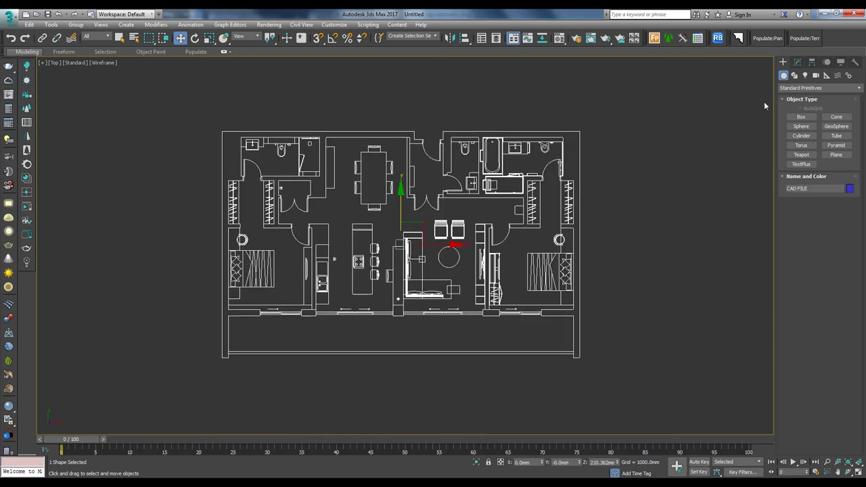
click(796, 62)
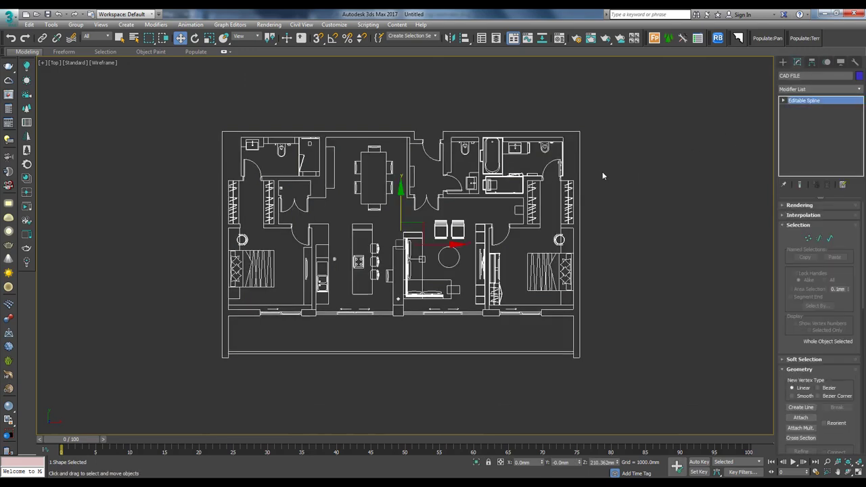
click(859, 75)
click(512, 210)
click(189, 135)
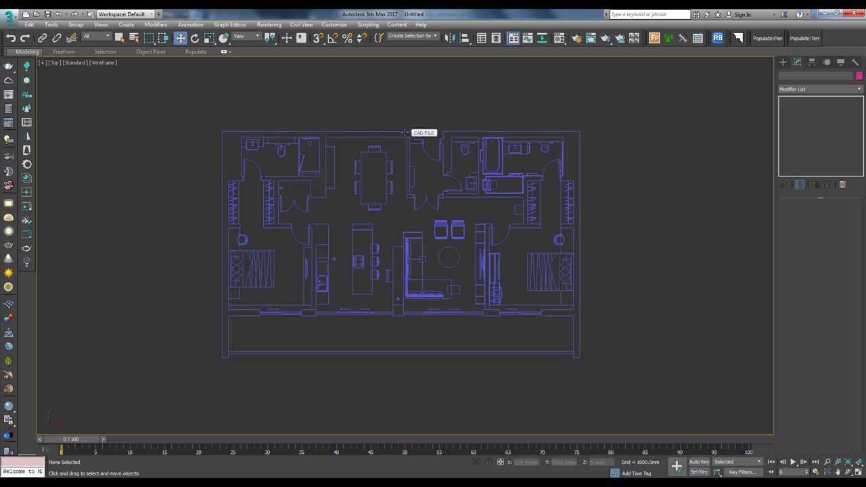
Switch the Snaps Toggle to 2.5D mode
drag(317, 39, 322, 66)
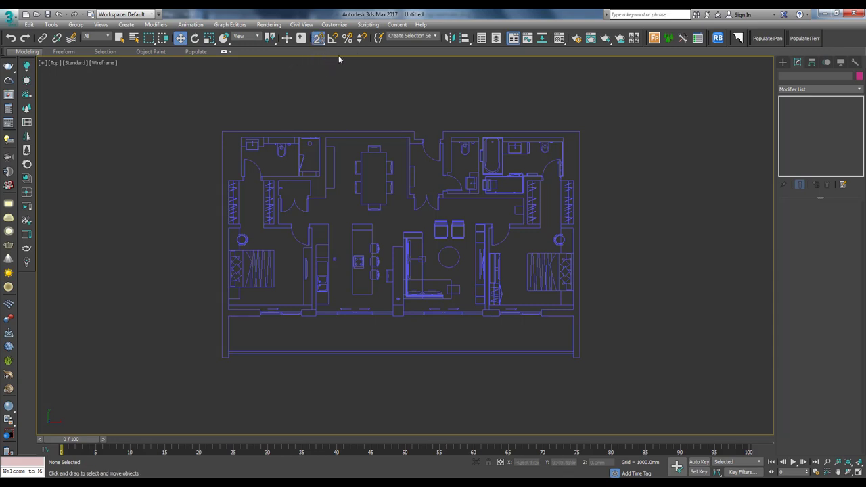
drag(317, 38, 318, 65)
right_click(318, 39)
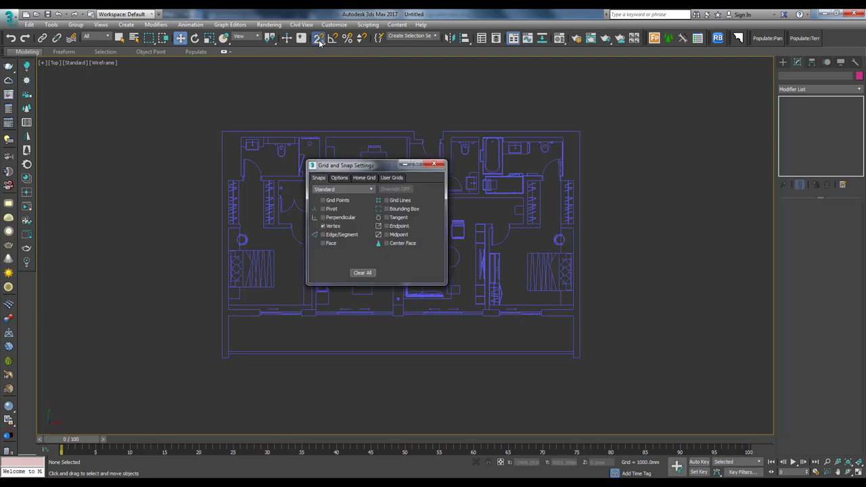
drag(377, 166, 435, 85)
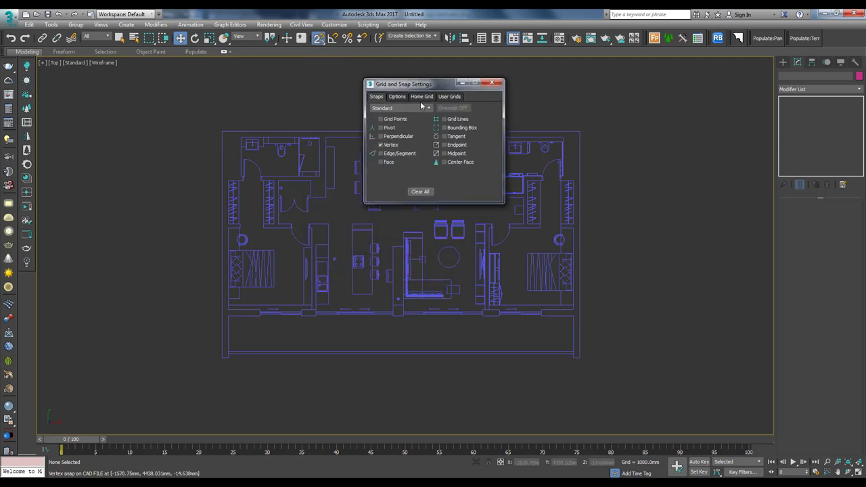
key(Escape)
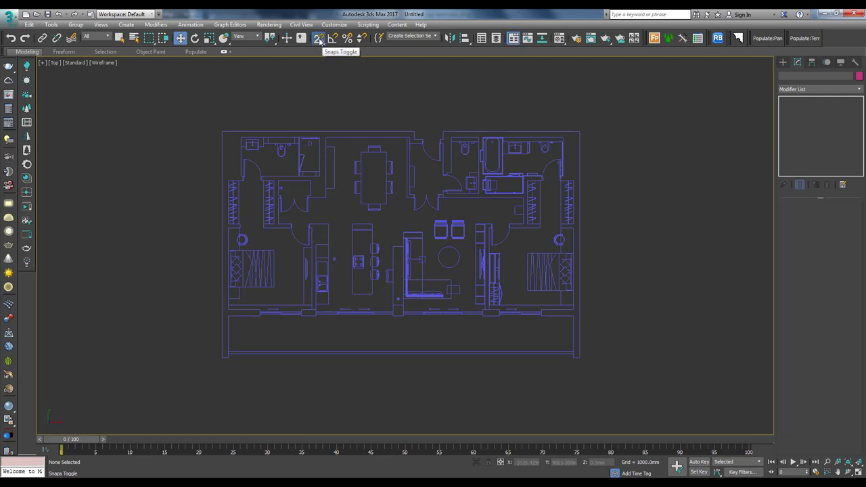
Set Grid and Snap Settings to snap to Vertex, review Options, and close
right_click(320, 40)
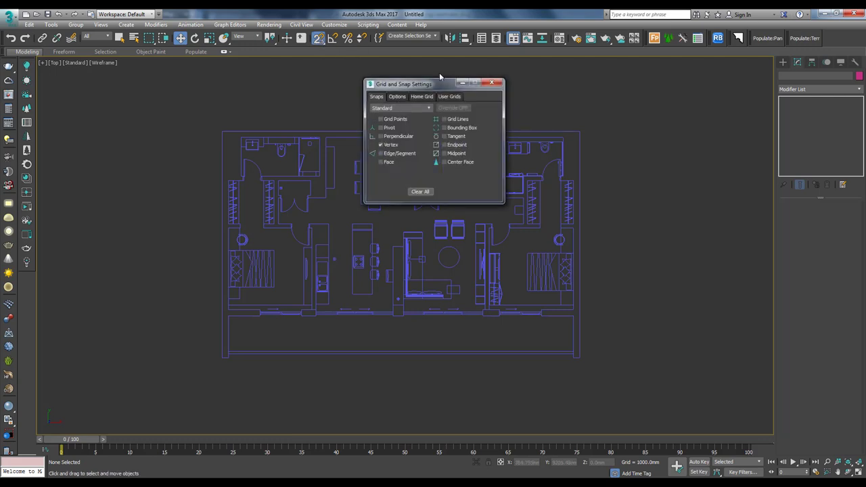
mouse_move(437, 84)
mouse_down()
mouse_move(442, 70)
mouse_move(430, 80)
mouse_up()
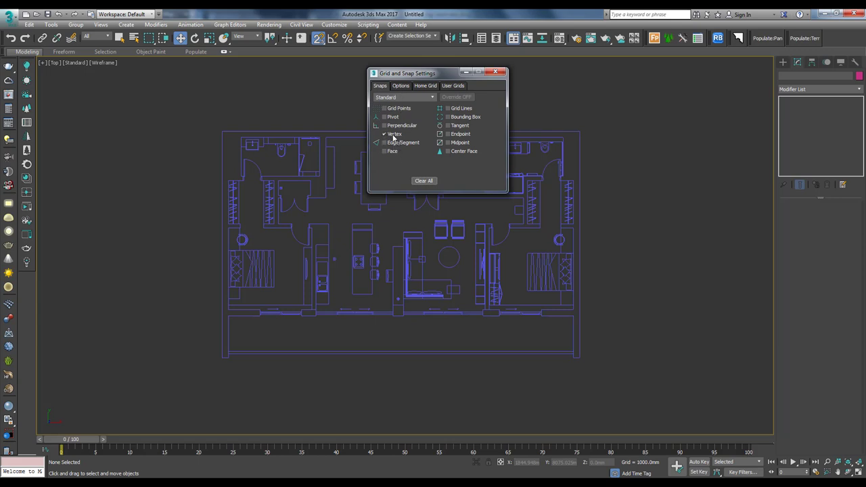
click(400, 86)
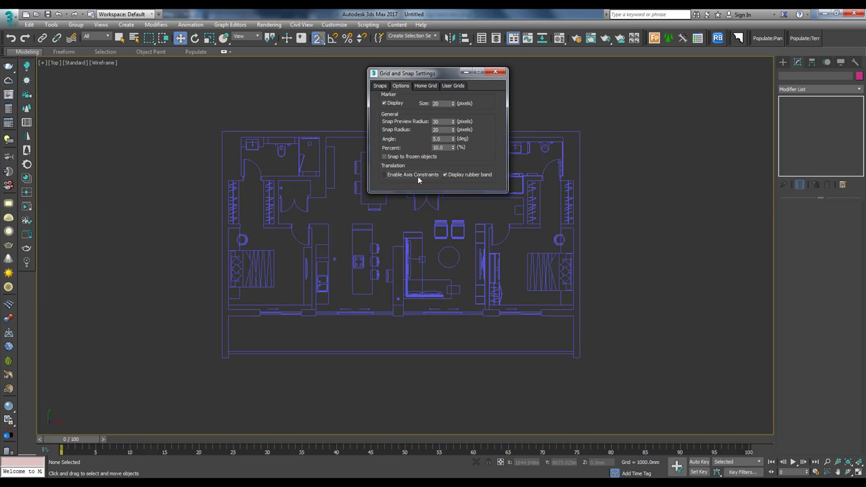
key(ctrl+shift+Tab)
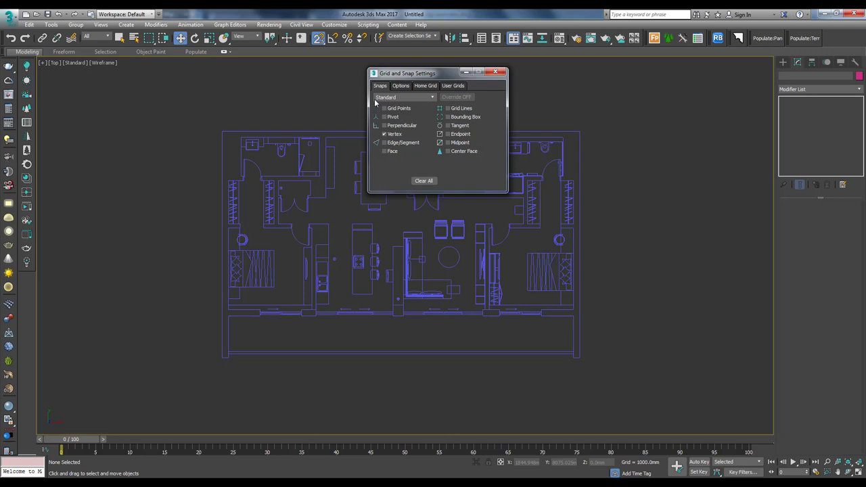
click(782, 61)
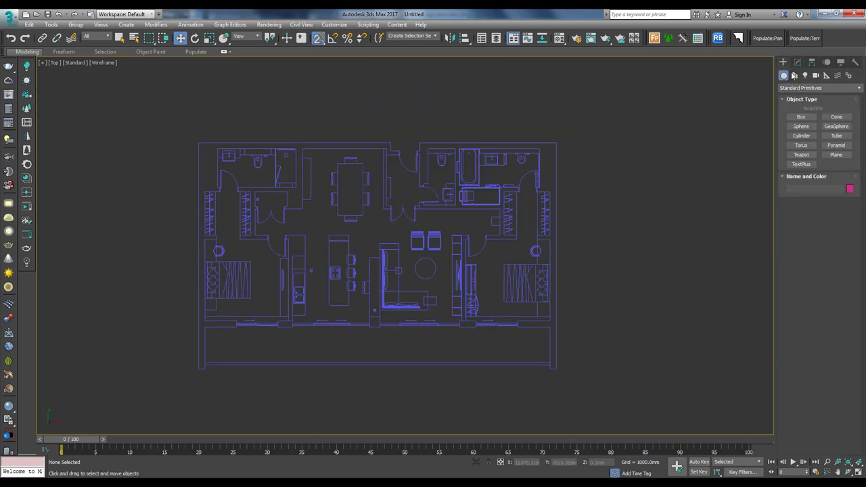
Begin Line001, snapping its first vertex to the plan's top-right exterior wall corner
click(794, 75)
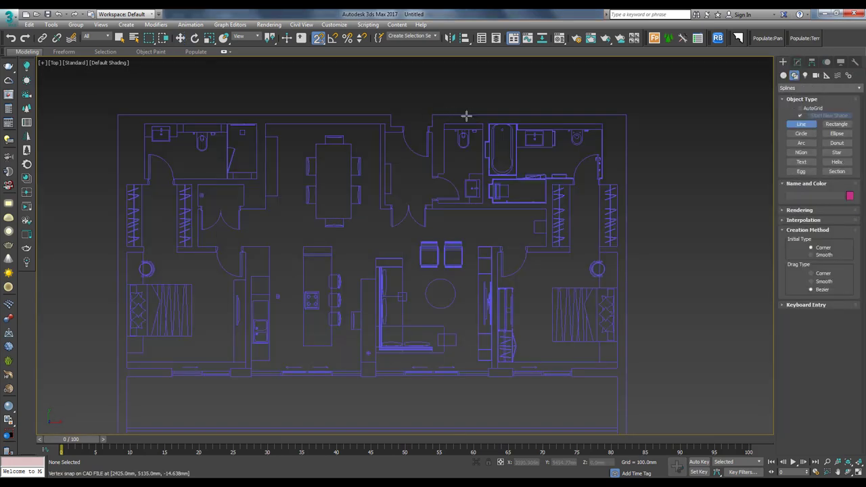
click(625, 114)
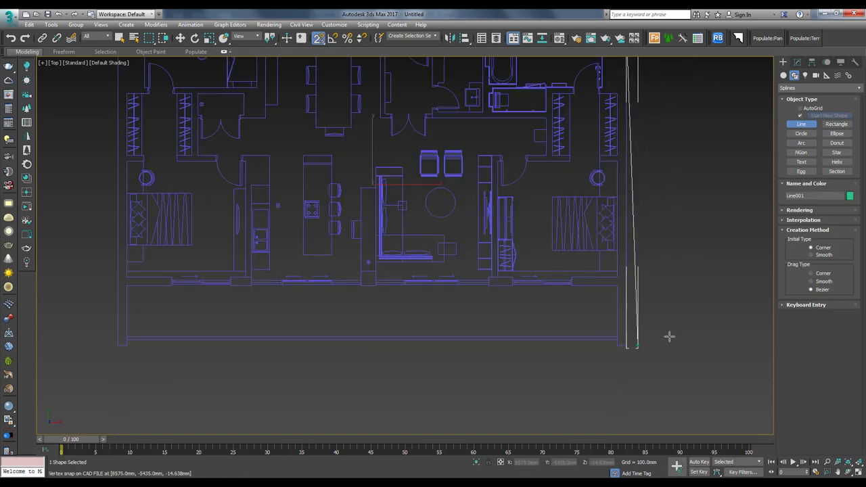
middle_drag(666, 304, 618, 345)
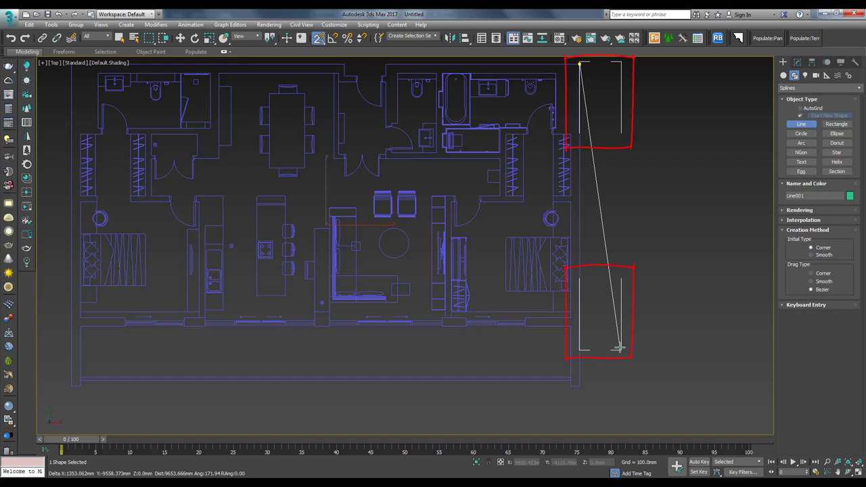
key(j)
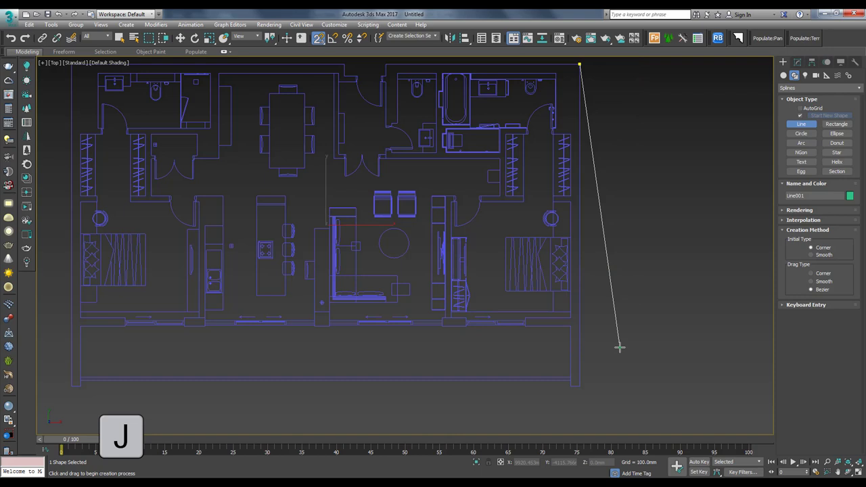
key(j)
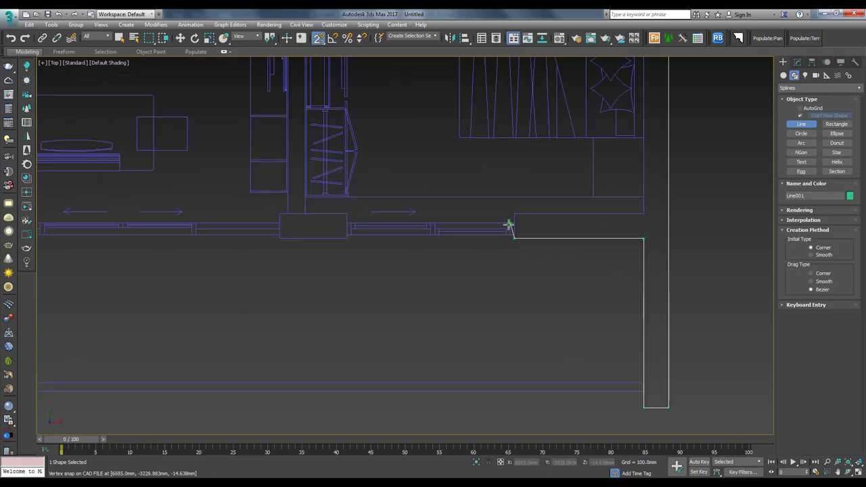
Trace the wall outline up the right exterior wall to the notch
click(515, 215)
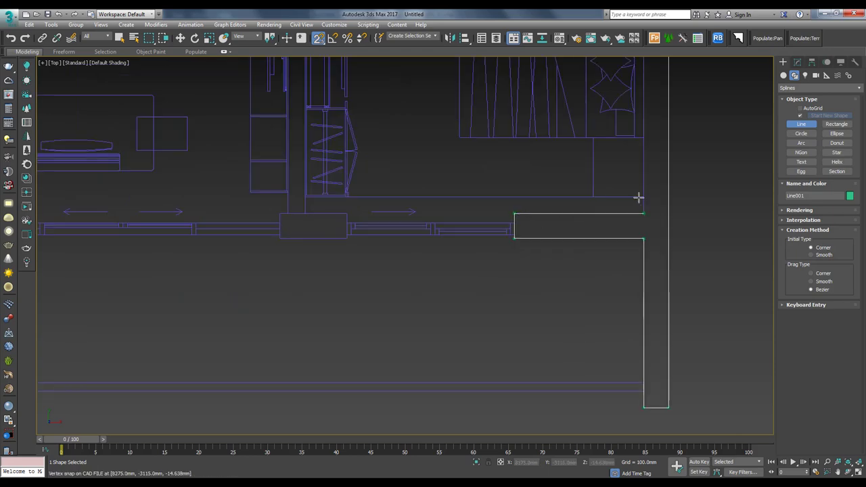
click(638, 197)
middle_drag(638, 197, 632, 241)
scroll(632, 223, down, 3)
middle_drag(632, 193, 630, 251)
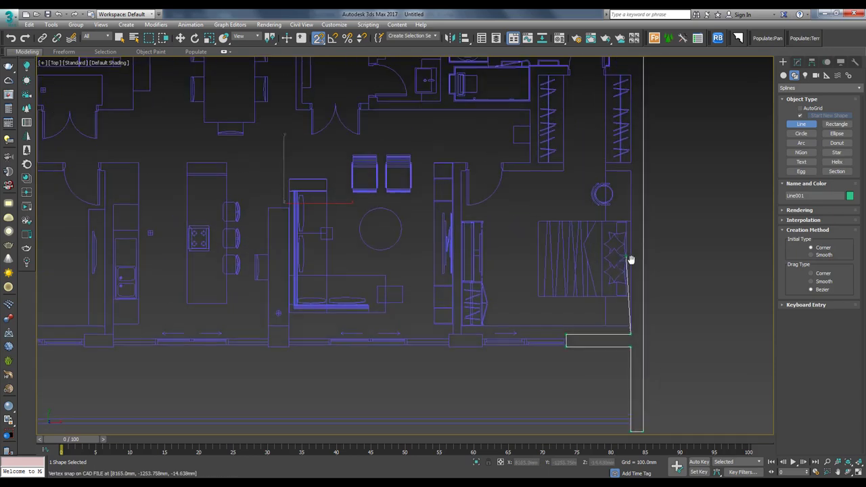
middle_drag(638, 195, 636, 201)
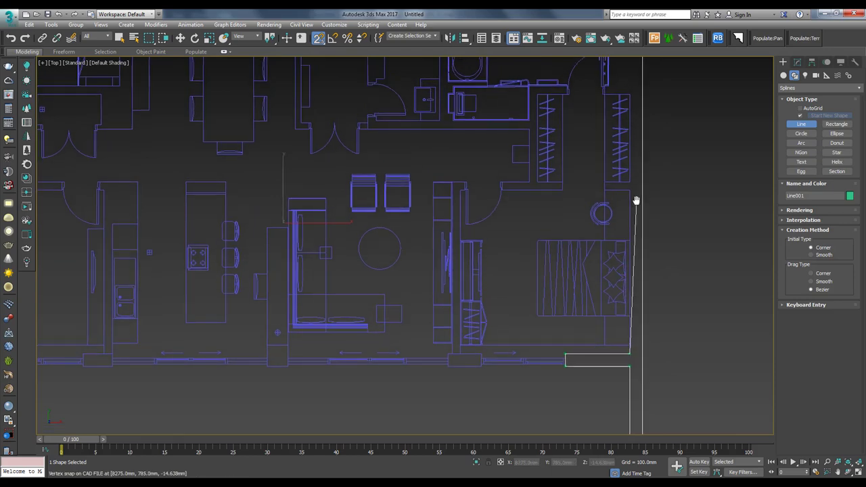
click(635, 201)
scroll(590, 155, up, 2)
click(589, 150)
scroll(589, 150, up, 3)
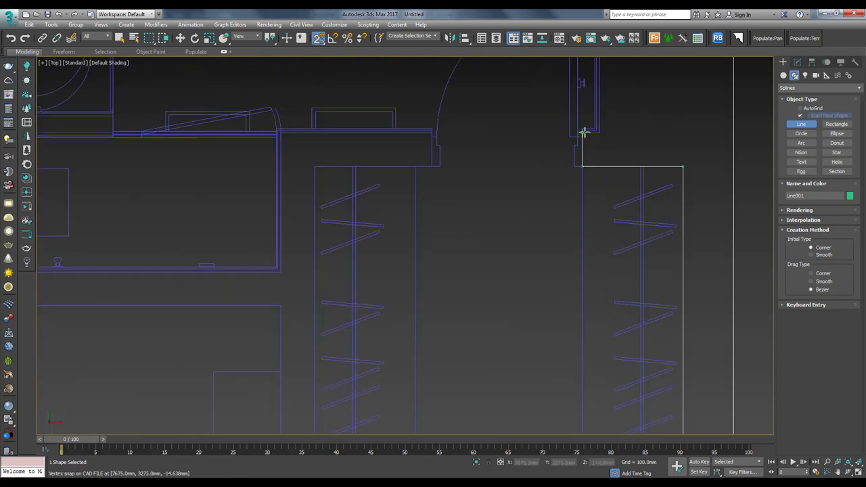
click(583, 133)
scroll(611, 189, down, 3)
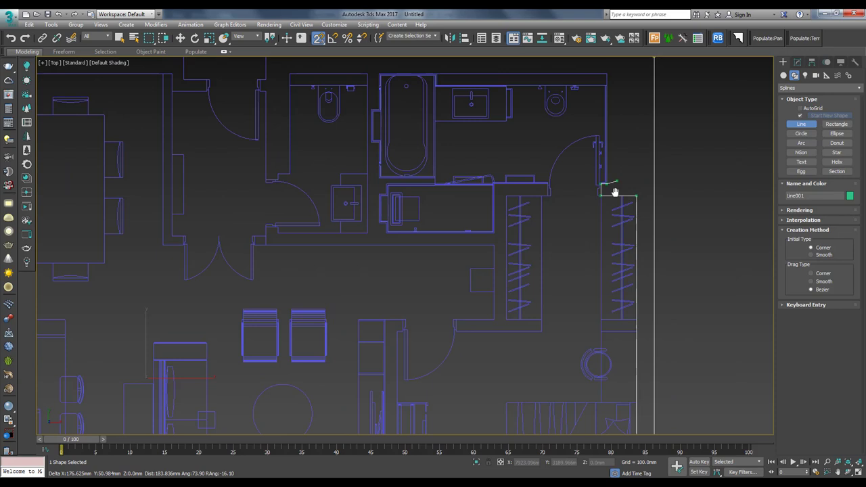
Continue the outline along the bathrooms' top wall and down around the bathtub
click(607, 80)
click(379, 80)
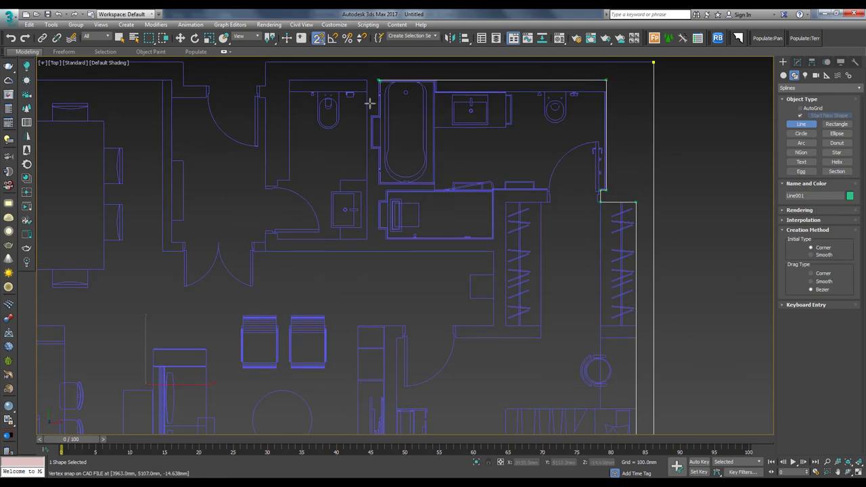
scroll(370, 103, up, 2)
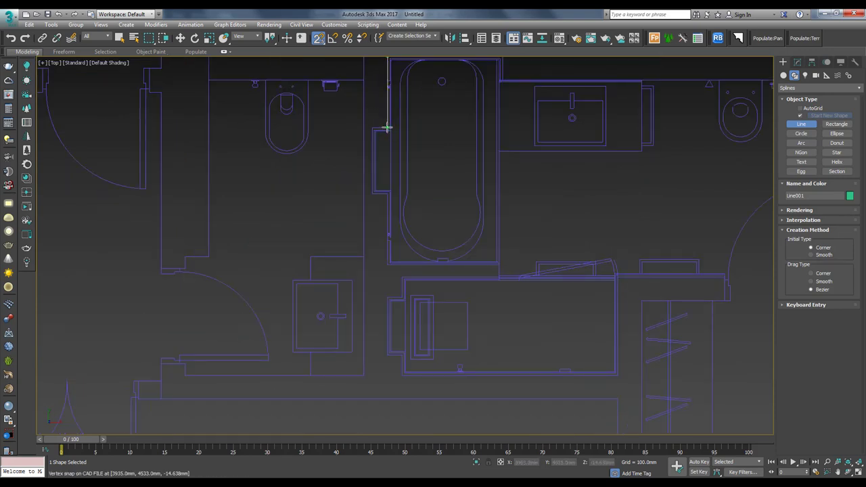
click(387, 127)
click(372, 128)
click(389, 195)
click(389, 264)
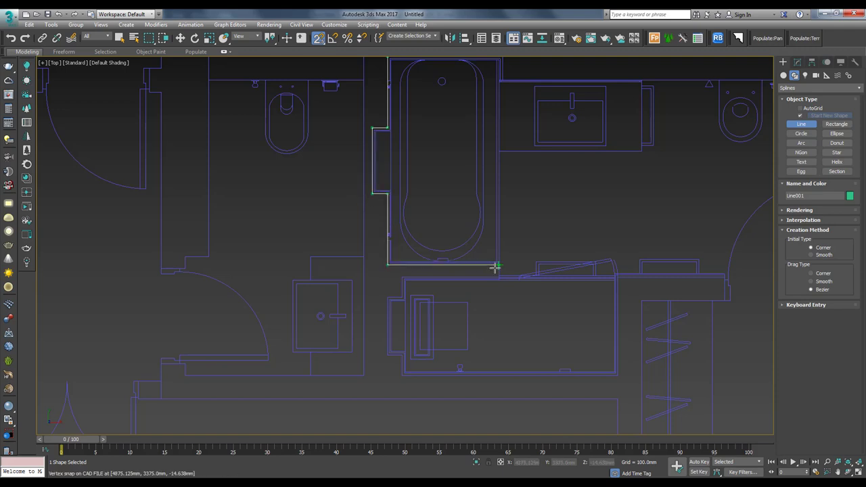
click(499, 264)
Extend the outline along the utility room's left wall to its bottom-left corner
scroll(494, 261, up, 2)
mouse_move(488, 245)
middle_down()
mouse_move(510, 193)
mouse_move(505, 206)
mouse_move(539, 178)
mouse_move(581, 165)
mouse_move(533, 203)
middle_up()
scroll(505, 206, up, 2)
scroll(504, 207, down, 2)
scroll(508, 203, up, 2)
scroll(534, 203, up, 2)
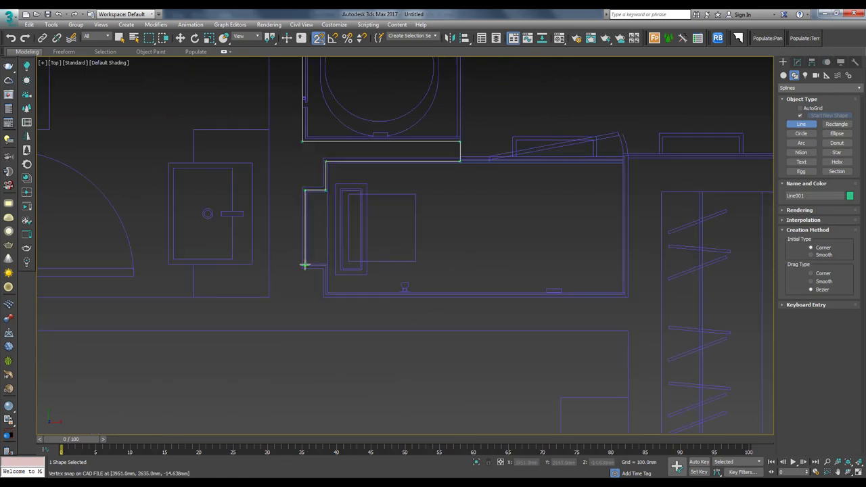
click(305, 265)
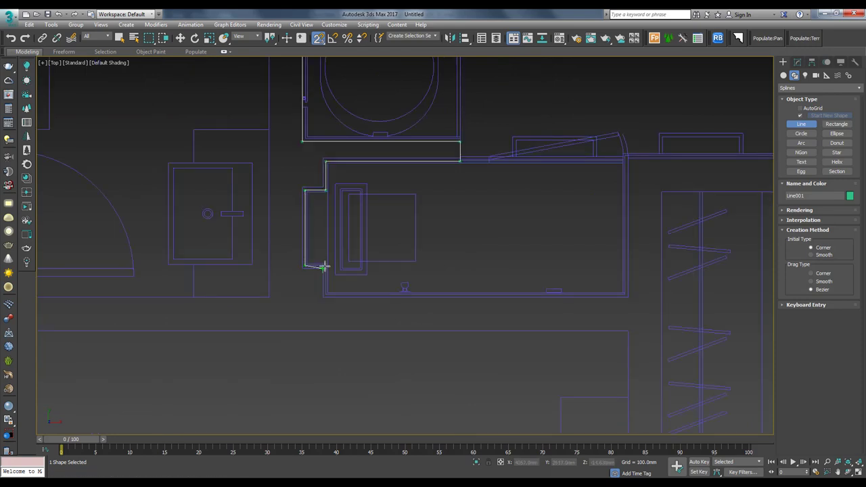
click(325, 265)
click(326, 293)
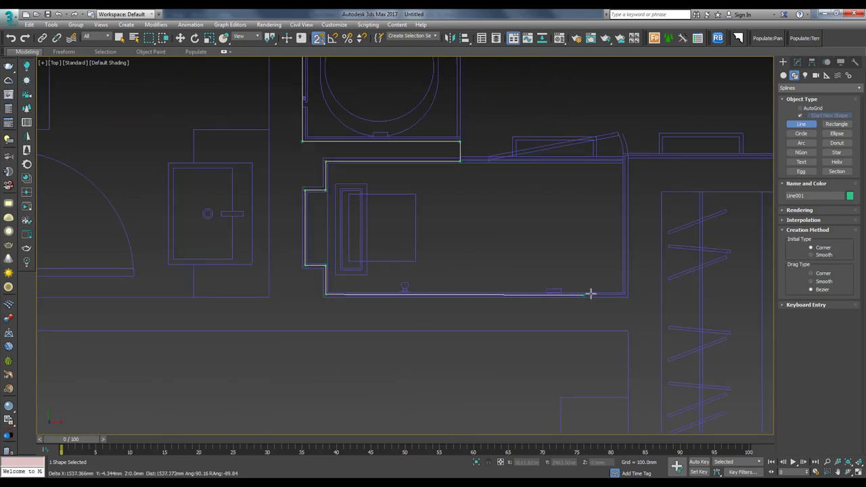
Trace the bottom wall, up the right-hand wall and around the wardrobe's base
click(626, 293)
click(625, 156)
middle_drag(625, 157, 553, 155)
click(707, 155)
click(707, 190)
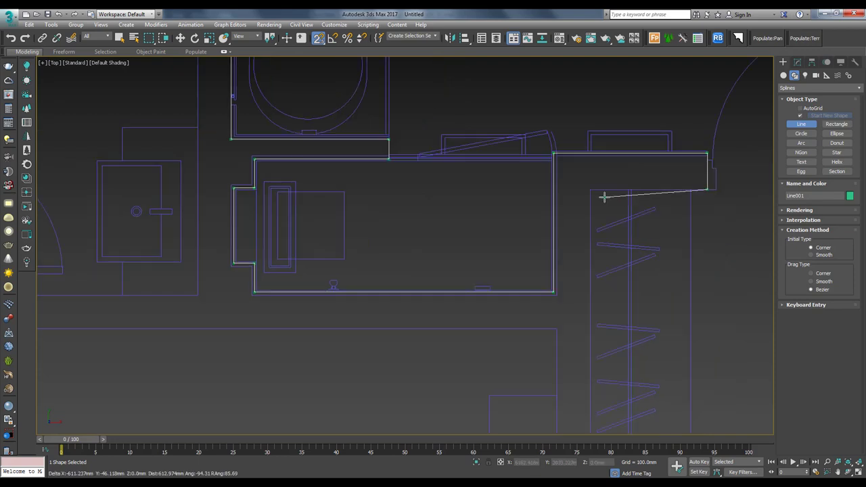
click(590, 190)
scroll(585, 280, down, 3)
scroll(575, 207, down, 3)
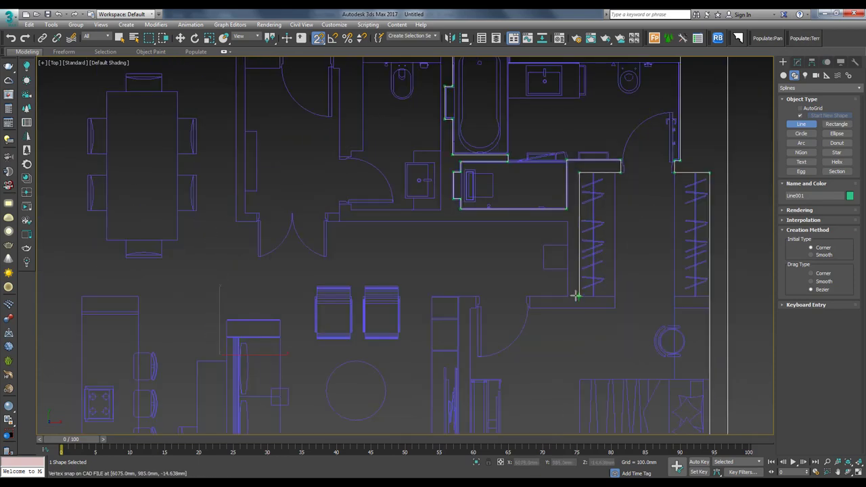
click(615, 308)
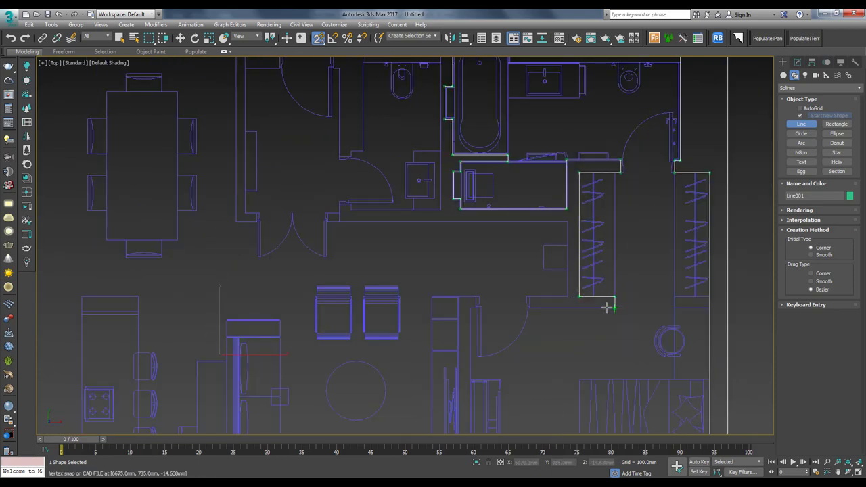
scroll(533, 308, up, 3)
click(524, 310)
click(525, 286)
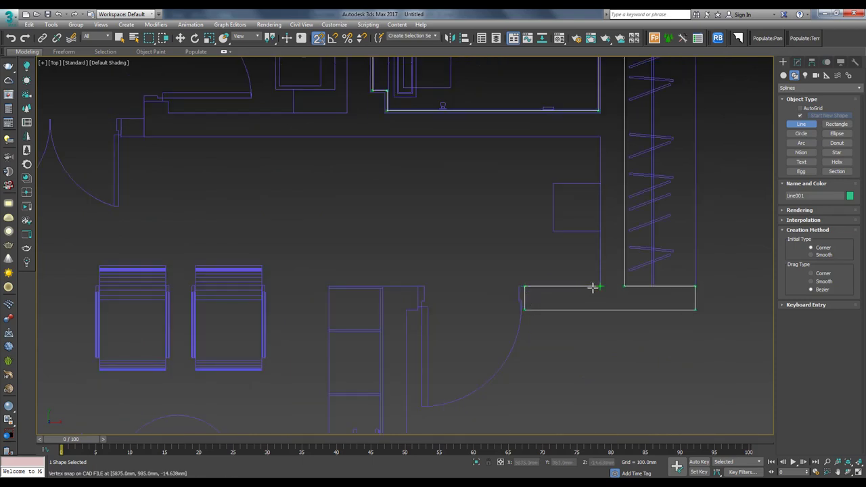
Continue the outline along the corridor wall and its step toward the toilet room
click(600, 286)
click(601, 138)
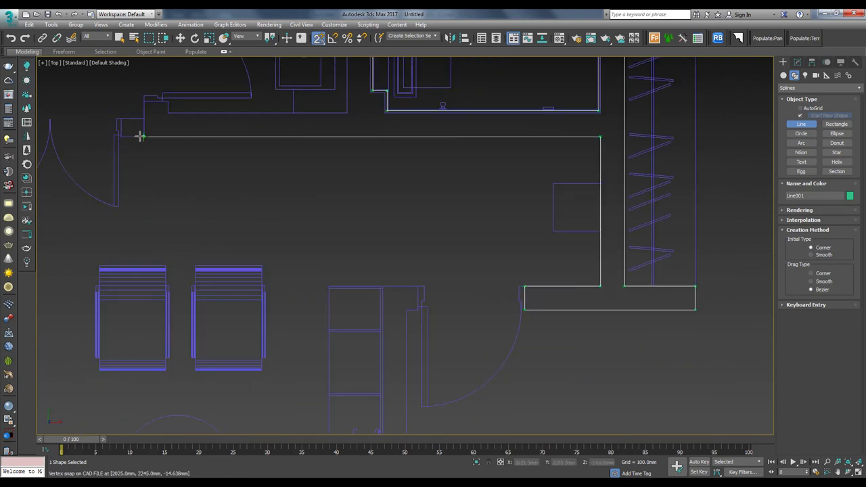
click(120, 136)
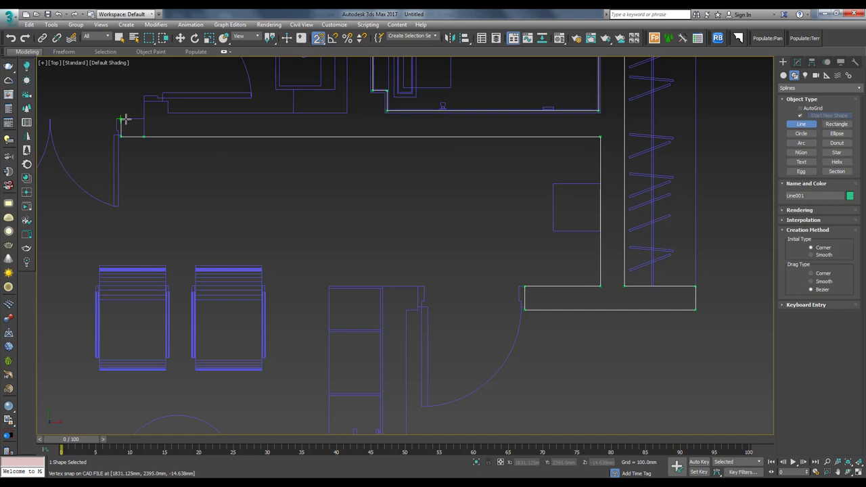
click(120, 119)
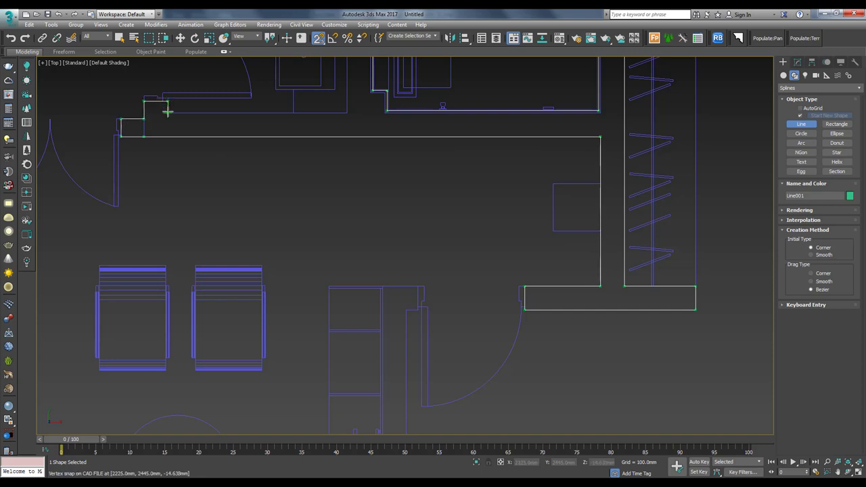
middle_drag(346, 112, 378, 179)
click(377, 180)
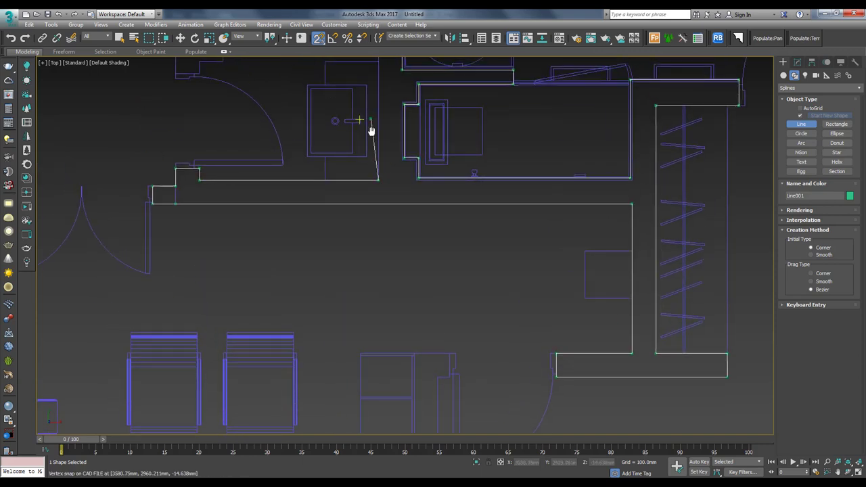
middle_drag(371, 130, 386, 211)
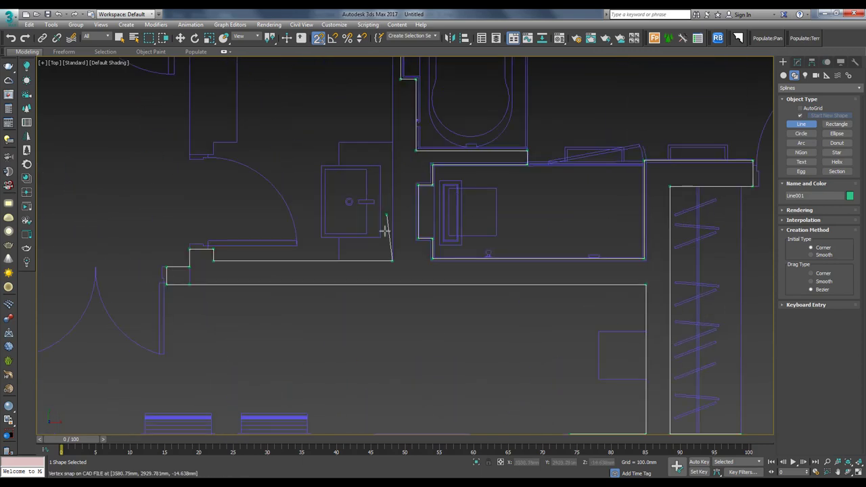
Undo a stray corner near the washbasin and trace the toilet room's left wall to its top
click(347, 204)
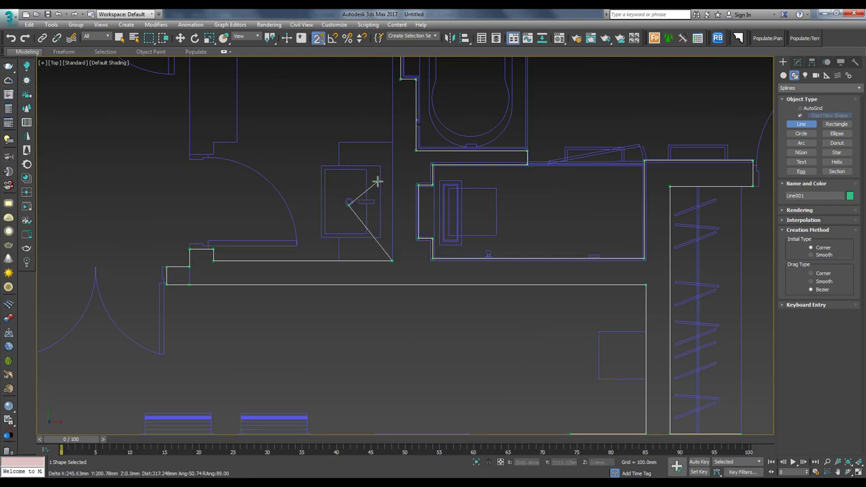
key(BackSpace)
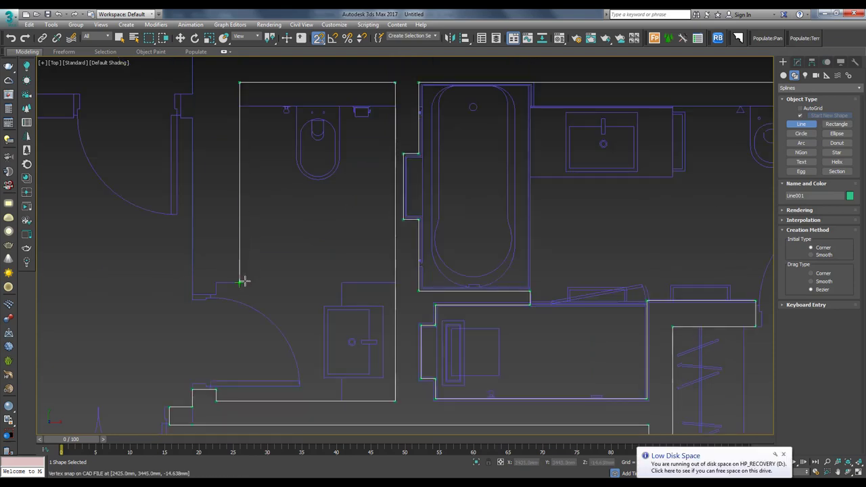
click(242, 281)
click(218, 294)
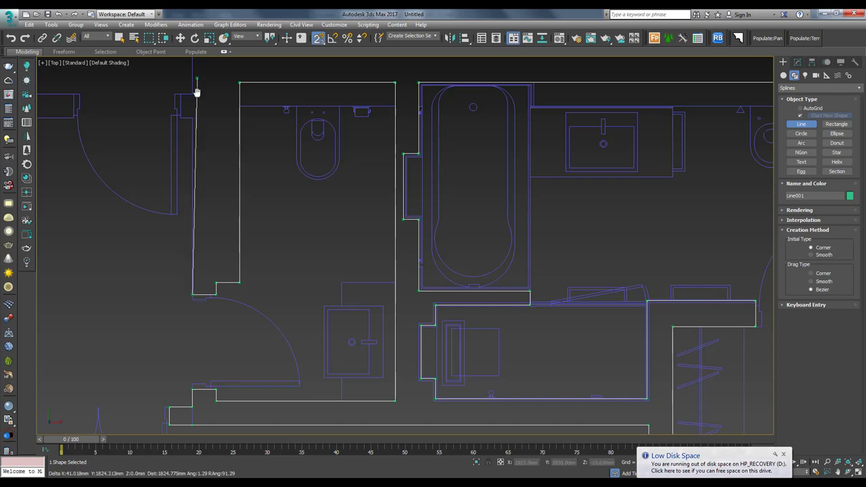
scroll(199, 135, down, 2)
scroll(203, 187, up, 5)
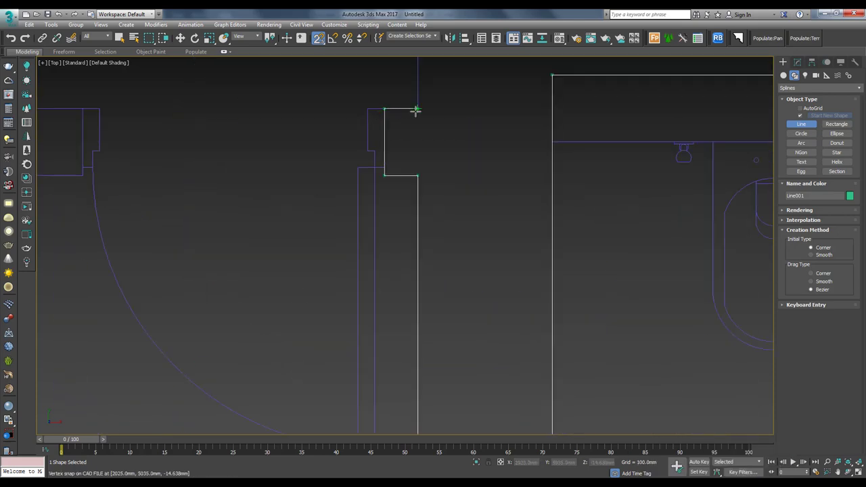
scroll(416, 110, down, 1)
click(402, 112)
scroll(300, 170, down, 2)
scroll(481, 172, down, 1)
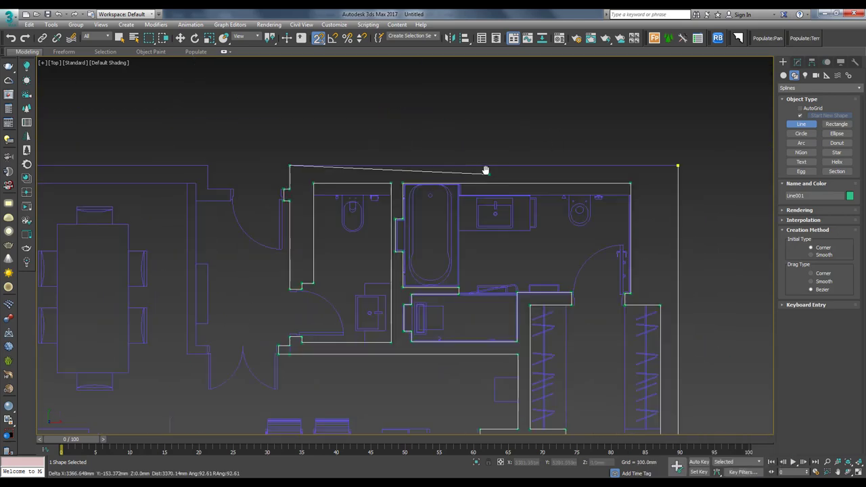
scroll(485, 171, down, 2)
middle_drag(589, 160, 589, 140)
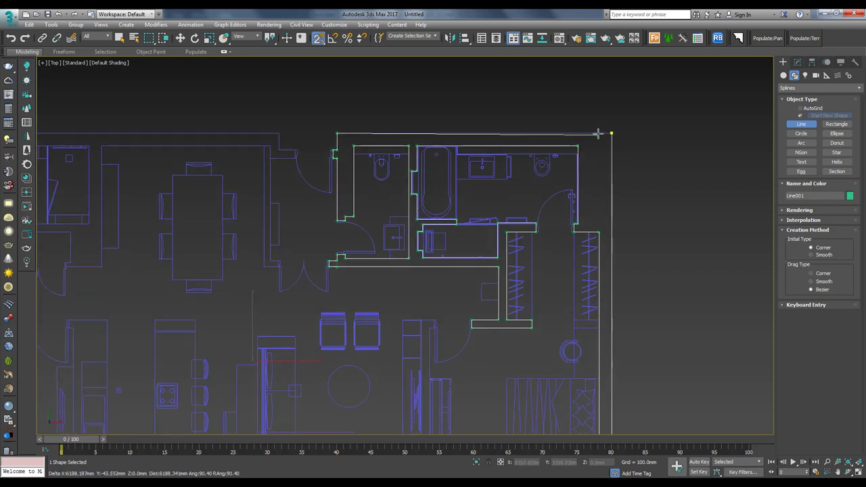
Close Line001 on its first corner, answering Yes to Close spline
click(611, 132)
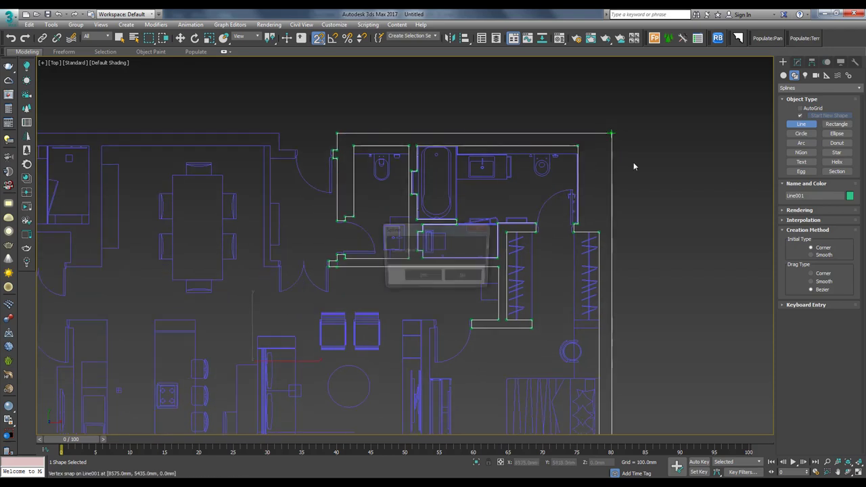
drag(425, 232, 392, 144)
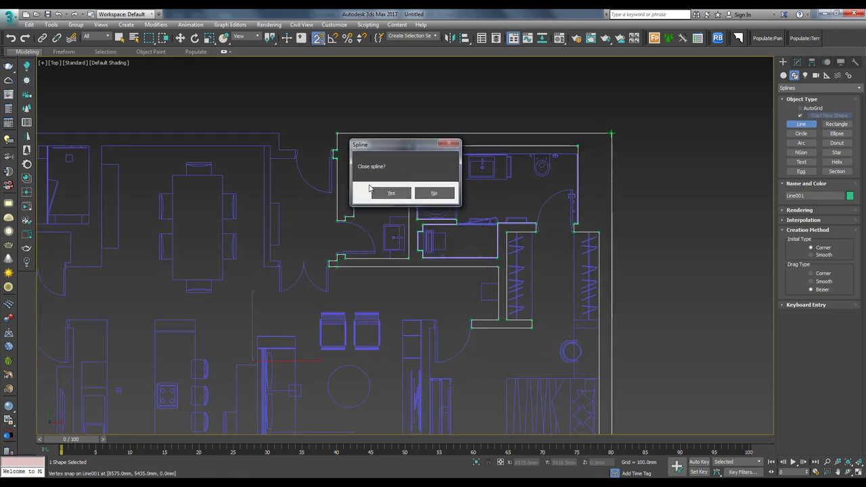
click(394, 196)
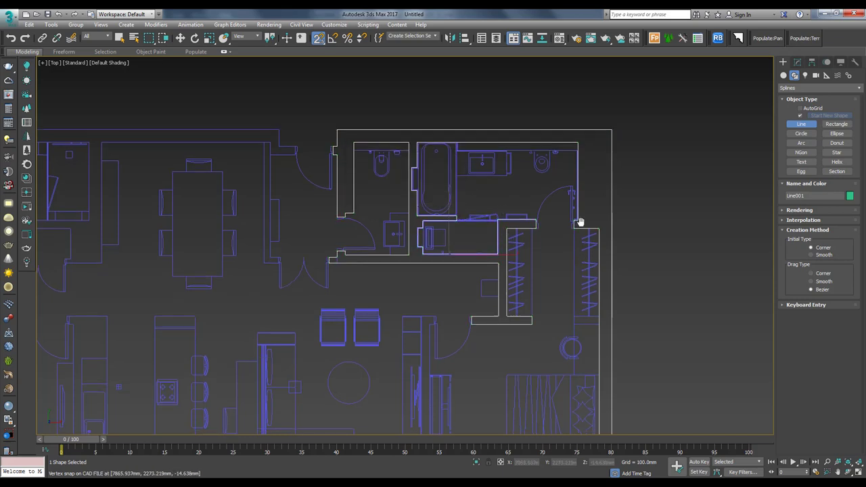
Pan and zoom around the plan to review the finished bathroom-wing outline
scroll(579, 217, down, 3)
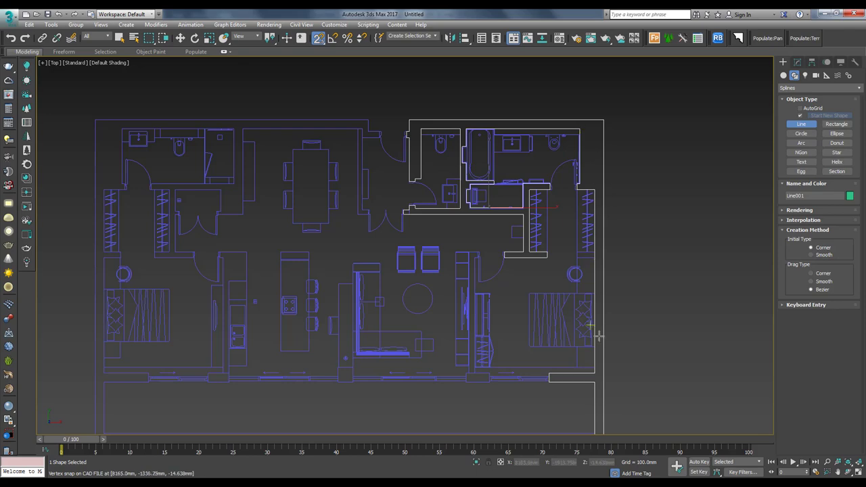
scroll(566, 188, up, 4)
middle_drag(567, 189, 513, 199)
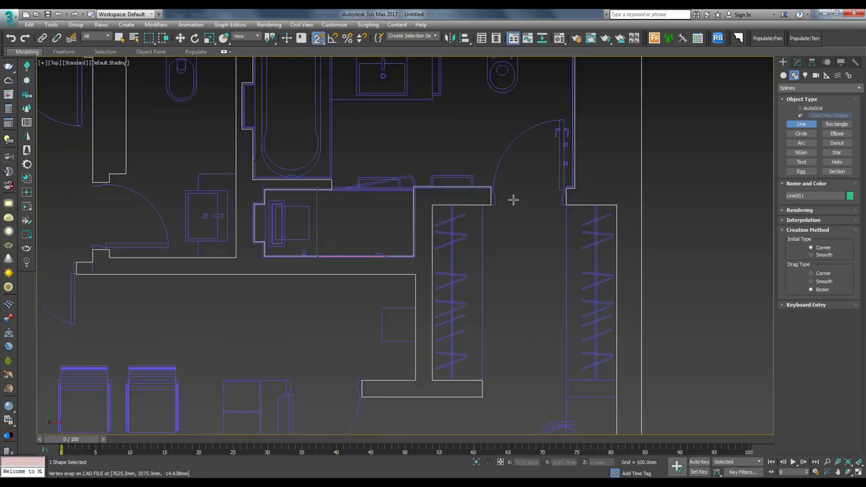
scroll(531, 200, down, 3)
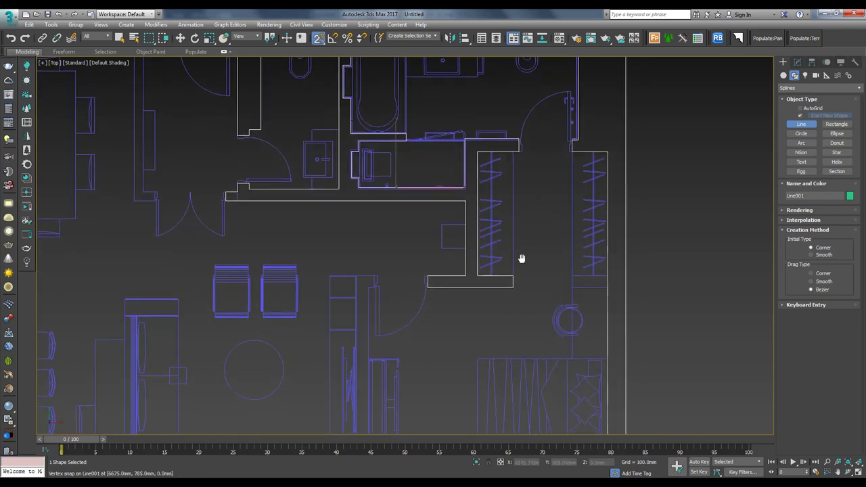
middle_drag(522, 257, 512, 190)
middle_drag(495, 389, 448, 354)
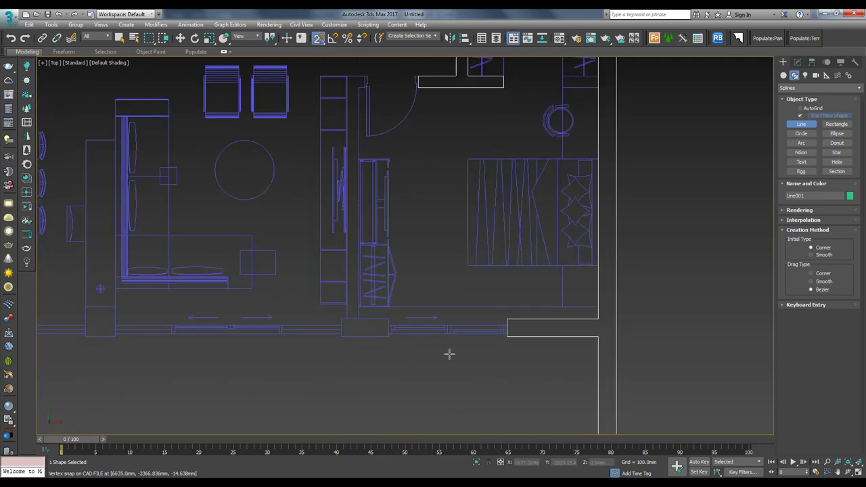
scroll(493, 309, down, 2)
middle_drag(496, 201, 481, 244)
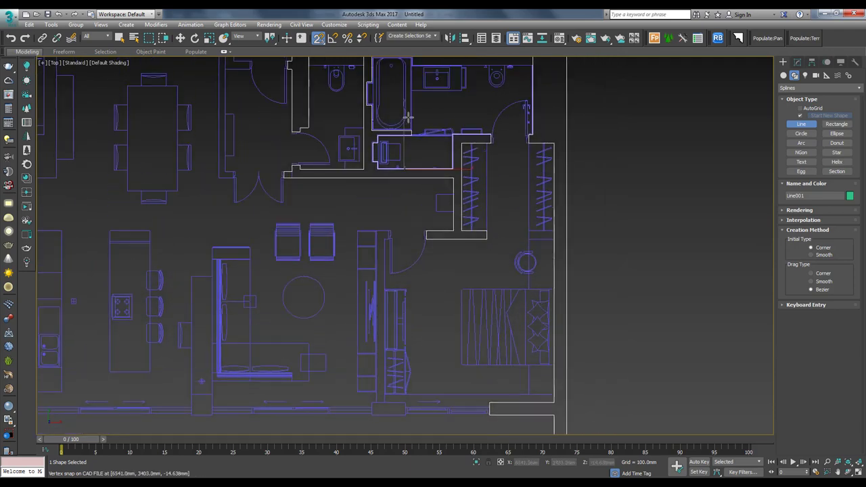
middle_drag(412, 194, 446, 209)
scroll(542, 203, down, 2)
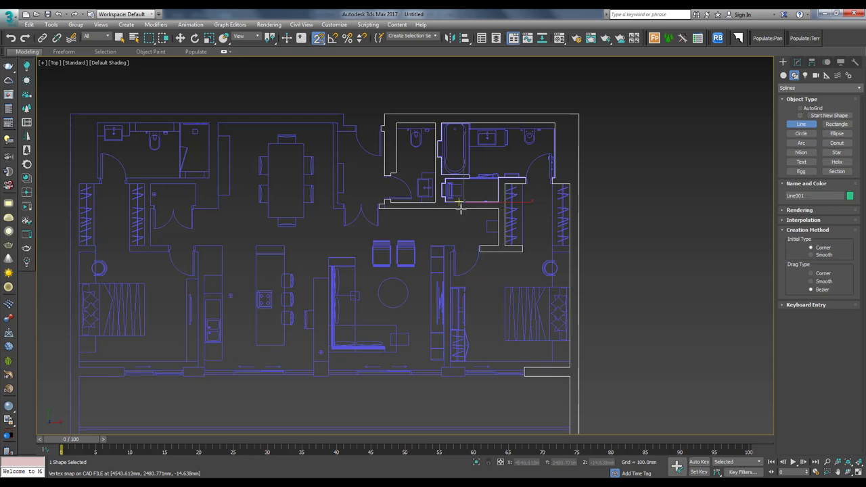
Start a new wall outline at the wall pier corner beside the right bedroom
scroll(516, 433, up, 4)
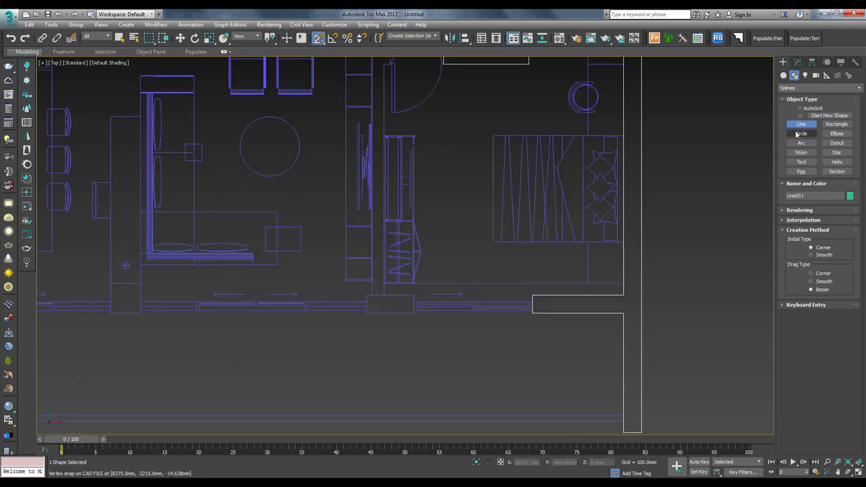
scroll(419, 327, up, 2)
scroll(452, 285, up, 1)
scroll(458, 267, up, 2)
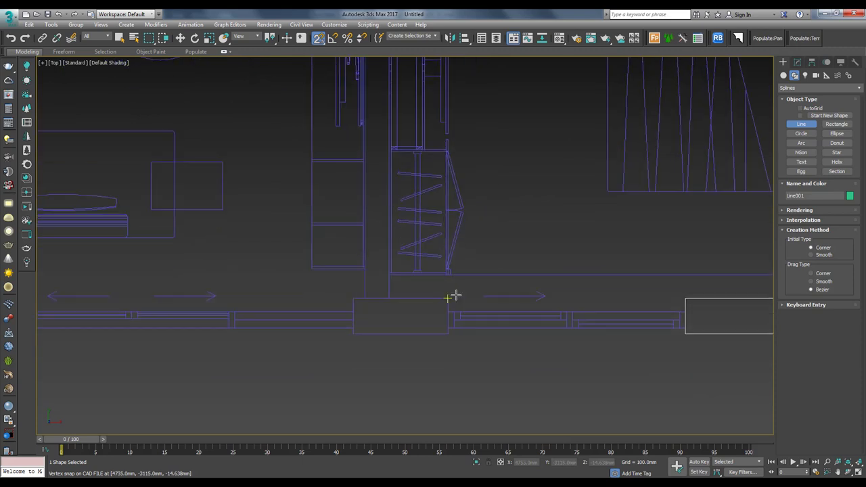
click(447, 298)
click(447, 334)
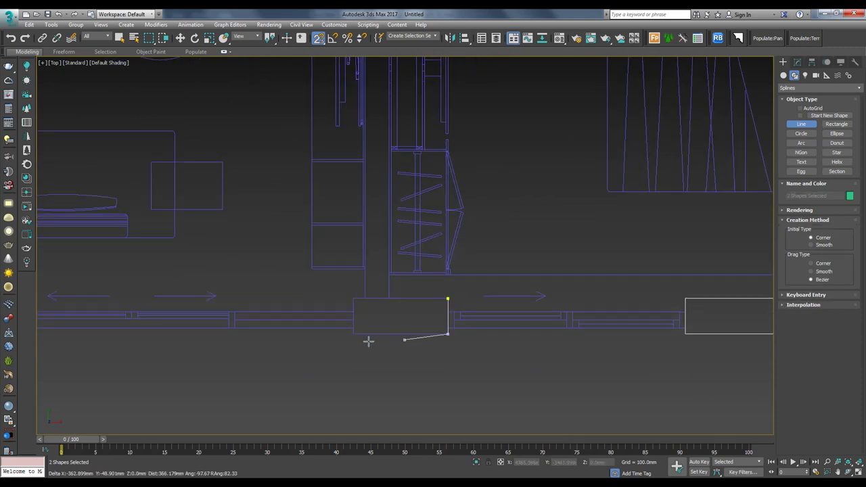
click(353, 334)
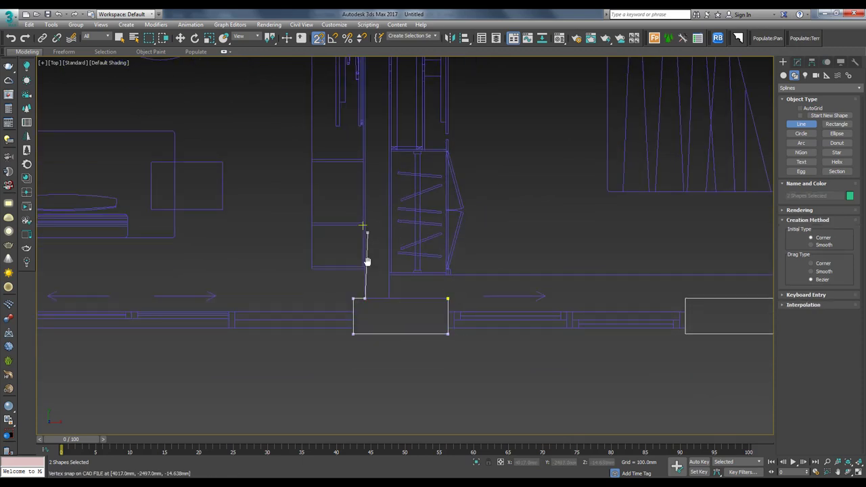
Trace around the wall end and back to the start, confirming the closed spline
scroll(379, 233, down, 2)
scroll(392, 216, up, 3)
click(375, 162)
click(425, 163)
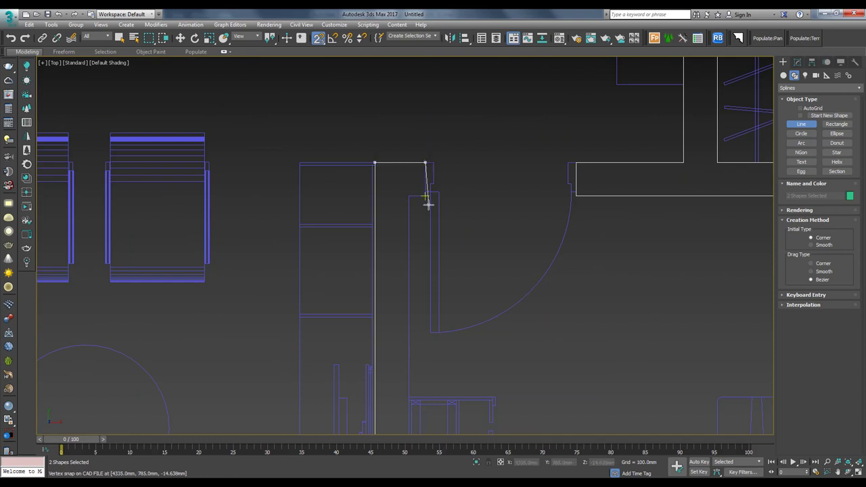
scroll(409, 197, down, 3)
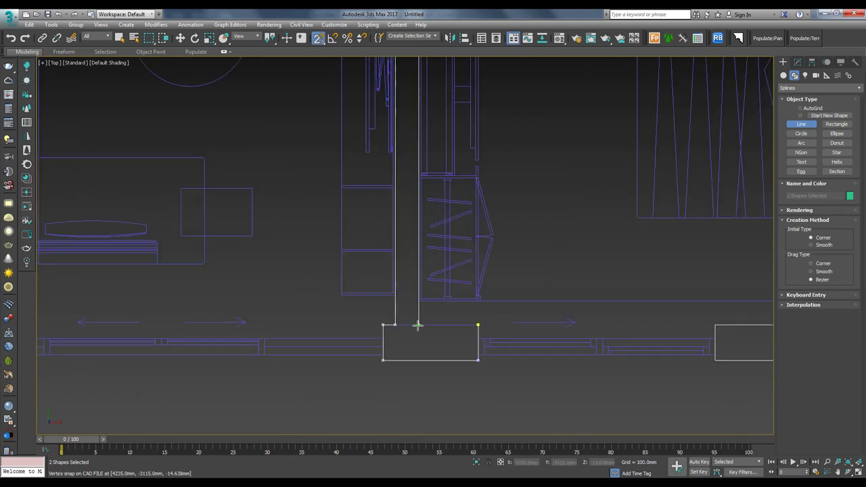
click(418, 324)
click(479, 325)
click(422, 276)
Trace the small square pillar by the living-room window back to its first corner
scroll(473, 339, down, 3)
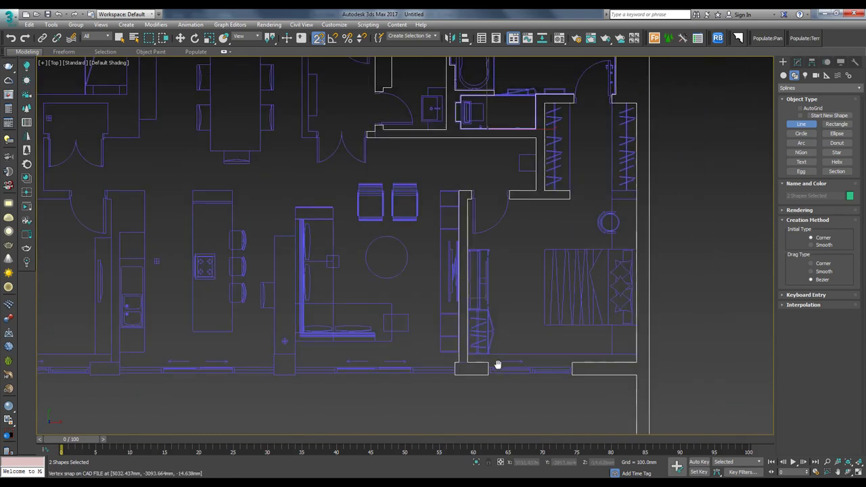
scroll(425, 251, up, 1)
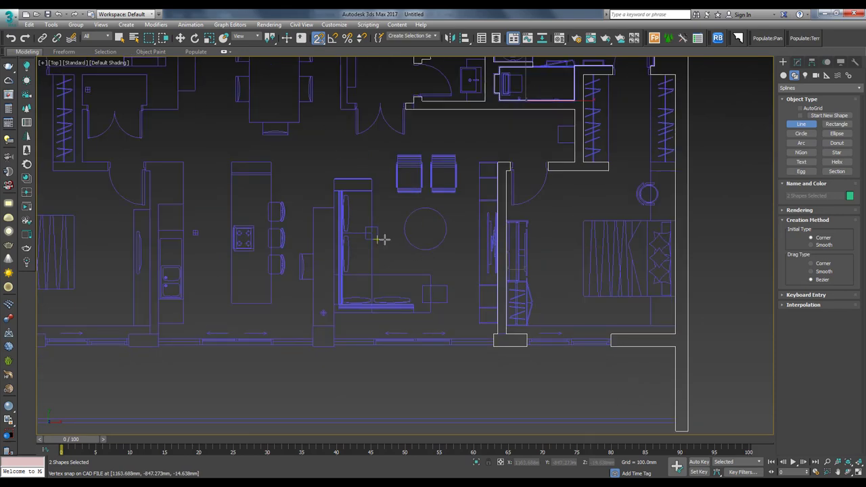
middle_drag(367, 274, 373, 213)
scroll(332, 277, up, 2)
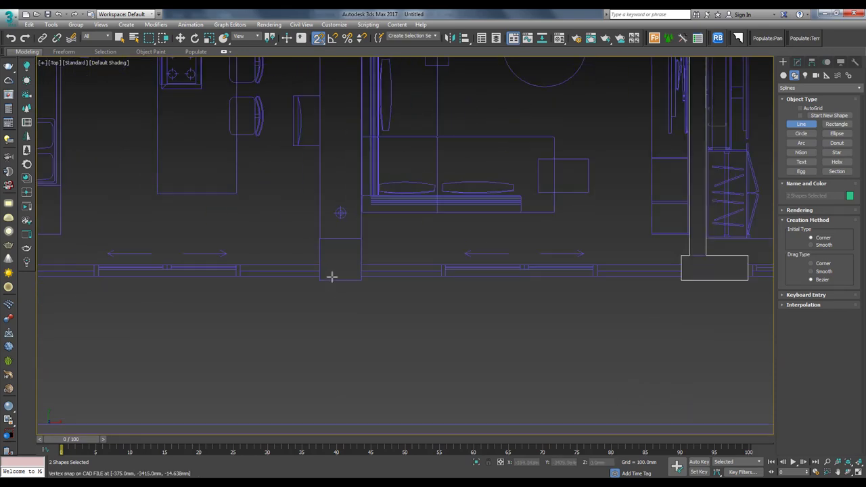
click(319, 238)
click(361, 238)
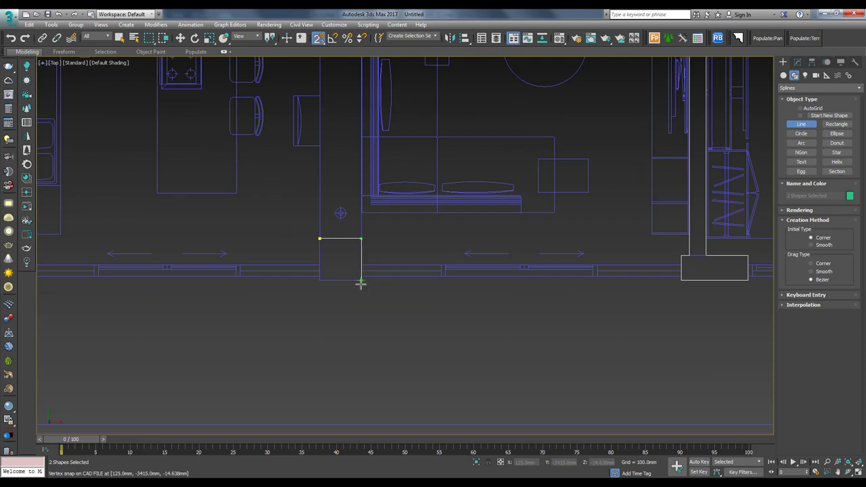
click(361, 280)
click(320, 281)
click(319, 238)
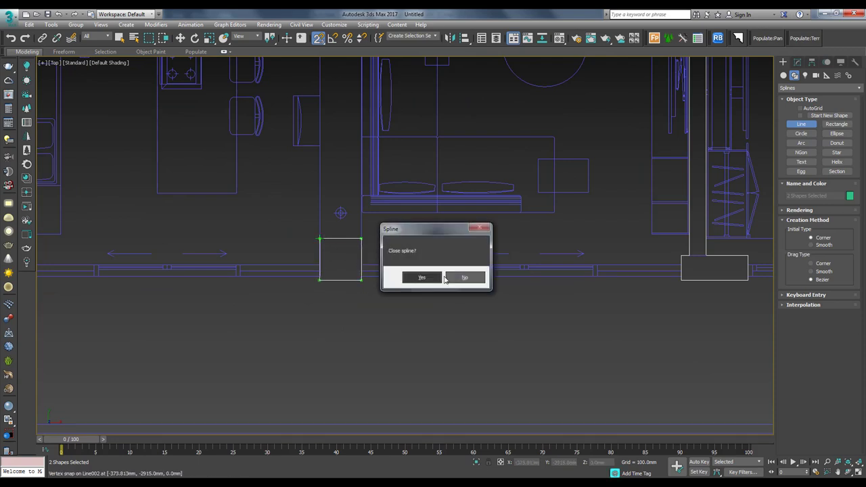
Close the pillar outline, then trace and close the kitchen-side wall outline
key(Return)
scroll(359, 273, down, 3)
scroll(305, 250, up, 1)
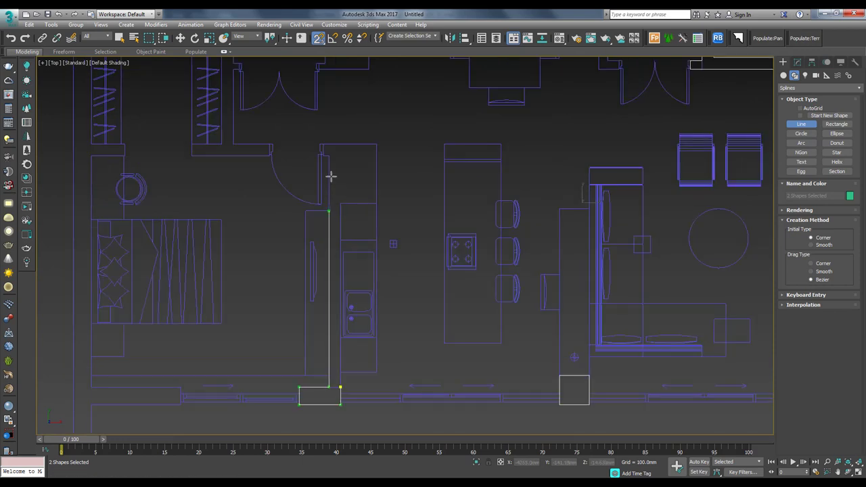
middle_drag(326, 57, 331, 176)
scroll(326, 152, up, 2)
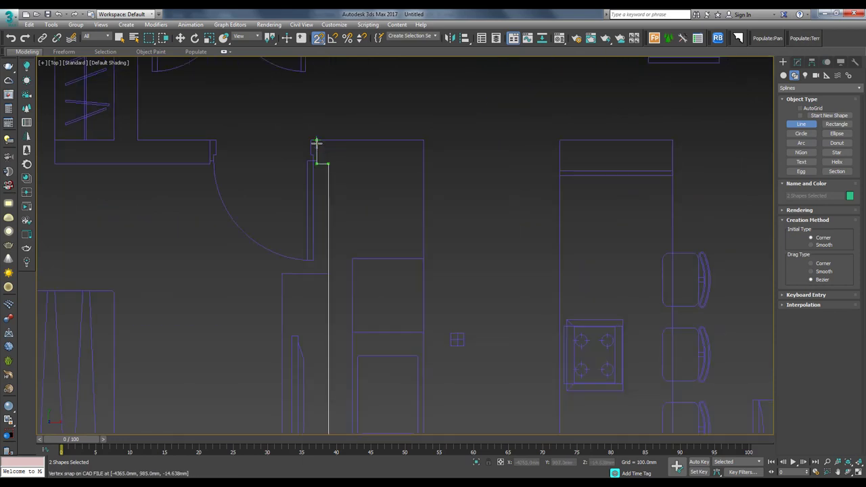
click(316, 143)
click(424, 141)
scroll(425, 232, down, 2)
click(413, 169)
click(378, 169)
click(377, 353)
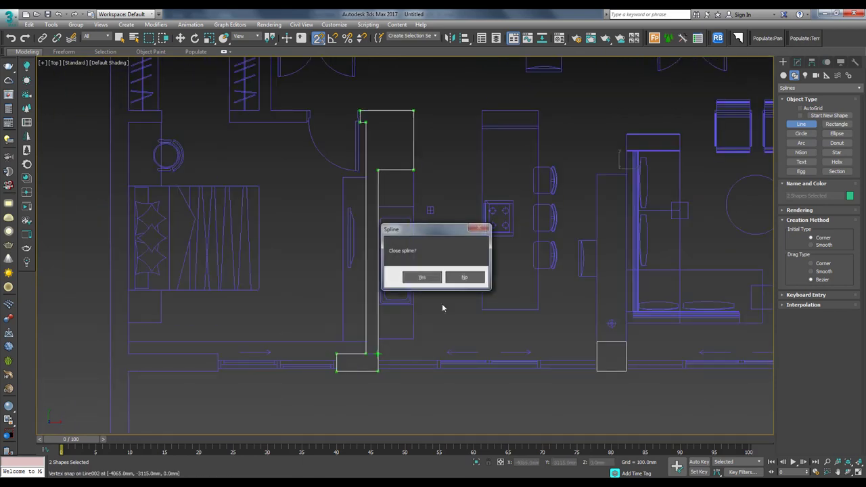
click(422, 276)
Start the perimeter outline at the window wall corner and trace the lower-left outer walls
scroll(429, 297, down, 2)
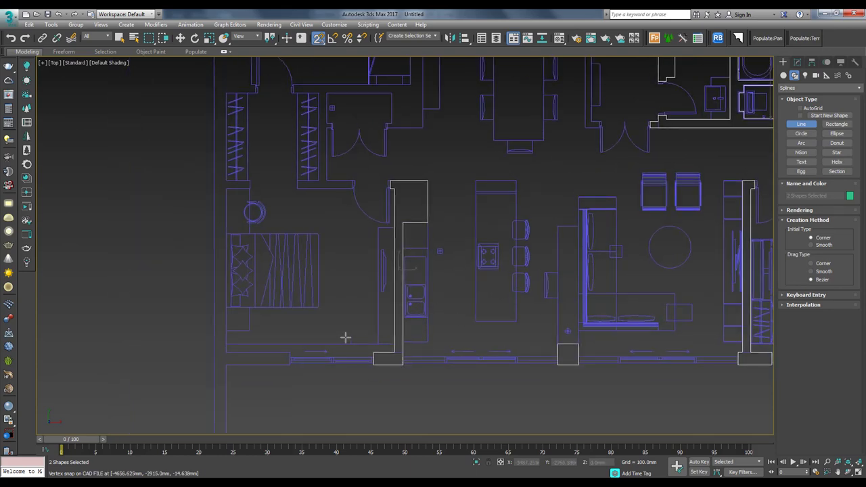
middle_drag(359, 318, 347, 315)
scroll(334, 292, up, 3)
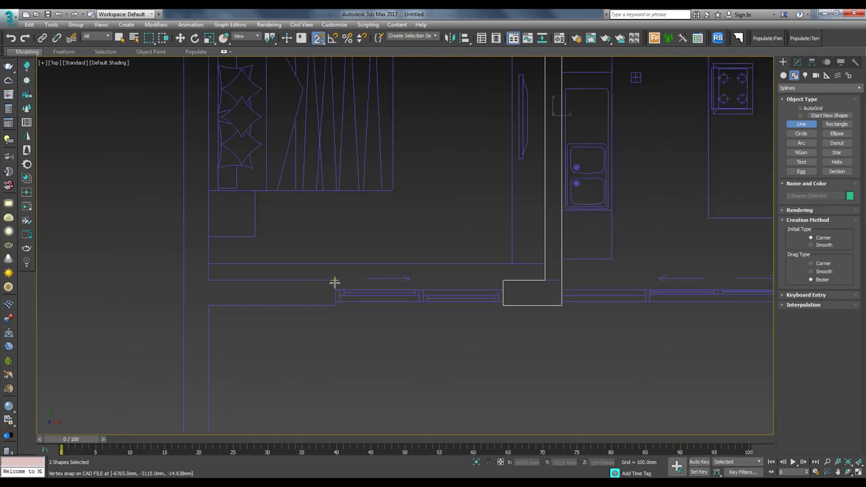
click(335, 280)
click(208, 305)
scroll(223, 318, down, 2)
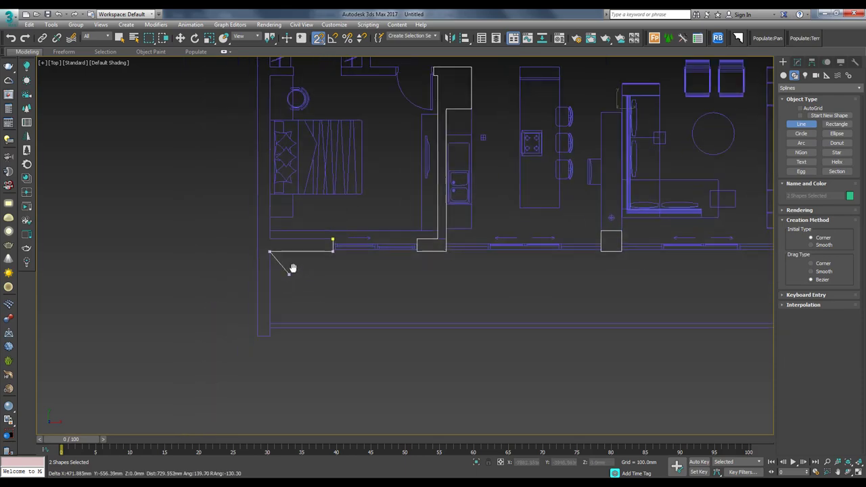
click(261, 330)
scroll(294, 290, down, 2)
scroll(276, 251, down, 1)
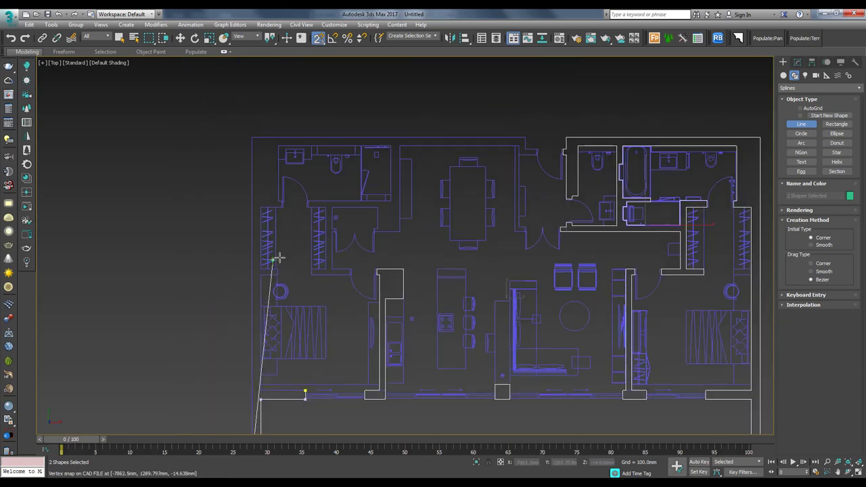
Run the outline along the top outer wall and around the wall end near the entrance door
click(251, 139)
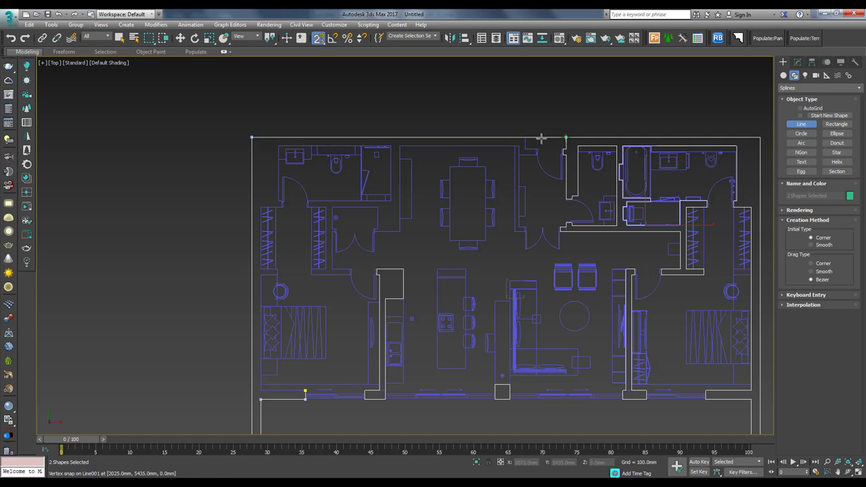
click(524, 139)
click(525, 145)
scroll(526, 145, up, 3)
click(538, 140)
click(538, 153)
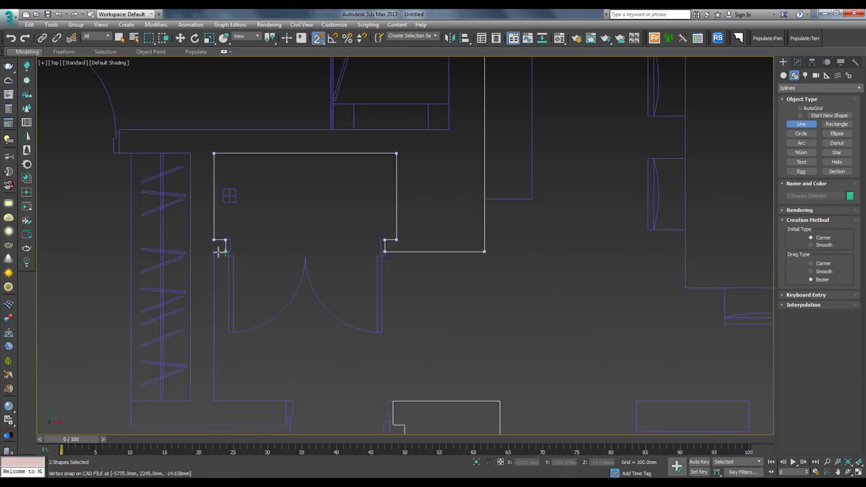
Trace the corners past the doorway to the wardrobe wall corner
click(214, 251)
scroll(217, 264, down, 3)
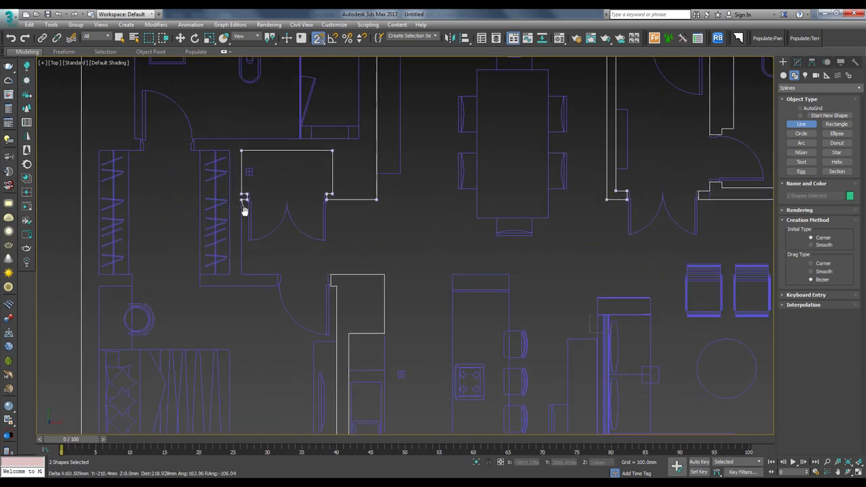
click(241, 274)
click(278, 274)
click(278, 284)
scroll(261, 298, up, 3)
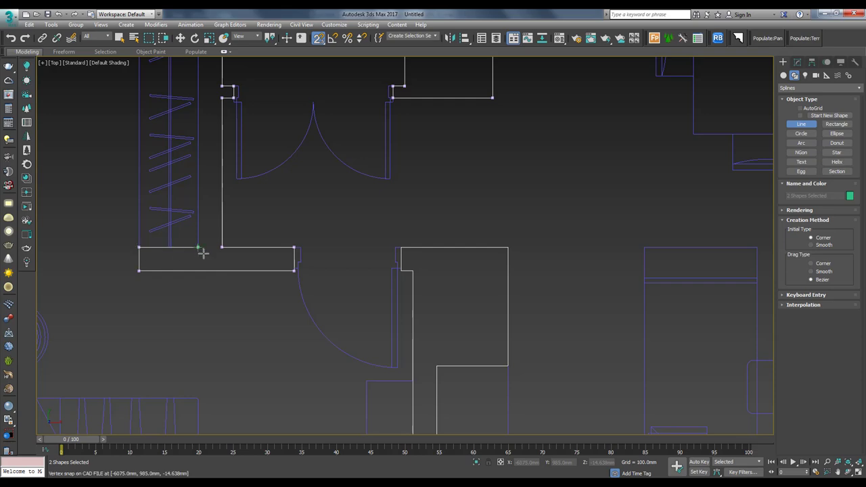
click(198, 248)
Close the perimeter outline on its first vertex, answering Yes to Close spline
scroll(230, 151, down, 3)
scroll(270, 193, up, 3)
scroll(286, 212, up, 1)
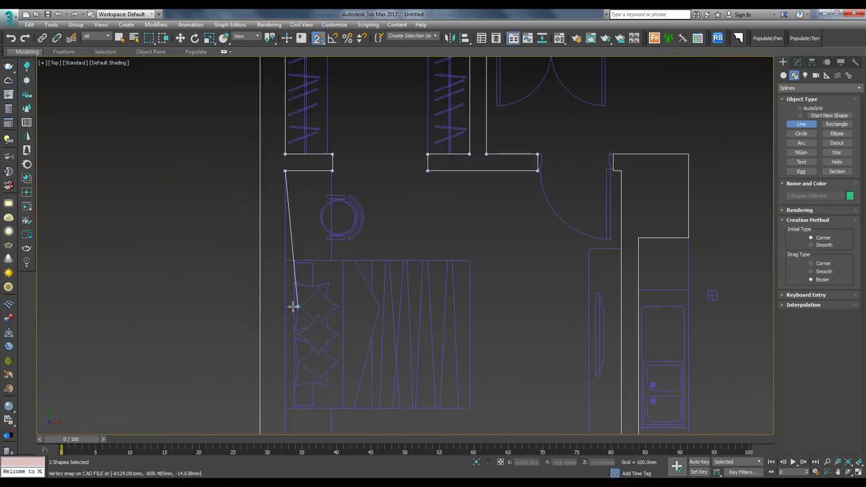
scroll(293, 305, down, 2)
scroll(291, 301, down, 1)
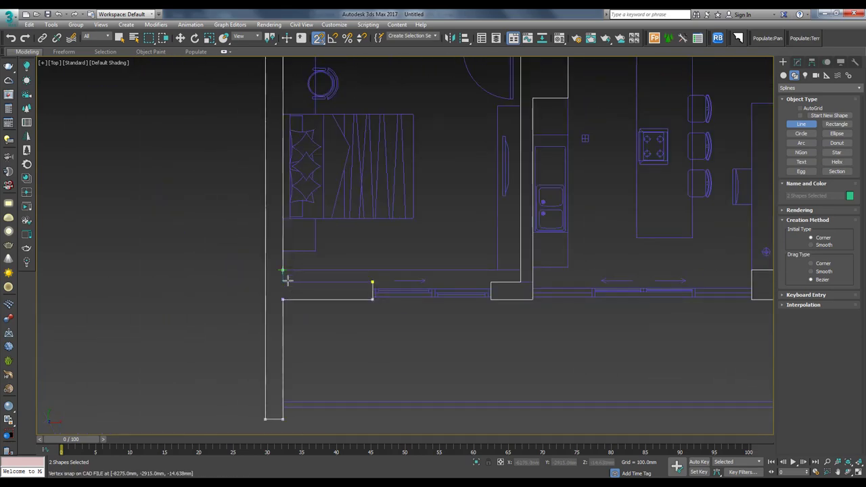
click(372, 282)
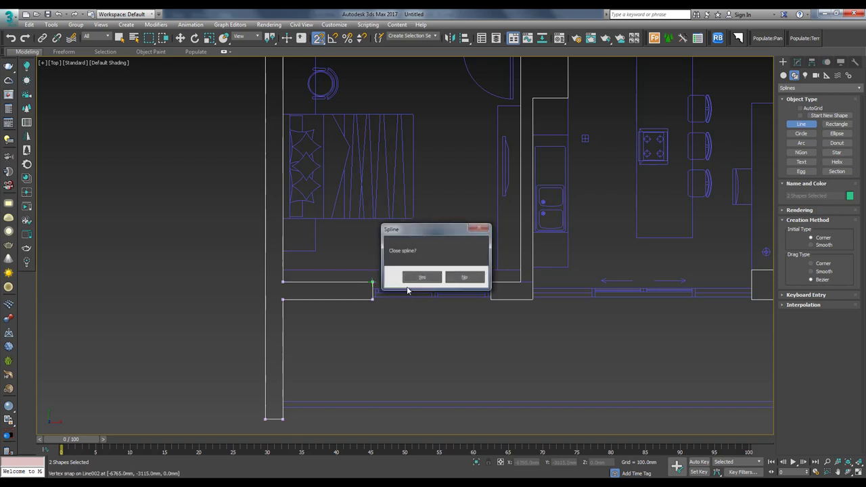
click(424, 281)
scroll(410, 296, down, 3)
scroll(264, 273, down, 2)
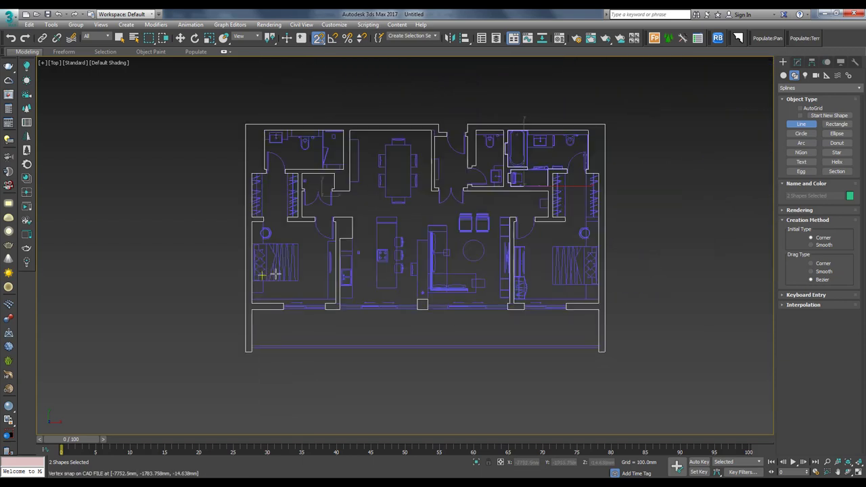
Extrude the Line001 wall outline into 1000 mm walls and view them shaded in perspective
scroll(483, 184, up, 2)
click(594, 205)
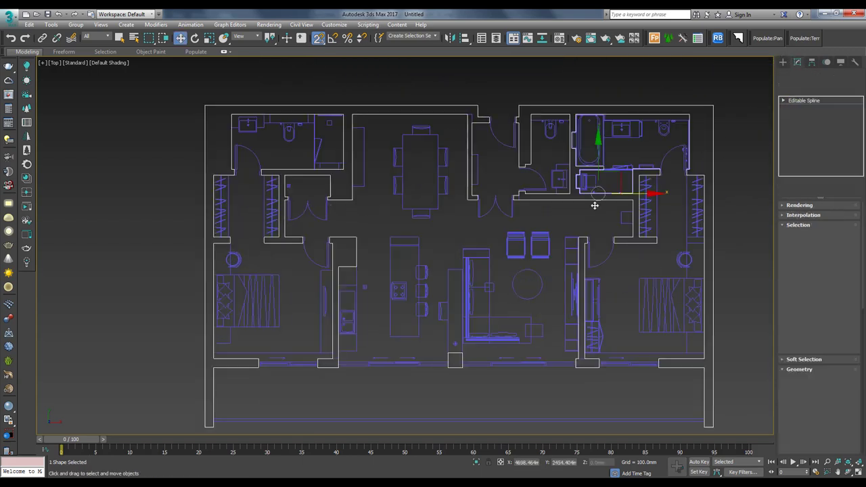
scroll(579, 204, down, 2)
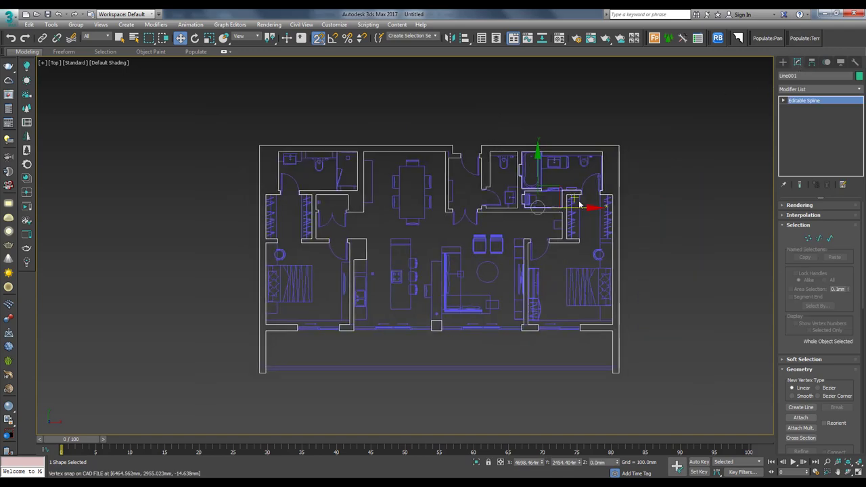
middle_drag(579, 204, 525, 205)
key(p)
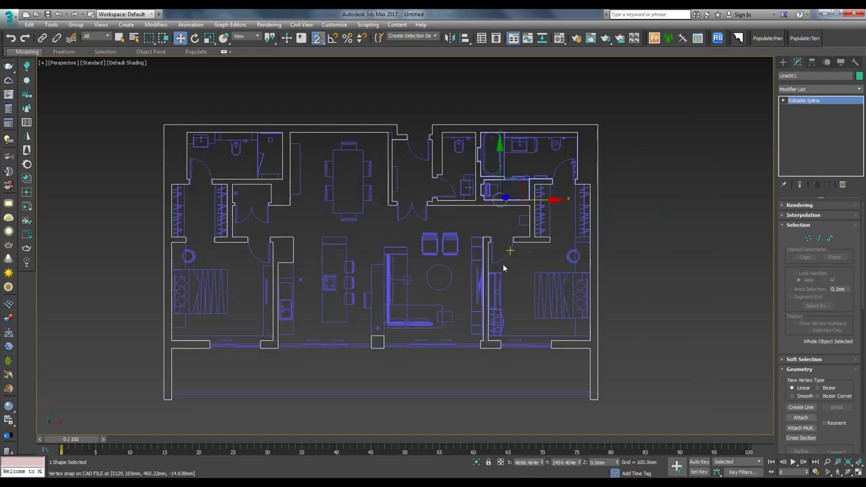
alt+middle_drag(503, 267, 541, 237)
click(828, 89)
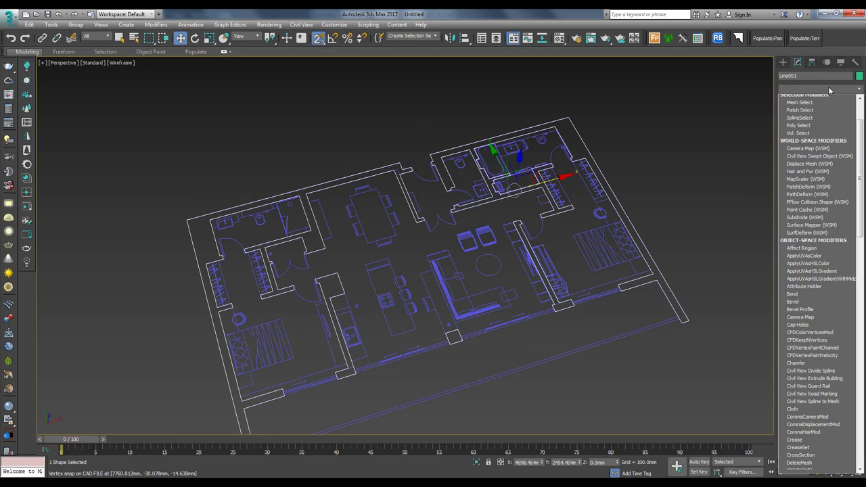
scroll(828, 86, down, 15)
click(806, 130)
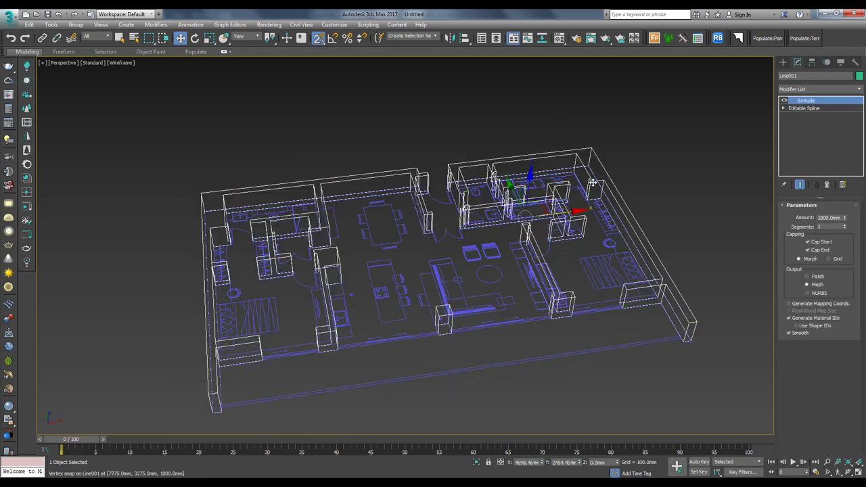
key(F3)
mouse_move(514, 223)
alt+middle_down()
mouse_move(573, 203)
mouse_move(653, 237)
alt+middle_up()
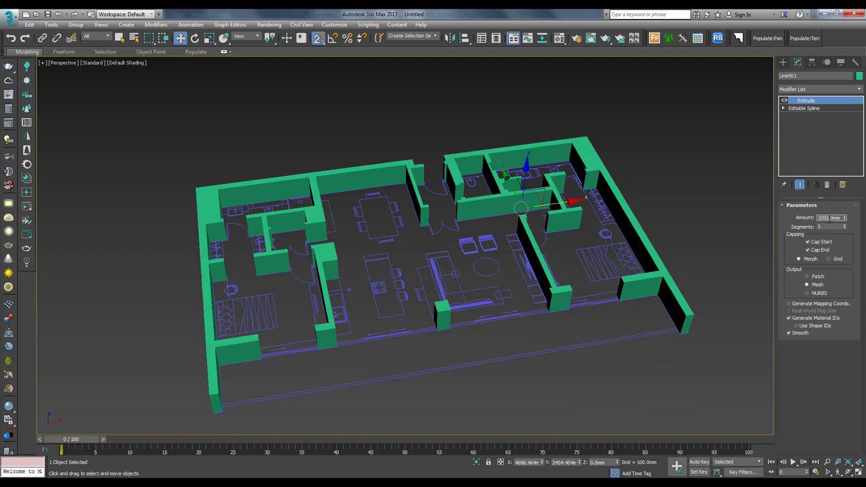
Raise the wall extrusion amount to 4000 mm and show edges on the shaded walls
text(4000)
key(Return)
alt+middle_drag(752, 255, 515, 119)
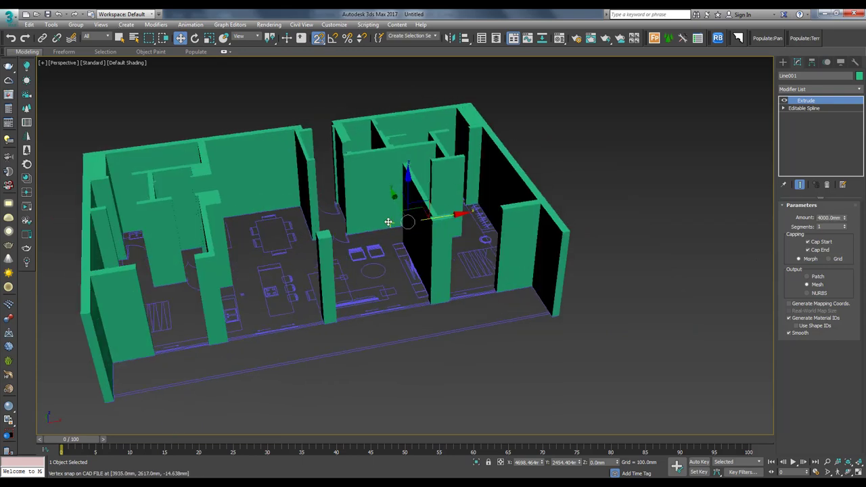
key(F4)
Orbit and zoom around the floor plan to inspect the 4000 mm walls
scroll(475, 213, up, 1)
scroll(446, 215, up, 1)
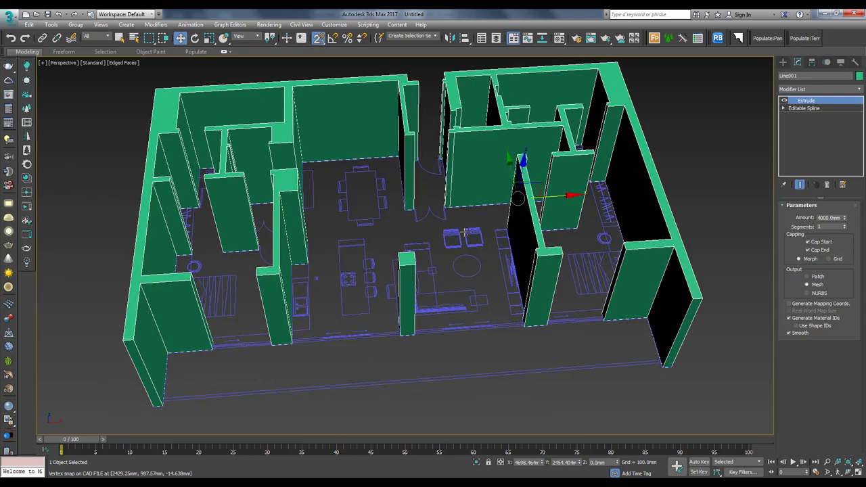
scroll(406, 219, up, 1)
scroll(402, 222, up, 1)
scroll(499, 205, up, 1)
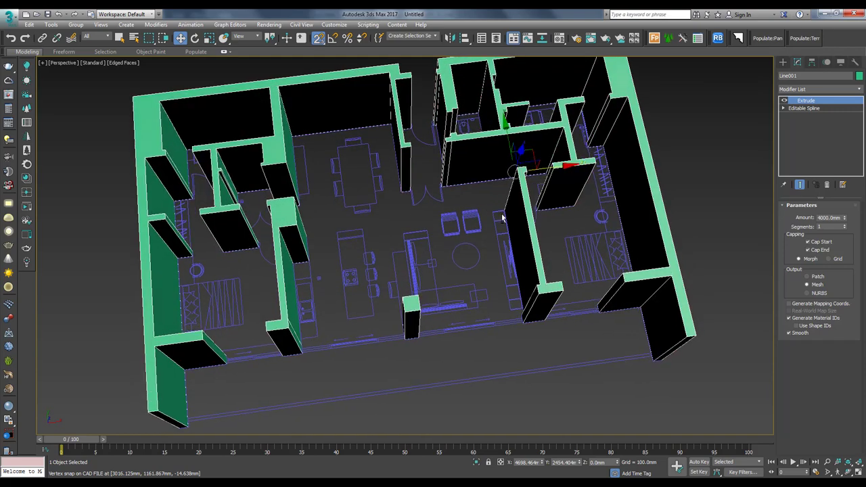
scroll(503, 217, up, 1)
scroll(518, 217, up, 2)
mouse_move(518, 216)
middle_down()
mouse_move(460, 346)
mouse_move(471, 344)
middle_up()
scroll(460, 346, down, 3)
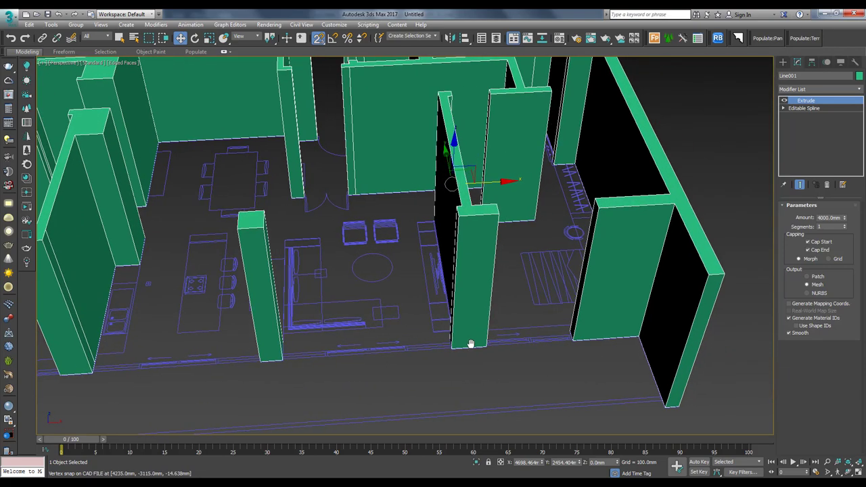
scroll(464, 323, down, 4)
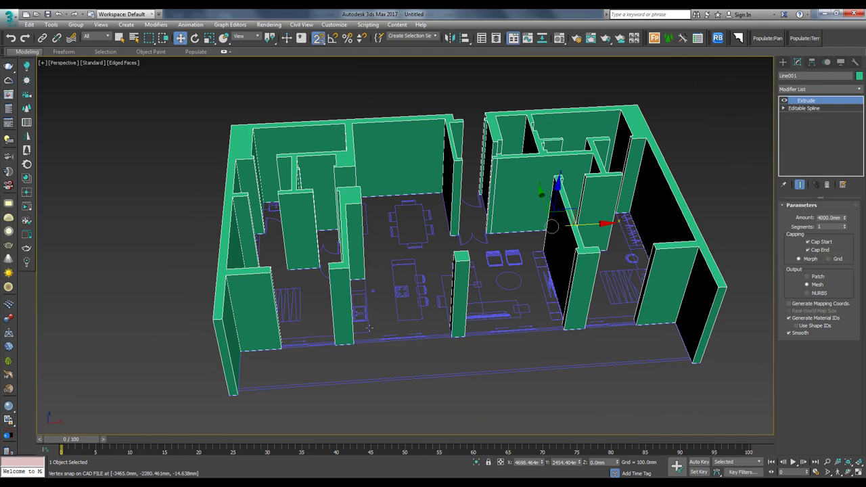
alt+middle_drag(369, 328, 401, 321)
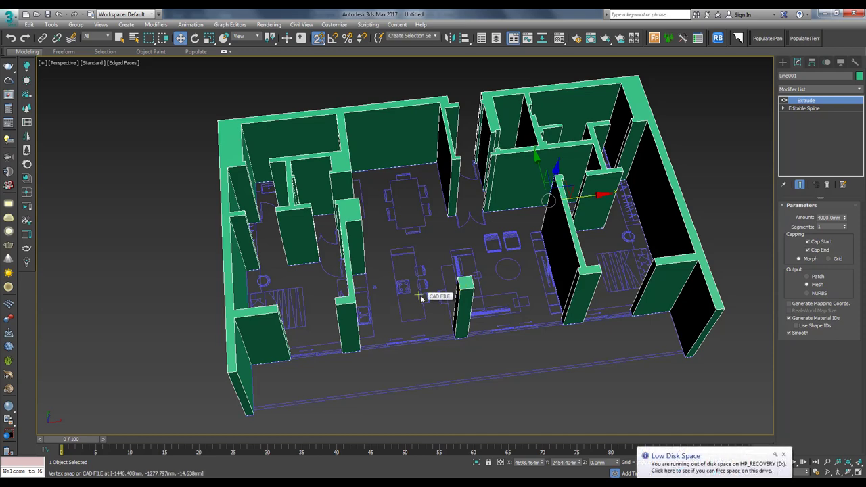
alt+middle_drag(421, 298, 461, 272)
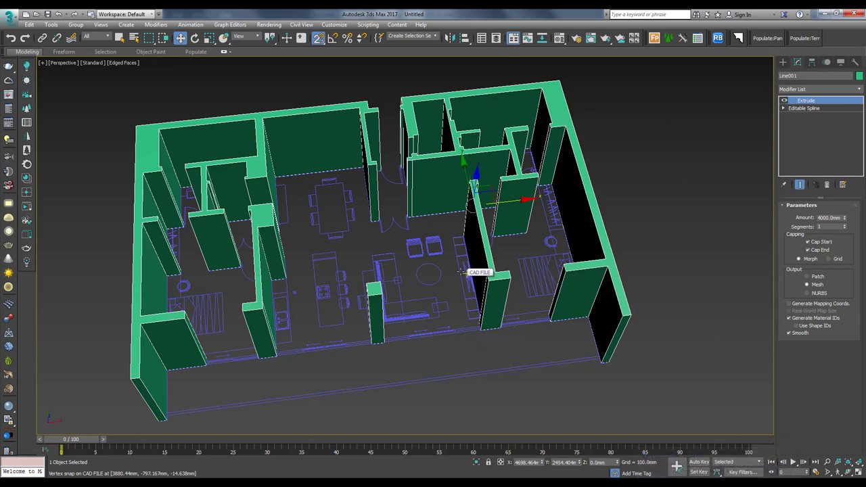
scroll(462, 272, up, 5)
middle_drag(460, 274, 508, 270)
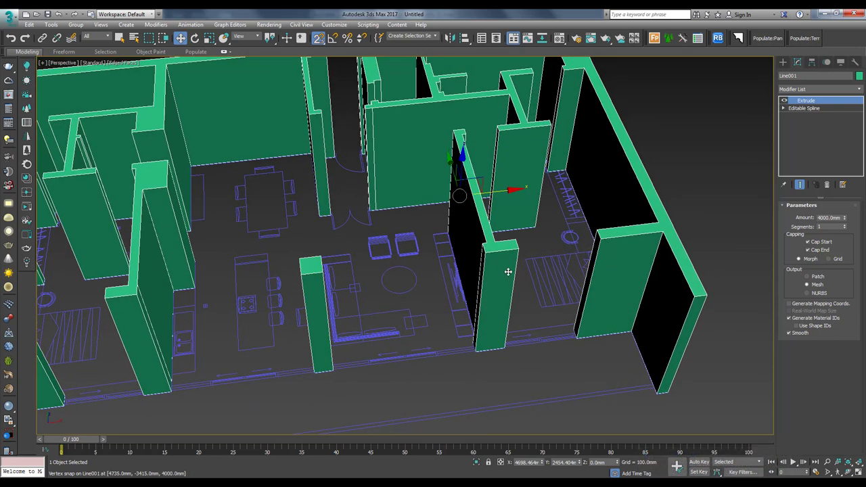
In Top view, draw a rectangle across the window gap in the right bedroom's outer wall
key(t)
scroll(518, 276, up, 2)
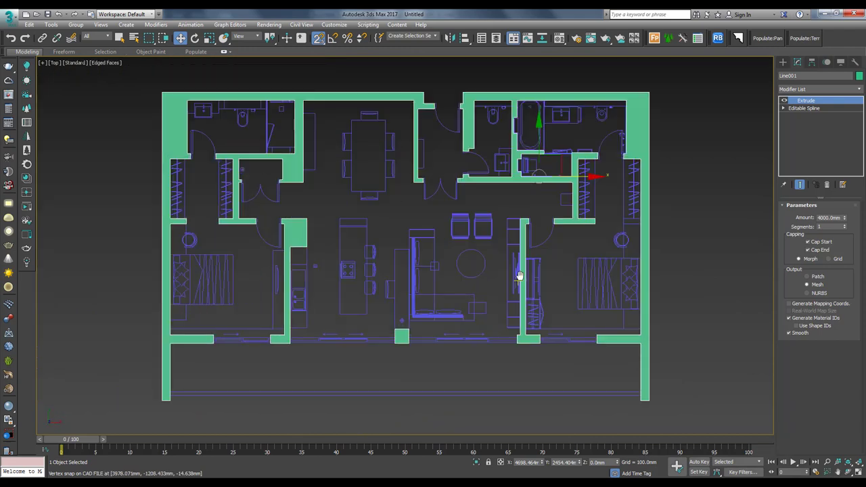
scroll(518, 276, up, 5)
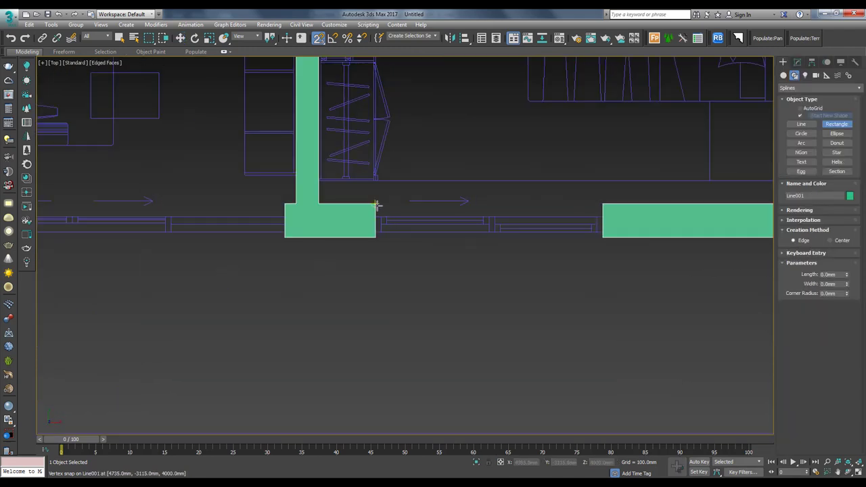
drag(376, 203, 603, 236)
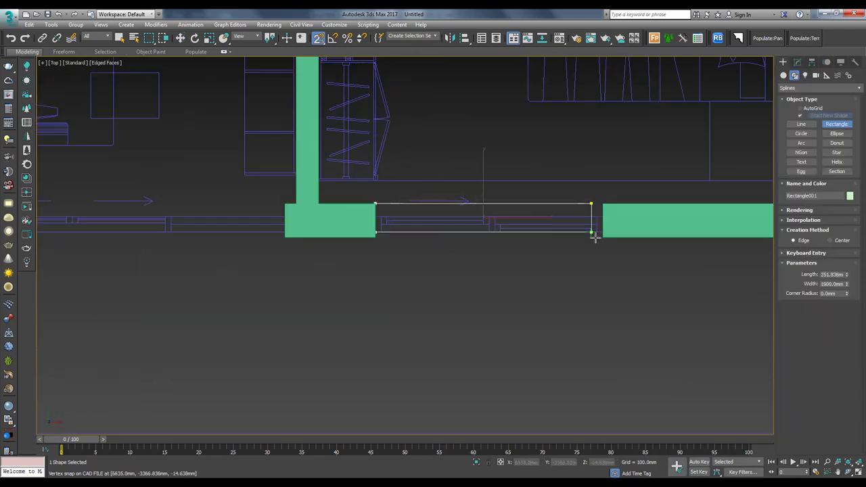
scroll(600, 234, down, 2)
middle_drag(600, 233, 568, 251)
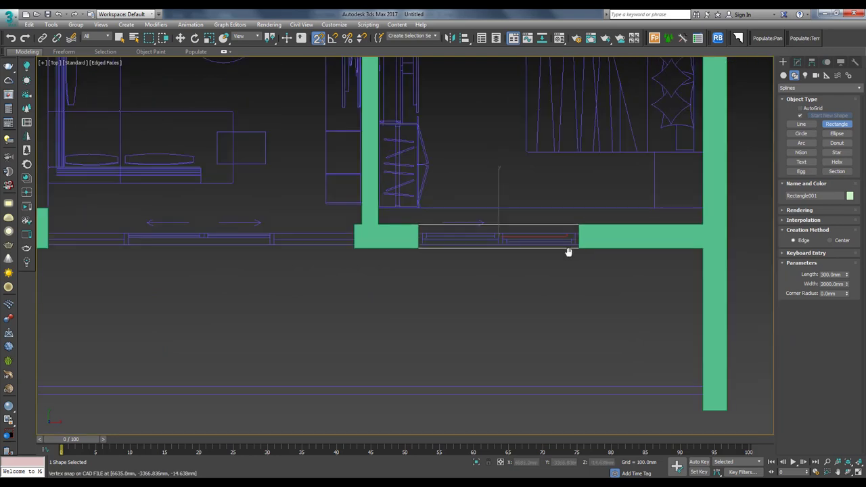
Convert Rectangle001 to an editable spline and recentre it in the view
click(797, 61)
key(w)
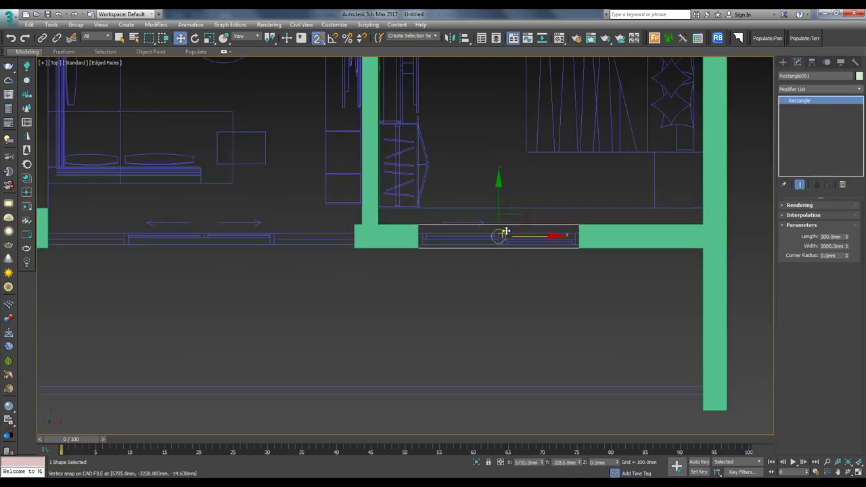
right_click(505, 232)
mouse_move(531, 334)
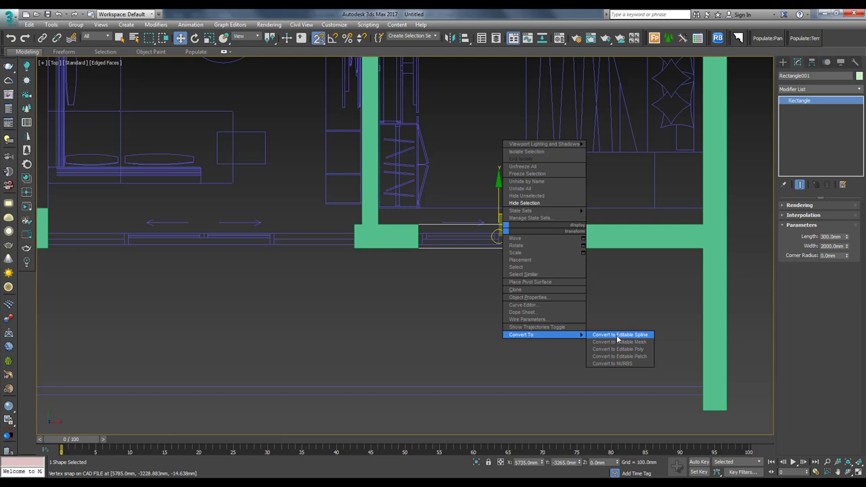
click(618, 335)
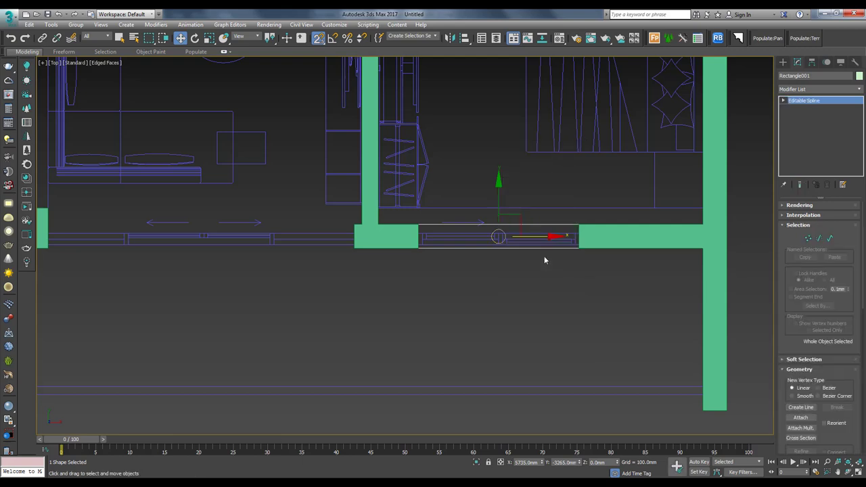
scroll(711, 288, down, 2)
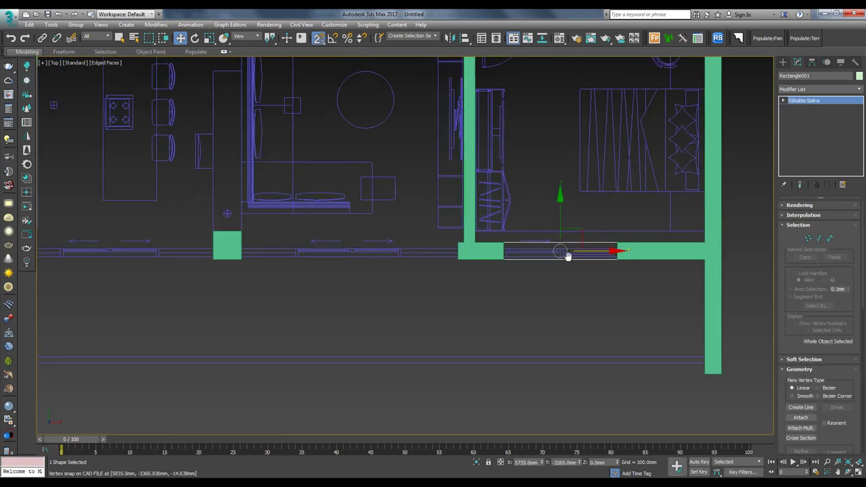
scroll(555, 251, down, 2)
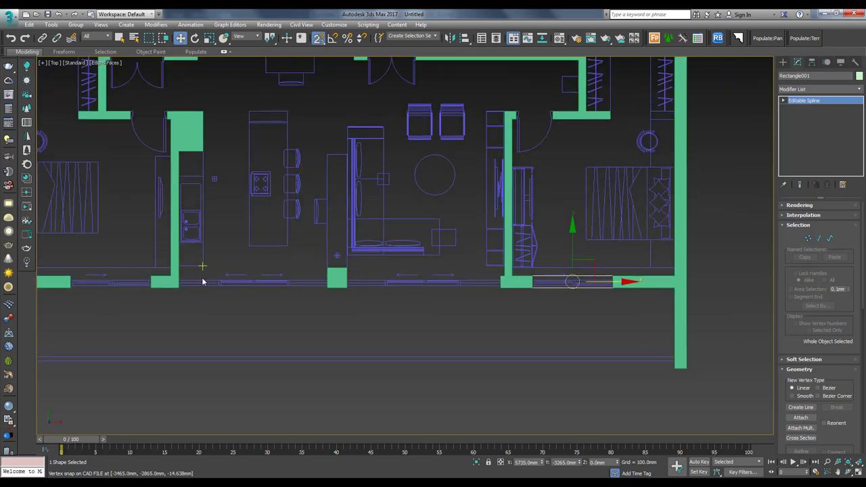
middle_drag(202, 281, 352, 276)
middle_drag(646, 289, 410, 280)
scroll(409, 280, up, 2)
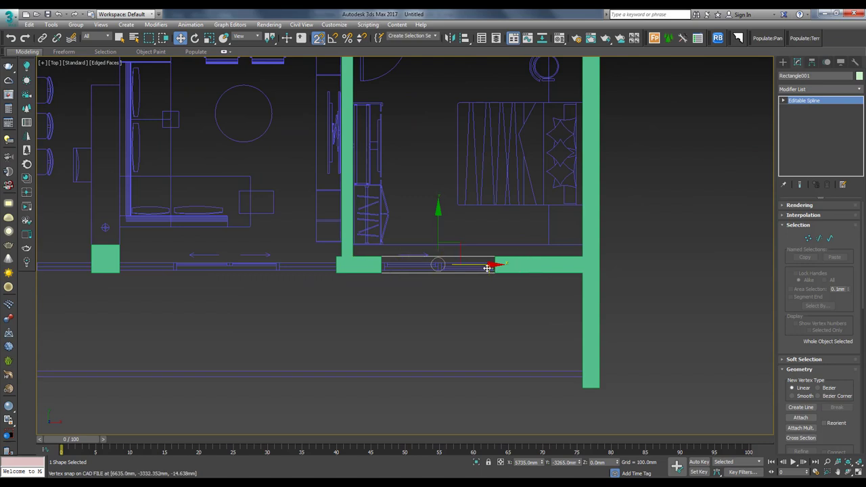
click(805, 90)
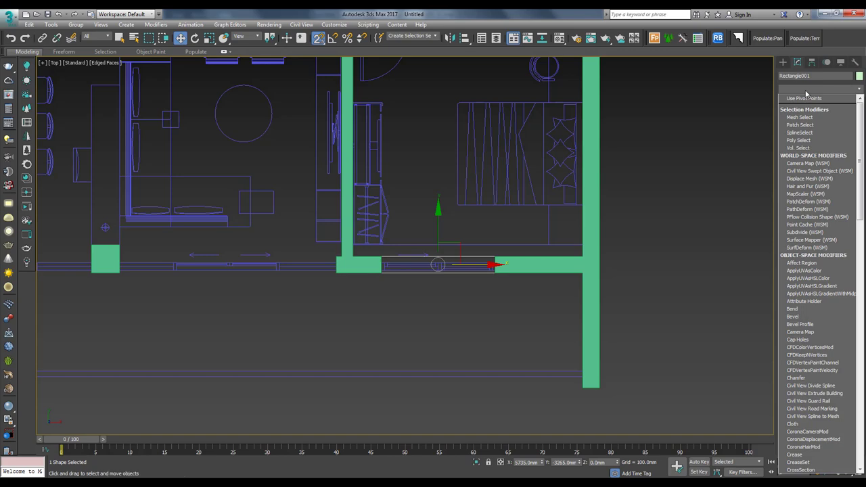
Apply an Extrude modifier to Rectangle001, making a 4000 mm panel across the window gap
text(e)
click(801, 129)
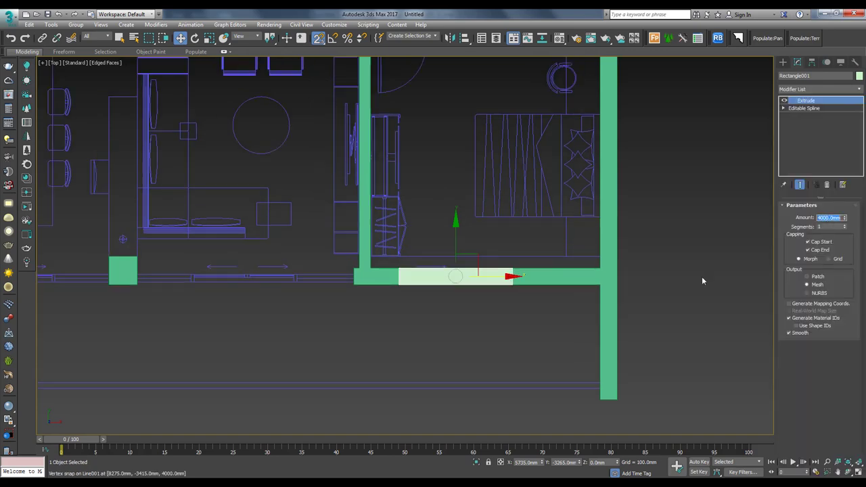
scroll(459, 298, down, 3)
scroll(462, 299, down, 3)
Inspect the extruded panel in perspective, toggling between wireframe and shaded display
key(p)
mouse_move(474, 287)
alt+middle_down()
mouse_move(474, 280)
mouse_move(479, 305)
mouse_move(524, 341)
mouse_move(480, 329)
alt+middle_up()
scroll(479, 306, up, 3)
key(F3)
key(F3)
key(F3)
scroll(488, 312, up, 4)
key(F3)
key(F3)
scroll(514, 331, down, 4)
key(F3)
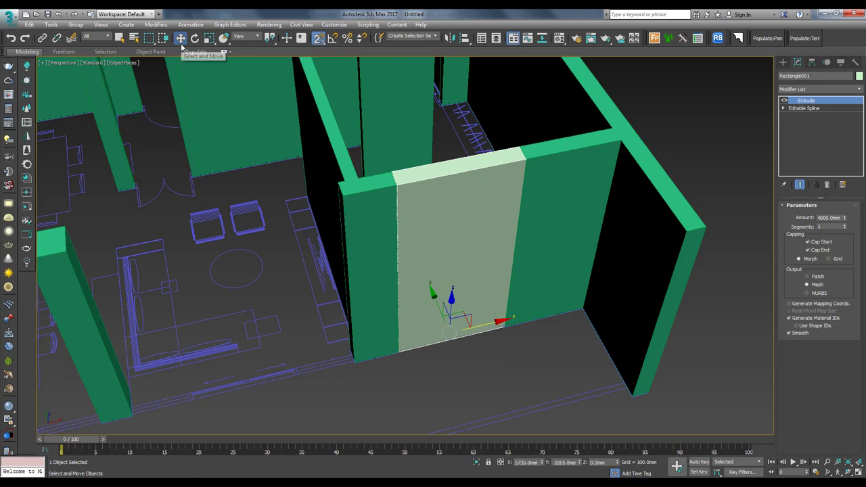
click(595, 462)
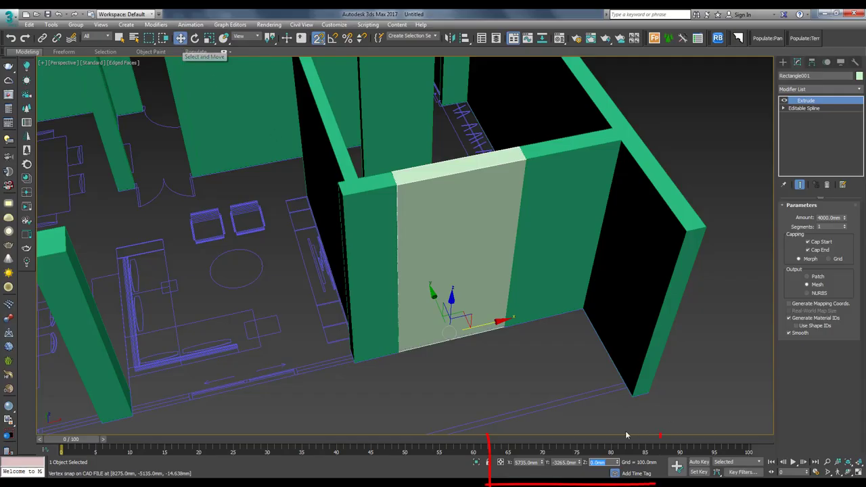
Raise the panel to Z 2400 mm above the opening
mouse_move(617, 464)
mouse_down()
mouse_move(621, 342)
mouse_move(617, 461)
mouse_up()
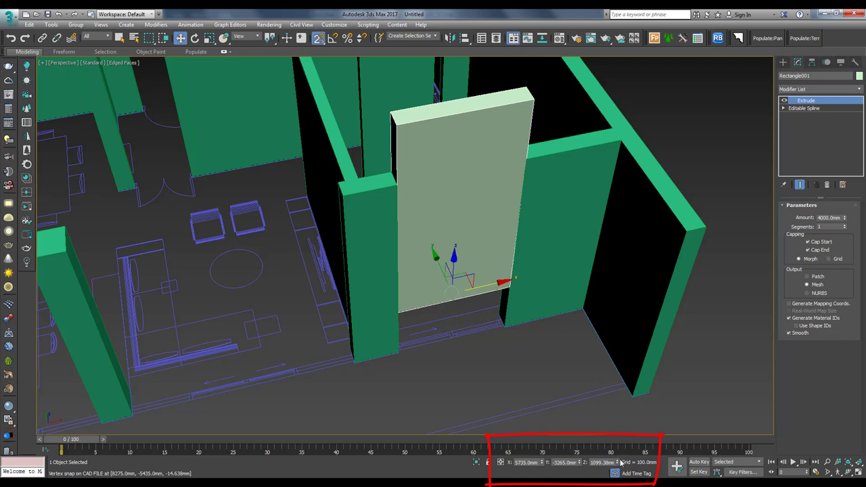
right_click(617, 462)
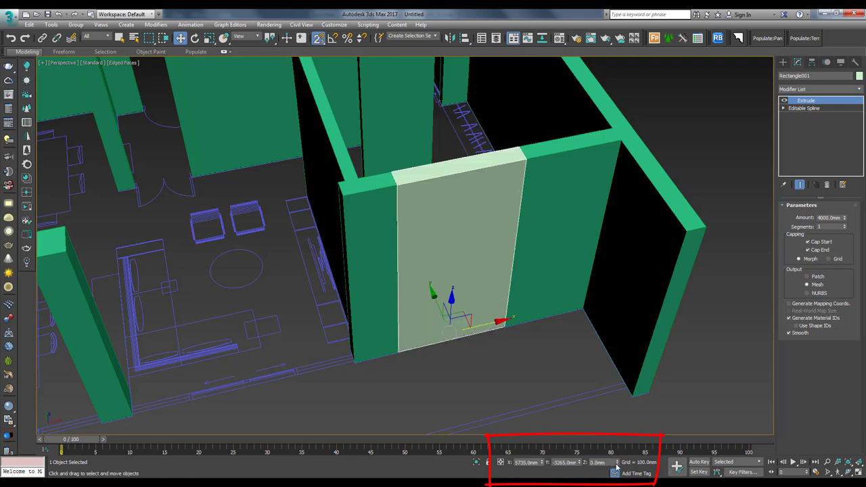
drag(617, 464, 628, 418)
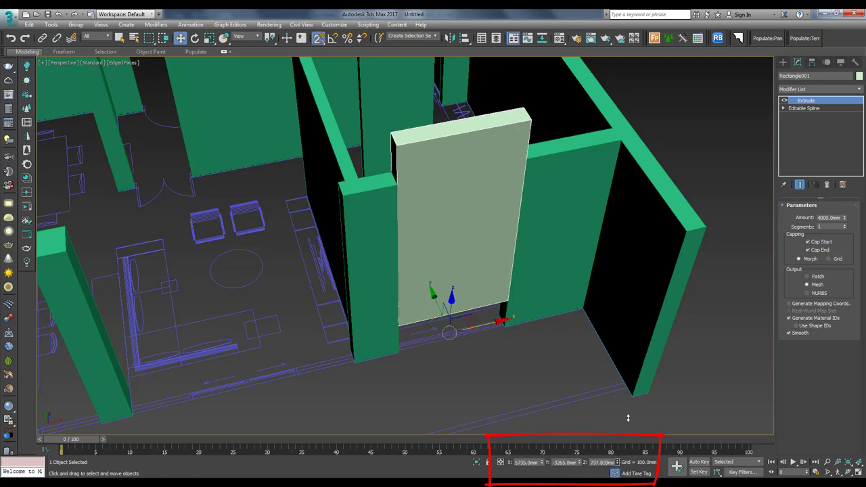
right_click(614, 462)
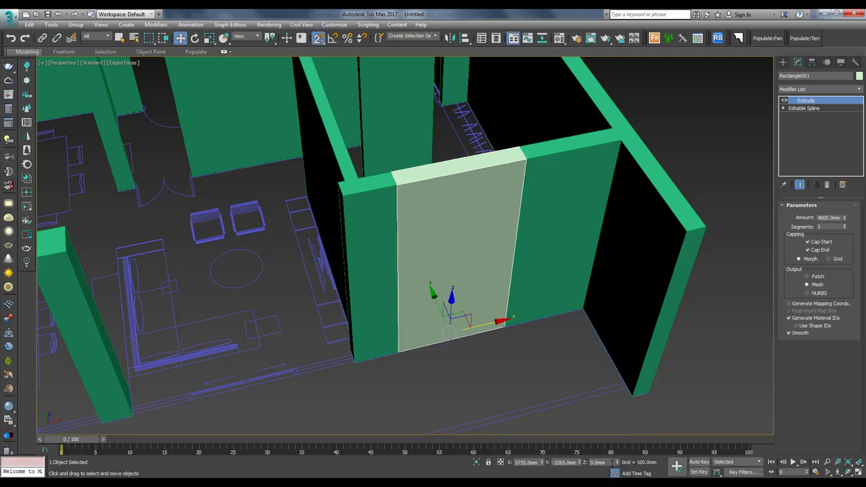
scroll(560, 224, down, 3)
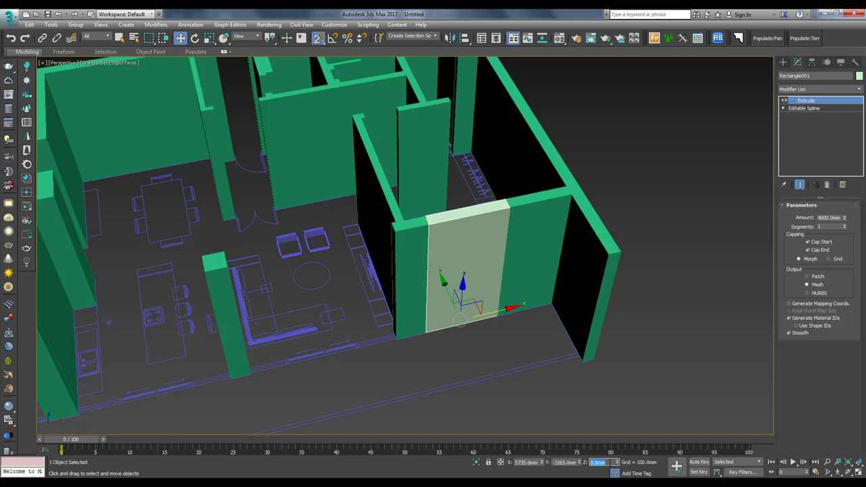
text(2400)
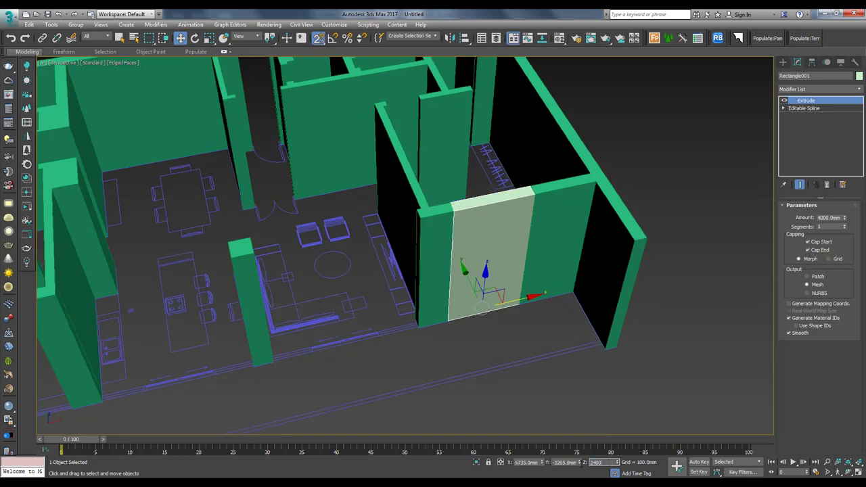
key(Return)
Shorten the header's extrusion to 1600 mm and orbit to inspect it
scroll(569, 237, up, 3)
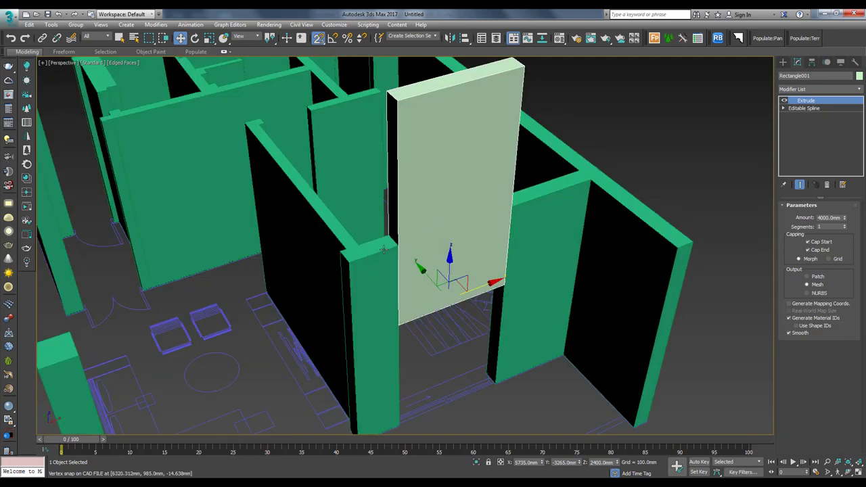
double_click(839, 217)
text(350)
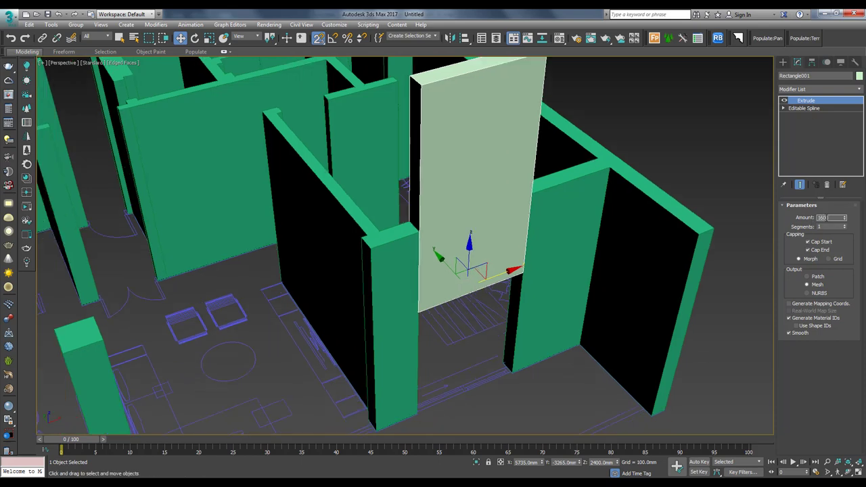
key(Return)
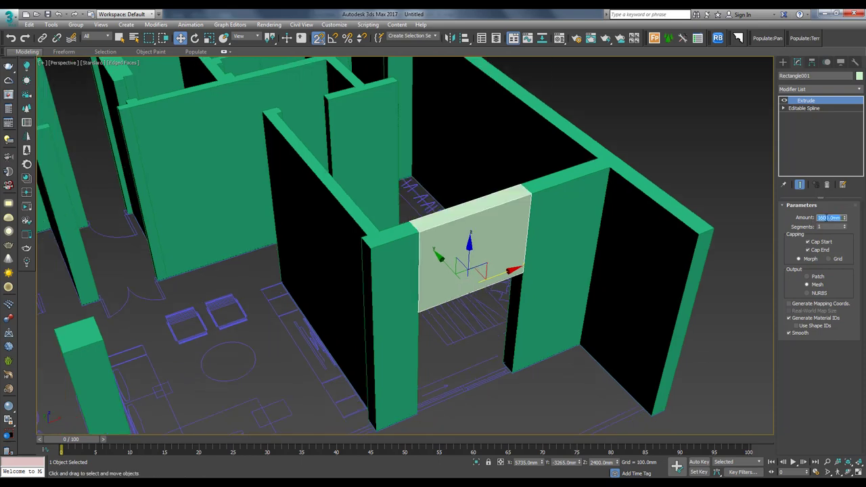
alt+middle_drag(730, 223, 622, 232)
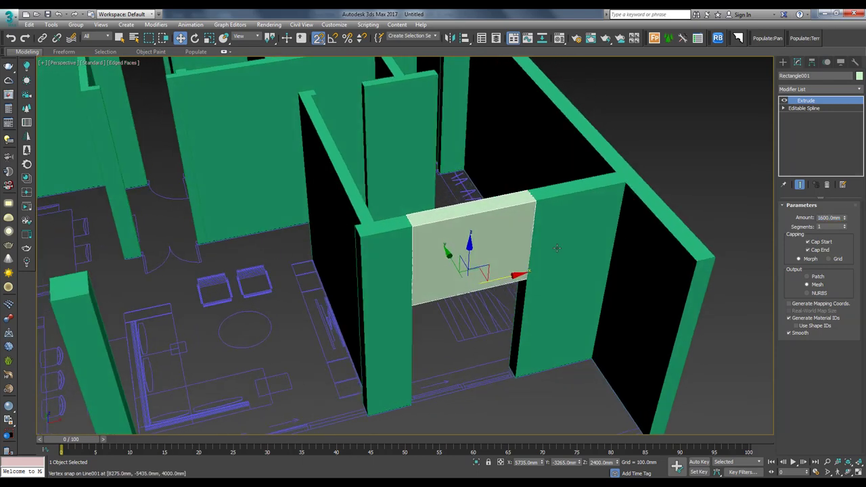
Orbit and zoom around the header to inspect it from several angles, including below
scroll(419, 229, up, 3)
scroll(419, 229, up, 2)
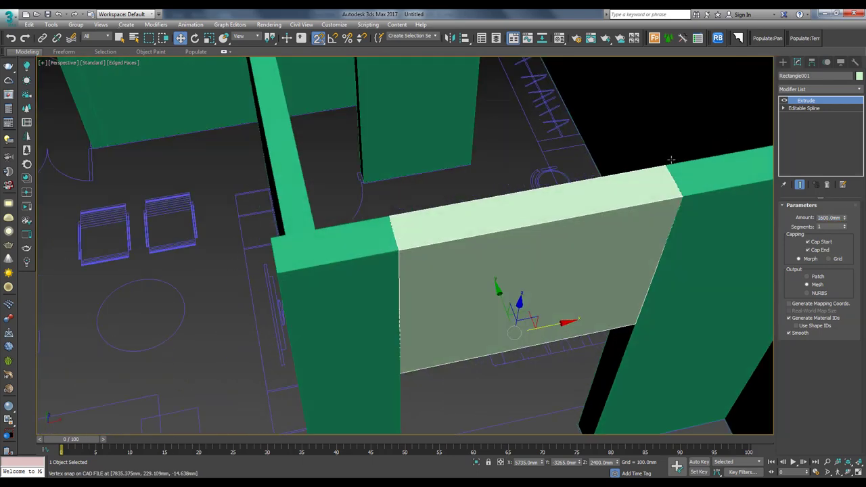
scroll(658, 240, down, 3)
scroll(498, 270, down, 3)
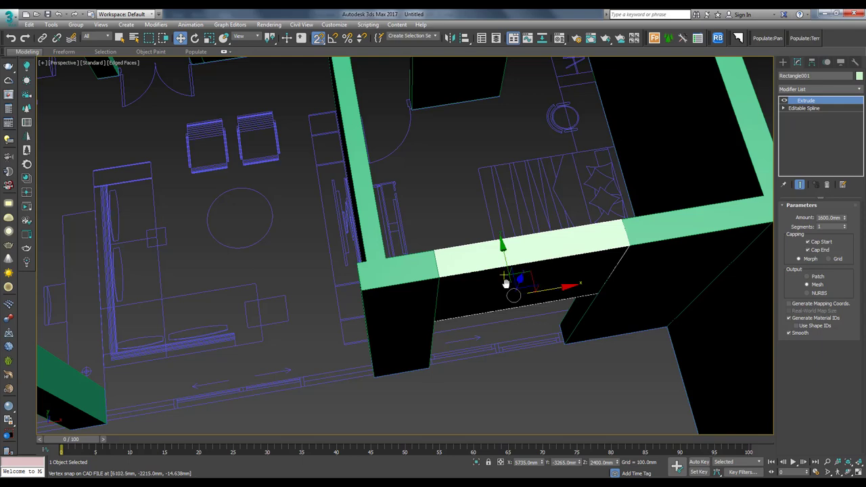
scroll(498, 269, down, 2)
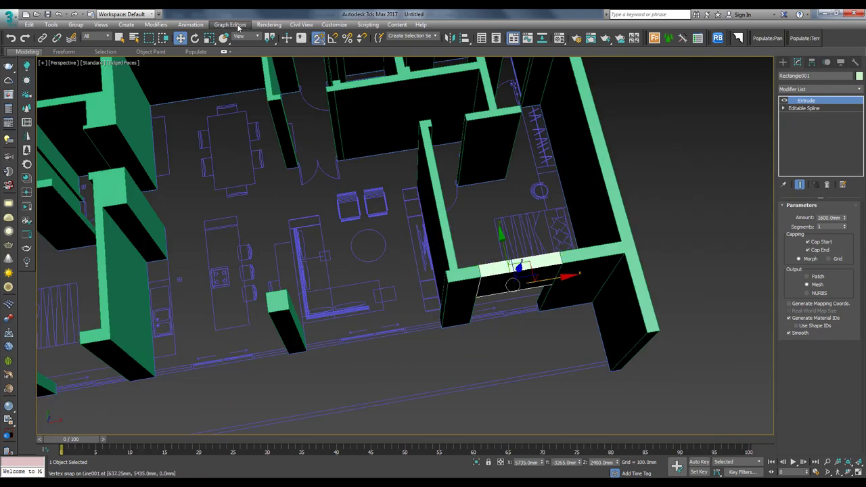
scroll(389, 264, up, 3)
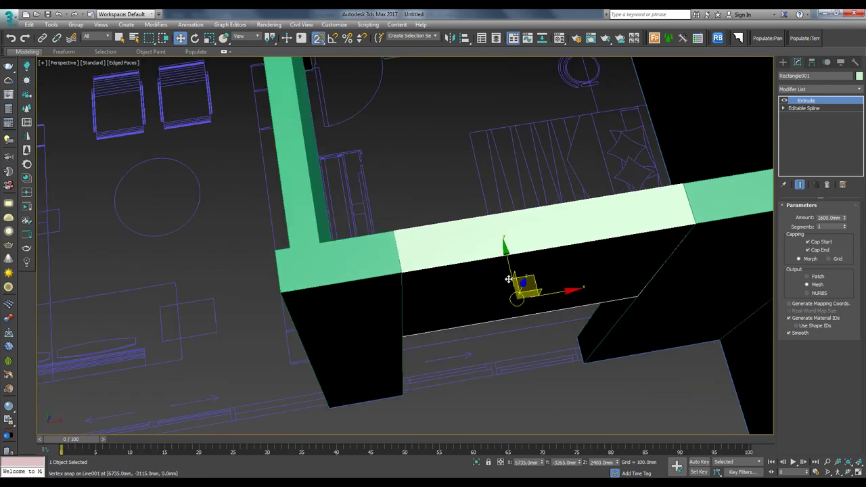
scroll(388, 266, up, 2)
scroll(386, 271, up, 2)
scroll(383, 276, down, 2)
scroll(396, 182, down, 2)
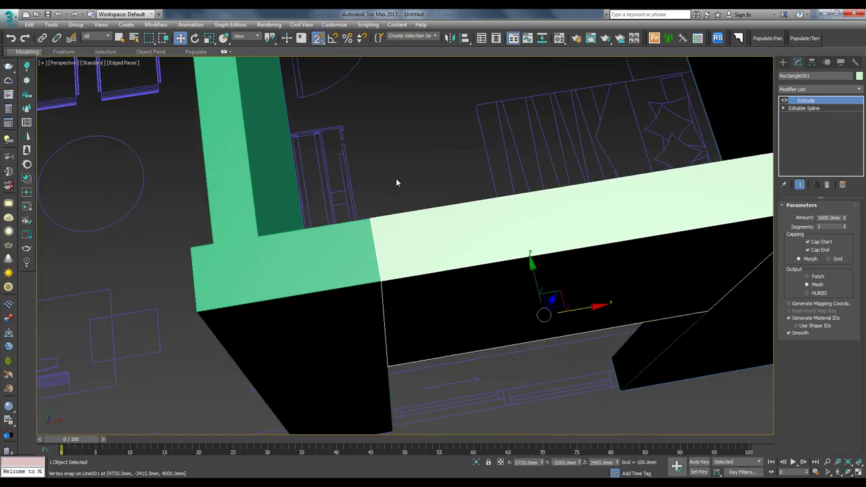
click(396, 178)
mouse_move(396, 178)
alt+middle_down()
mouse_move(452, 312)
mouse_move(472, 247)
mouse_move(414, 216)
alt+middle_up()
scroll(418, 225, up, 2)
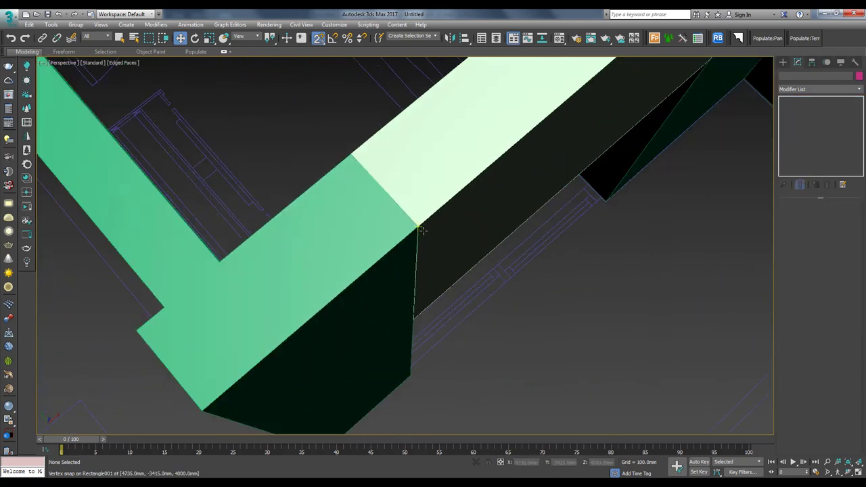
scroll(440, 240, up, 2)
scroll(456, 243, down, 5)
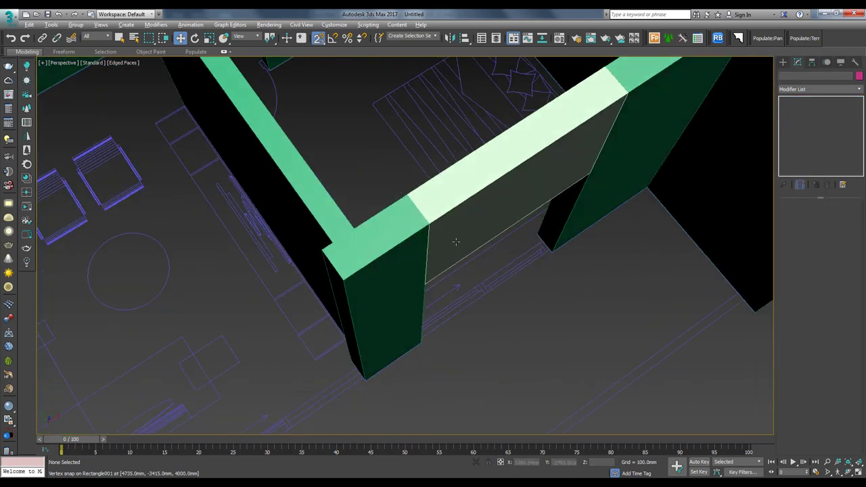
scroll(452, 216, down, 1)
Reselect Rectangle001 and frame the header over the bedroom opening from Top view
click(449, 205)
key(t)
scroll(466, 212, down, 2)
scroll(532, 240, down, 2)
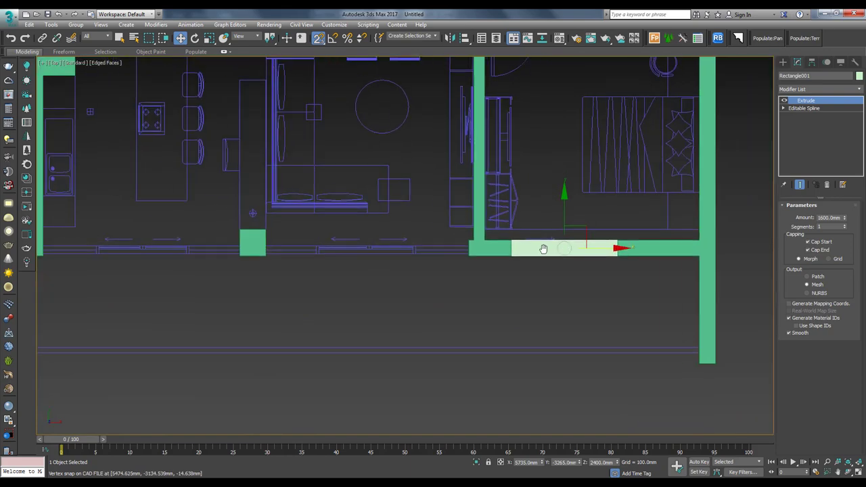
mouse_move(562, 247)
middle_down()
mouse_move(363, 259)
mouse_move(311, 249)
middle_up()
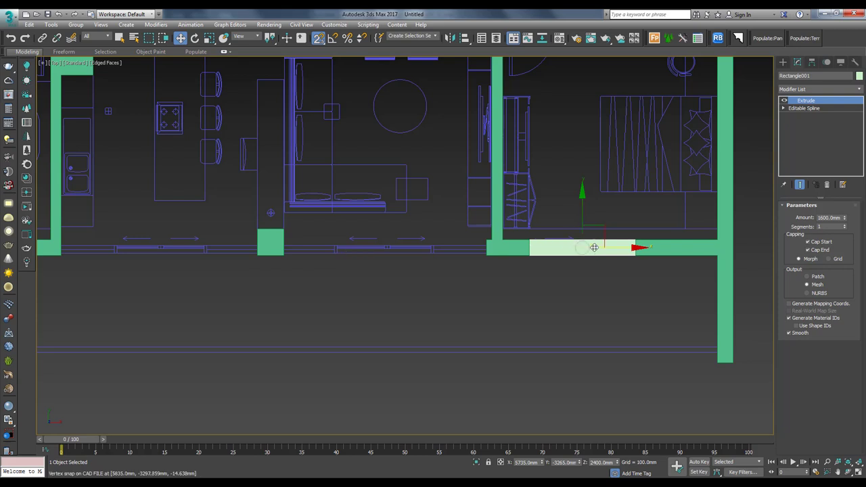
scroll(600, 246, up, 2)
scroll(629, 250, down, 1)
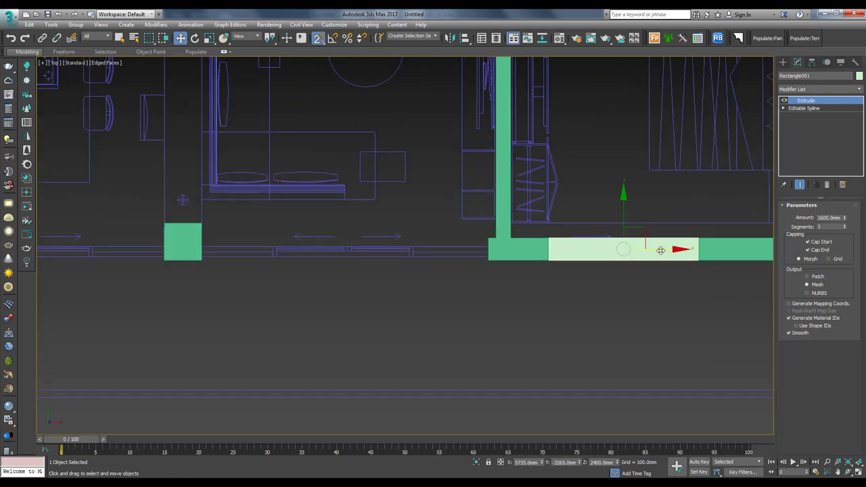
Clone the header as an independent copy, Rectangle002, snapped against the neighbouring wall corner
shift+drag(660, 248, 385, 257)
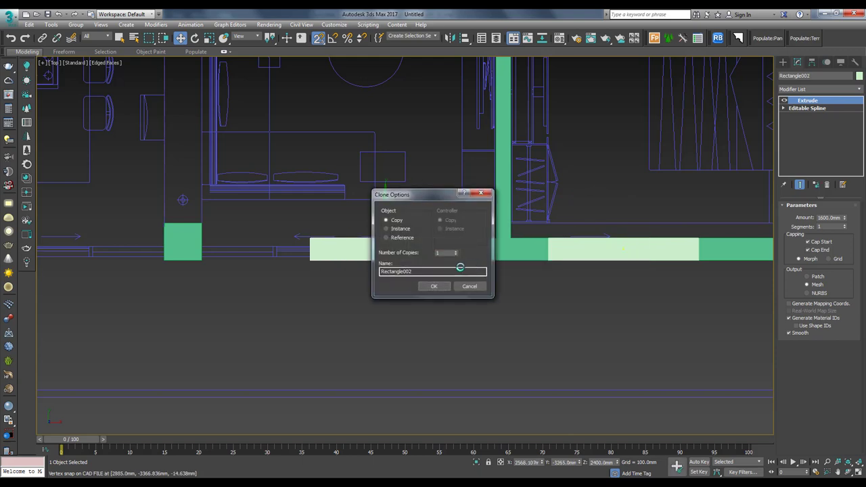
click(434, 287)
scroll(429, 262, up, 3)
scroll(400, 195, up, 3)
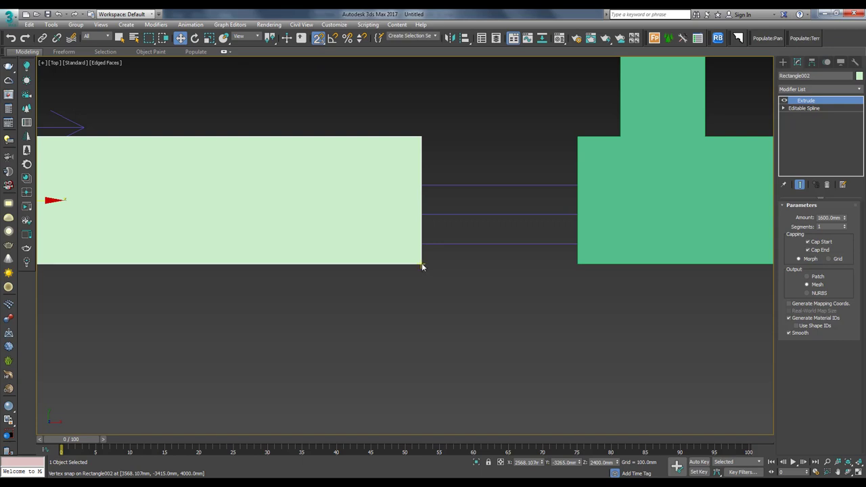
drag(420, 264, 584, 261)
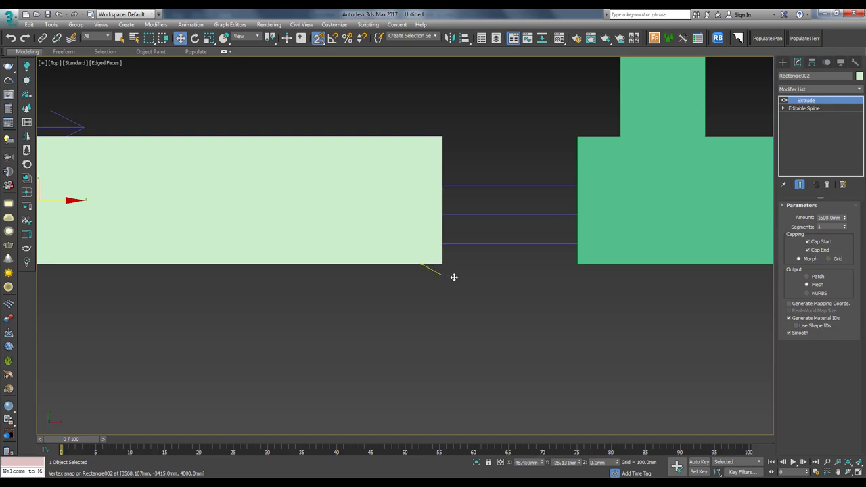
scroll(585, 262, down, 3)
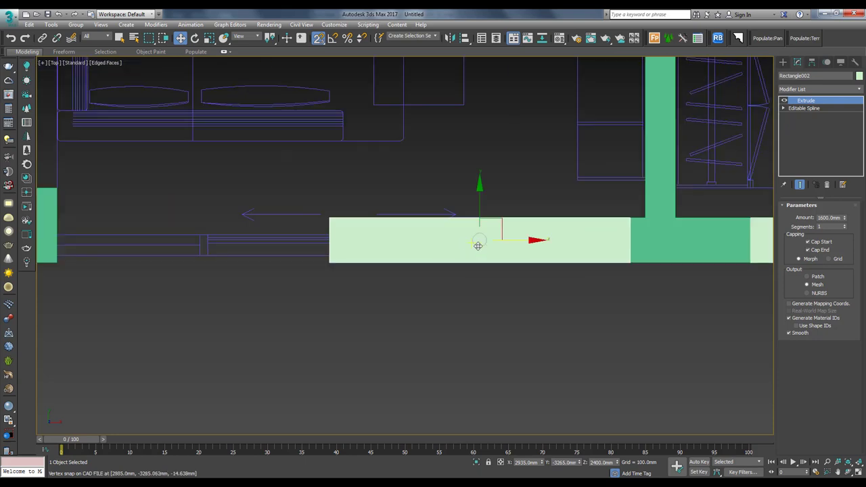
middle_drag(589, 264, 643, 265)
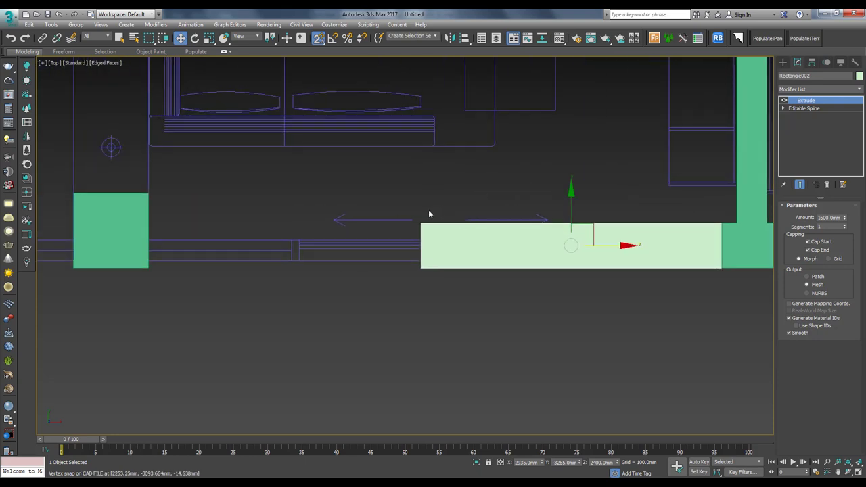
Stretch Rectangle002's left vertices to the wall so it spans its whole opening
click(784, 109)
click(801, 116)
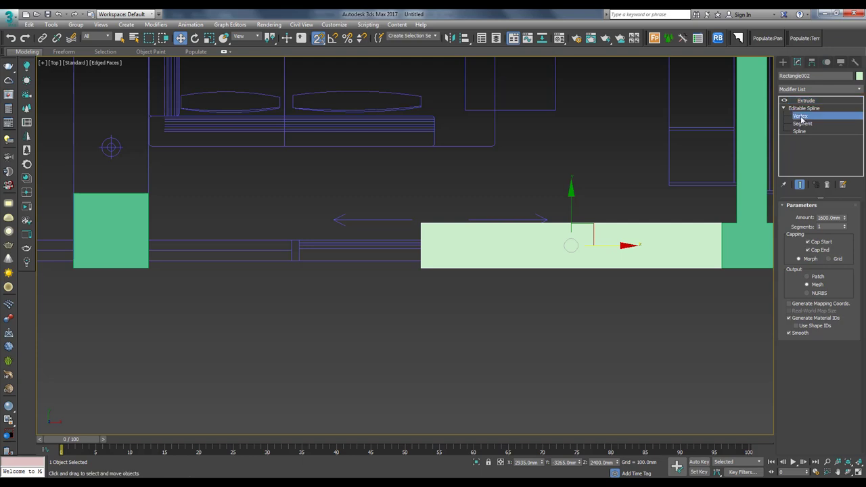
middle_drag(459, 266, 537, 244)
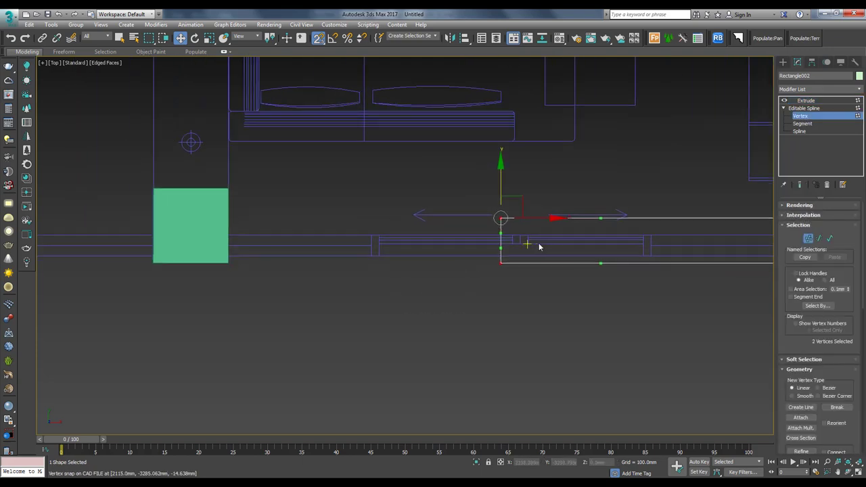
scroll(528, 243, down, 4)
drag(467, 256, 367, 256)
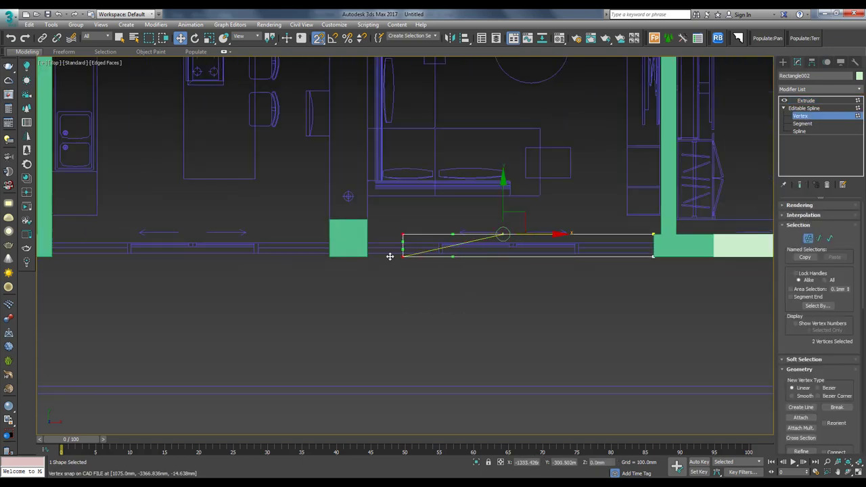
click(803, 108)
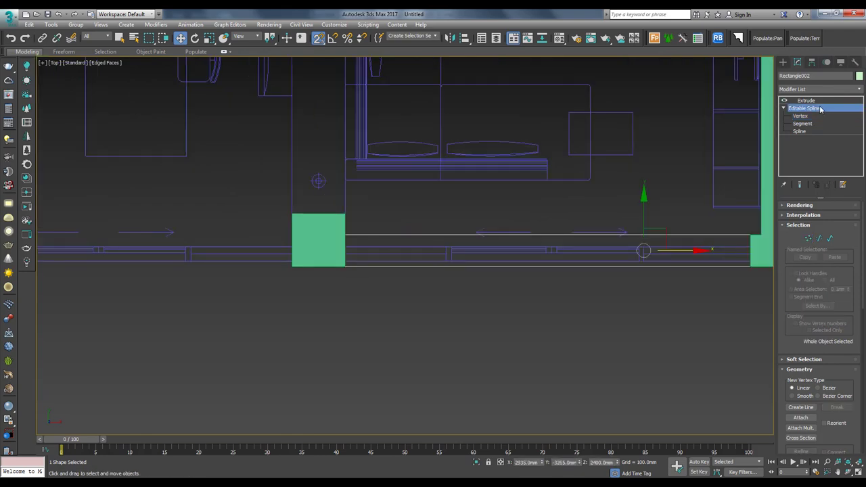
click(805, 100)
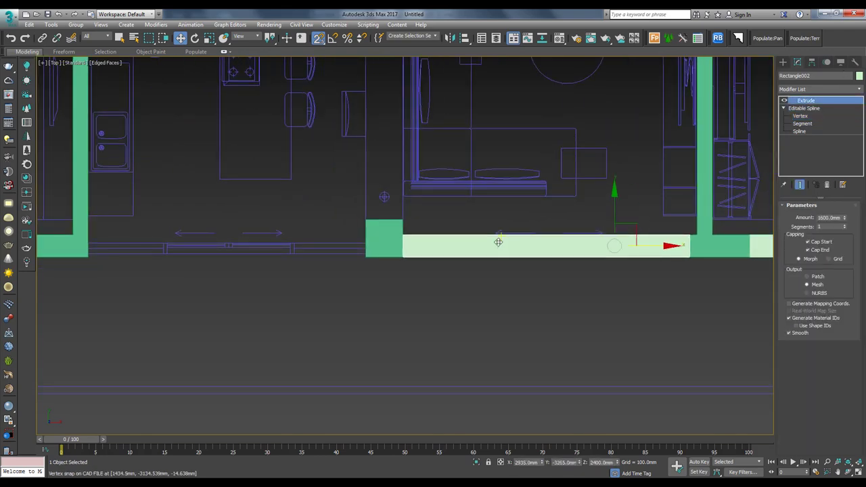
Check the headers in 3D, return to Top view, and clone the header as Rectangle003
scroll(498, 242, down, 3)
mouse_move(498, 242)
alt+middle_down()
mouse_move(667, 213)
mouse_move(664, 249)
alt+middle_up()
key(t)
scroll(557, 247, up, 5)
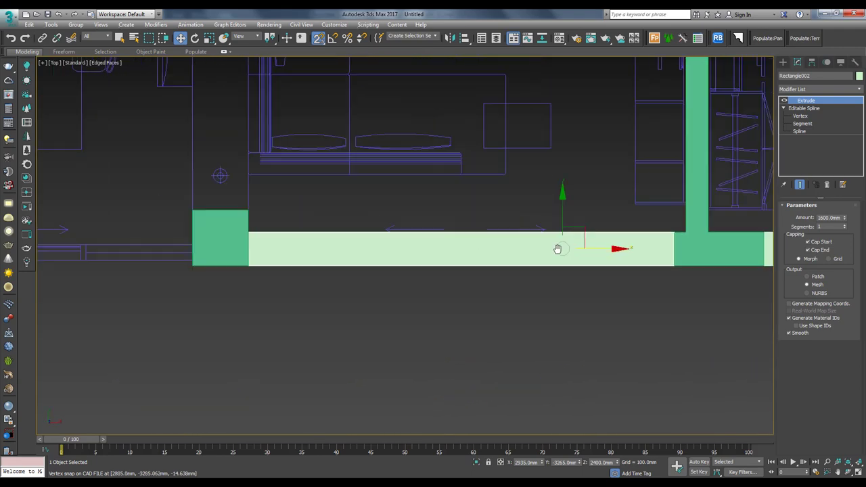
scroll(580, 247, down, 2)
middle_drag(316, 251, 317, 264)
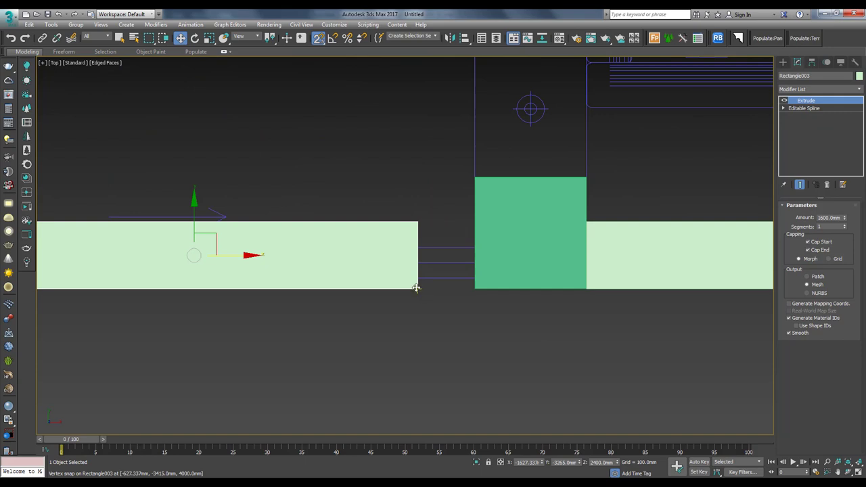
Snap the Rectangle003 copy against the wall block
scroll(417, 294, up, 3)
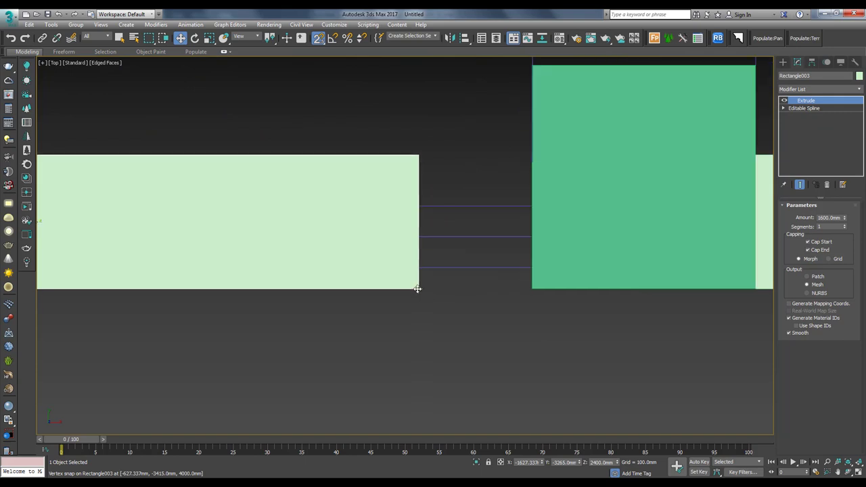
scroll(426, 297, up, 3)
scroll(429, 298, down, 2)
middle_drag(402, 275, 381, 270)
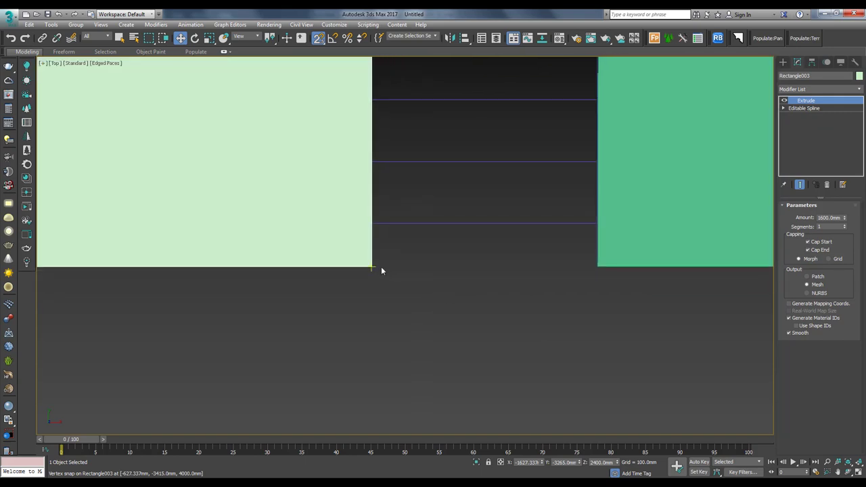
drag(371, 267, 632, 271)
Move Rectangle003's end vertices to the opening edge, then clone it as Rectangle004
key(F3)
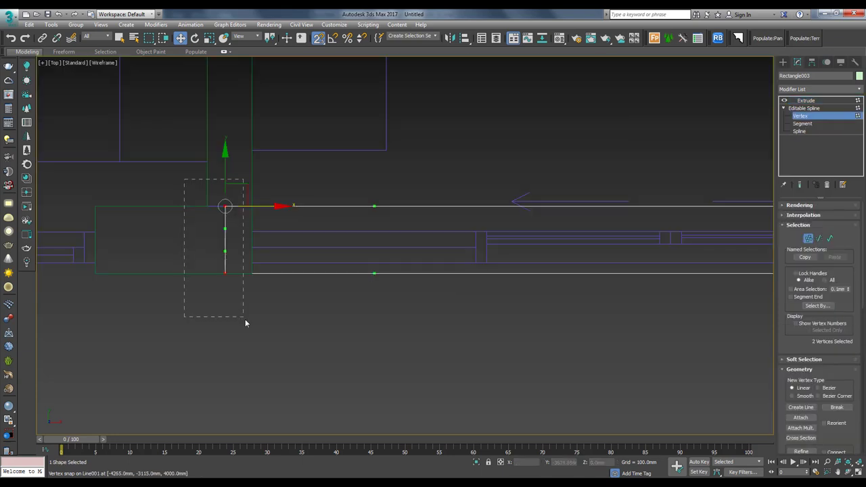
drag(183, 178, 245, 318)
drag(251, 205, 265, 273)
scroll(425, 234, down, 5)
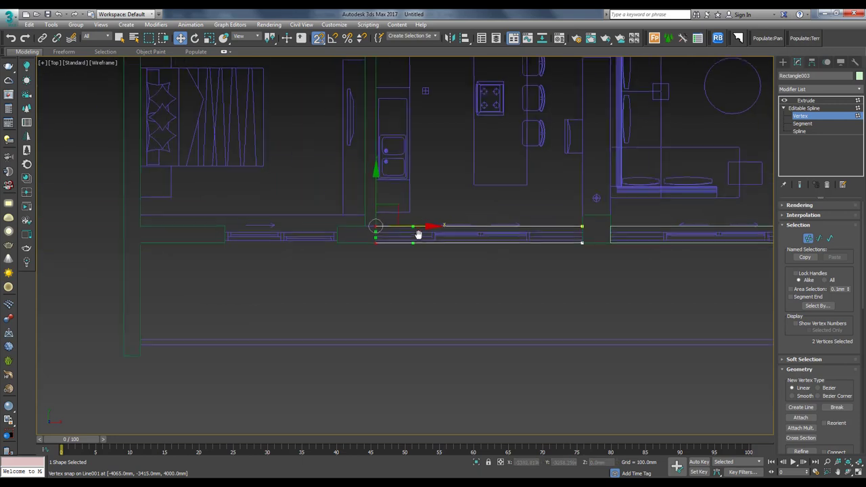
key(F3)
click(799, 186)
middle_drag(561, 217, 537, 242)
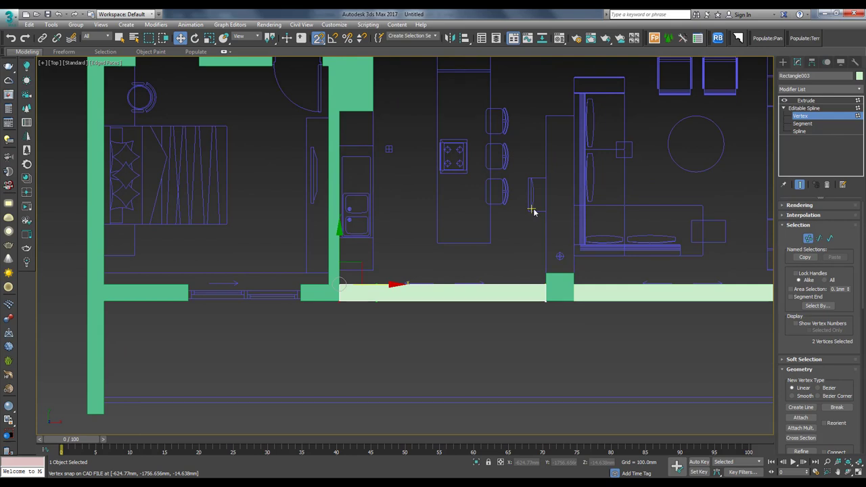
click(804, 109)
click(805, 100)
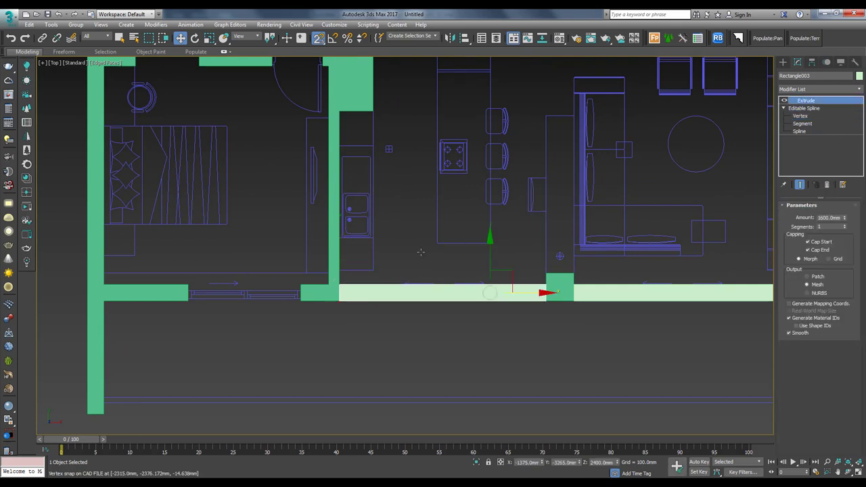
middle_drag(466, 274, 520, 259)
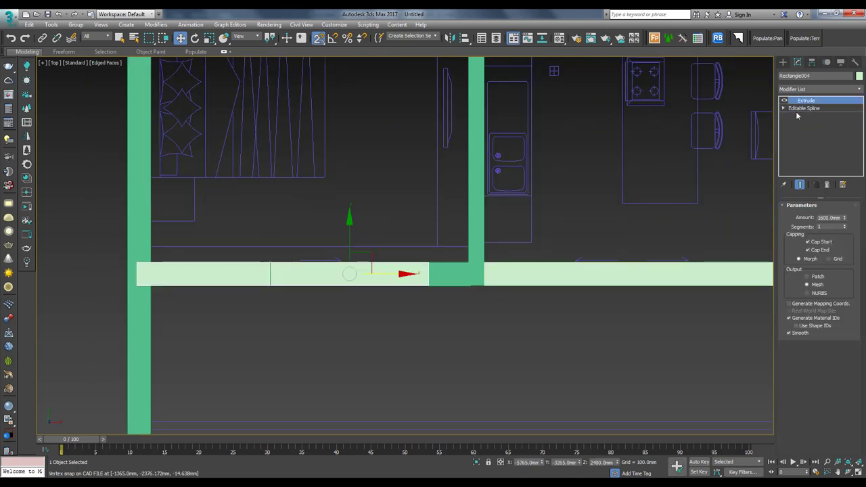
Stretch Rectangle004's left end vertices to the outer wall corner
click(805, 116)
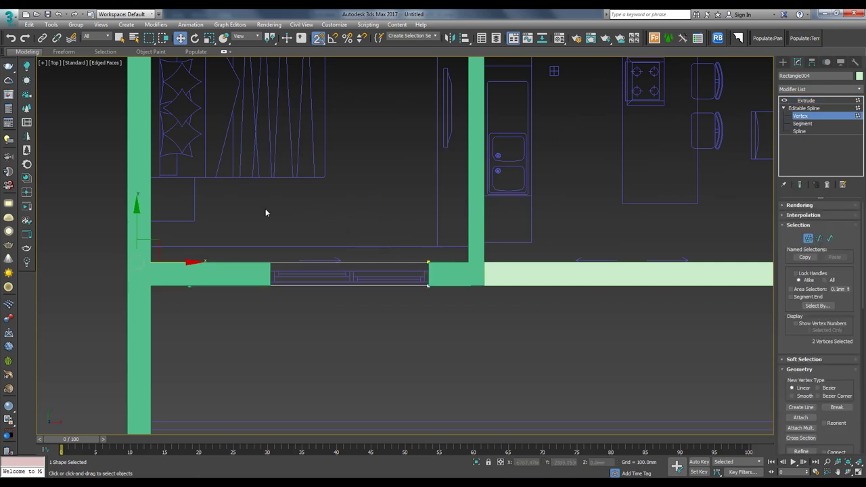
key(F3)
mouse_move(183, 228)
mouse_down()
mouse_move(128, 294)
mouse_move(271, 289)
mouse_up()
key(F3)
click(805, 100)
Orbit the perspective view higher to look over the walls and headers
key(p)
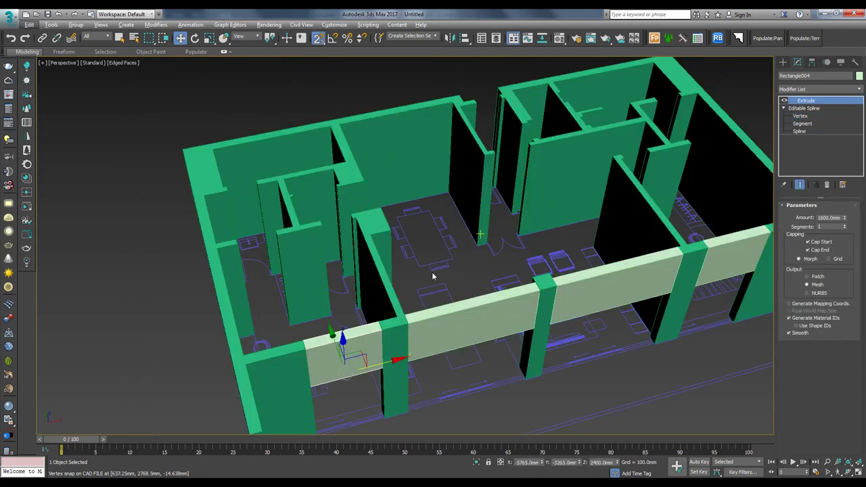
scroll(341, 223, up, 3)
alt+middle_drag(340, 223, 276, 237)
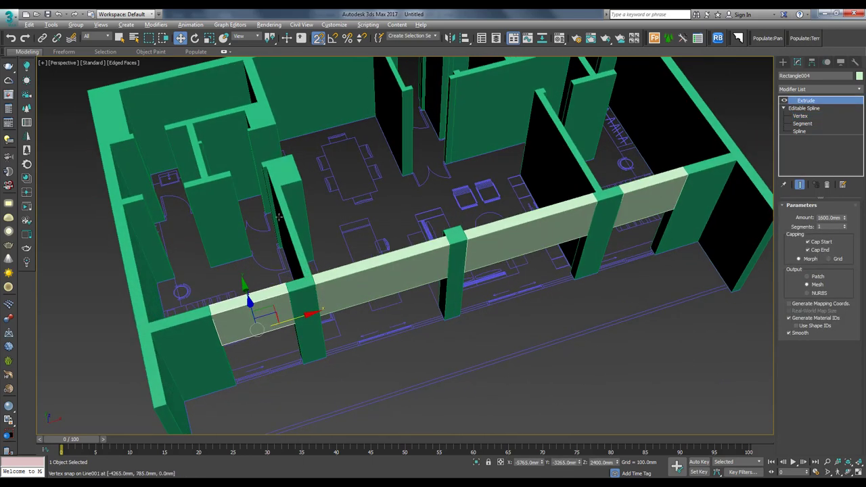
scroll(276, 237, up, 2)
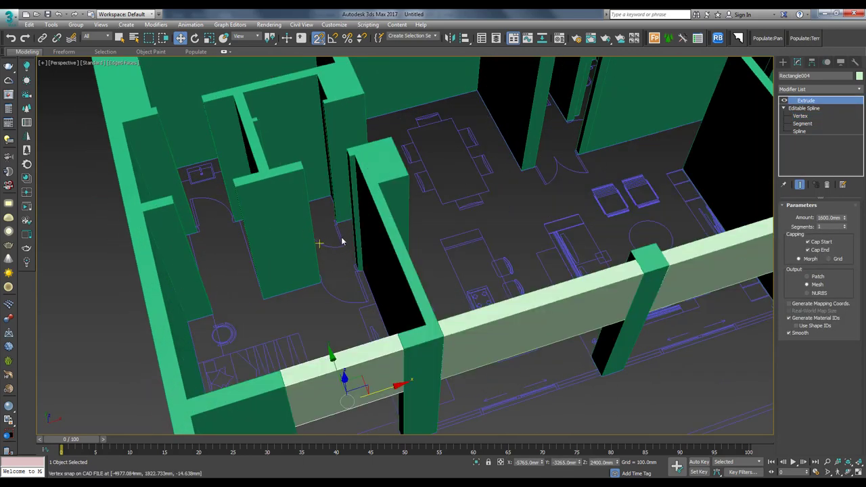
Clone the header upward as a copy in the top view and bring it into view
key(t)
shift+drag(445, 305, 460, 206)
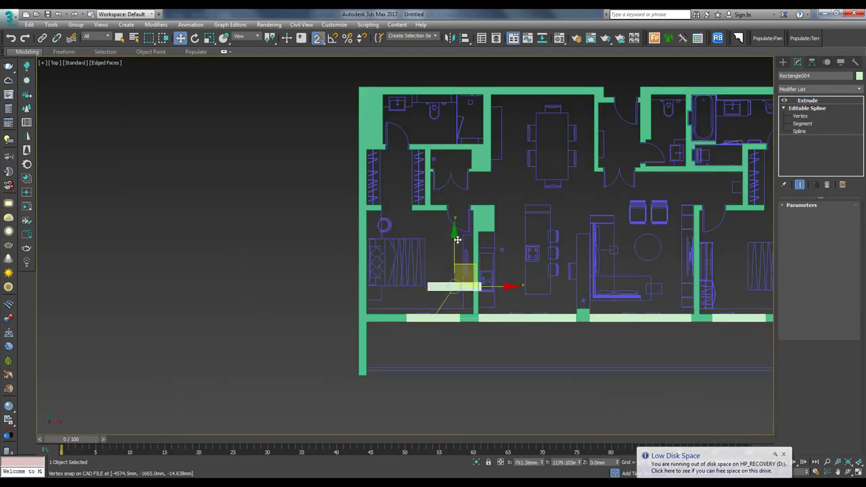
key(Return)
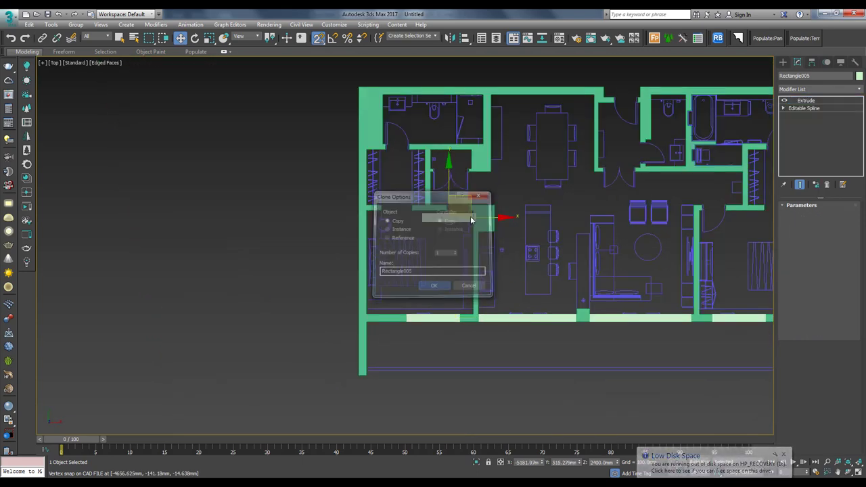
key(F3)
scroll(477, 232, up, 5)
middle_drag(469, 165, 493, 221)
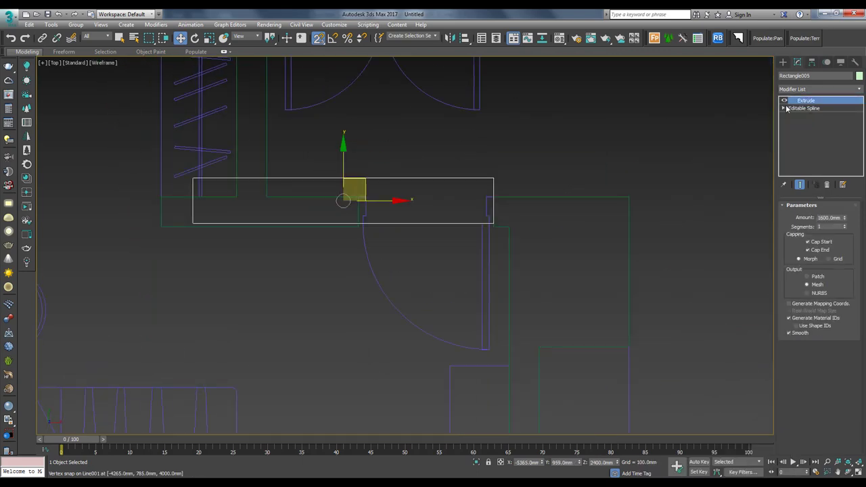
Move the copy's rectangle vertices onto the door jambs and the wall line
click(784, 108)
click(800, 116)
mouse_move(183, 162)
mouse_down()
mouse_move(203, 233)
mouse_move(360, 224)
mouse_up()
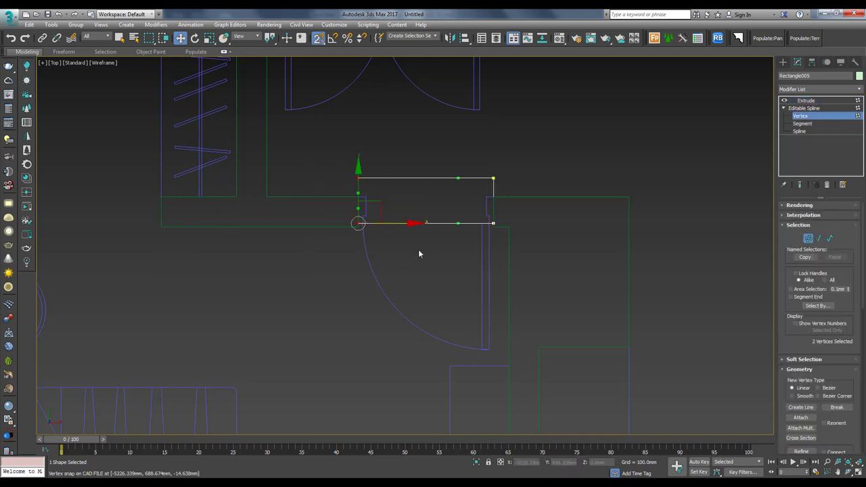
scroll(242, 216, up, 6)
scroll(253, 215, down, 6)
drag(274, 134, 553, 195)
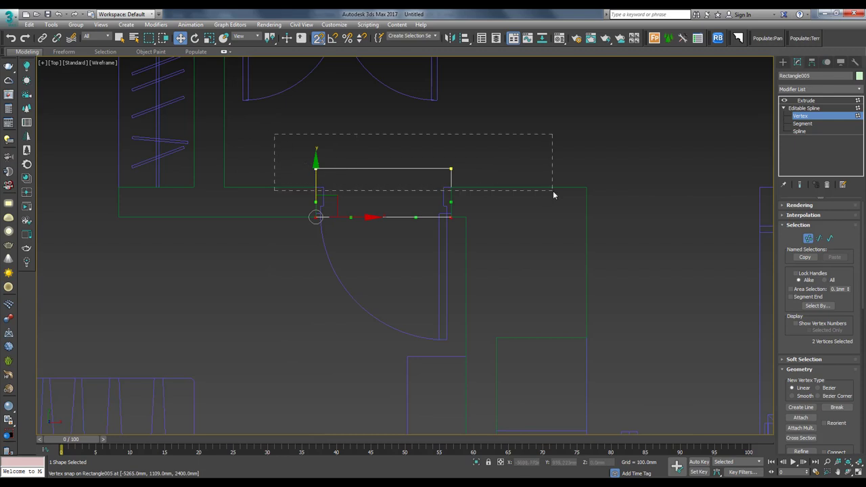
drag(386, 178, 386, 197)
key(F3)
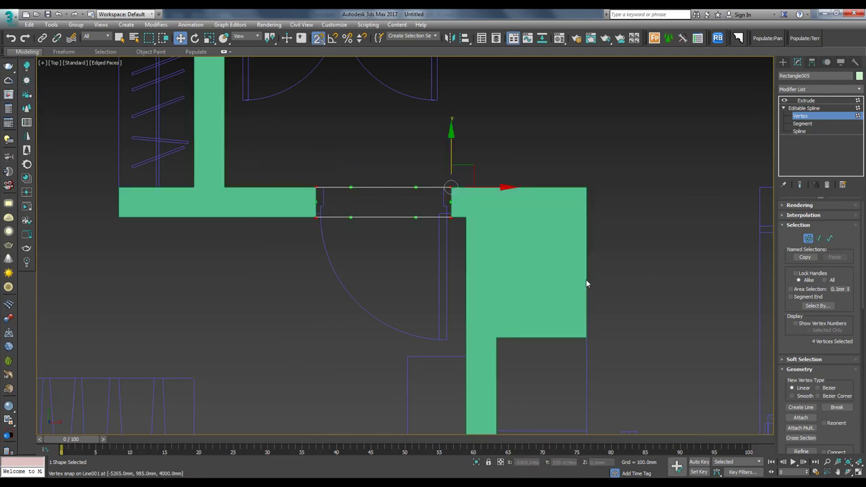
Leave vertex editing and orbit around the new header to check its fit
scroll(409, 194, up, 3)
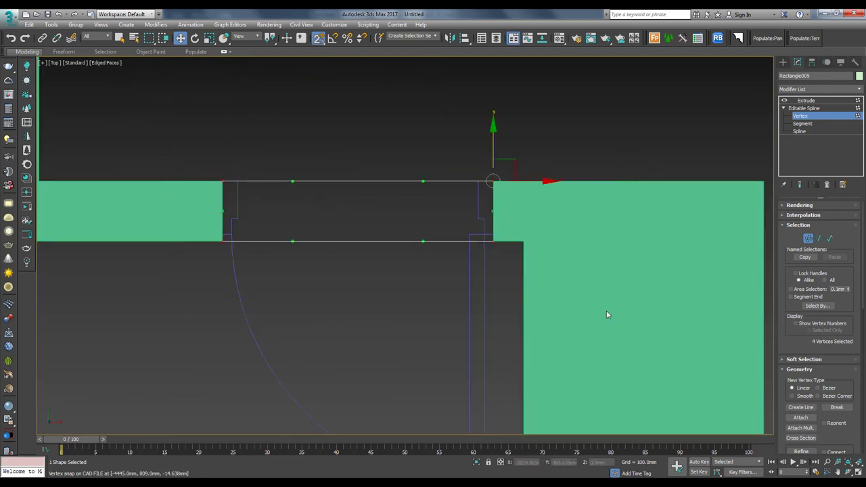
right_click(456, 266)
click(443, 207)
text(2400)
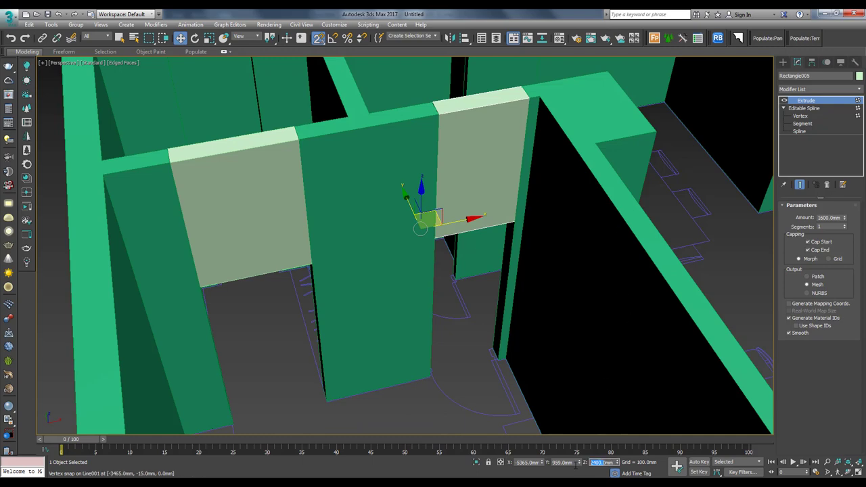
alt+middle_drag(456, 188, 452, 191)
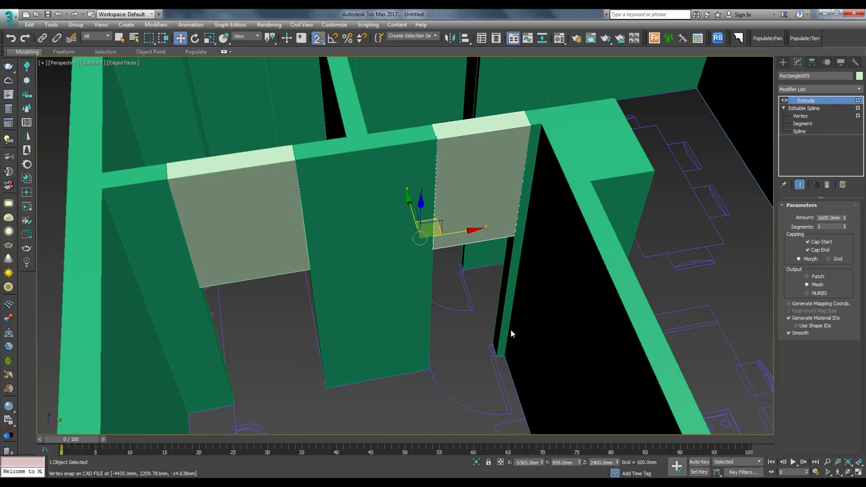
alt+middle_drag(446, 236, 474, 211)
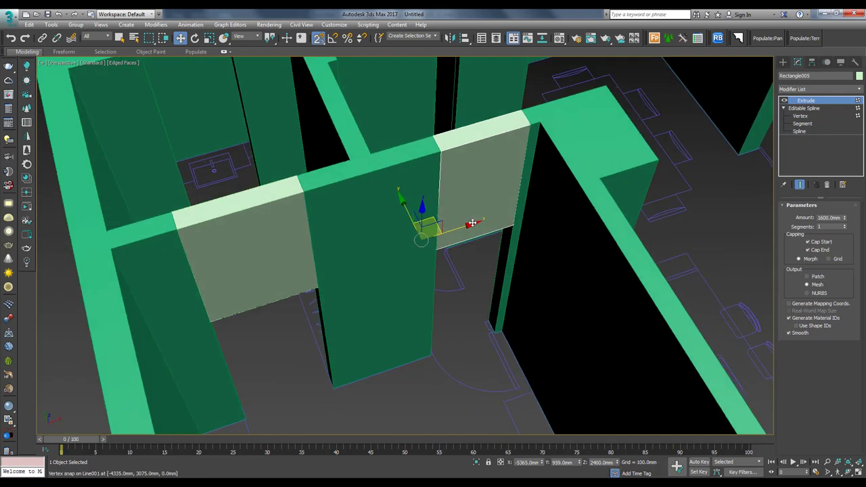
Clone another header toward the double door and snap it to the wall corner
key(t)
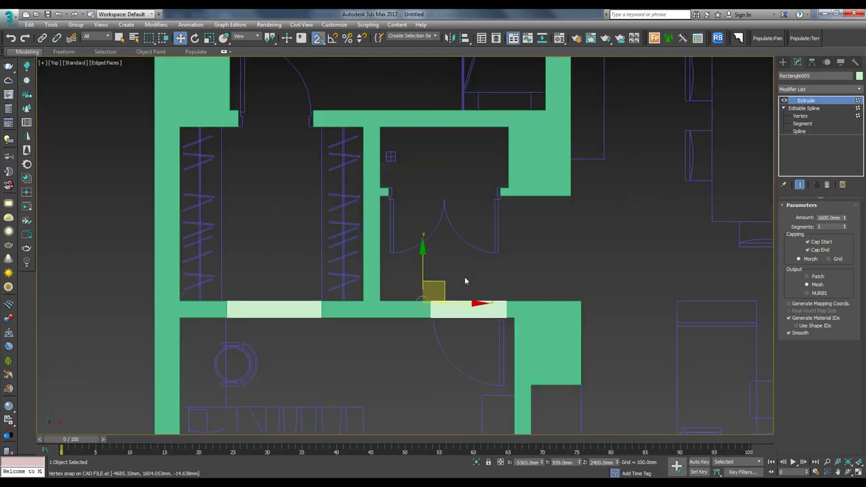
shift+drag(430, 282, 453, 218)
scroll(452, 218, up, 3)
drag(562, 169, 305, 133)
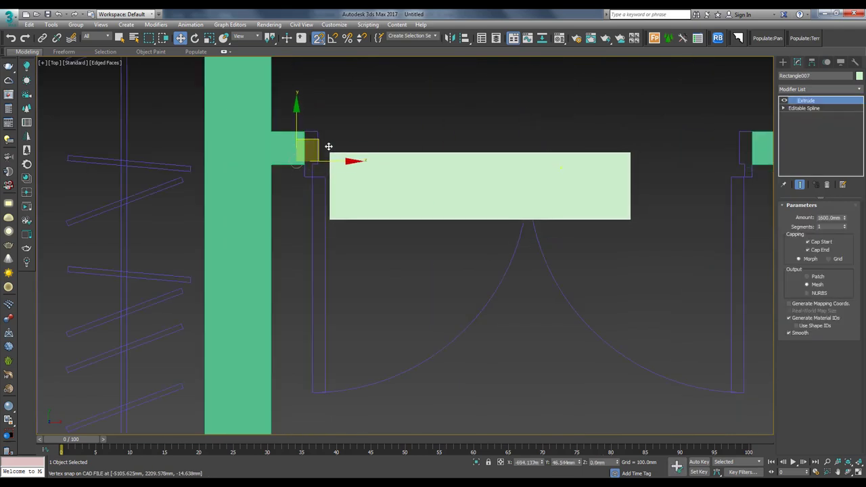
middle_drag(426, 190, 445, 205)
key(F3)
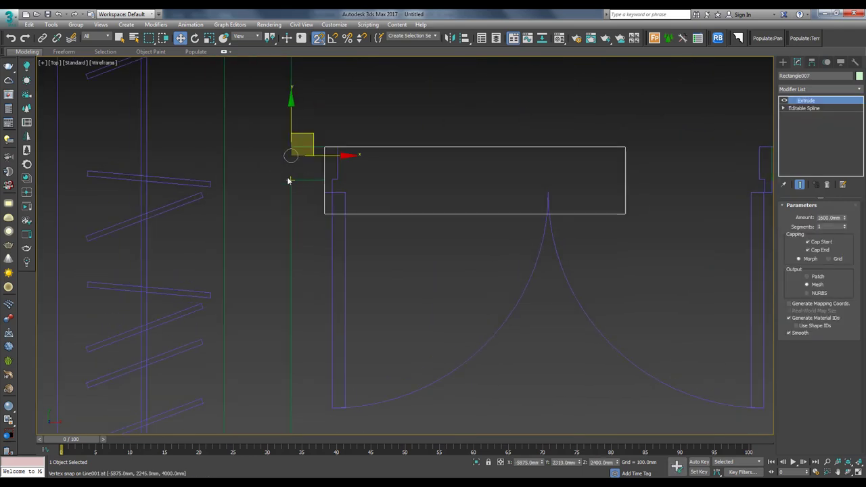
middle_drag(514, 189, 478, 190)
Move Rectangle007's bottom vertices up to the wall line
click(783, 108)
click(800, 116)
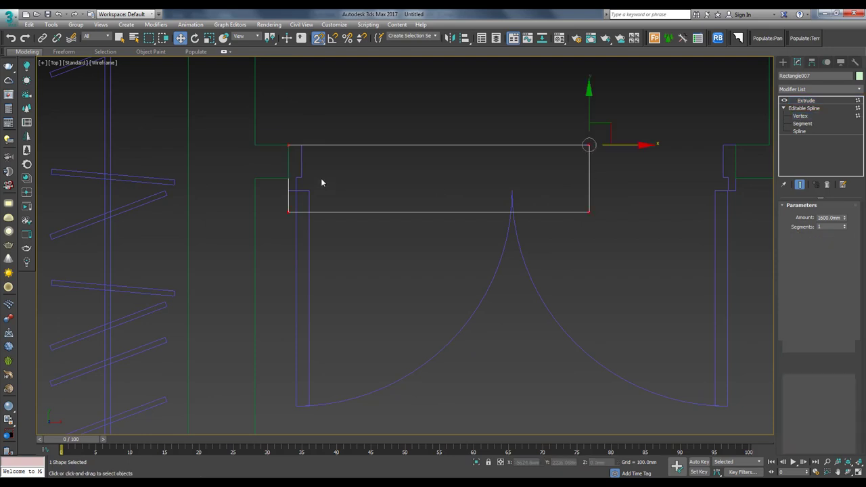
drag(260, 188, 676, 263)
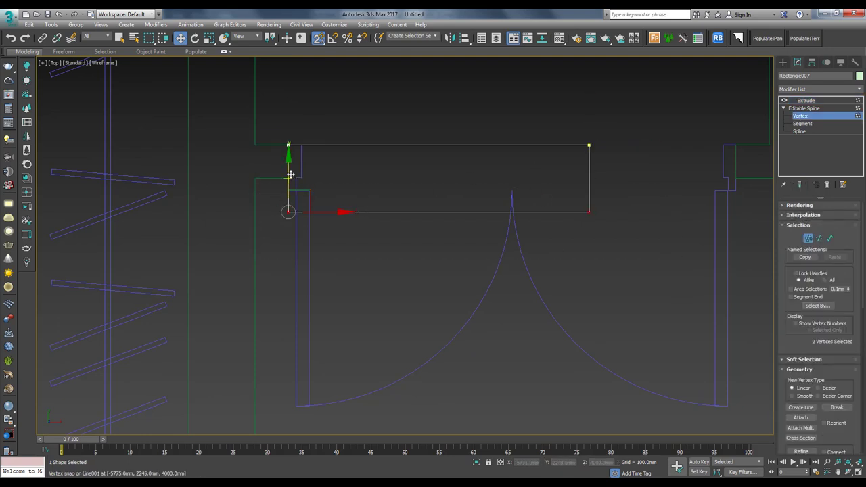
drag(288, 211, 289, 179)
click(589, 145)
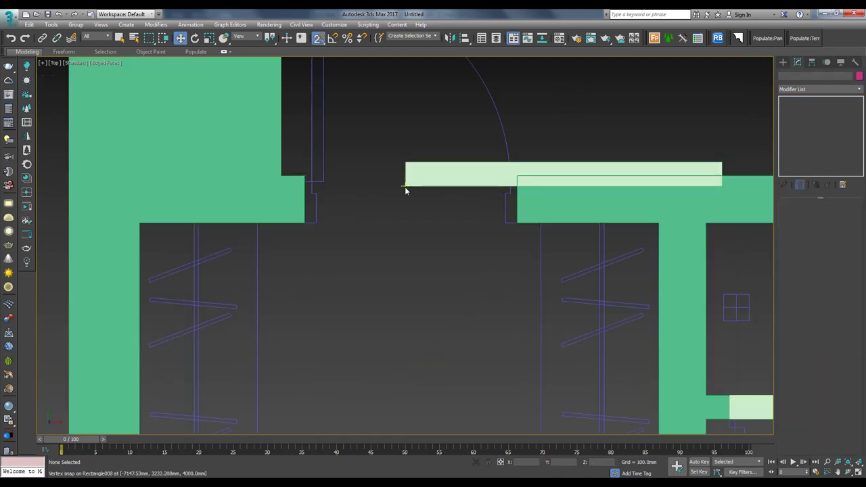
Snap Rectangle008's right-side vertices to the wall line and return to Extrude
click(406, 188)
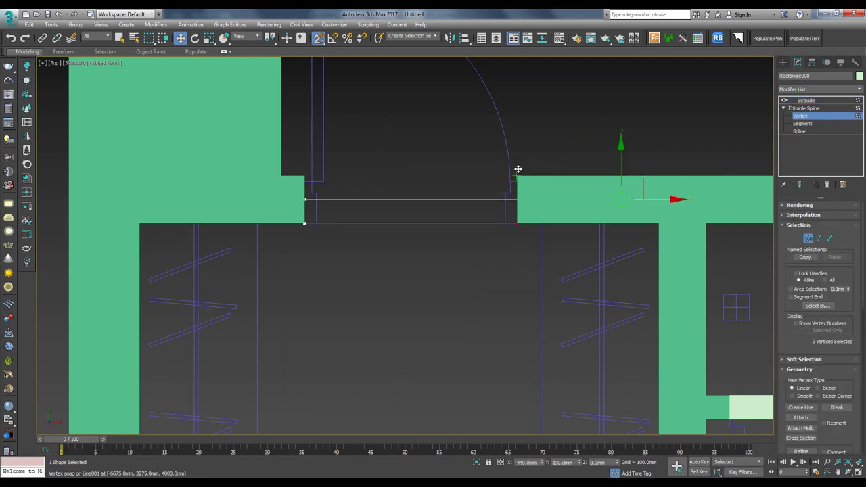
drag(516, 169, 522, 224)
drag(515, 162, 550, 191)
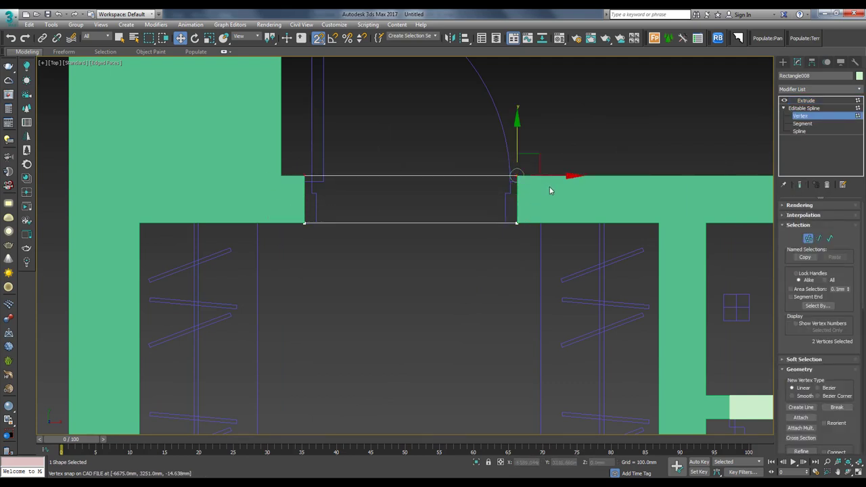
click(805, 109)
click(805, 101)
scroll(541, 236, down, 3)
Select the header over the double door and snap it to the wall corner
scroll(503, 223, down, 3)
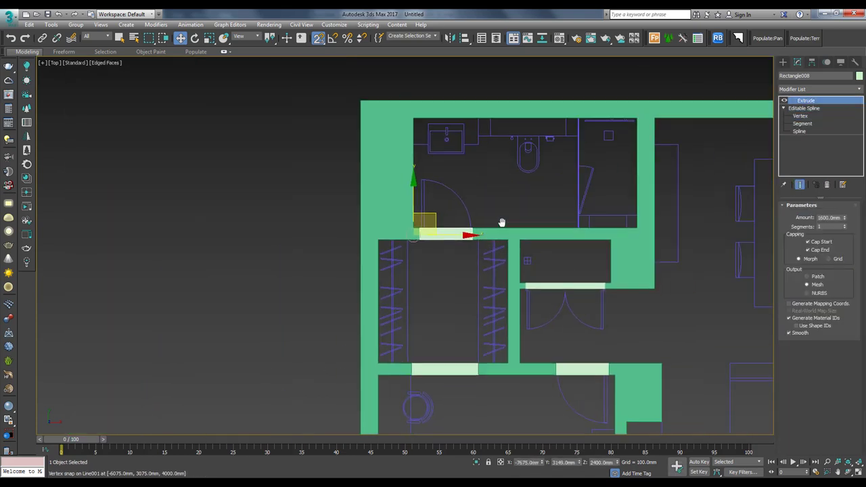
scroll(408, 194, up, 2)
scroll(427, 200, down, 3)
click(609, 205)
scroll(584, 210, up, 2)
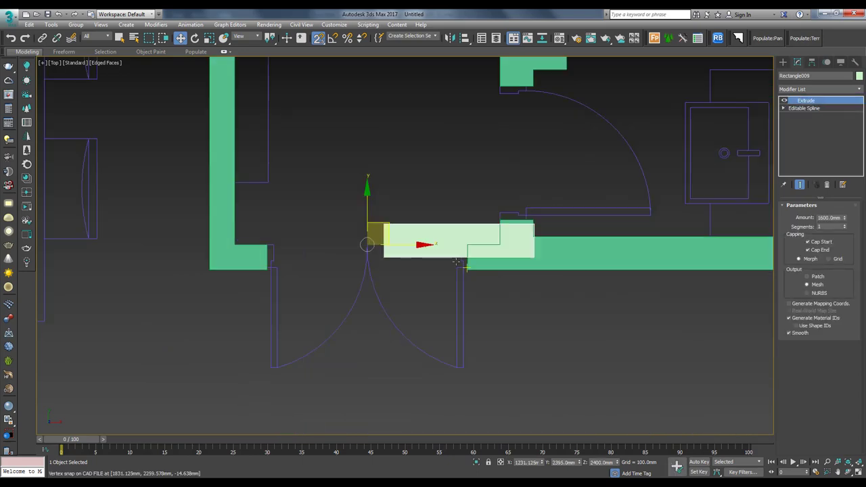
scroll(553, 238, up, 2)
drag(551, 233, 434, 245)
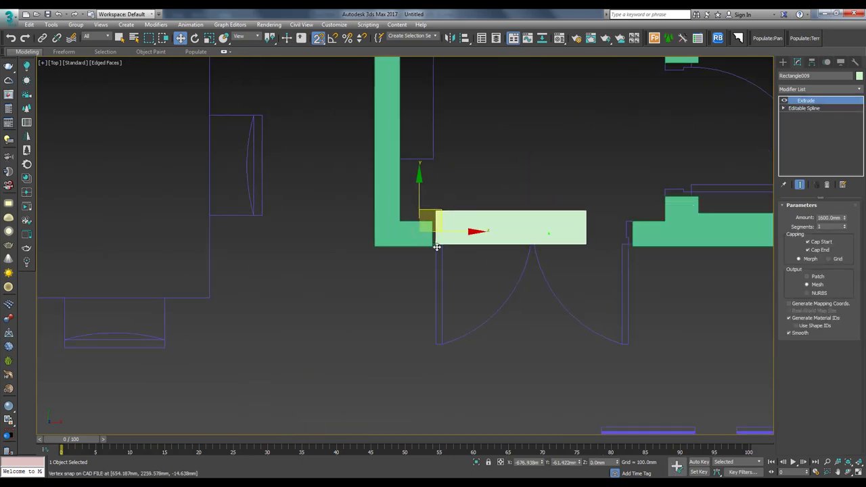
Stretch the header's right-end vertices to meet the wall, then return to Extrude
click(803, 108)
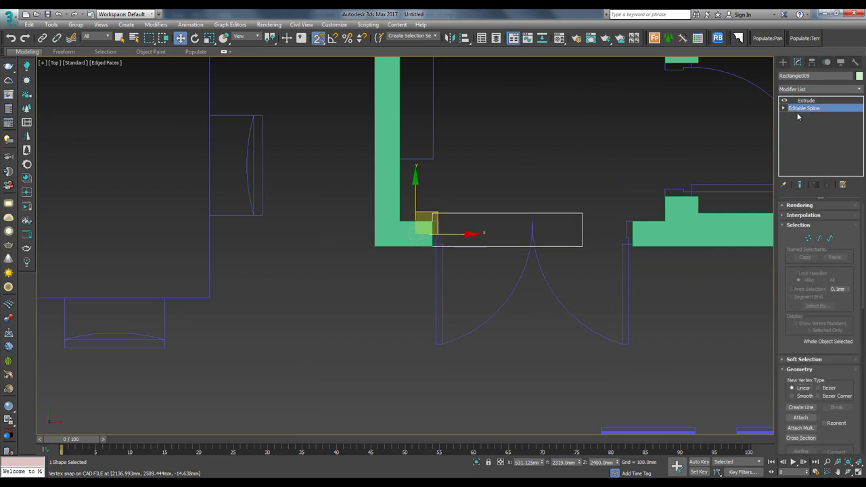
click(797, 115)
mouse_move(483, 197)
mouse_down()
mouse_move(614, 257)
mouse_move(629, 246)
mouse_up()
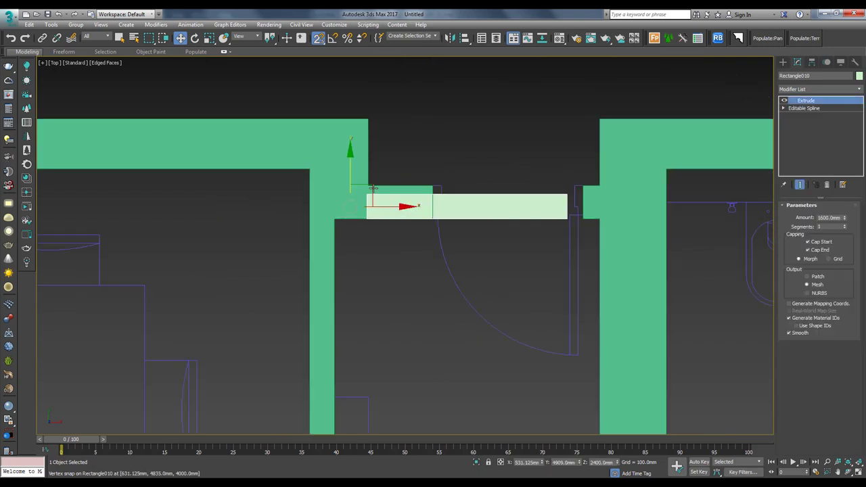
drag(373, 189, 440, 188)
click(784, 108)
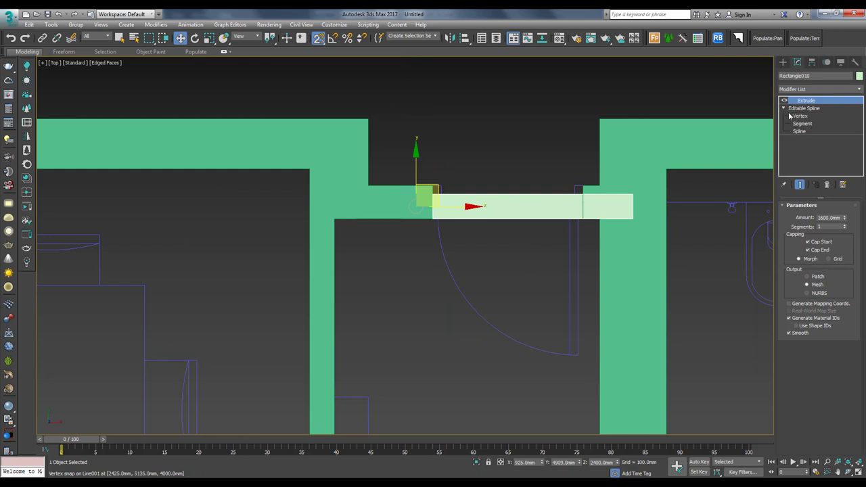
click(793, 115)
click(815, 107)
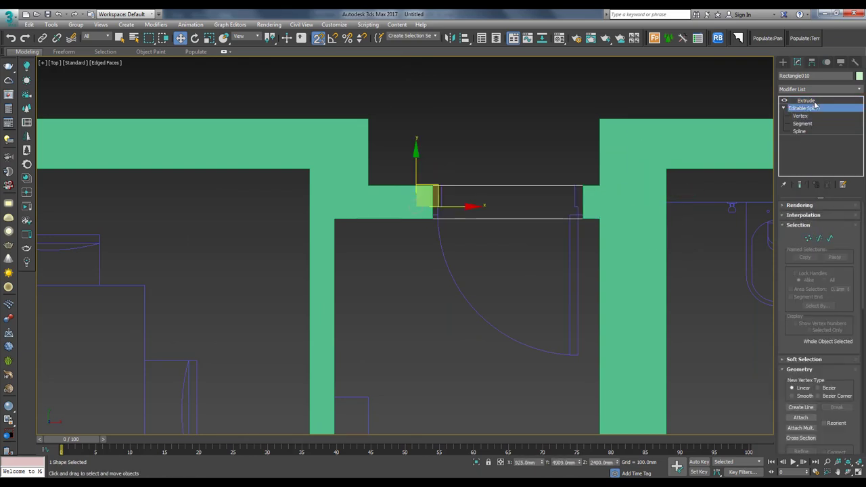
click(810, 100)
Orbit to inspect the new header over the door opening in 3D
scroll(582, 201, down, 3)
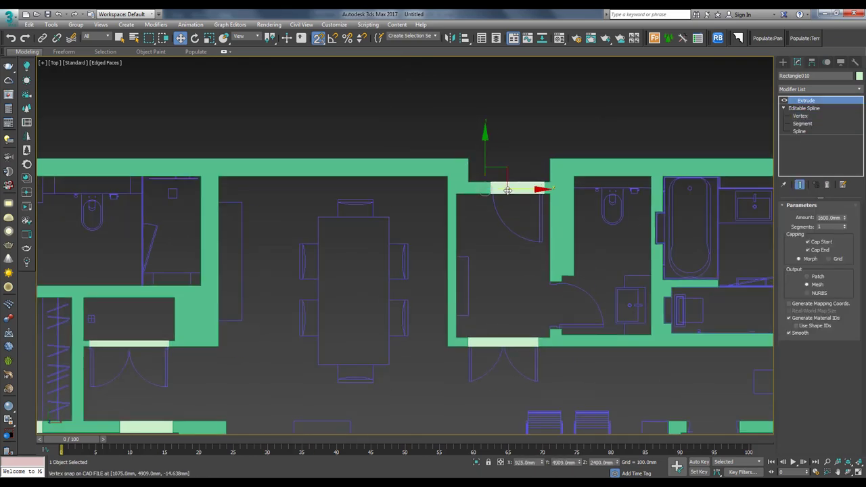
mouse_move(633, 250)
middle_down()
mouse_move(442, 219)
mouse_move(486, 183)
middle_up()
scroll(442, 219, up, 4)
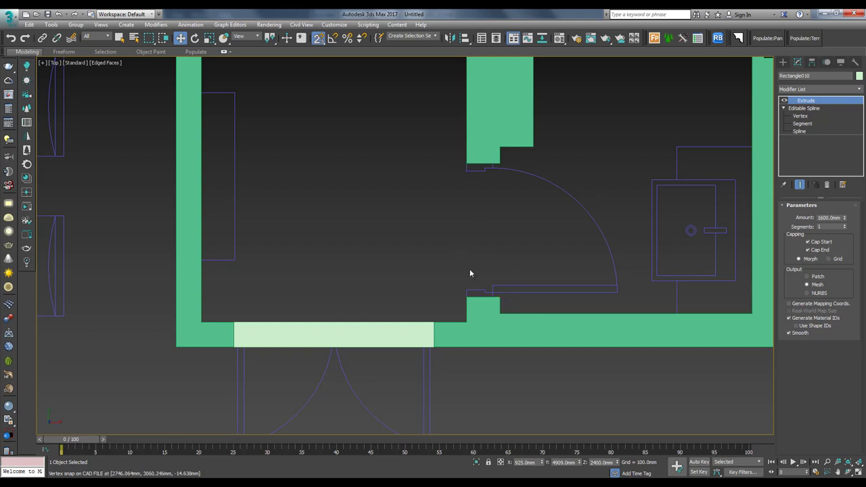
scroll(456, 275, down, 2)
alt+middle_drag(463, 270, 508, 182)
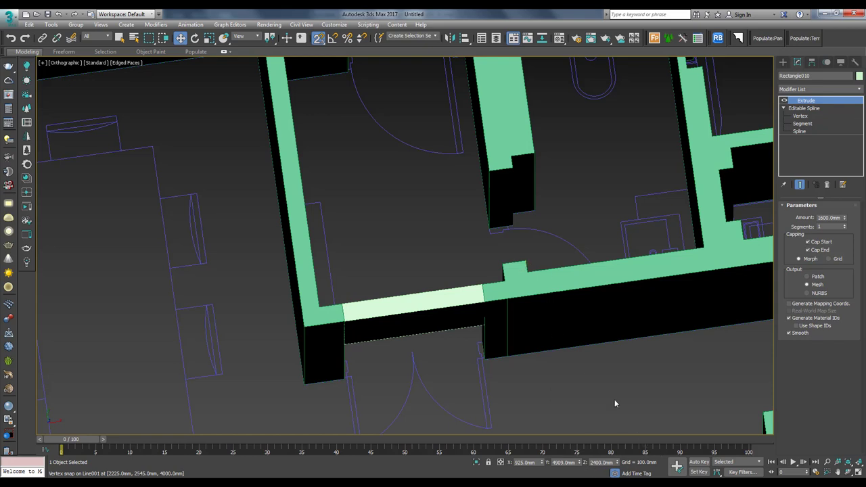
Clone the door header as Rectangle011, placing the copy up and to the right
key(t)
click(481, 223)
click(473, 278)
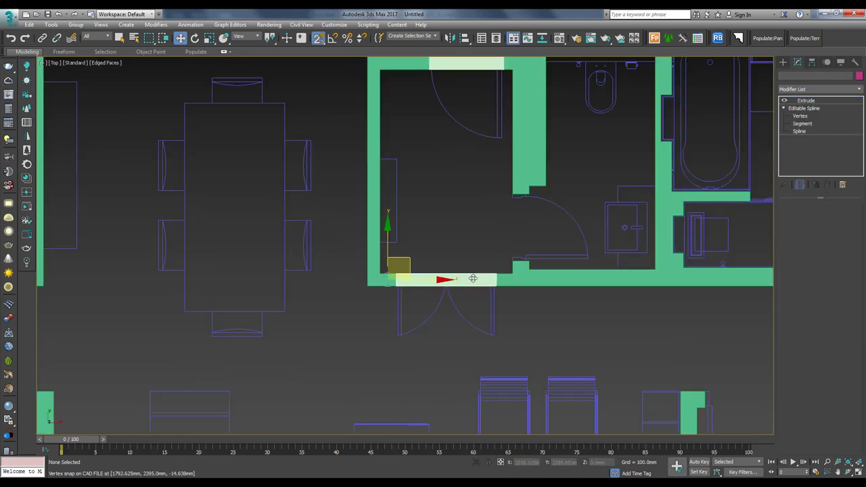
middle_drag(473, 278, 441, 287)
mouse_move(383, 286)
shift+mouse_down()
mouse_move(474, 218)
mouse_move(447, 220)
shift+mouse_up()
click(441, 287)
middle_drag(442, 288, 312, 337)
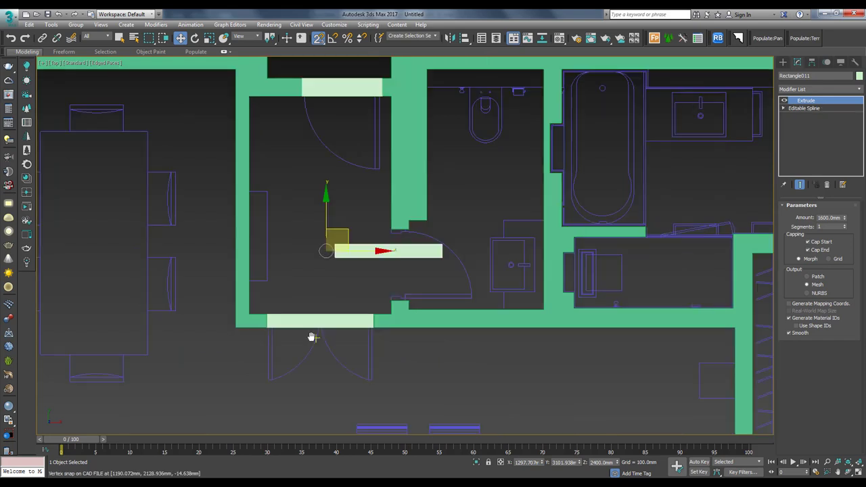
middle_drag(401, 292, 415, 300)
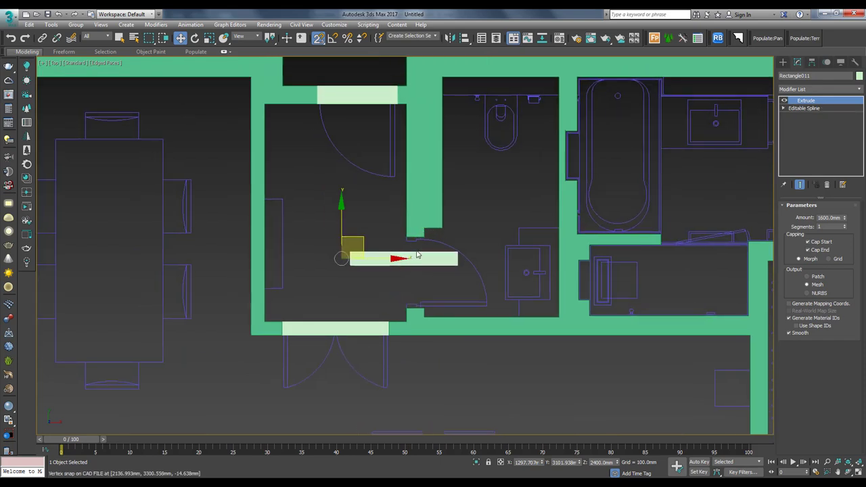
scroll(410, 274, up, 2)
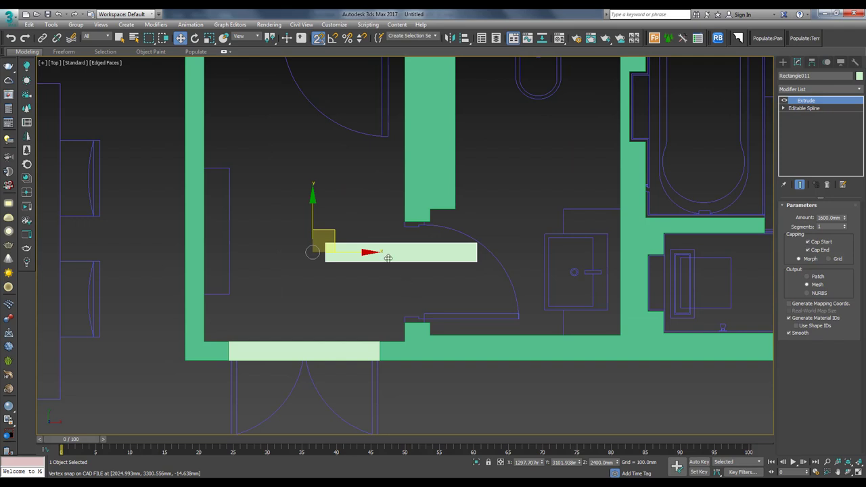
Rotate the lintel copy 90° so it stands upright, checking angle snap settings
key(e)
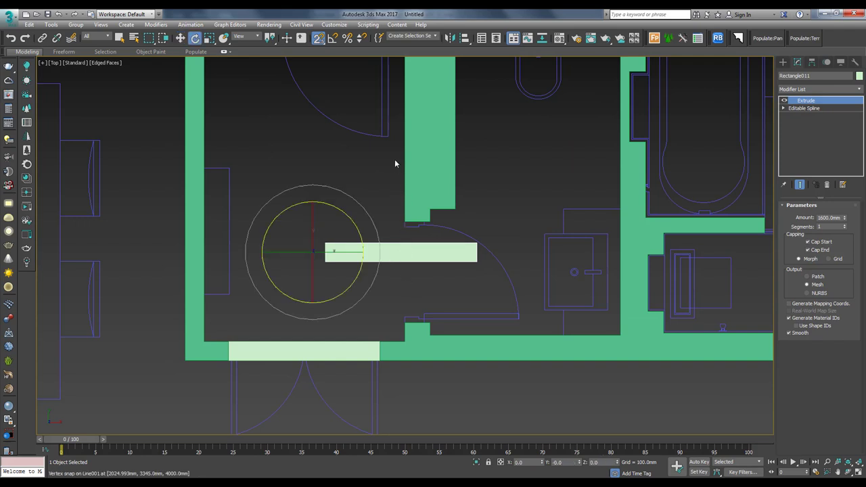
right_click(333, 38)
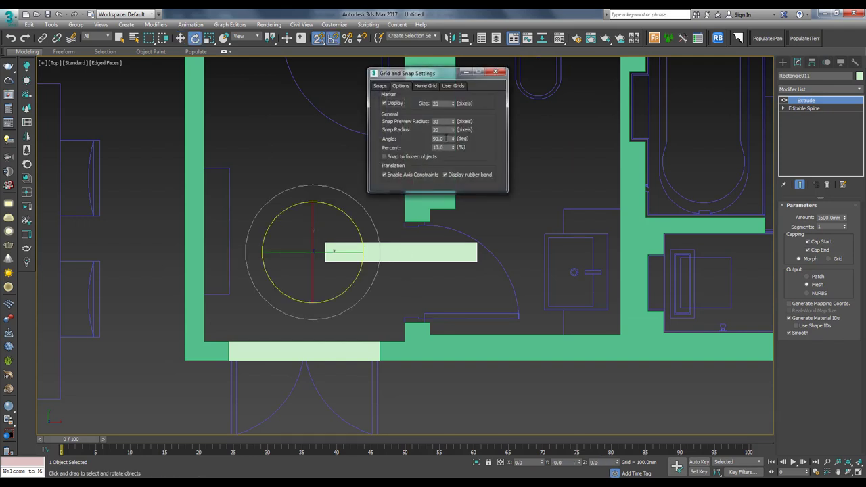
click(495, 72)
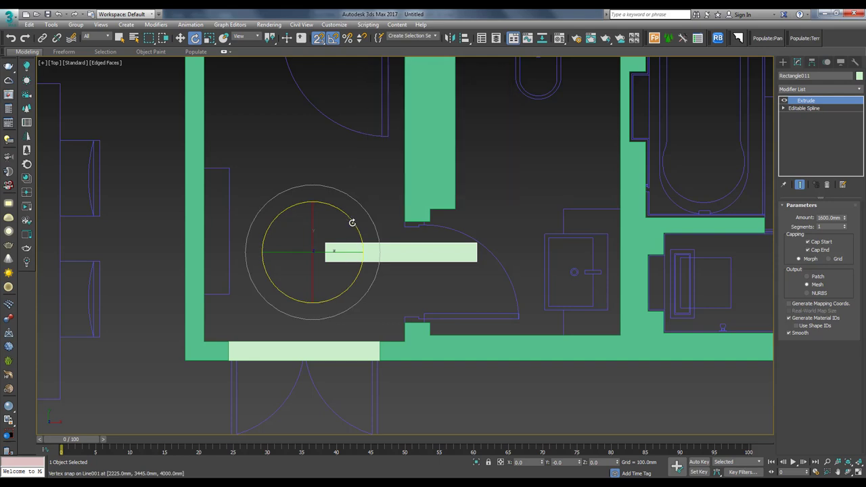
mouse_move(352, 222)
mouse_down()
mouse_move(342, 253)
mouse_move(429, 271)
mouse_up()
key(w)
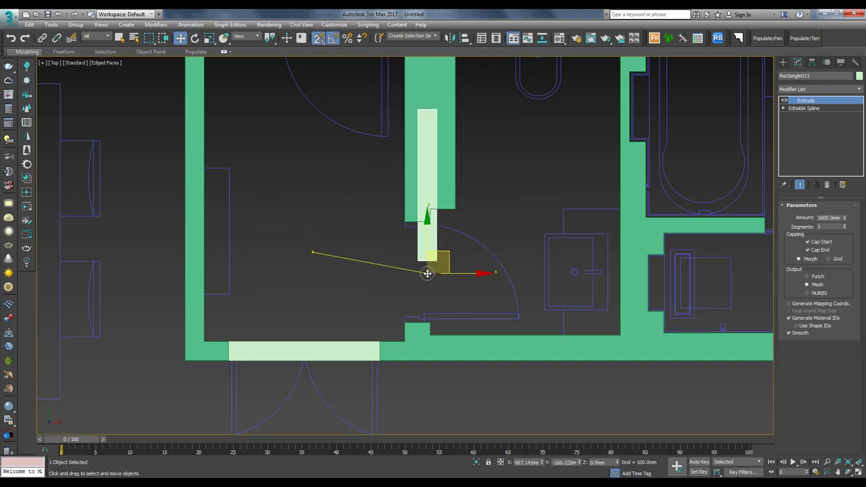
Snap the upright lintel onto the bottom wall corner of the vertical door opening
scroll(429, 271, up, 5)
middle_drag(404, 227, 406, 207)
drag(406, 212, 380, 387)
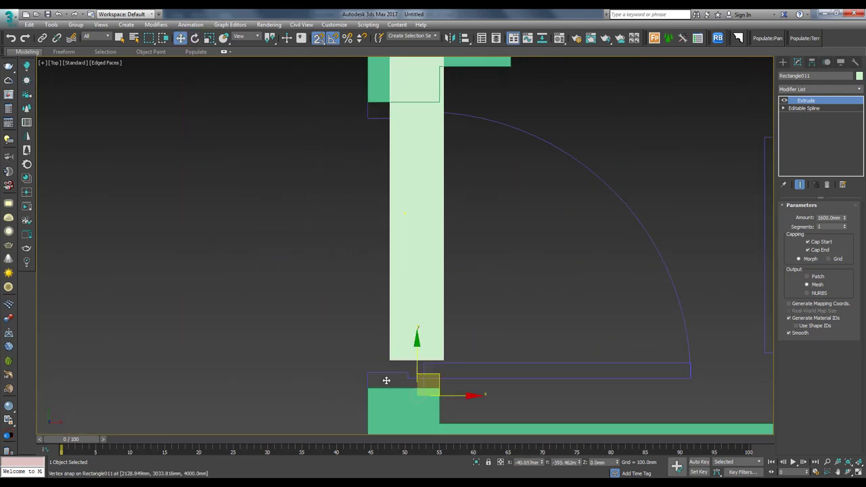
scroll(386, 301, down, 5)
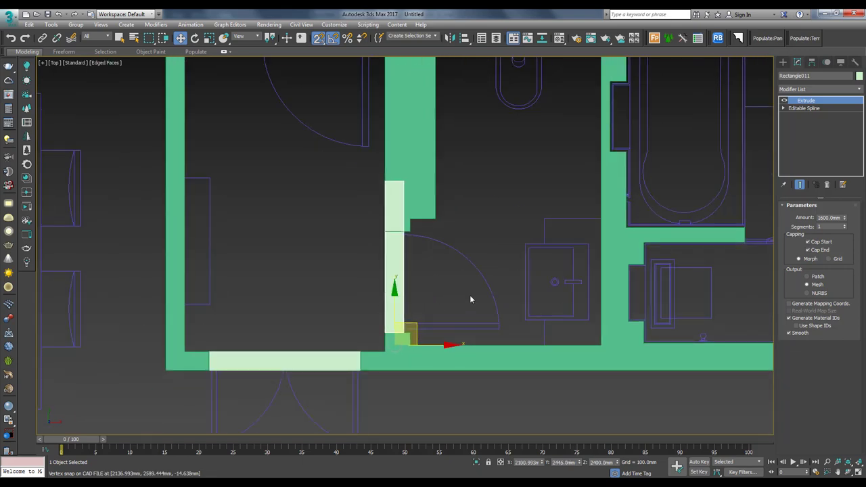
click(784, 108)
scroll(304, 169, down, 5)
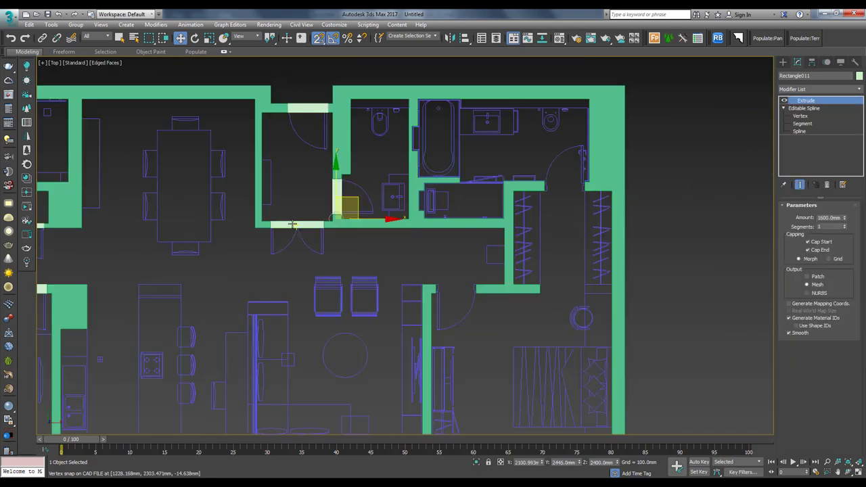
click(296, 223)
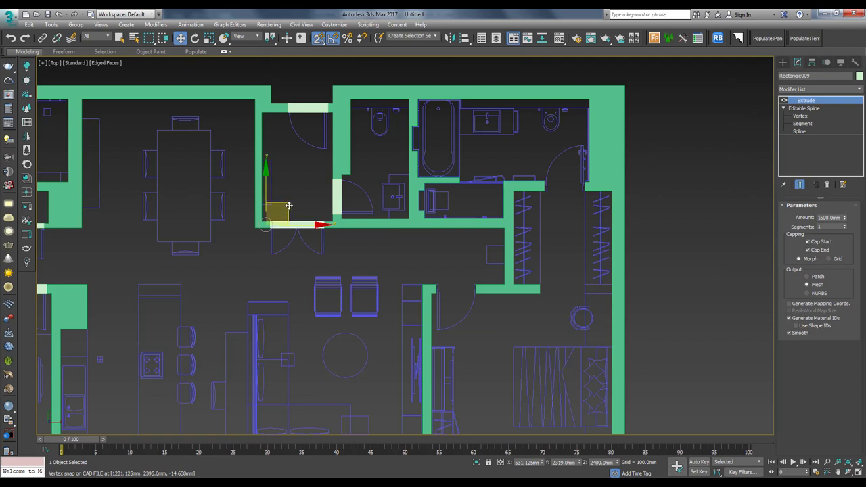
Copy the lintel as Rectangle012, snap it to the wall corner, and stretch it to the wall edge
shift+drag(271, 224, 457, 285)
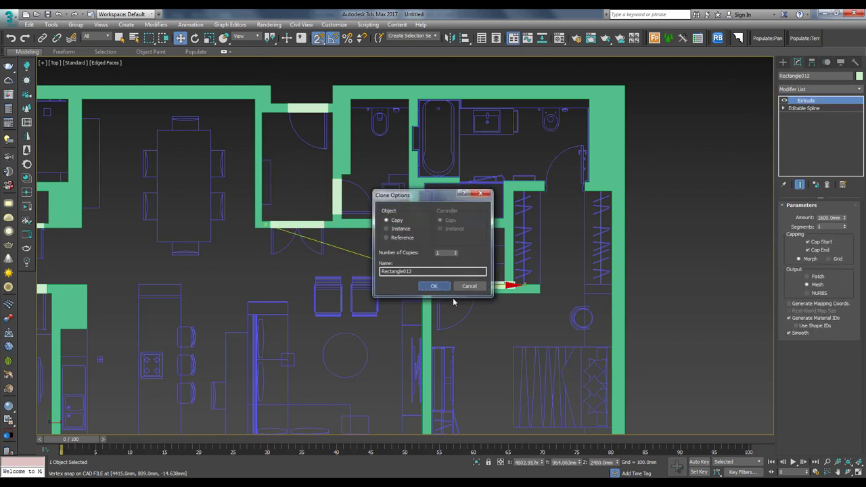
click(438, 285)
scroll(470, 264, up, 4)
drag(477, 268, 406, 280)
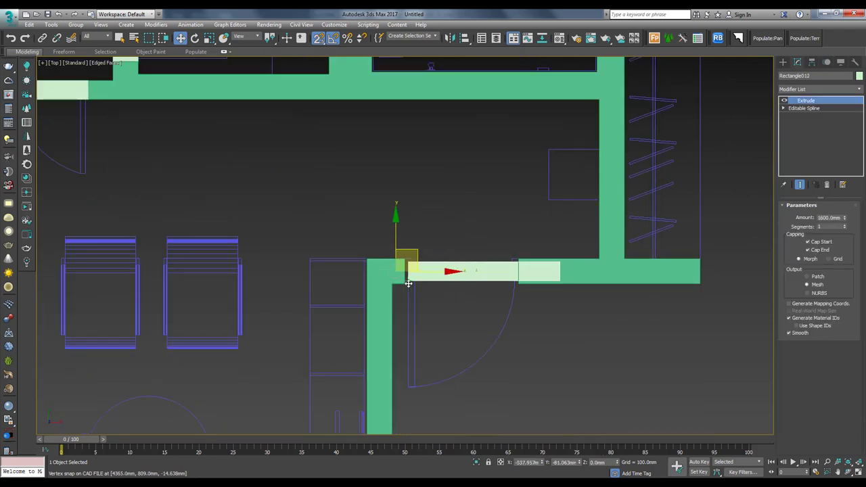
key(1)
drag(581, 235, 369, 277)
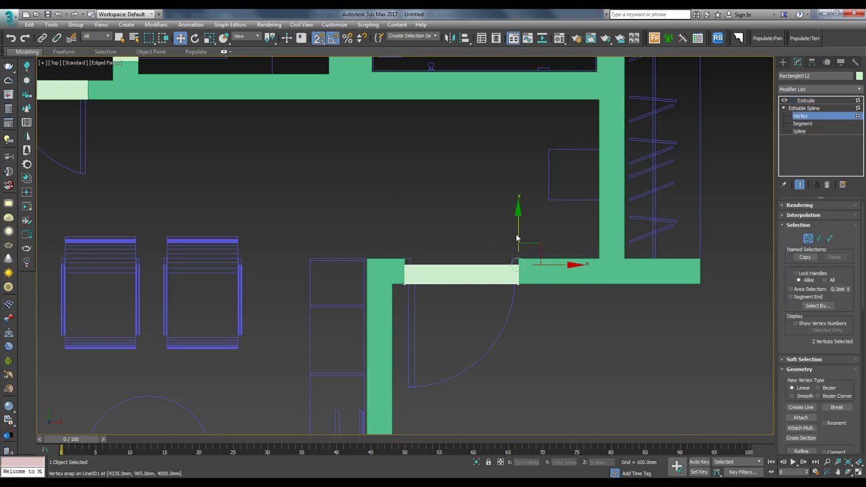
drag(516, 238, 518, 254)
scroll(518, 254, down, 3)
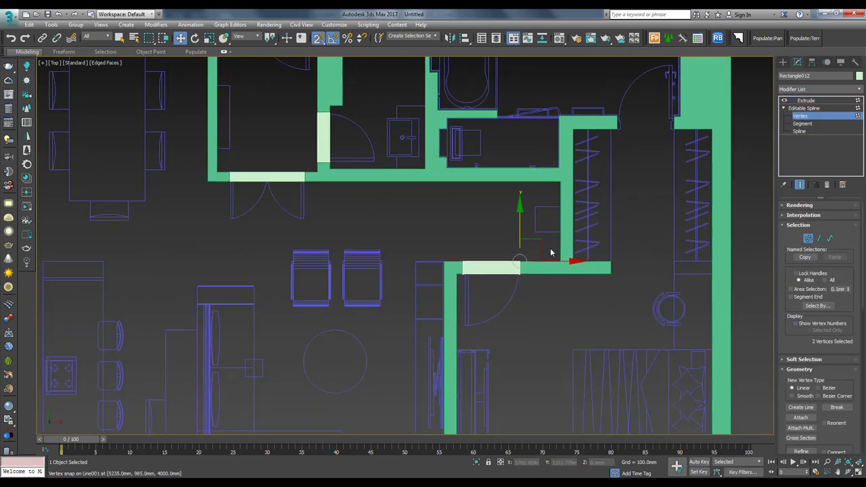
click(819, 101)
scroll(519, 226, down, 2)
middle_drag(518, 226, 409, 252)
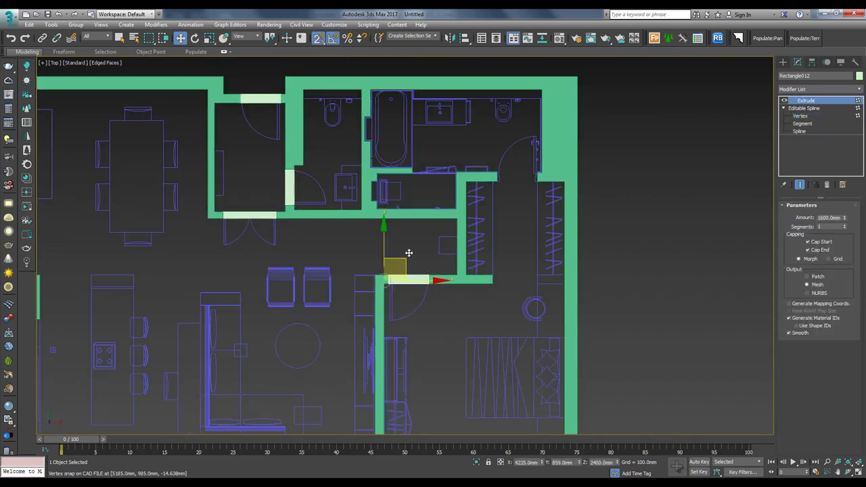
Copy the lintel up as Rectangle013 and align its top edge with the wall
shift+drag(409, 252, 541, 145)
key(Return)
key(1)
scroll(435, 184, up, 6)
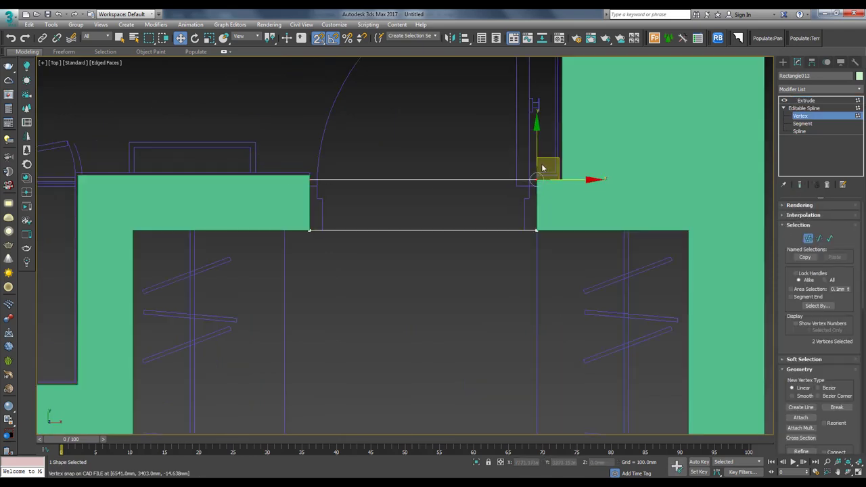
drag(536, 144, 310, 176)
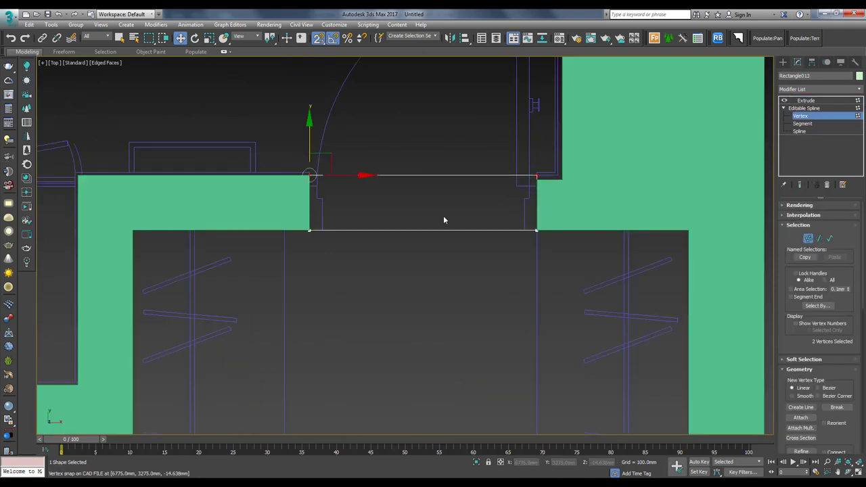
click(807, 100)
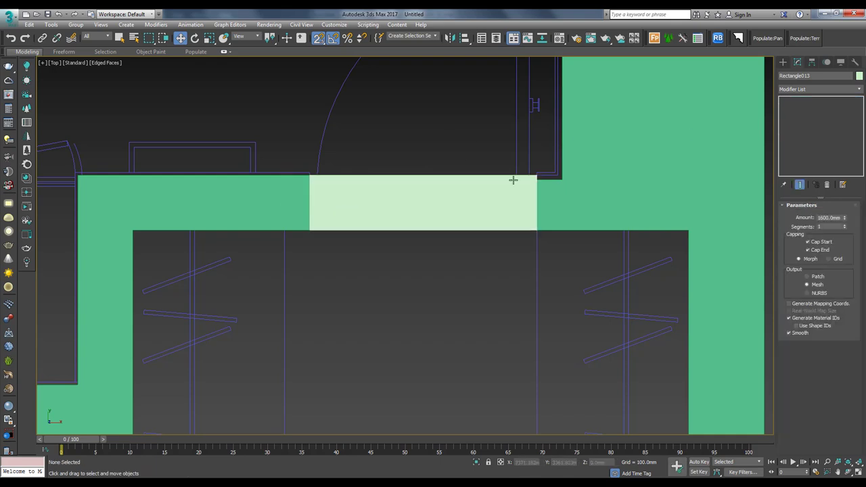
Raise Line001's two corner vertices so the wall meets the header flush
click(548, 179)
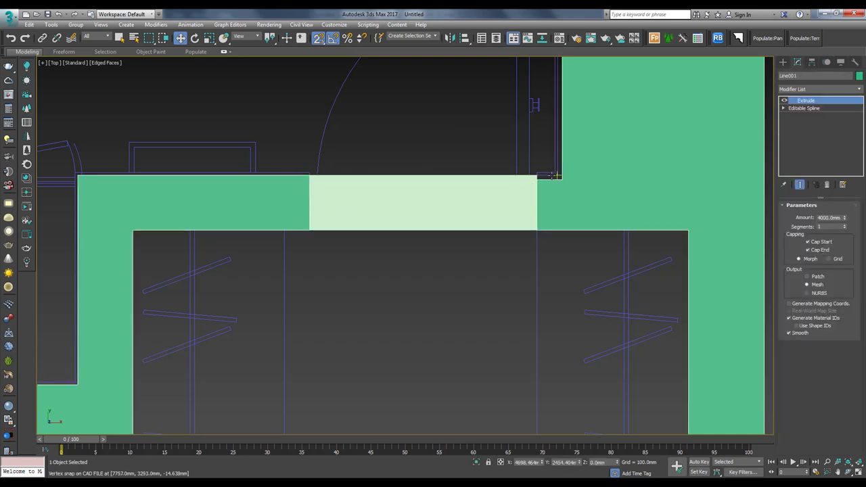
middle_drag(518, 201, 521, 219)
scroll(572, 213, down, 2)
key(1)
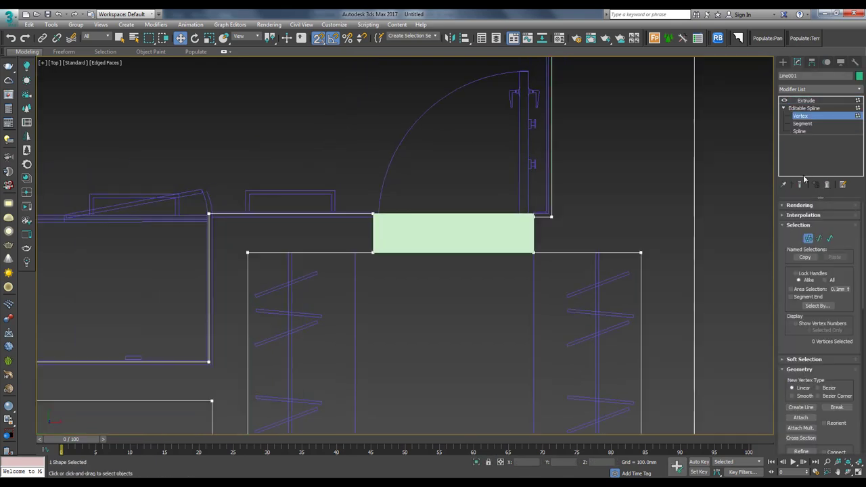
drag(498, 200, 595, 223)
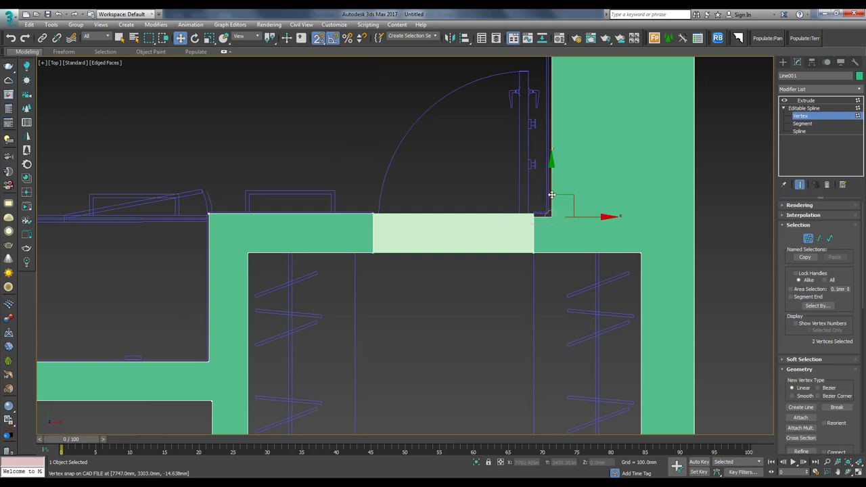
drag(537, 212, 445, 218)
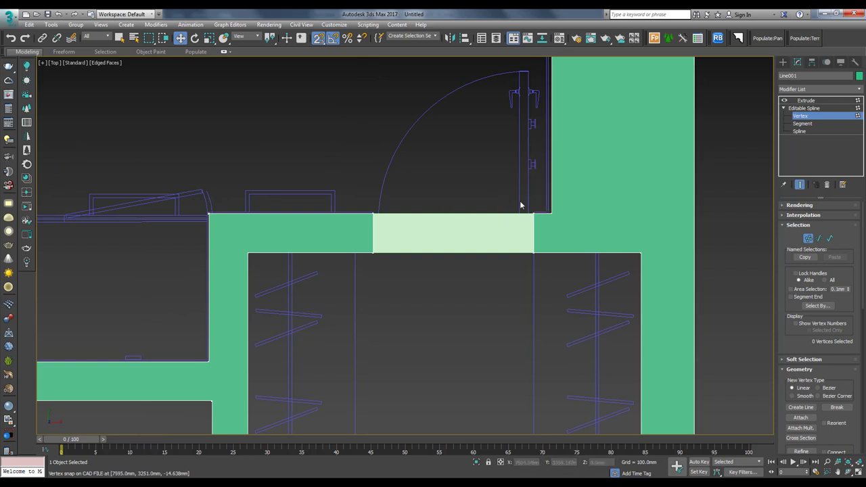
Select two vertices on the bathroom's right wall and return to vertex editing
scroll(521, 205, down, 3)
scroll(520, 205, down, 1)
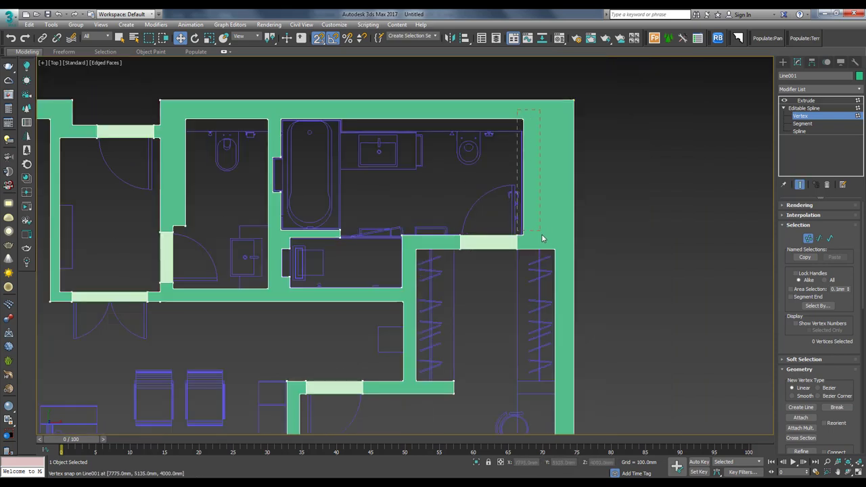
drag(541, 238, 532, 270)
scroll(619, 212, down, 4)
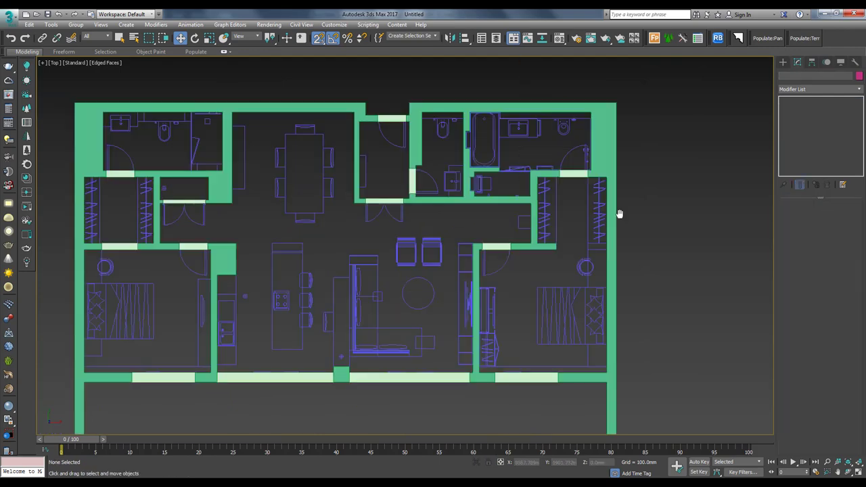
scroll(598, 259, up, 7)
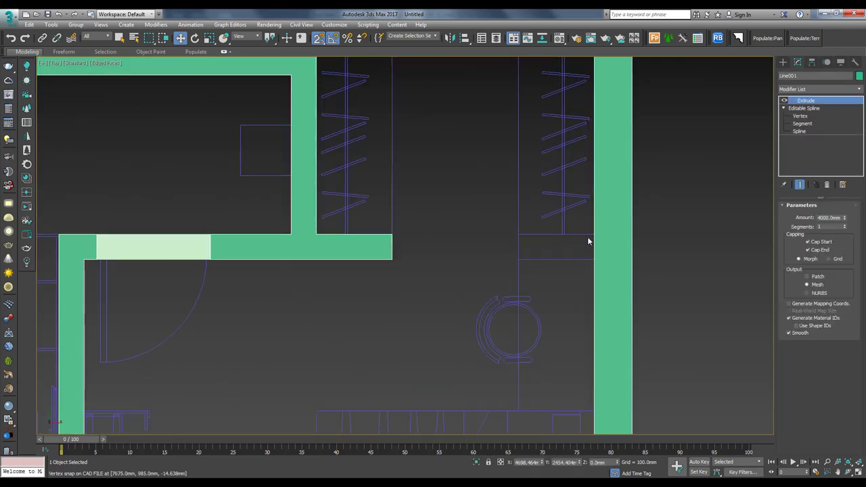
scroll(575, 236, down, 2)
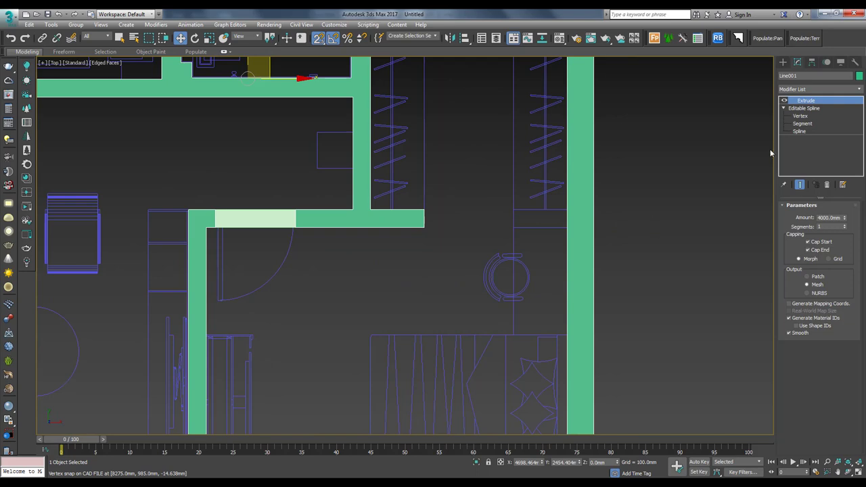
click(802, 116)
scroll(545, 210, down, 4)
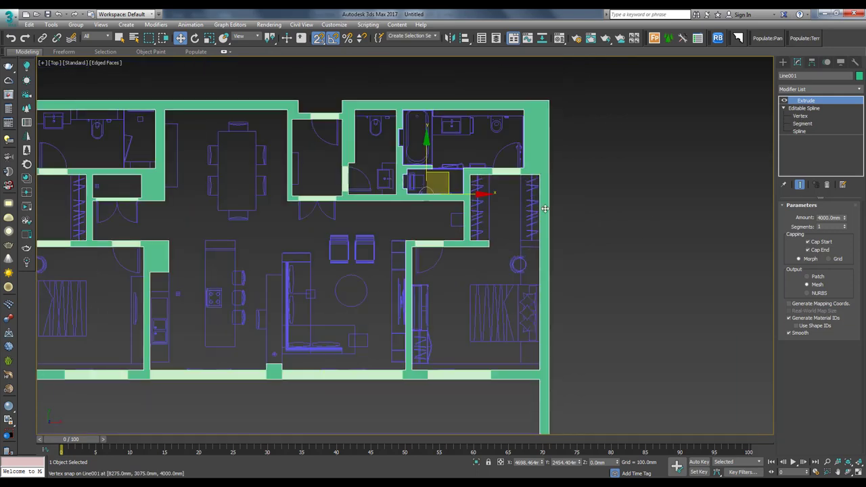
Insert two new vertices on the right wall of the Line001 outline
scroll(600, 241, up, 6)
right_click(600, 241)
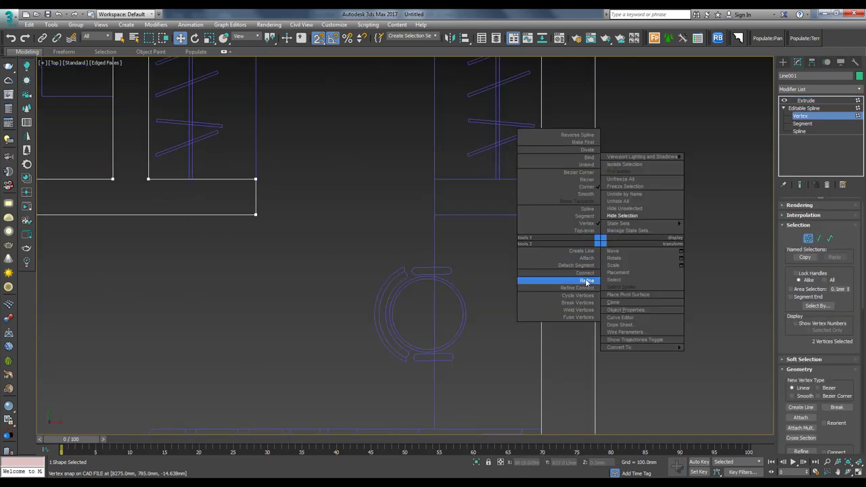
click(588, 281)
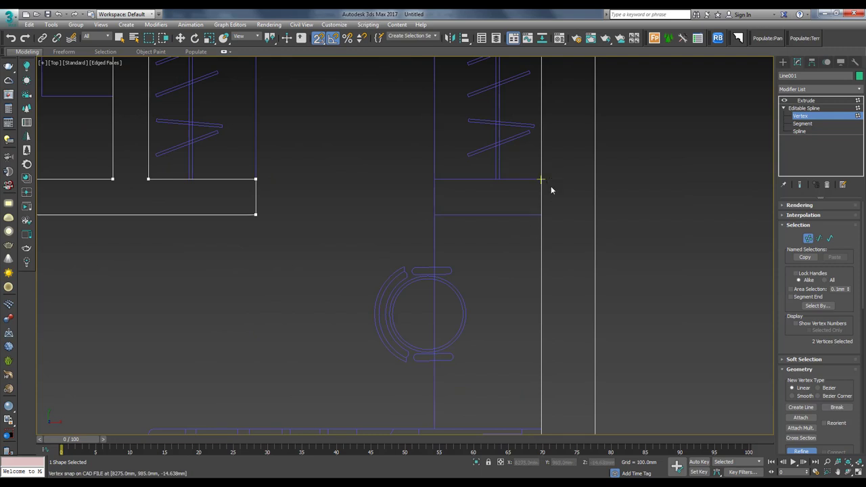
click(548, 193)
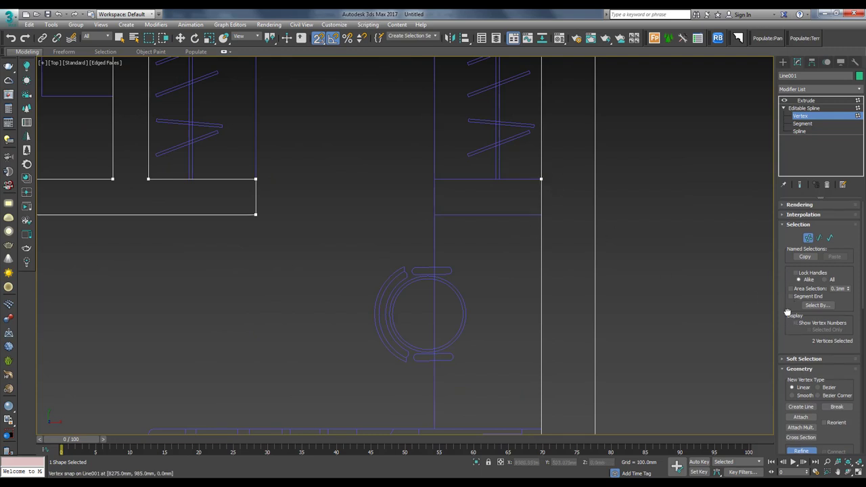
scroll(796, 318, down, 3)
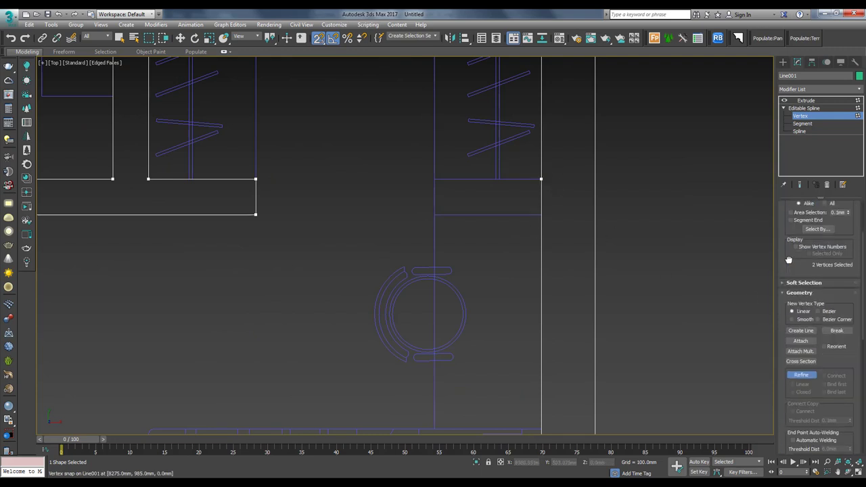
click(813, 377)
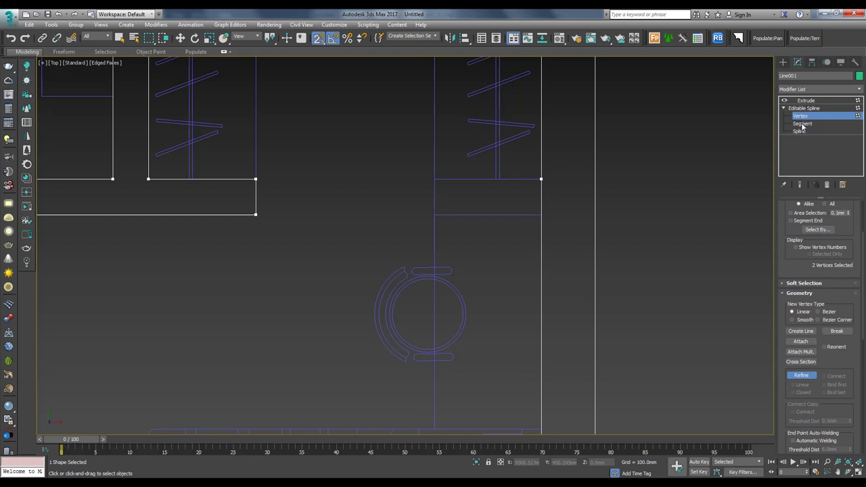
scroll(535, 216, up, 3)
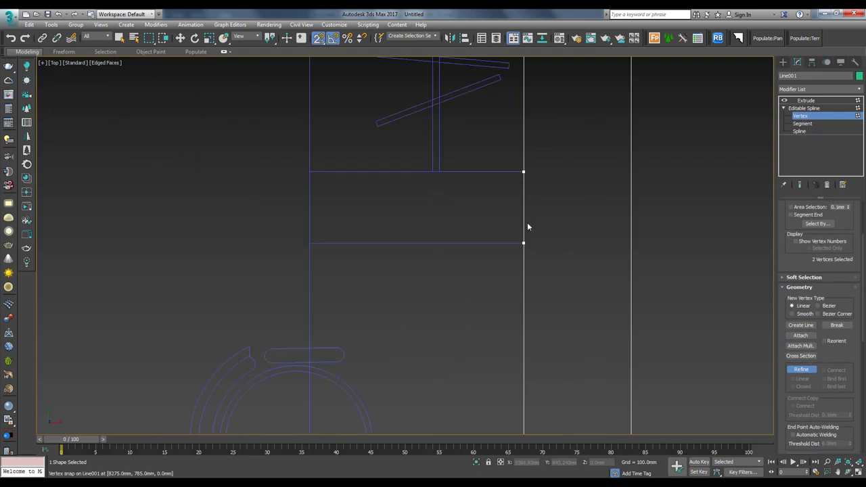
click(524, 188)
right_click(496, 184)
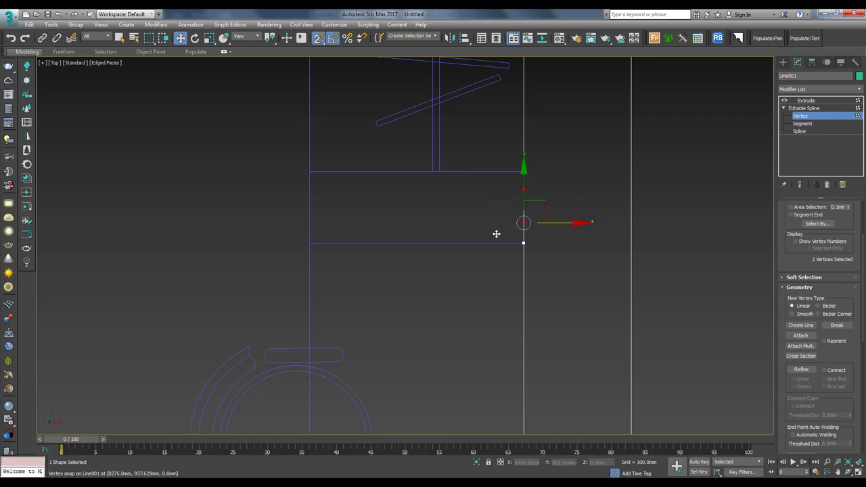
Move the outline vertices left and raise the upper-left corner so the edges run level
mouse_move(496, 234)
mouse_down()
mouse_move(316, 246)
mouse_move(314, 235)
mouse_move(309, 243)
mouse_up()
click(309, 190)
click(309, 188)
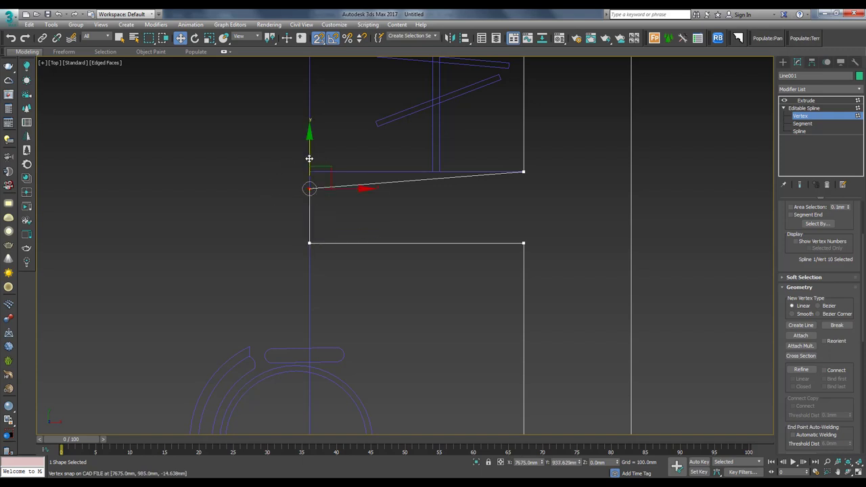
drag(309, 188, 309, 171)
Enable Show End Result and return to Extrude with shaded display
scroll(500, 218, down, 3)
key(F3)
scroll(524, 223, down, 3)
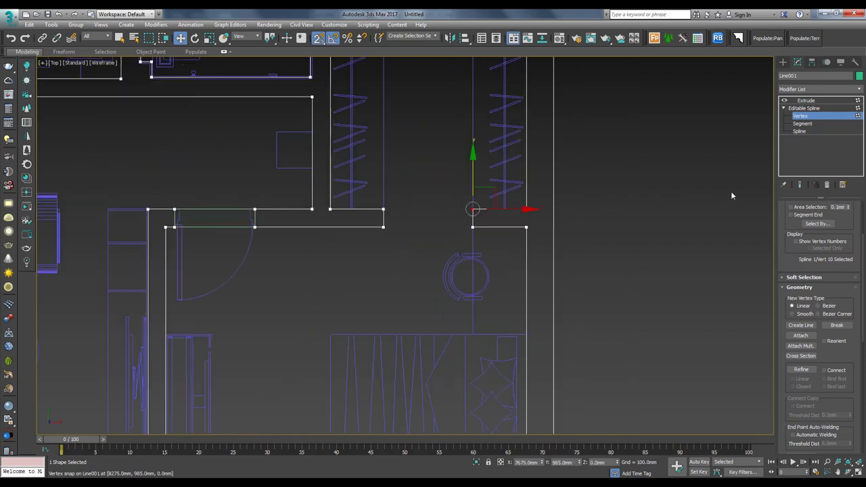
click(800, 185)
scroll(608, 209, down, 3)
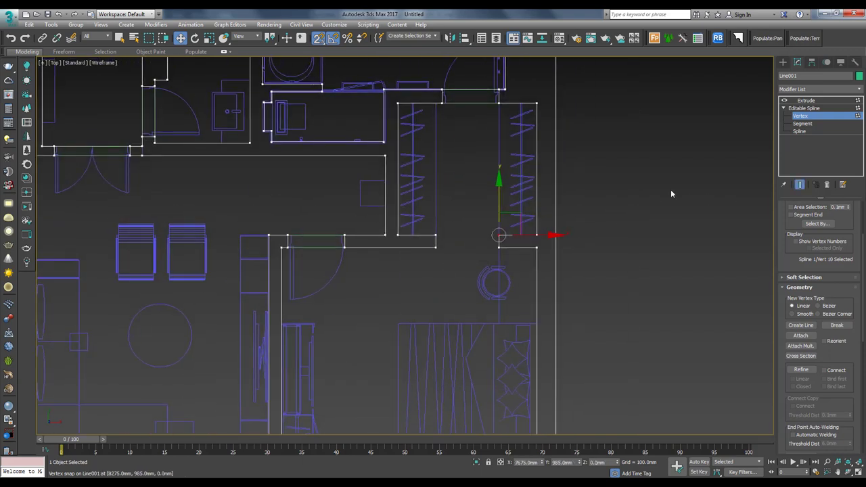
click(805, 101)
key(F3)
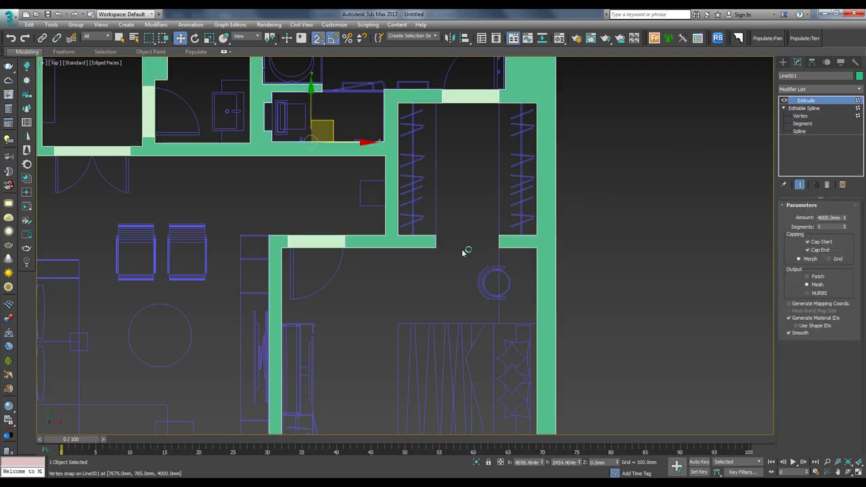
Snap Rectangle014's header corners to the wall end and return to its Extrude settings
scroll(524, 227, down, 2)
scroll(529, 228, up, 3)
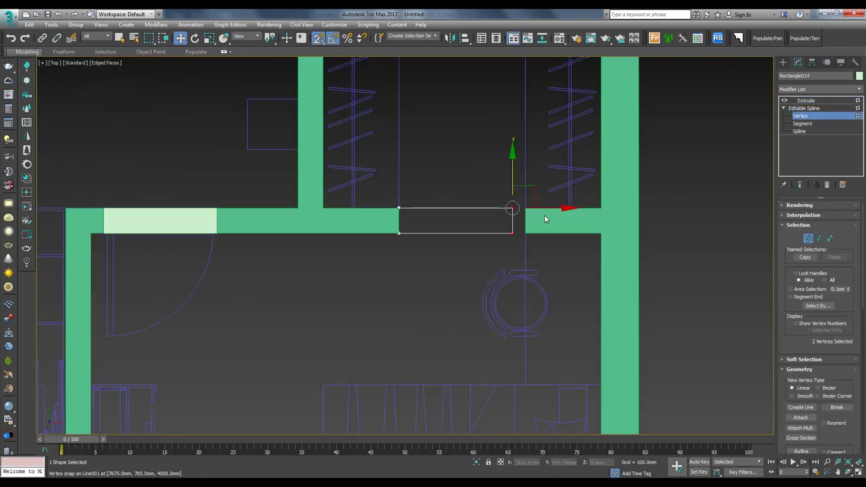
drag(532, 211, 525, 208)
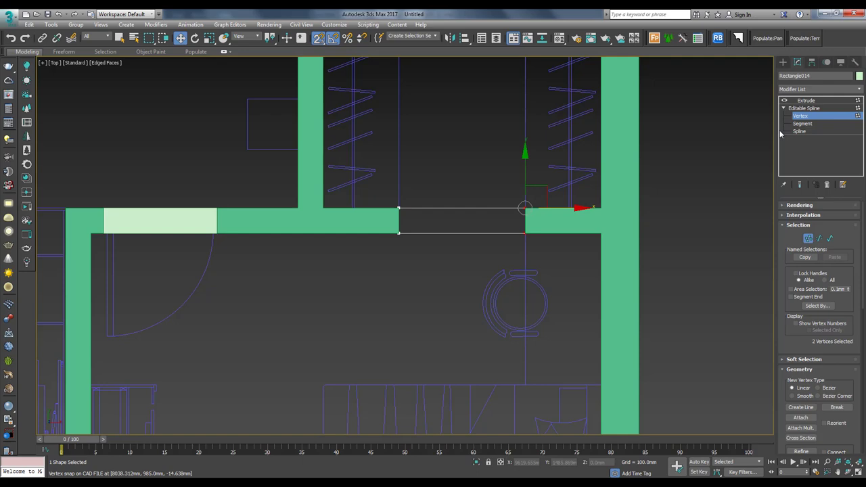
click(809, 108)
click(809, 100)
scroll(683, 176, down, 4)
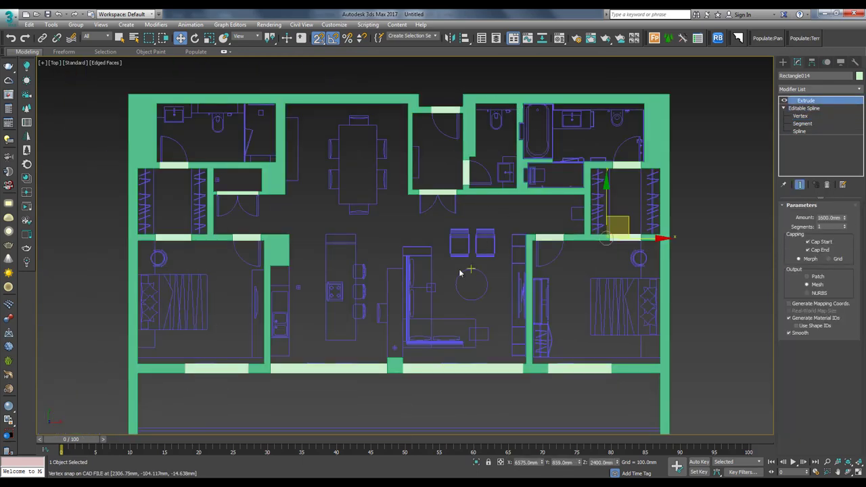
Switch to the Perspective view and orbit around the extruded walls
alt+middle_drag(459, 272, 569, 162)
key(p)
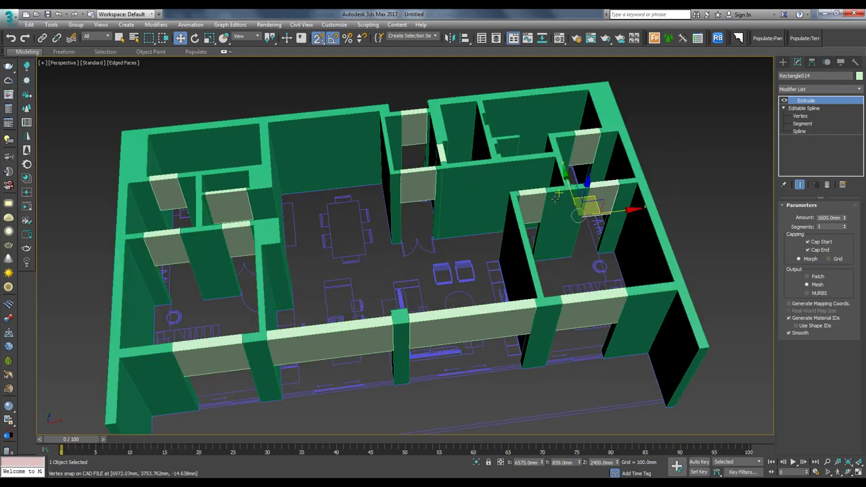
scroll(568, 162, up, 2)
mouse_move(569, 162)
alt+middle_down()
mouse_move(568, 119)
mouse_move(405, 171)
alt+middle_up()
scroll(405, 172, down, 3)
Box-select all 15 wall and header objects of the building
click(406, 172)
scroll(405, 172, up, 2)
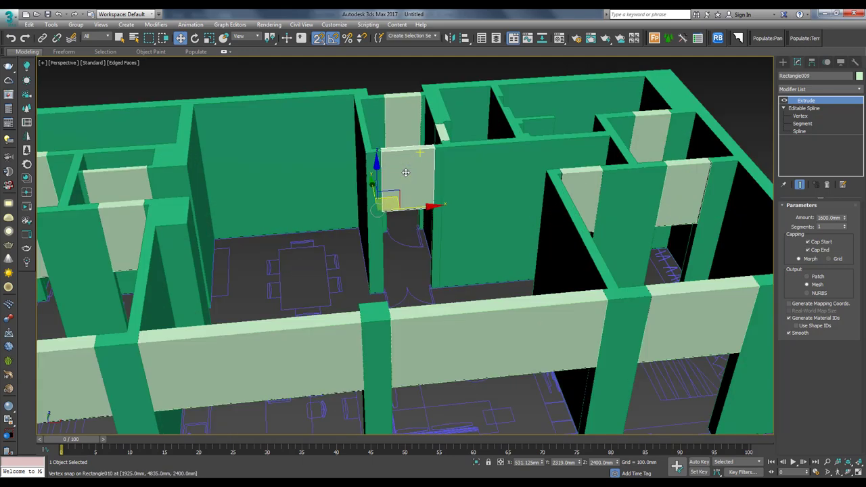
scroll(408, 164, up, 1)
scroll(402, 162, up, 1)
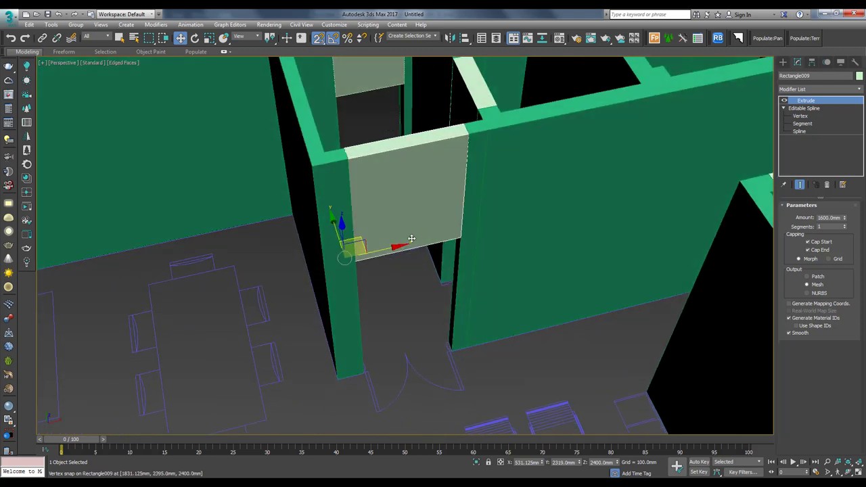
scroll(440, 230, down, 2)
scroll(440, 230, down, 2)
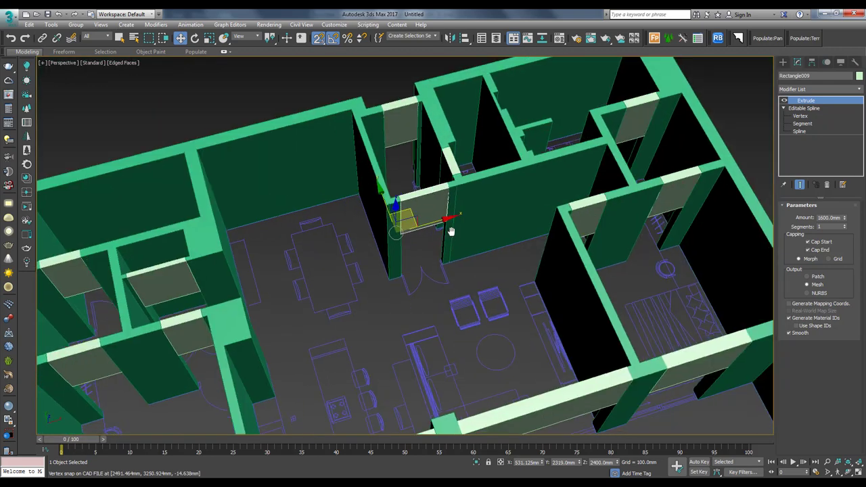
scroll(449, 226, down, 3)
drag(304, 148, 562, 335)
key(z)
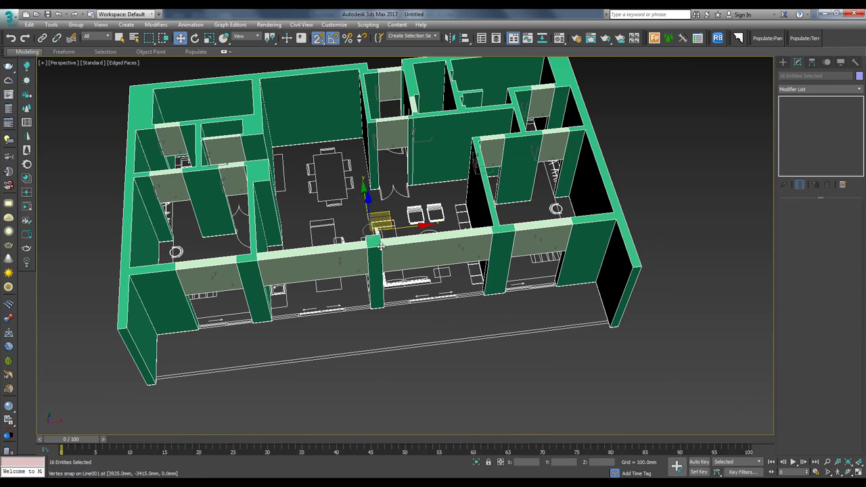
alt+middle_drag(504, 317, 441, 324)
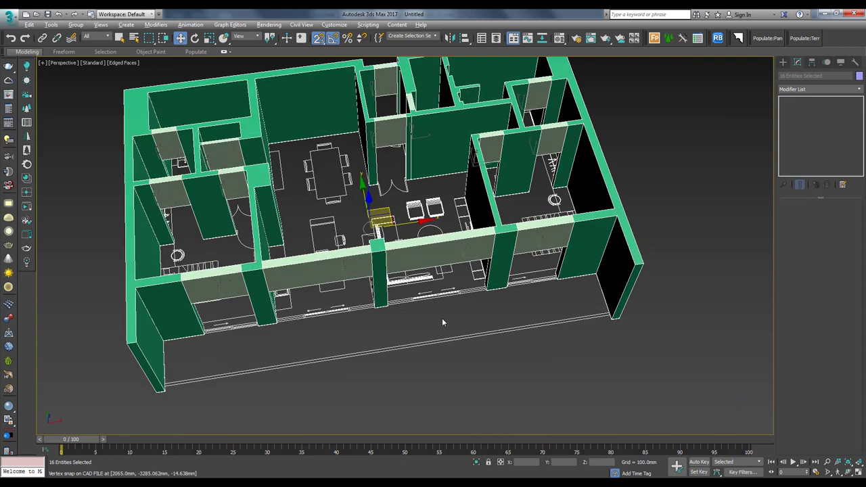
alt+drag(473, 372, 473, 372)
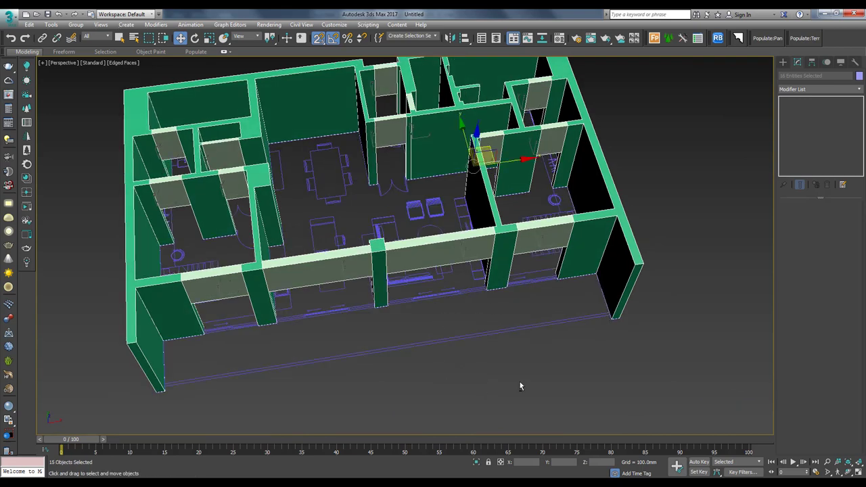
alt+middle_drag(520, 382, 474, 379)
Change the selected walls' and headers' object colour from green to dark blue
click(859, 76)
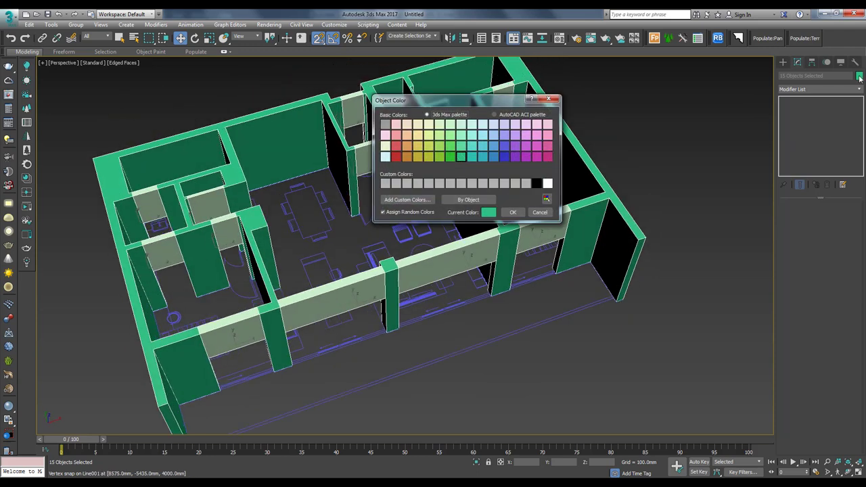
drag(492, 104, 359, 101)
click(371, 154)
click(380, 209)
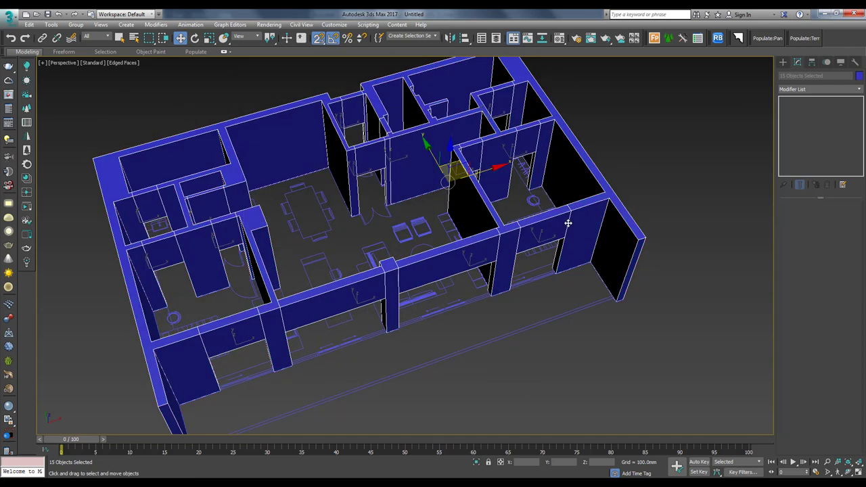
Deselect the walls and orbit and zoom to a higher, top-down angle
click(625, 187)
mouse_move(625, 186)
alt+middle_down()
mouse_move(411, 230)
mouse_move(450, 218)
mouse_move(478, 196)
alt+middle_up()
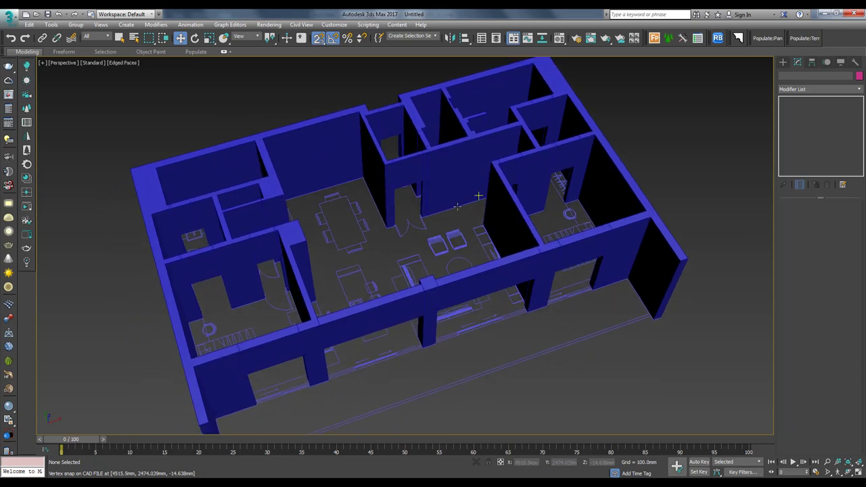
scroll(478, 196, up, 5)
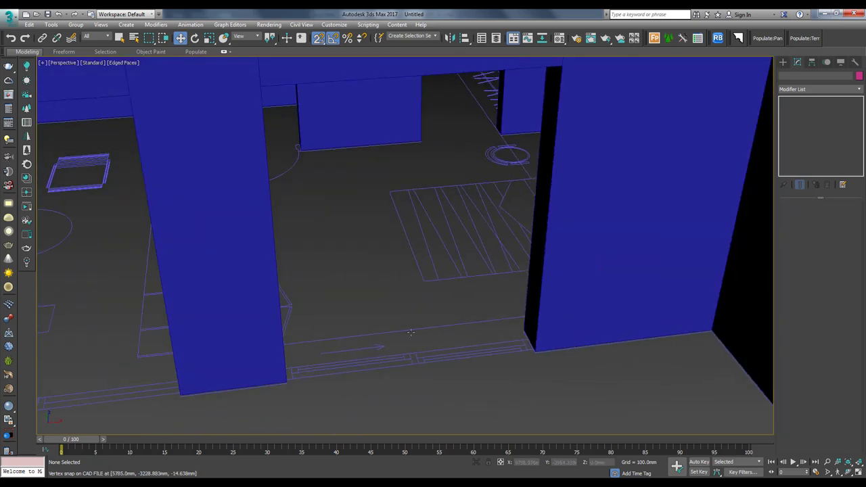
scroll(409, 332, down, 1)
scroll(426, 357, down, 3)
scroll(394, 352, down, 2)
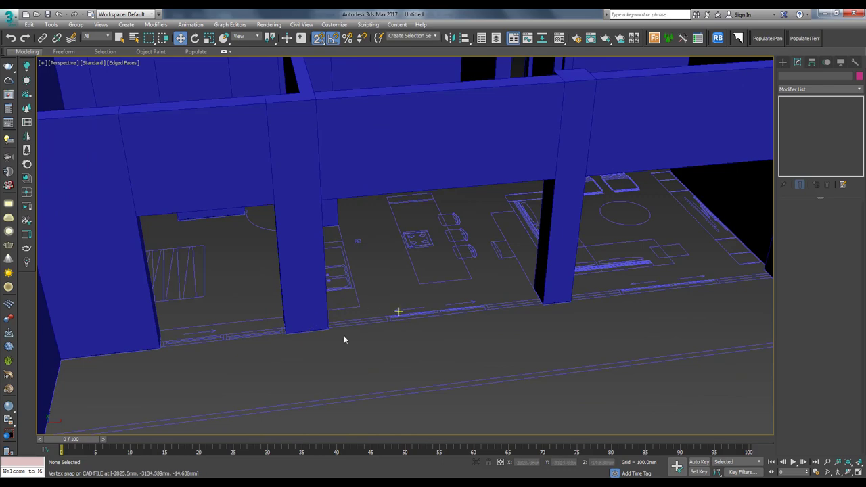
scroll(414, 336, down, 2)
scroll(392, 333, down, 2)
scroll(394, 332, down, 2)
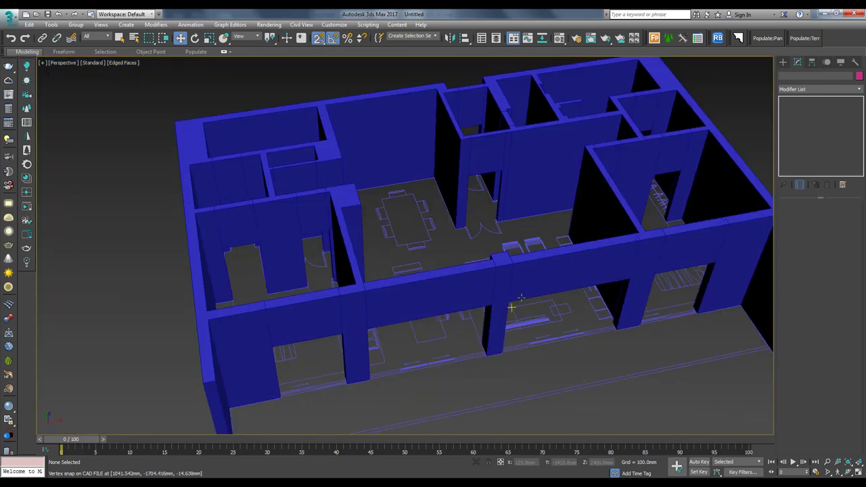
Switch to a wireframe Top view of the plan, zoomed in on the bottom wall
key(t)
key(F3)
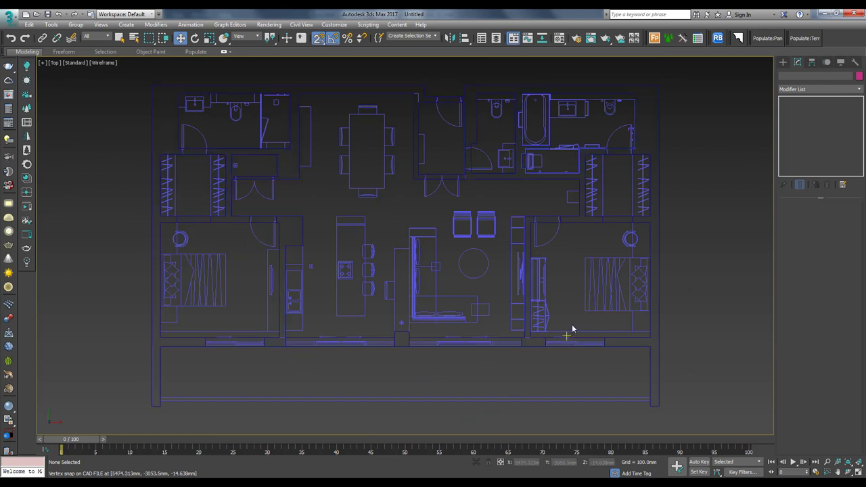
scroll(571, 329, up, 2)
scroll(531, 284, up, 4)
click(837, 124)
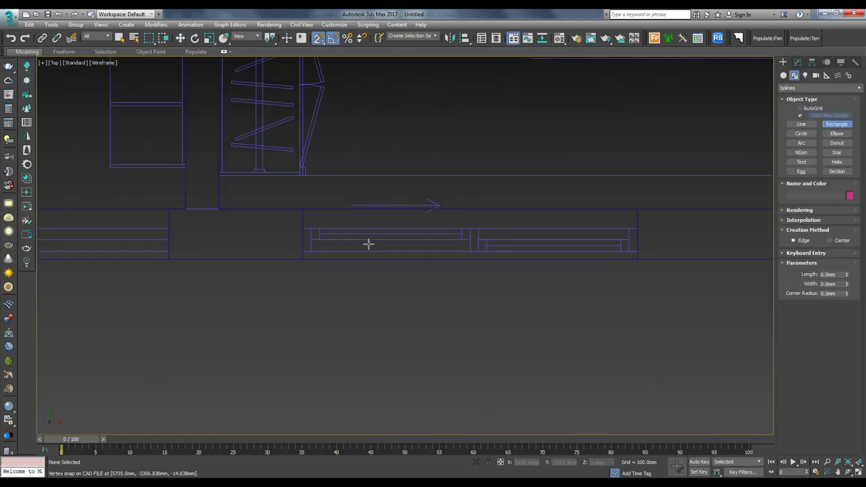
scroll(368, 243, down, 3)
scroll(526, 249, up, 1)
right_click(422, 280)
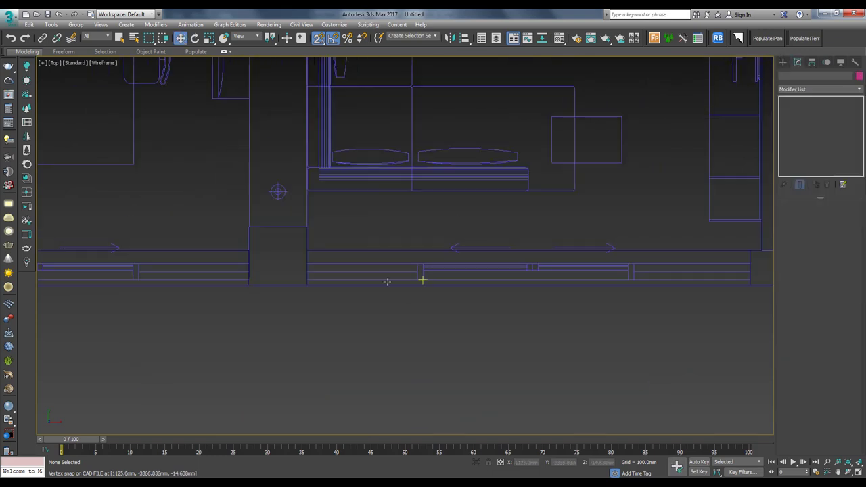
scroll(393, 291, up, 3)
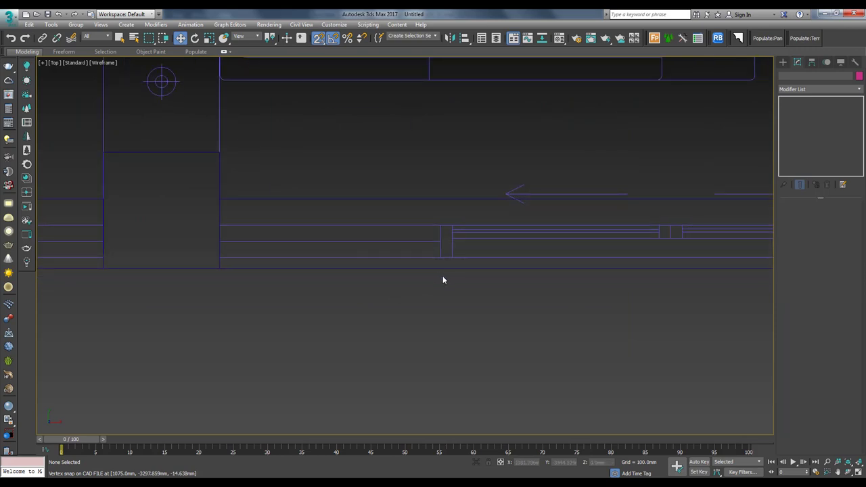
Draw a 950mm-wide rectangle over the bottom window opening and set its Length to 240mm
click(783, 61)
click(836, 125)
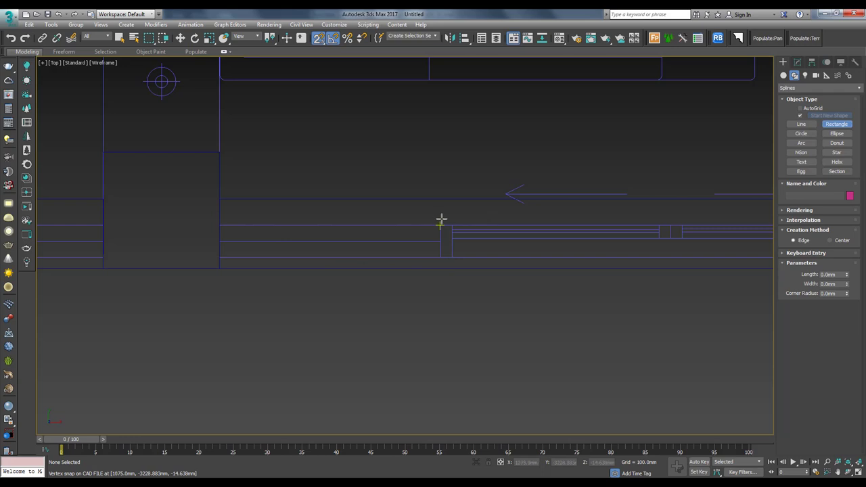
drag(440, 225, 219, 257)
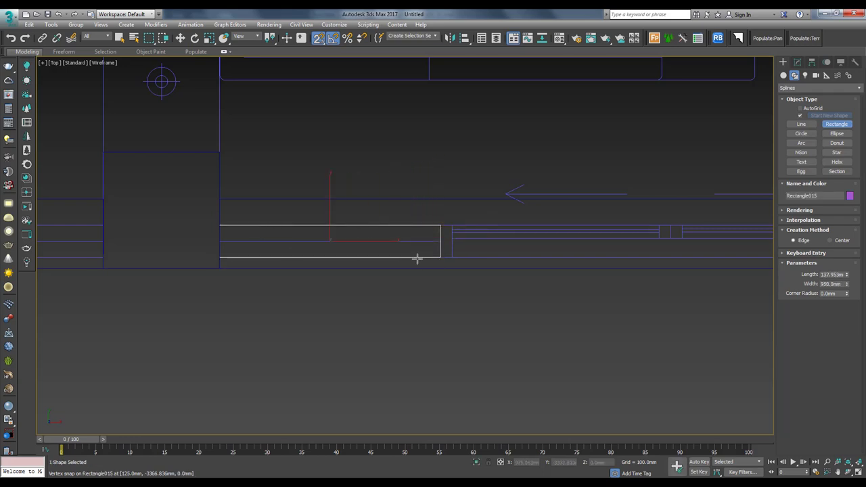
scroll(417, 258, down, 3)
scroll(390, 262, up, 1)
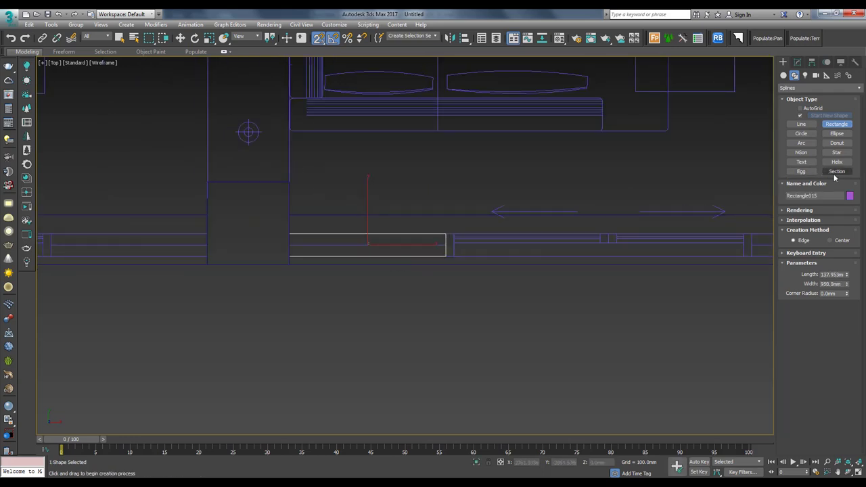
click(799, 62)
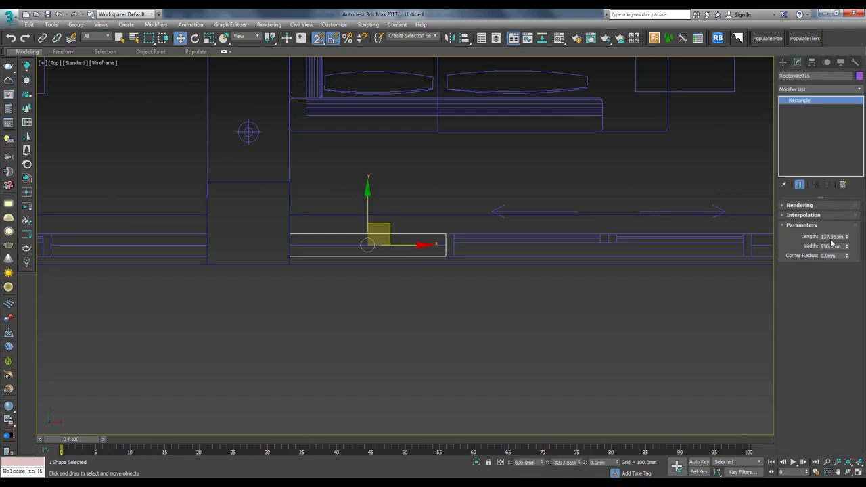
text(240)
key(Return)
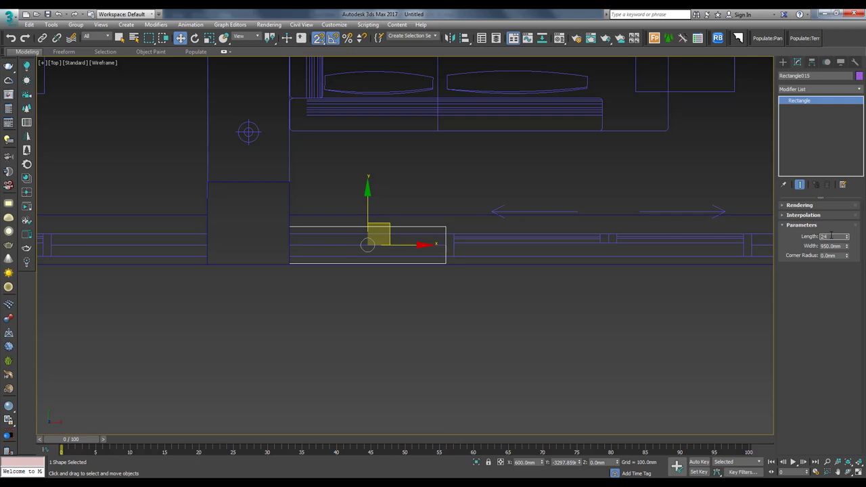
Commit the 2400 mm rectangle length and centre the door opening in the plan view
key(Return)
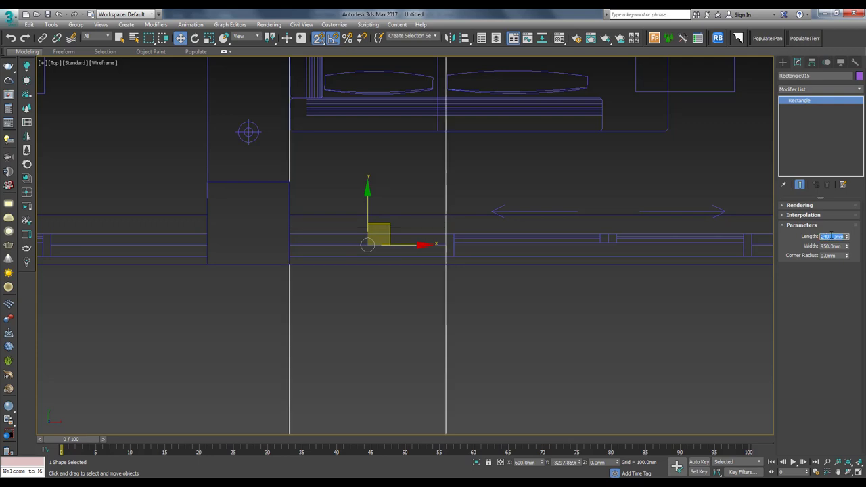
scroll(454, 248, down, 2)
scroll(454, 248, down, 2)
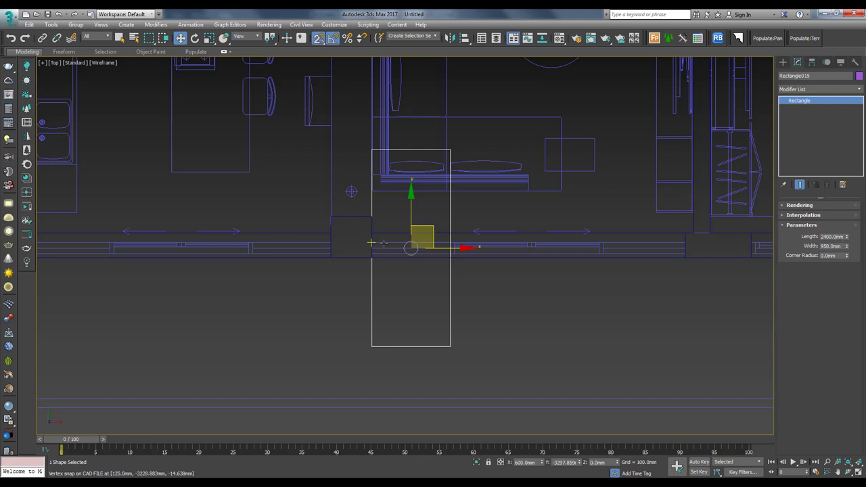
middle_drag(428, 248, 408, 253)
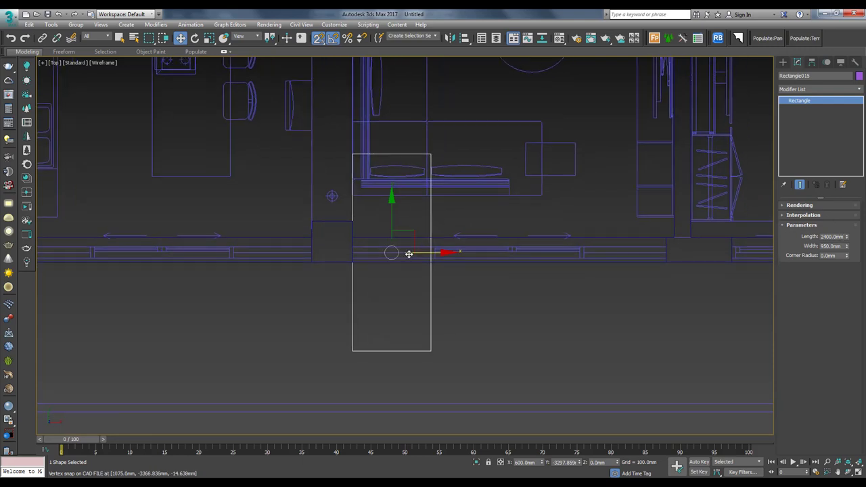
Convert Rectangle015 to an editable spline
key(e)
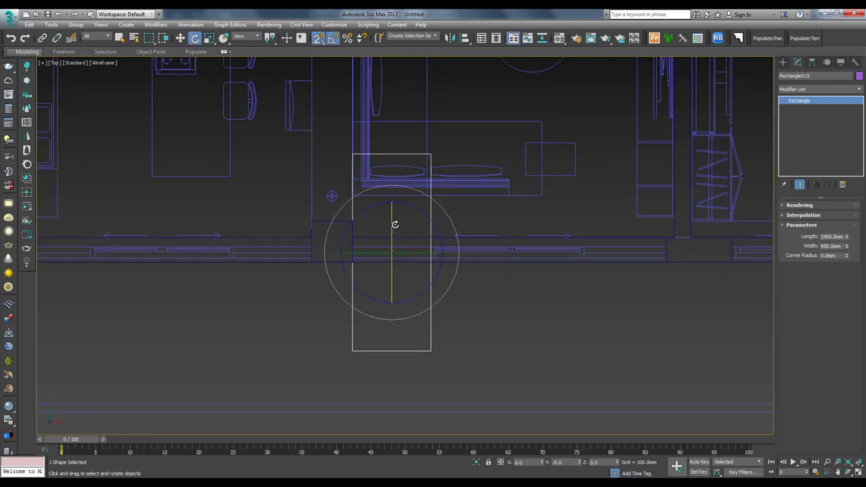
key(w)
right_click(389, 213)
mouse_move(427, 320)
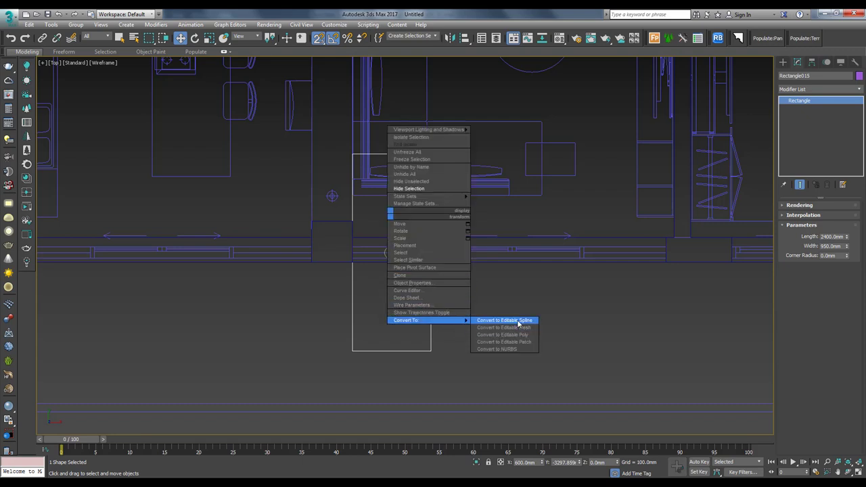
click(518, 323)
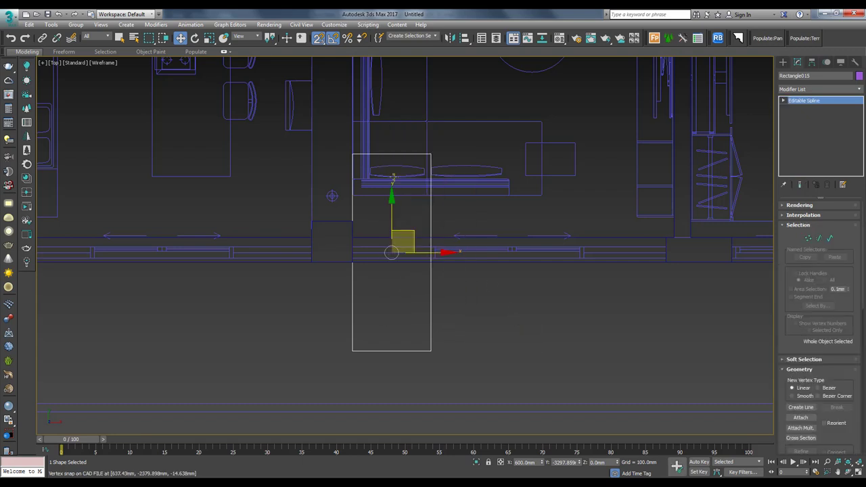
scroll(425, 196, up, 3)
scroll(426, 192, down, 2)
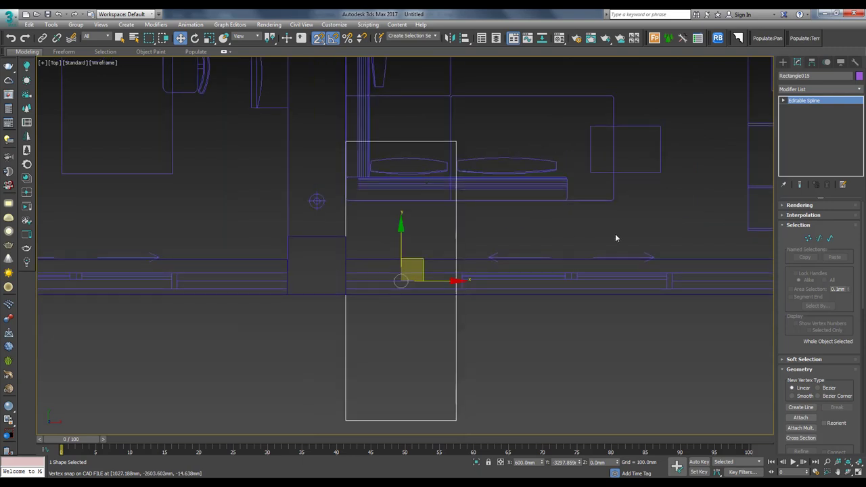
At Spline sub-object level, outline the rectangle to create an inset copy forming a thin frame
click(785, 100)
click(799, 125)
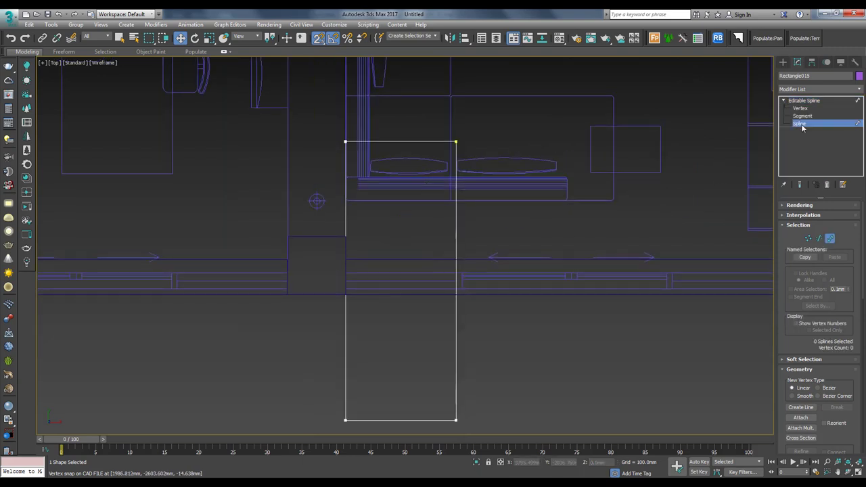
click(465, 223)
scroll(786, 336, down, 3)
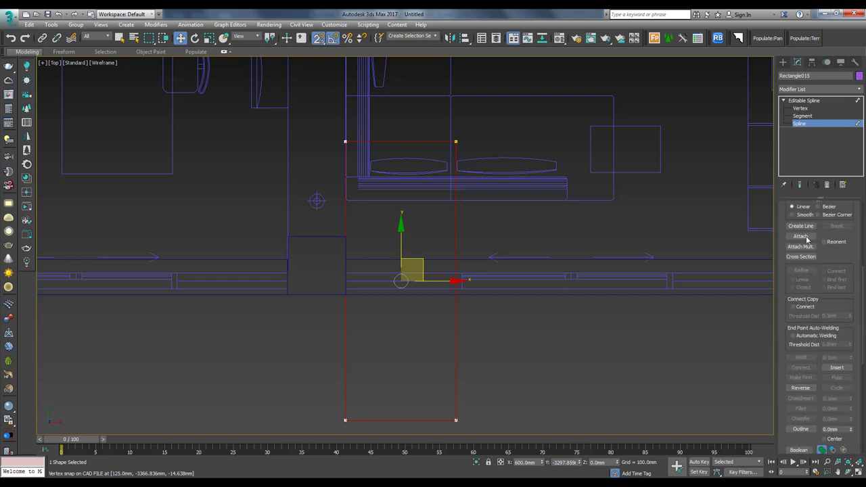
scroll(814, 343, down, 3)
click(830, 337)
text(50)
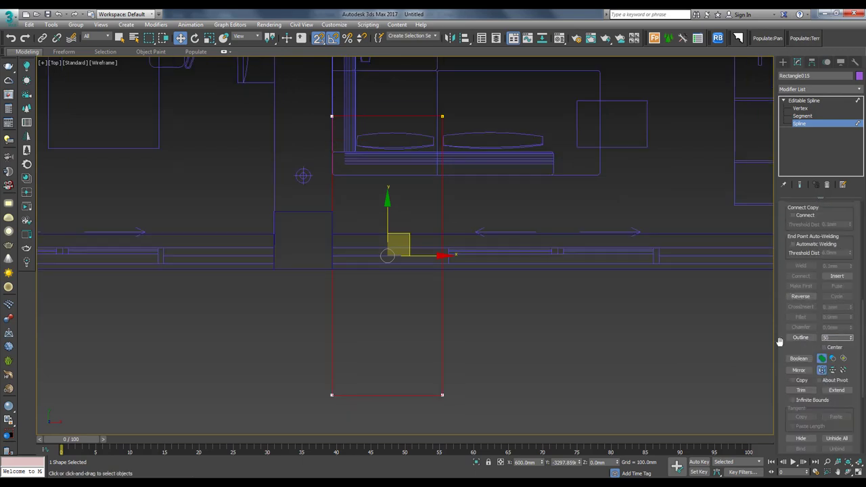
key(Return)
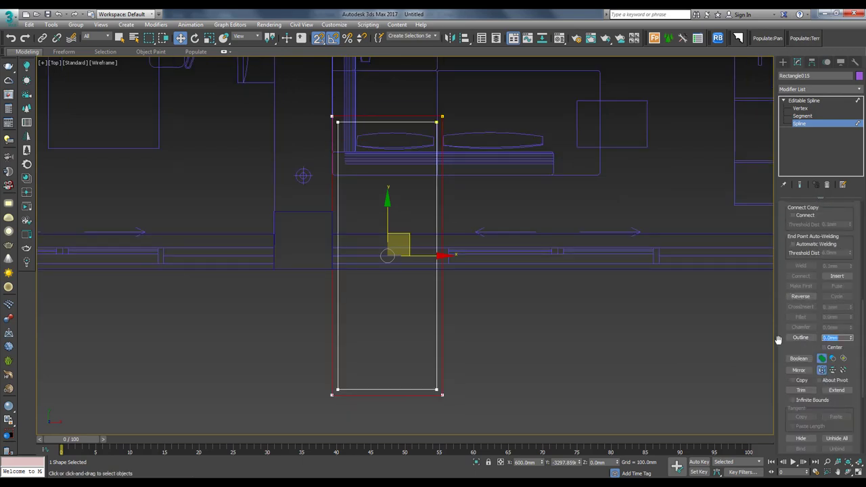
click(811, 89)
scroll(809, 115, down, 2)
Extrude the outlined shape 150 mm and rotate it 90° upright, viewed shaded in Perspective
scroll(806, 122, down, 5)
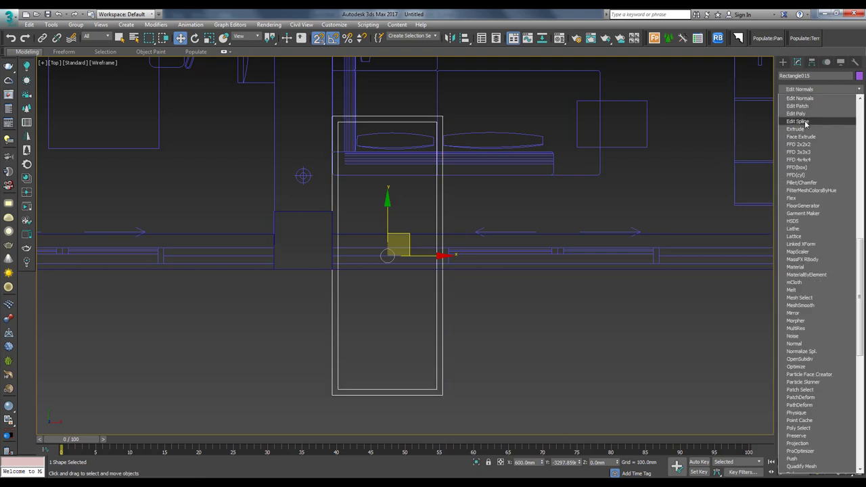
click(797, 129)
text(10)
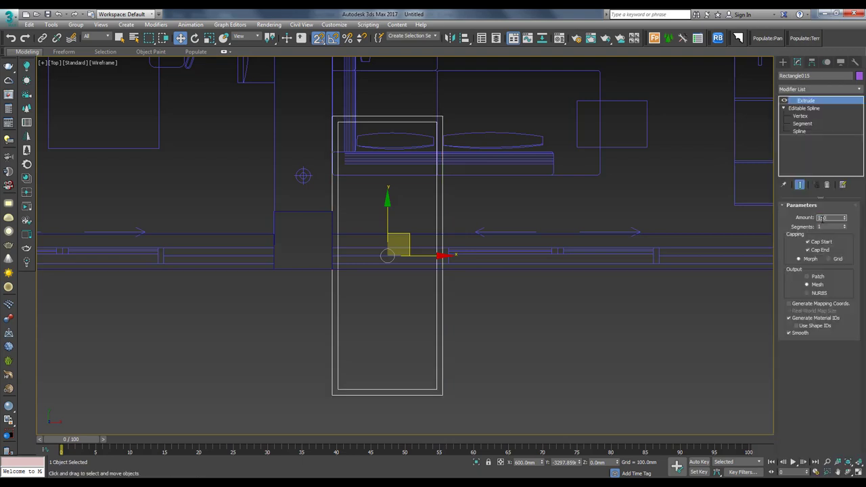
text(e)
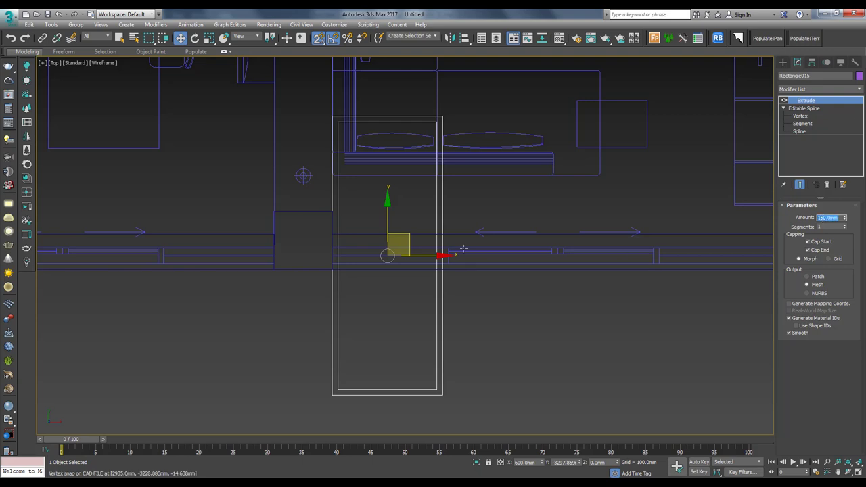
scroll(423, 247, down, 2)
key(F3)
mouse_move(433, 257)
alt+middle_down()
mouse_move(451, 242)
mouse_move(410, 226)
mouse_move(421, 236)
mouse_move(400, 245)
mouse_move(412, 195)
mouse_move(386, 194)
alt+middle_up()
key(p)
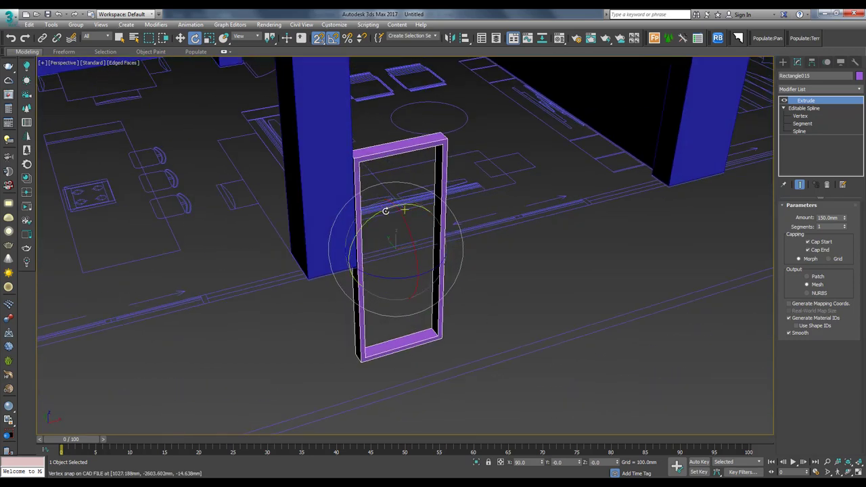
Snap the frame's base to the wall bottom in Front view and move it into the wall in Top view
key(w)
key(f)
scroll(419, 230, down, 3)
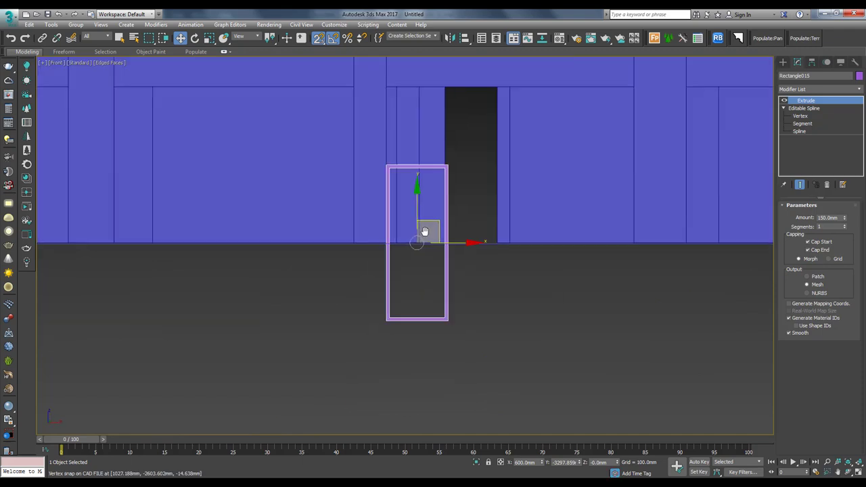
scroll(422, 232, down, 2)
scroll(389, 308, up, 3)
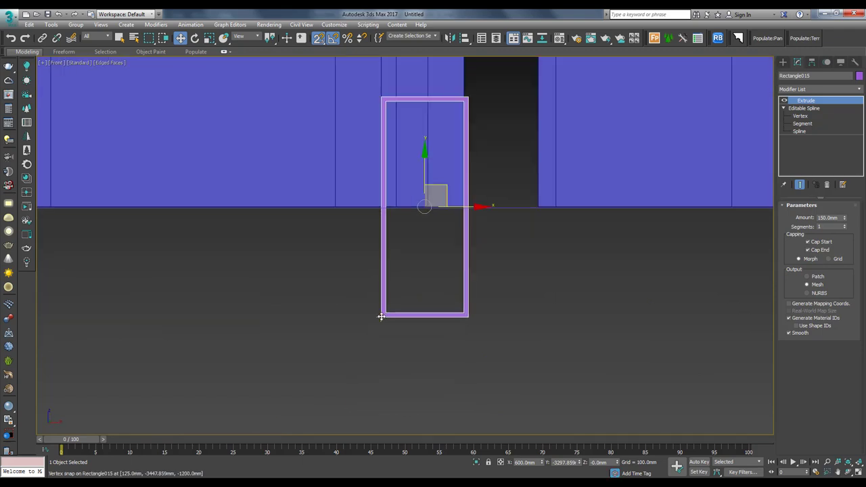
drag(382, 316, 382, 206)
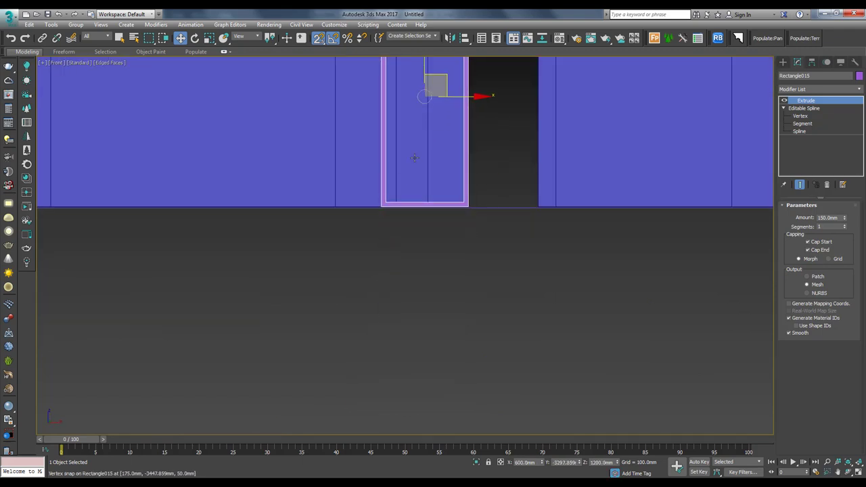
middle_drag(415, 157, 409, 227)
key(F3)
key(t)
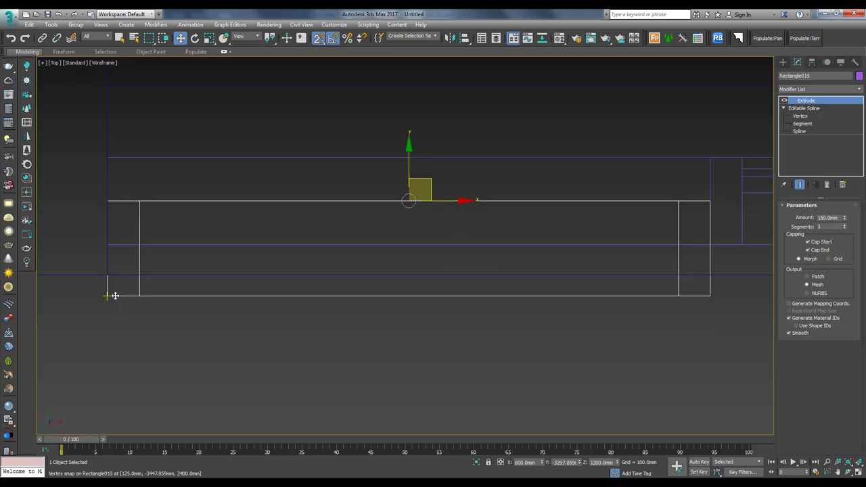
drag(110, 295, 112, 270)
Reduce the frame's extrusion depth to 140 mm and drag a copy toward the next opening
scroll(357, 218, down, 2)
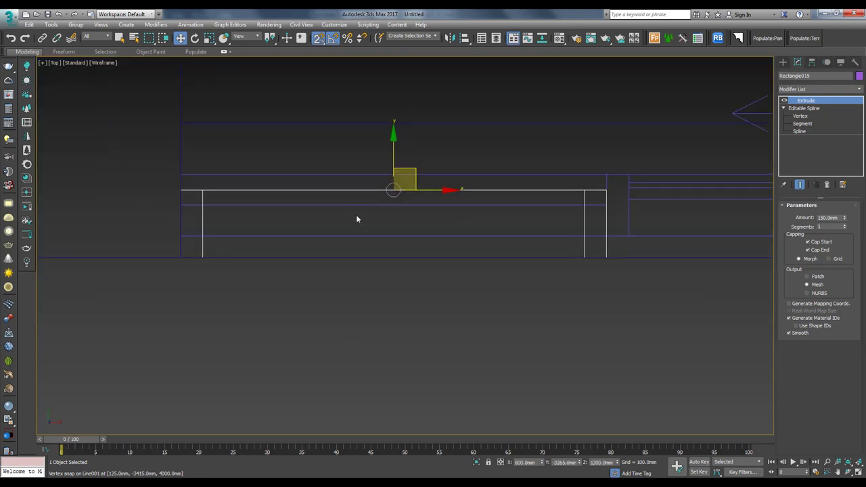
drag(845, 217, 845, 226)
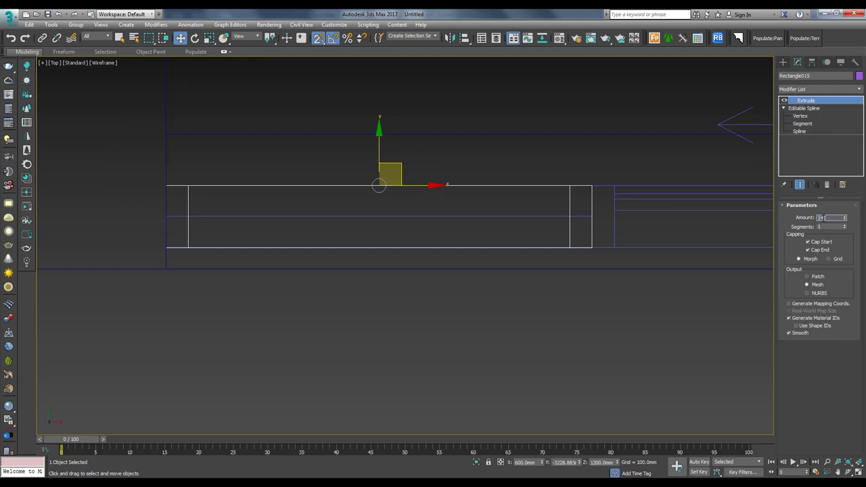
text(0)
key(Return)
scroll(217, 239, down, 5)
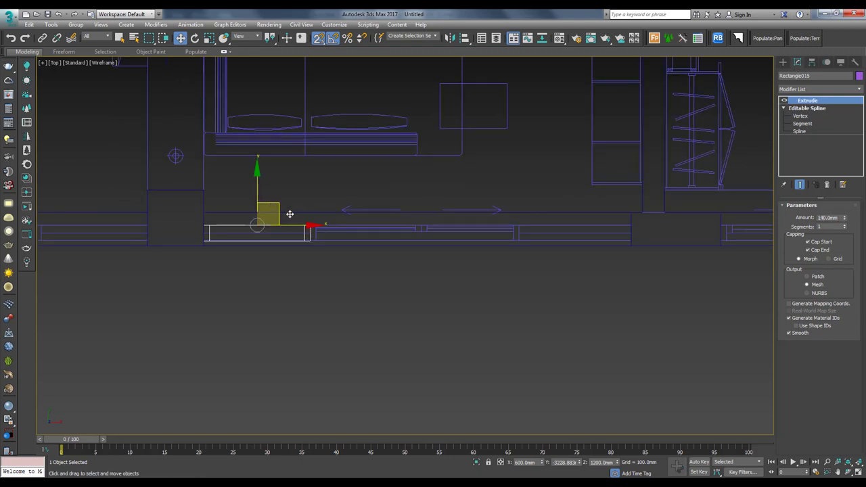
shift+drag(288, 215, 557, 203)
Confirm the copy Rectangle016 and snap it into the second wall opening
key(Return)
scroll(532, 230, up, 4)
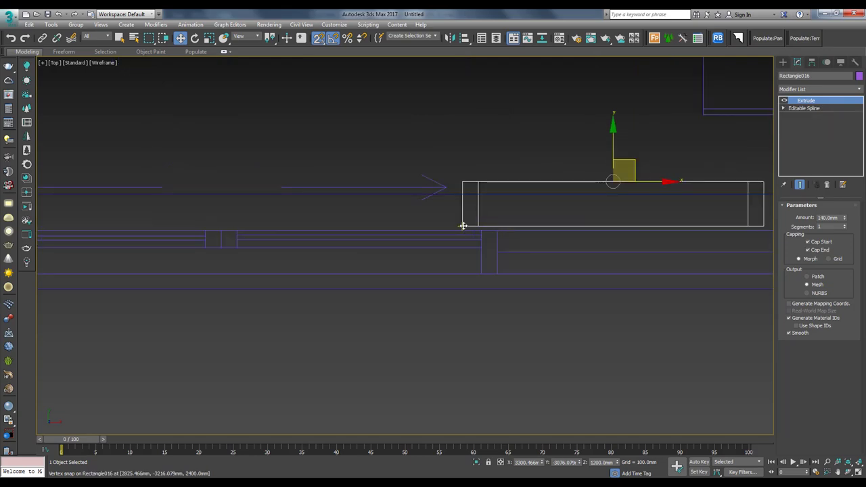
drag(463, 226, 485, 269)
mouse_move(526, 253)
alt+middle_down()
mouse_move(540, 215)
mouse_move(524, 286)
mouse_move(534, 299)
mouse_move(539, 257)
alt+middle_up()
scroll(523, 286, up, 3)
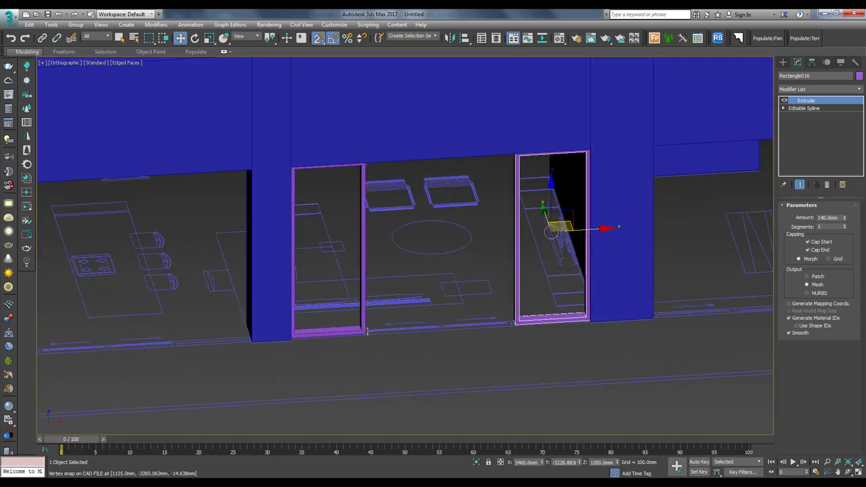
In Front view, draw a new rectangle (Rectangle017) spanning the middle door opening
key(f)
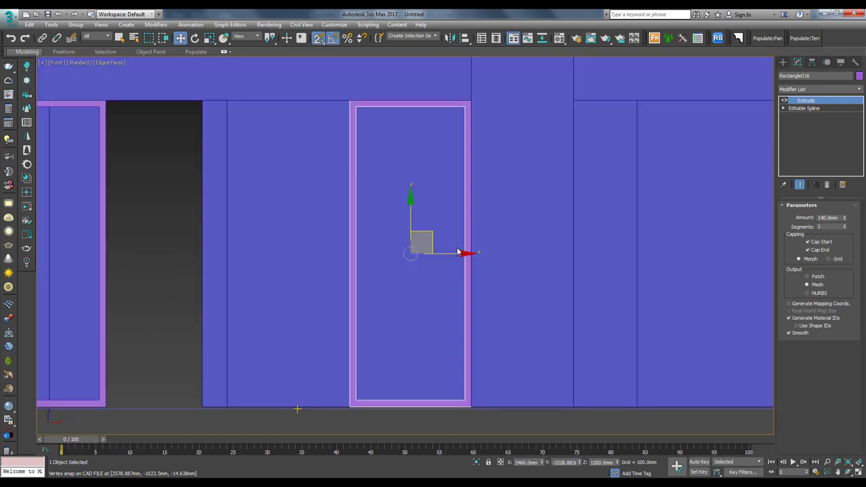
key(semicolon)
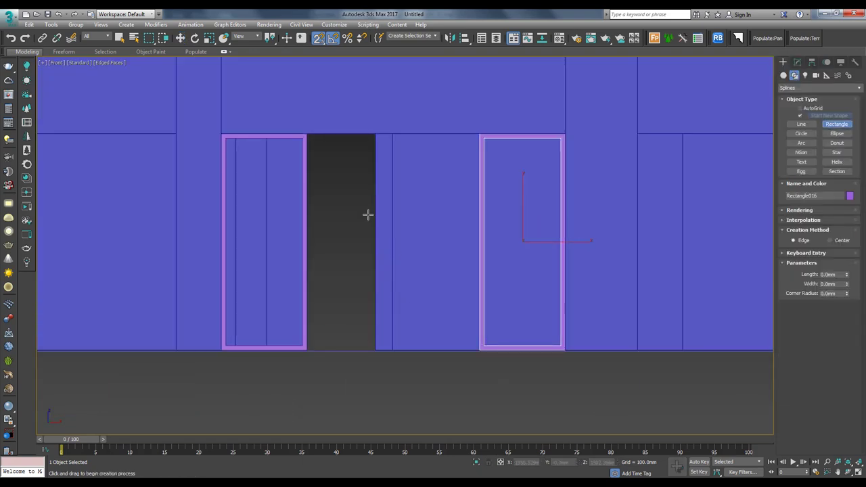
drag(309, 136, 321, 152)
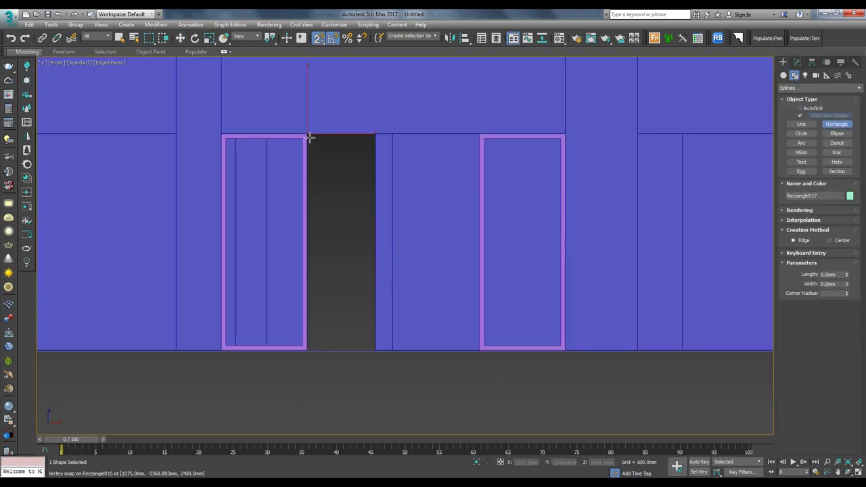
key(F3)
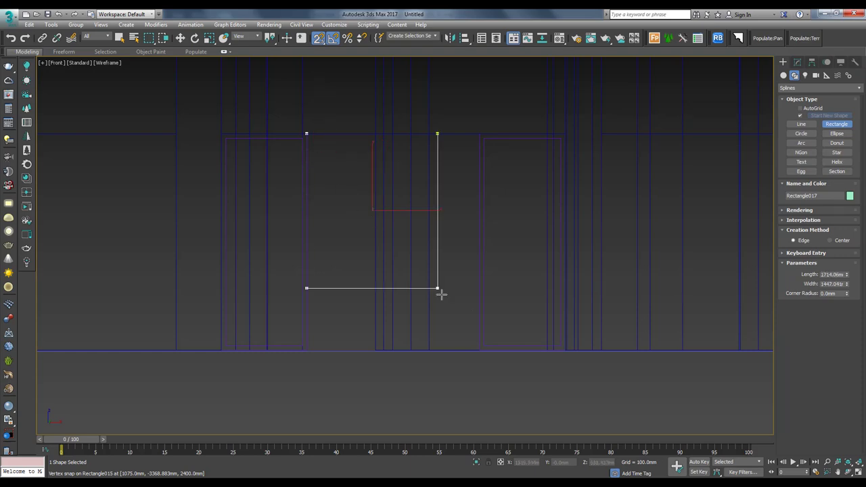
mouse_move(321, 152)
mouse_down()
mouse_move(456, 284)
mouse_move(473, 352)
mouse_up()
key(F3)
Convert Rectangle017 to an editable spline and delete its bottom segment
right_click(393, 296)
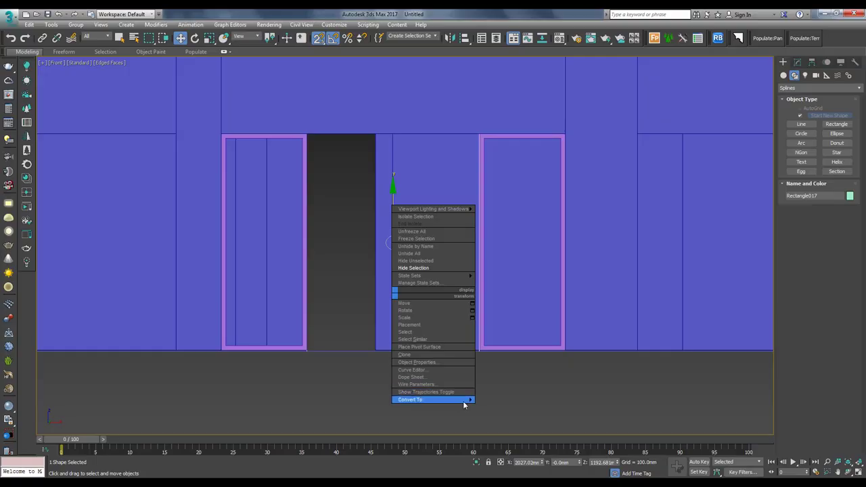
click(507, 400)
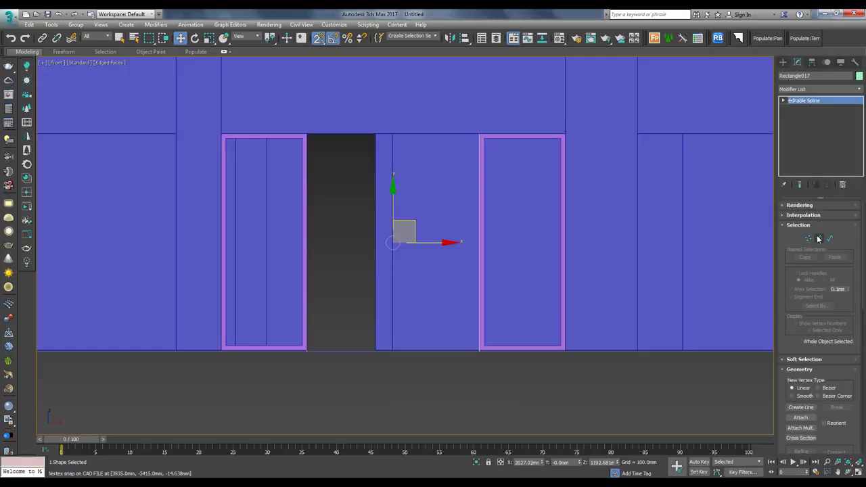
click(818, 238)
click(433, 351)
alt+middle_drag(433, 358, 456, 370)
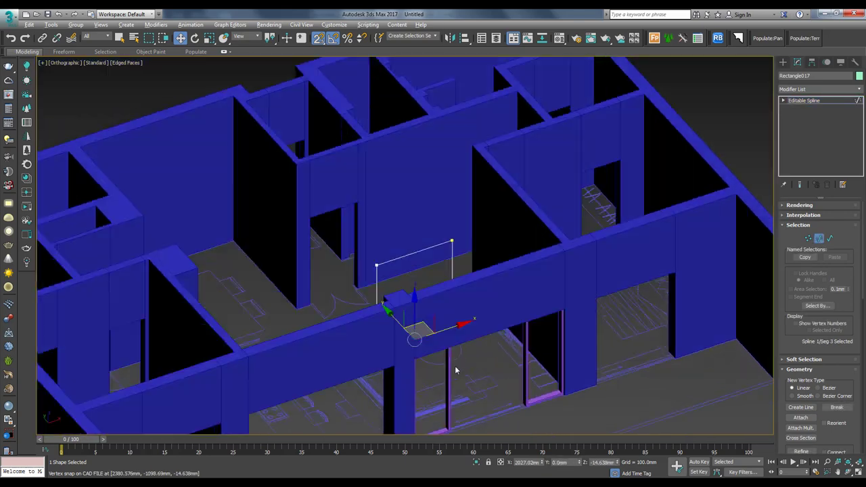
scroll(455, 371, up, 3)
scroll(440, 378, up, 3)
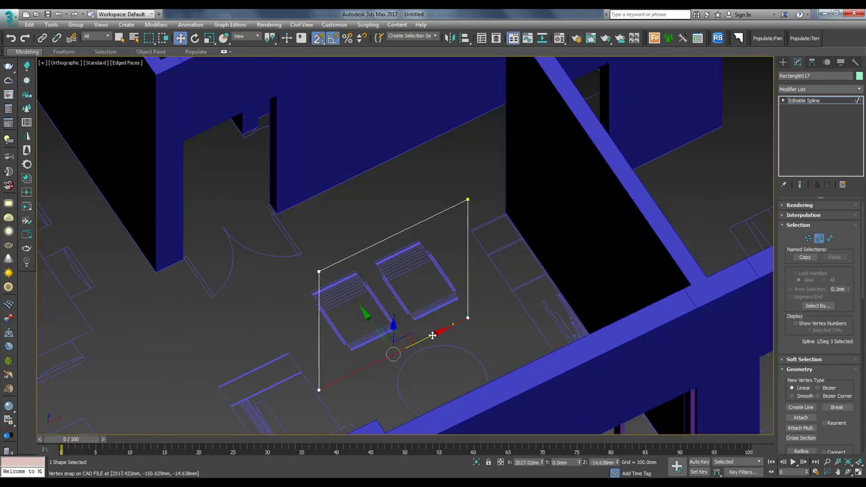
click(428, 377)
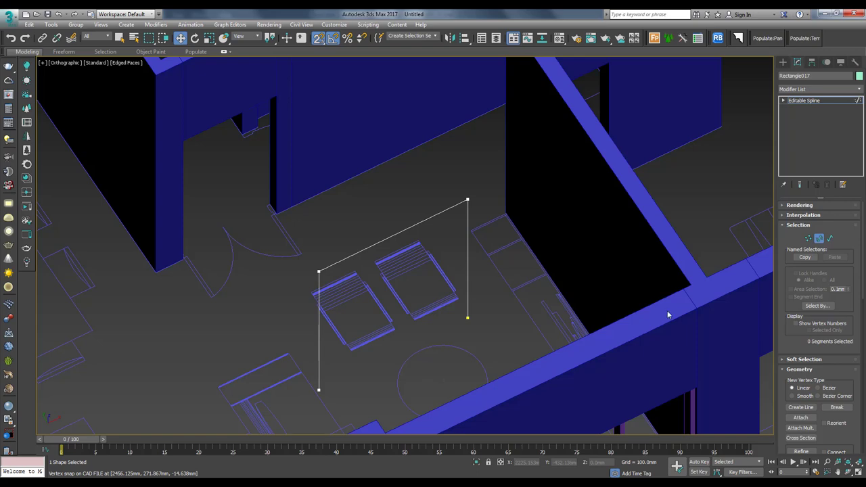
click(804, 100)
In Top view, snap the open three-sided frame onto the middle wall opening
key(t)
scroll(406, 286, down, 4)
scroll(407, 287, down, 2)
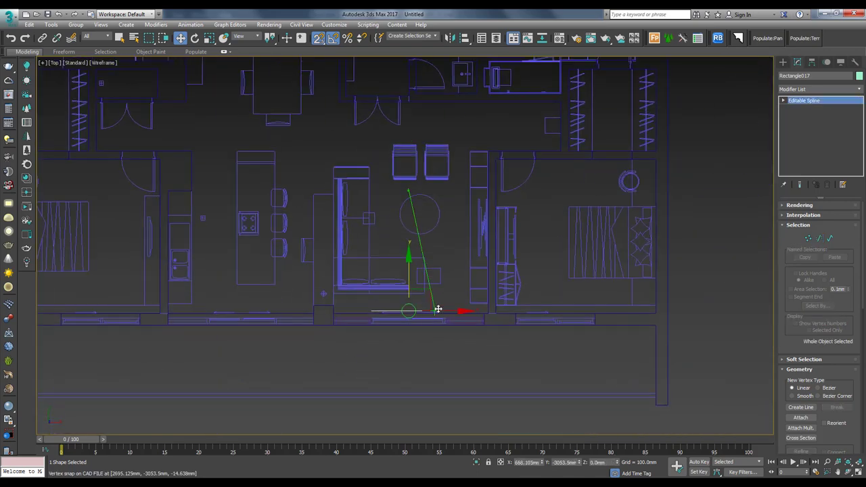
drag(408, 192, 367, 320)
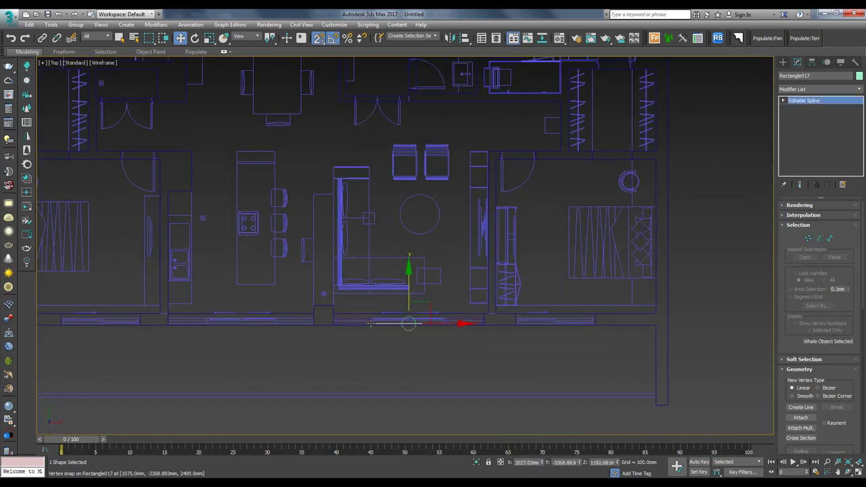
scroll(369, 322, up, 5)
scroll(411, 318, down, 3)
Select the open three-sided spline and give it a 140 mm Extrude modifier
key(f)
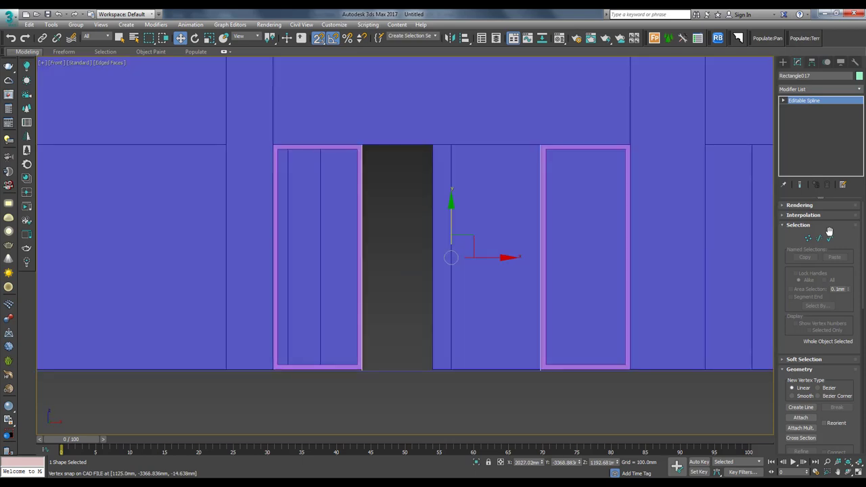
click(830, 238)
key(F3)
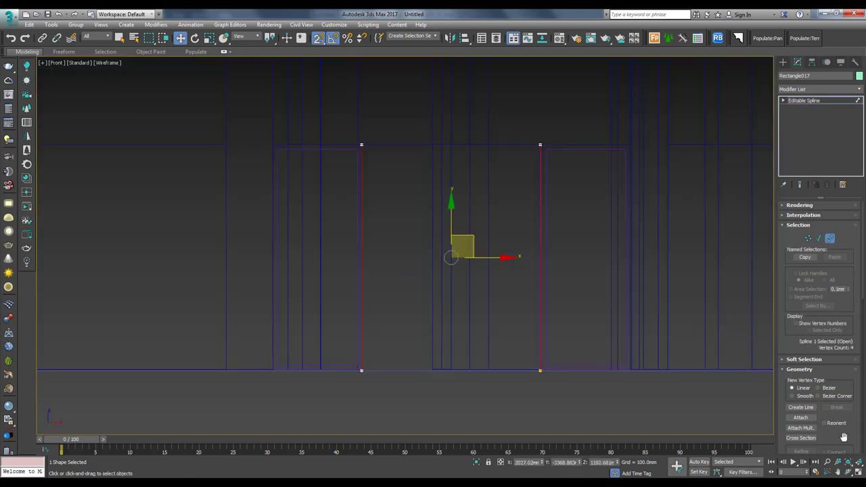
scroll(844, 436, down, 5)
middle_drag(544, 255, 503, 255)
click(503, 255)
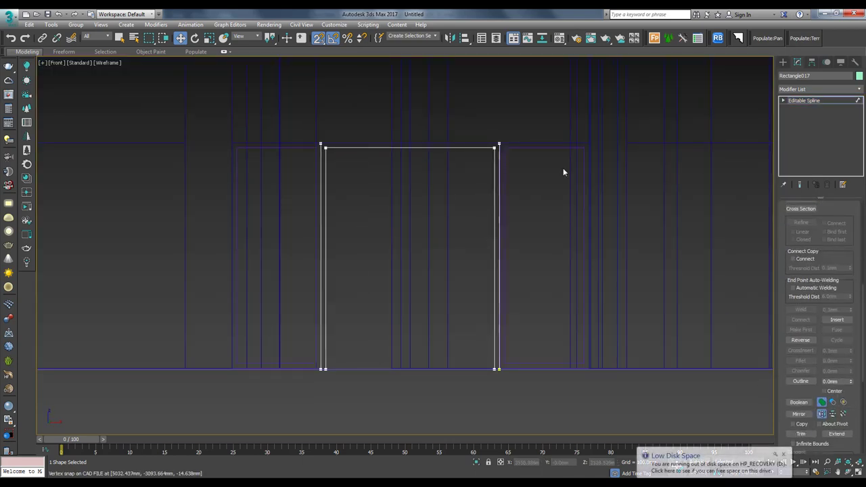
click(821, 88)
scroll(816, 122, down, 3)
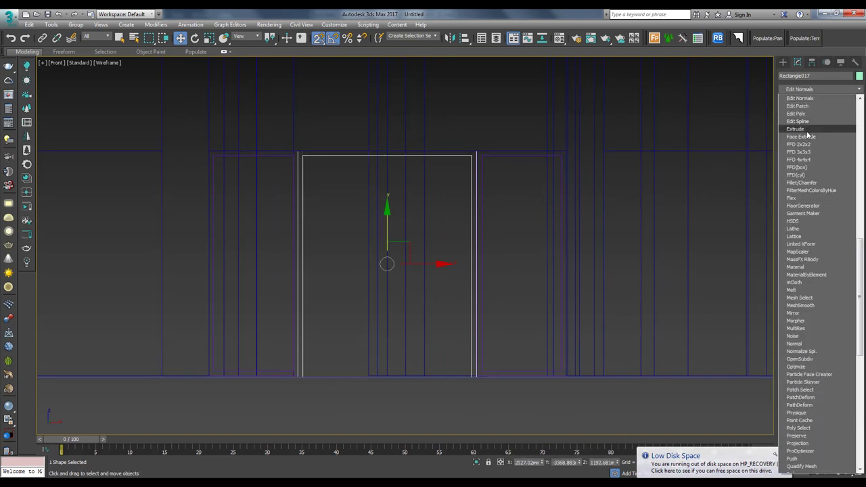
click(805, 129)
In Top view, snap the green middle frame into line with the two door frames
key(t)
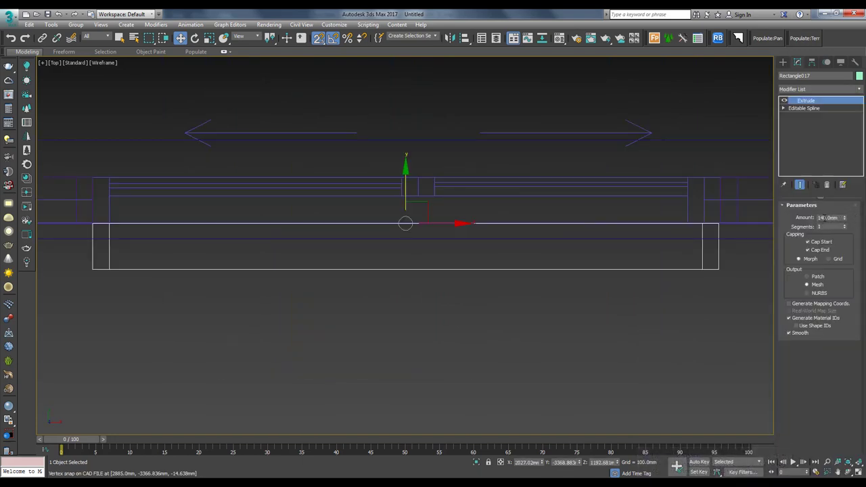
middle_drag(366, 210, 435, 228)
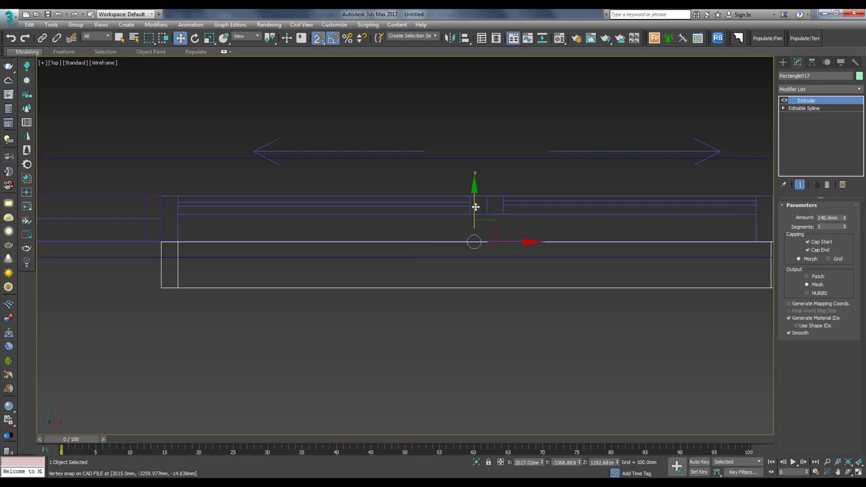
drag(475, 206, 155, 193)
key(F3)
middle_drag(154, 193, 234, 231)
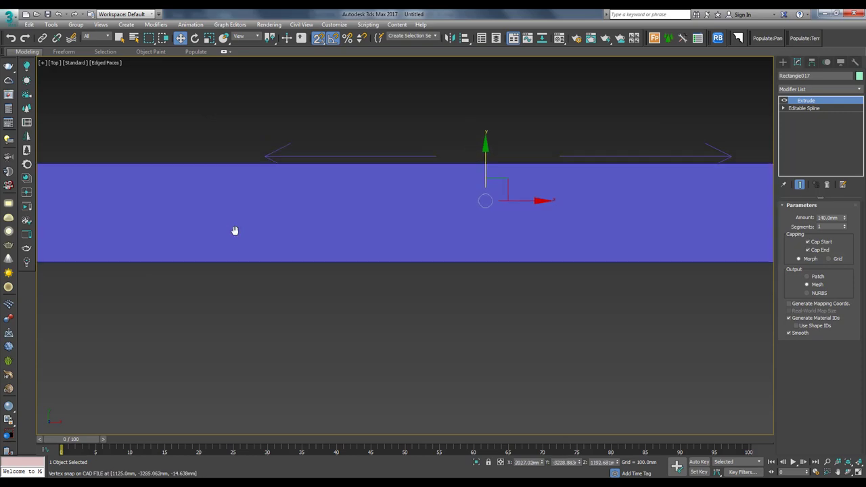
scroll(406, 223, down, 3)
mouse_move(406, 223)
alt+middle_down()
mouse_move(402, 200)
mouse_move(505, 289)
alt+middle_up()
Begin selecting the three door frames in Perspective view
key(p)
click(321, 145)
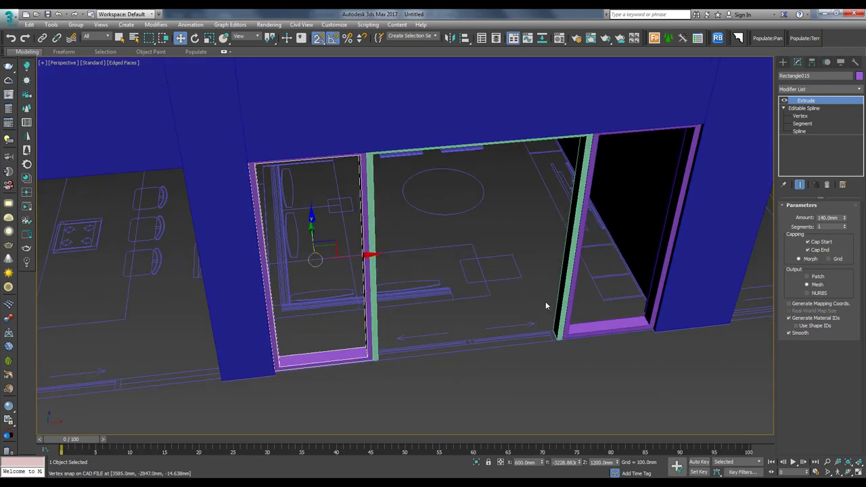
mouse_move(356, 316)
alt+middle_down()
mouse_move(326, 322)
mouse_move(504, 331)
mouse_move(311, 368)
alt+middle_up()
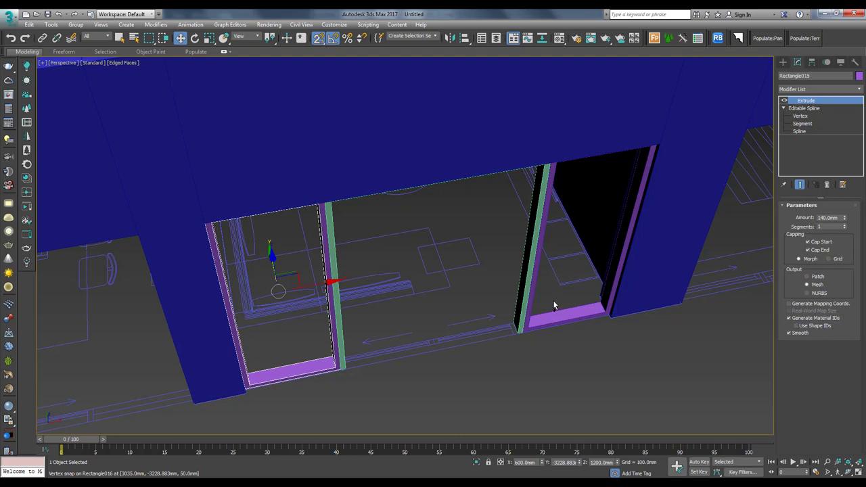
click(495, 333)
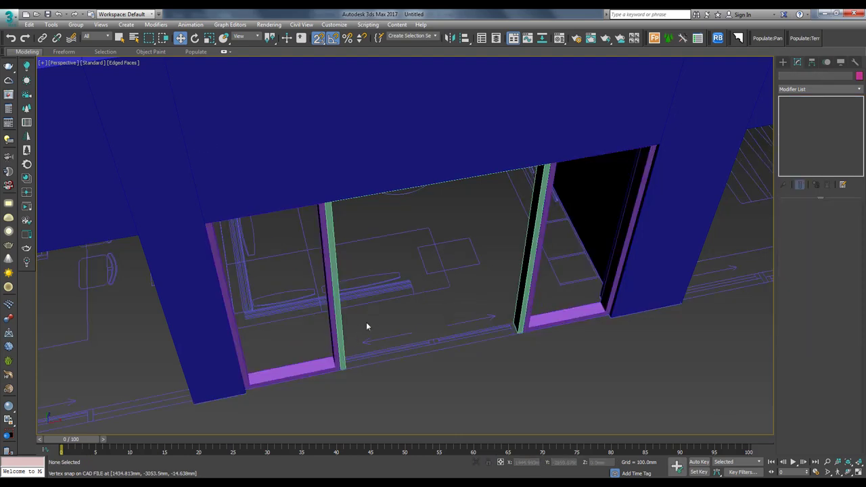
Isolate the three door frames and select the left purple frame in Front view
click(462, 344)
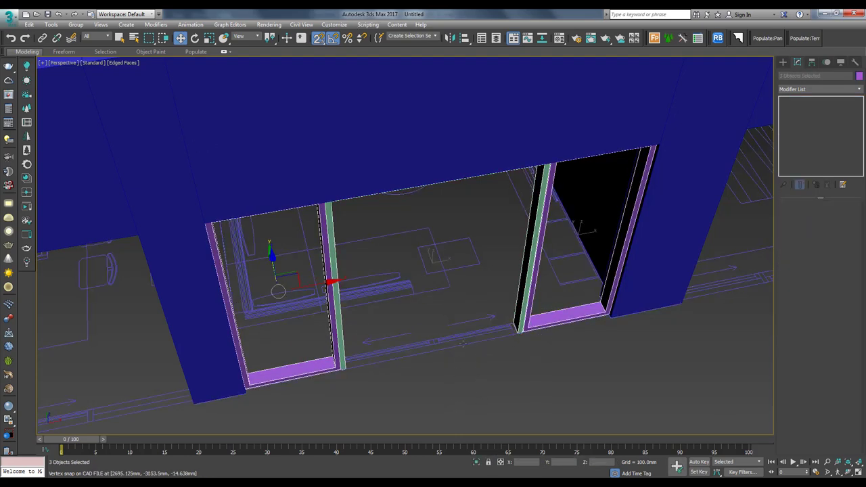
key(alt+q)
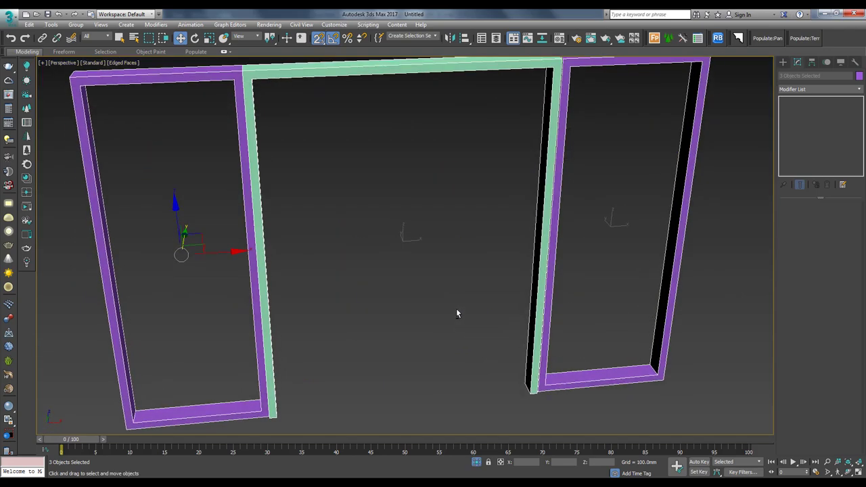
key(f)
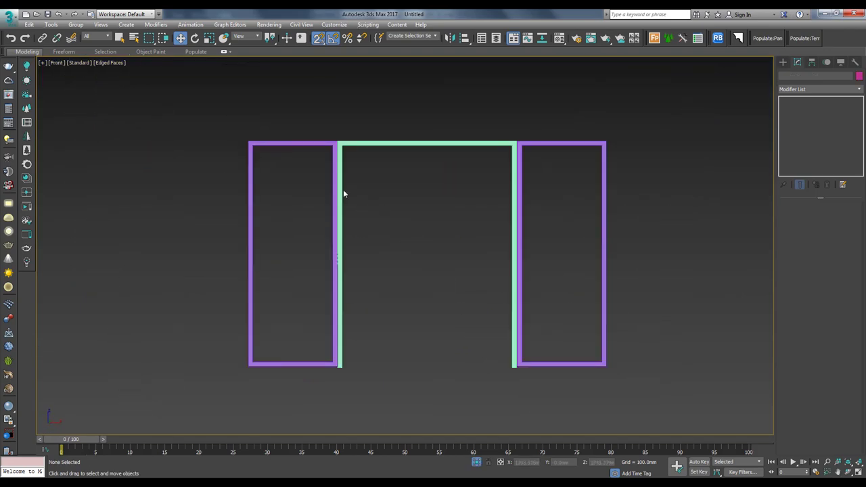
click(307, 143)
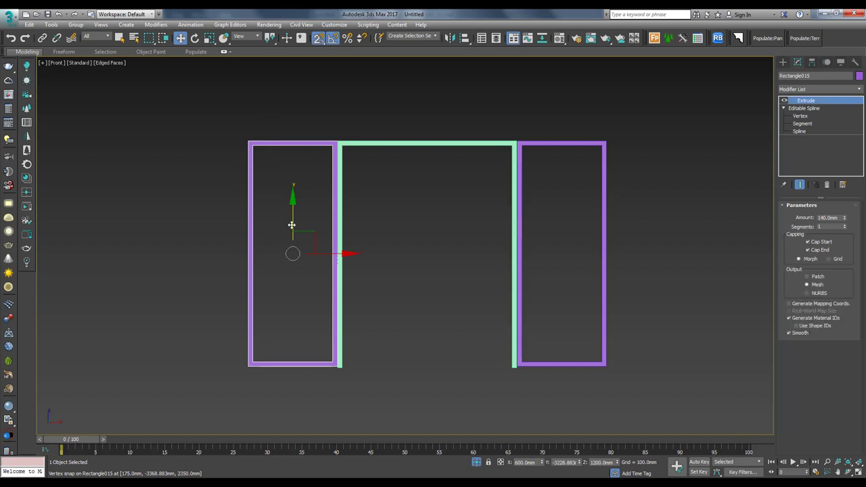
middle_drag(307, 231, 328, 229)
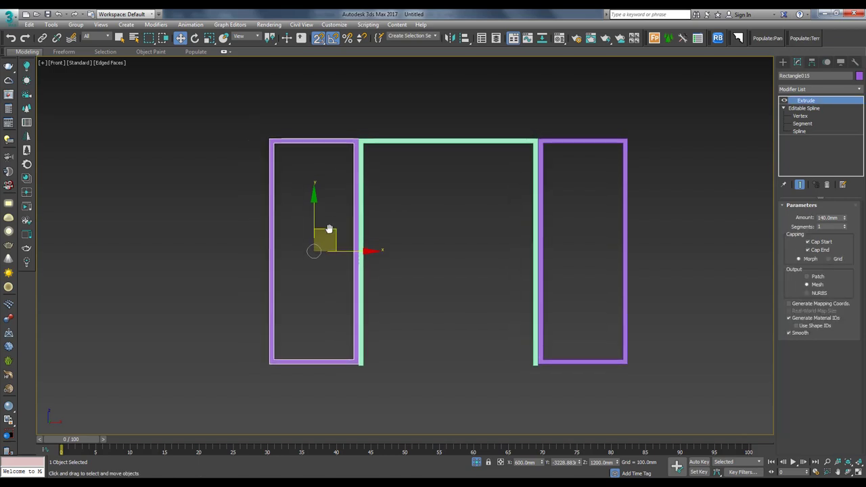
Clone the left frame as a Copy, Rectangle018, and move it right
key(ctrl+v)
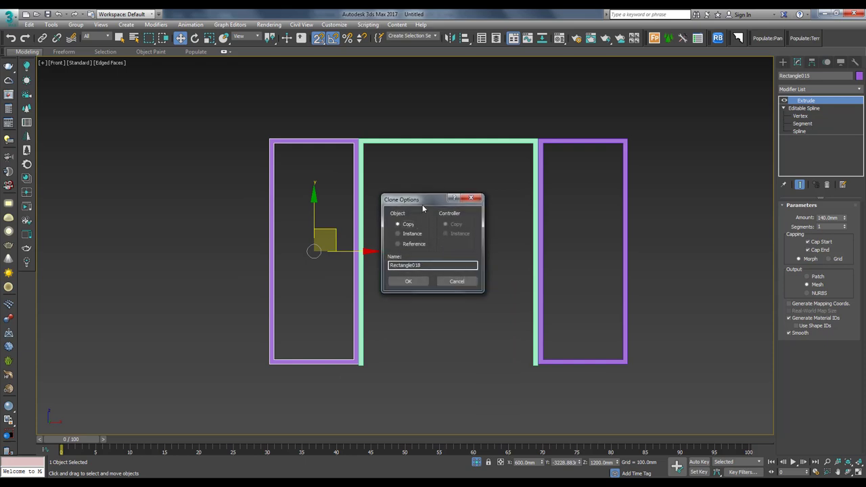
drag(422, 204, 433, 198)
click(420, 274)
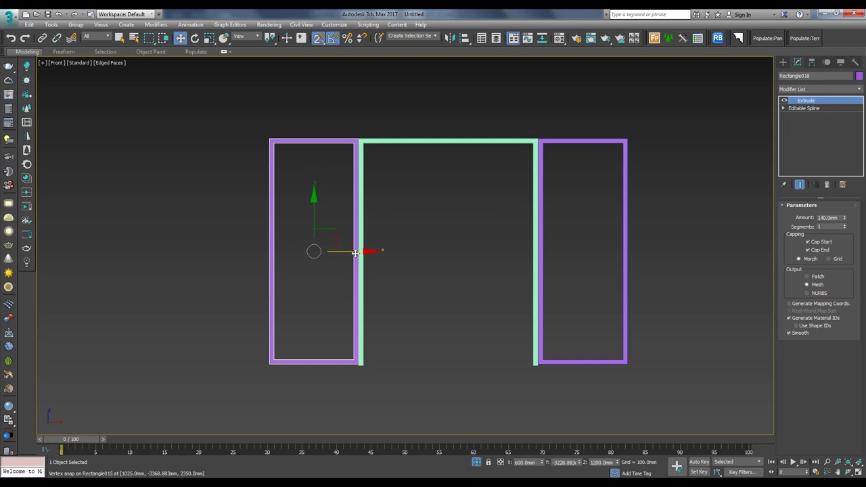
drag(354, 248, 386, 257)
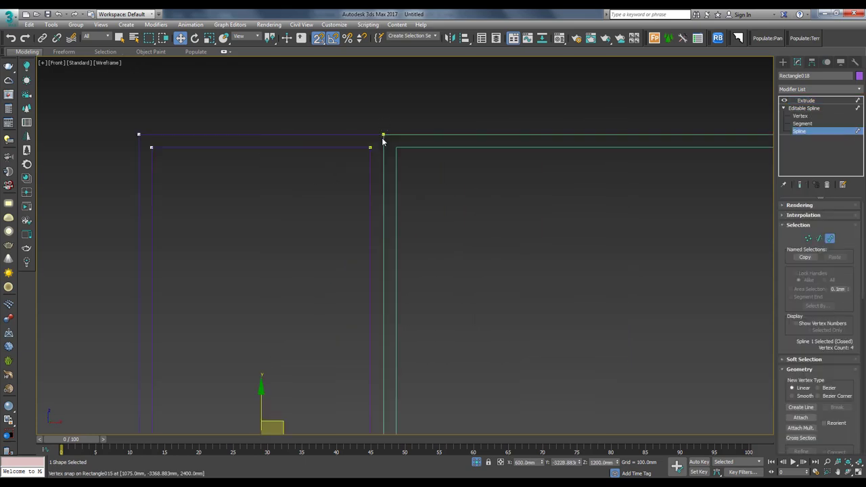
Outline Rectangle018's spline by 50 to nest an inner frame within the door frame
click(383, 140)
scroll(383, 139, down, 3)
scroll(411, 230, down, 2)
scroll(409, 124, up, 2)
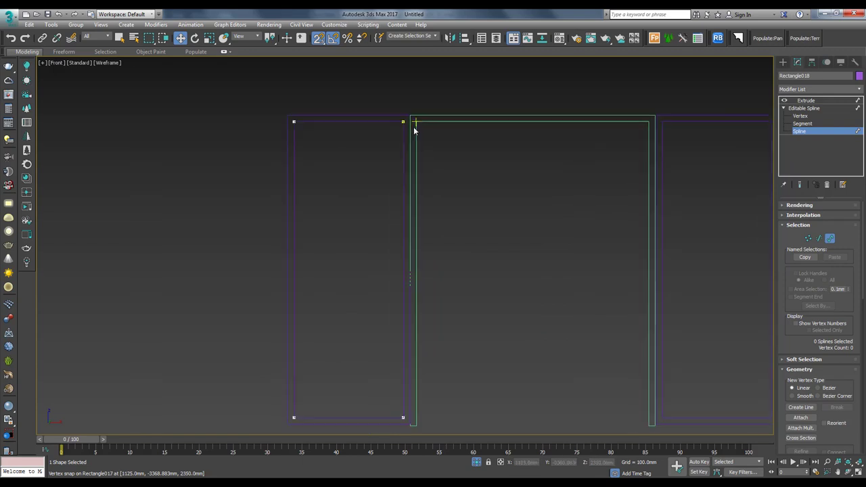
scroll(413, 126, up, 2)
scroll(312, 222, down, 2)
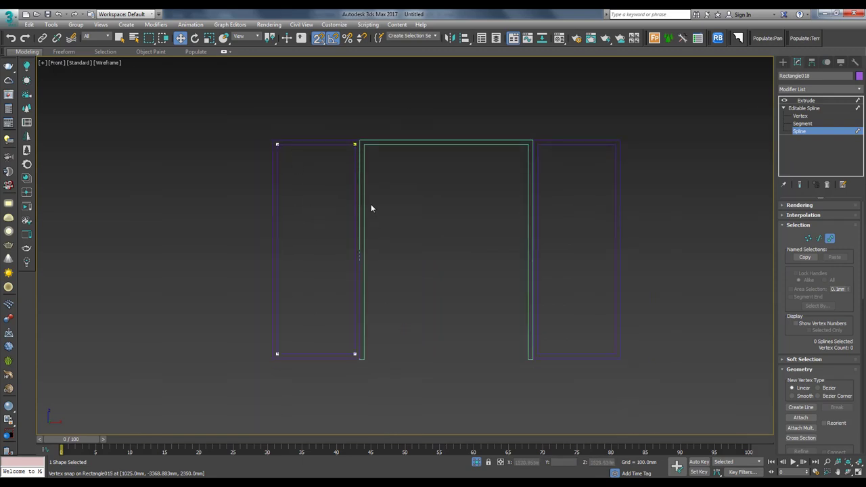
key(F3)
key(ctrl+z)
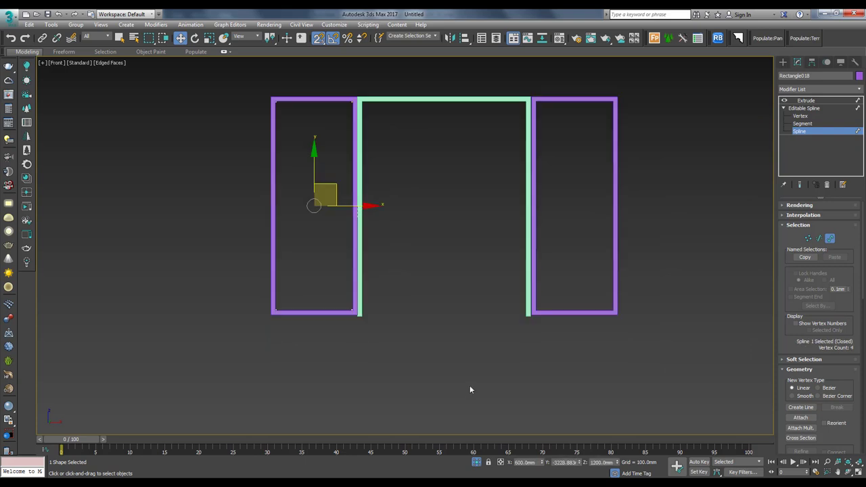
scroll(804, 403, down, 5)
double_click(836, 374)
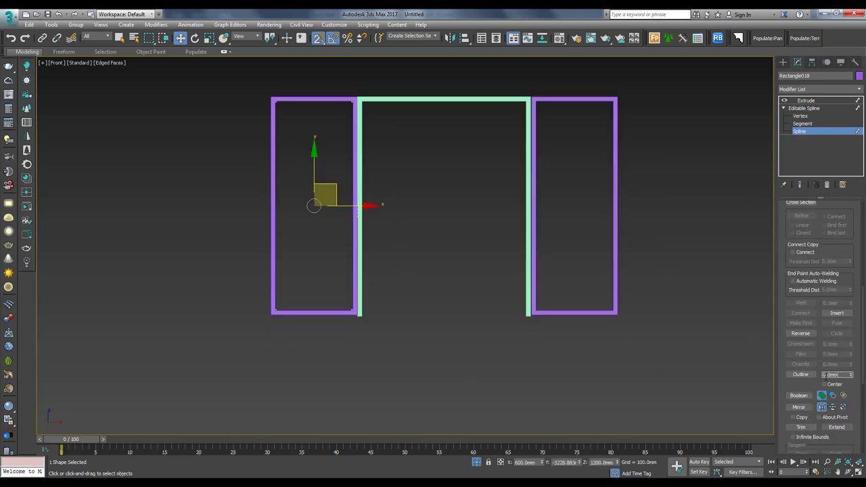
text(50)
key(Return)
click(805, 100)
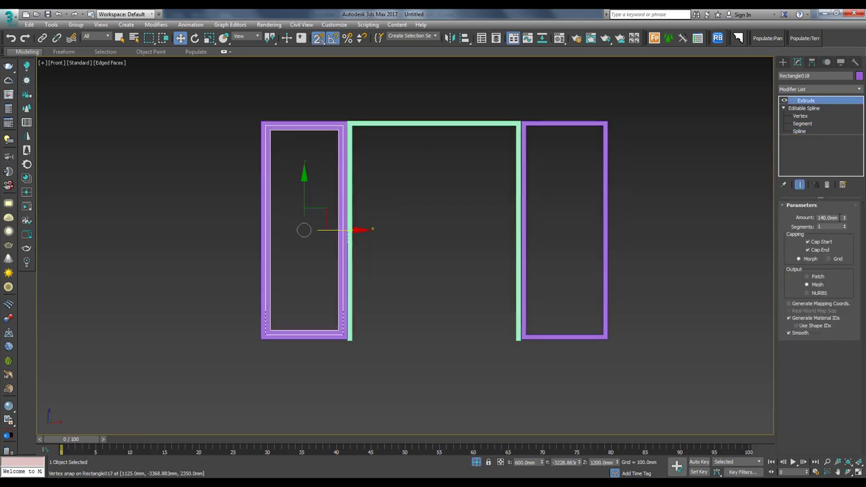
Snap Rectangle018 onto the left frame in Top view, extrude it 80 mm, and nudge it into place
key(t)
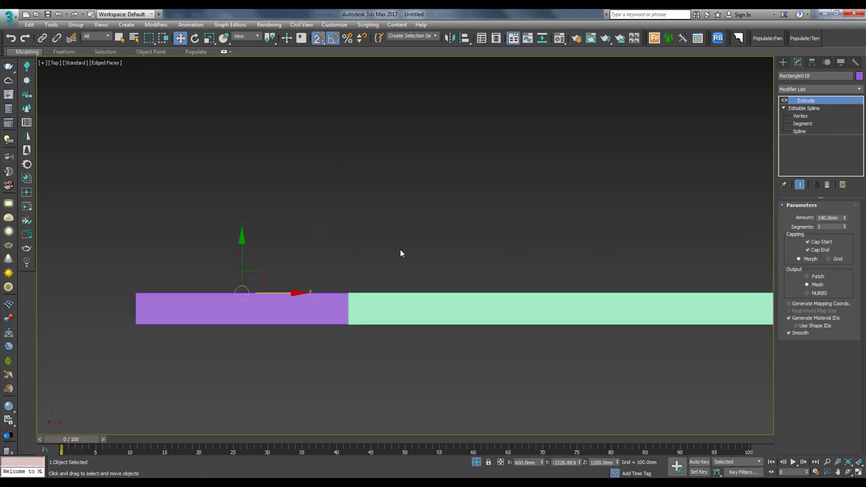
scroll(400, 253, up, 5)
key(F3)
scroll(339, 260, down, 2)
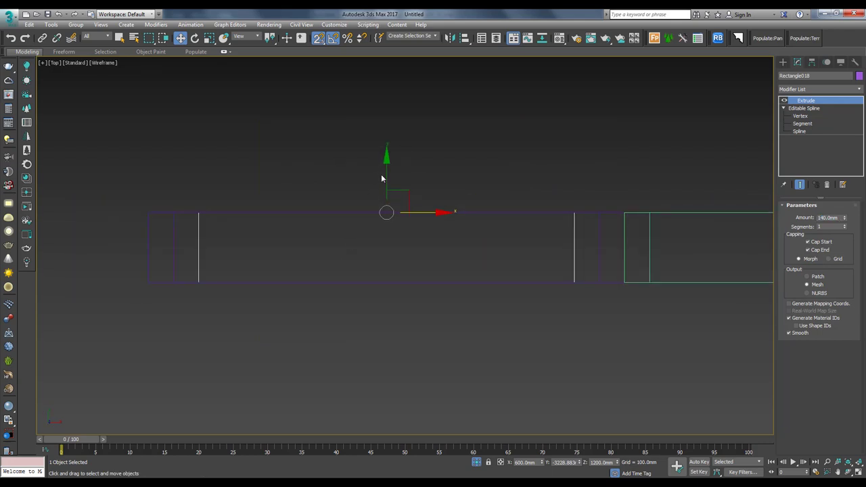
drag(381, 178, 265, 234)
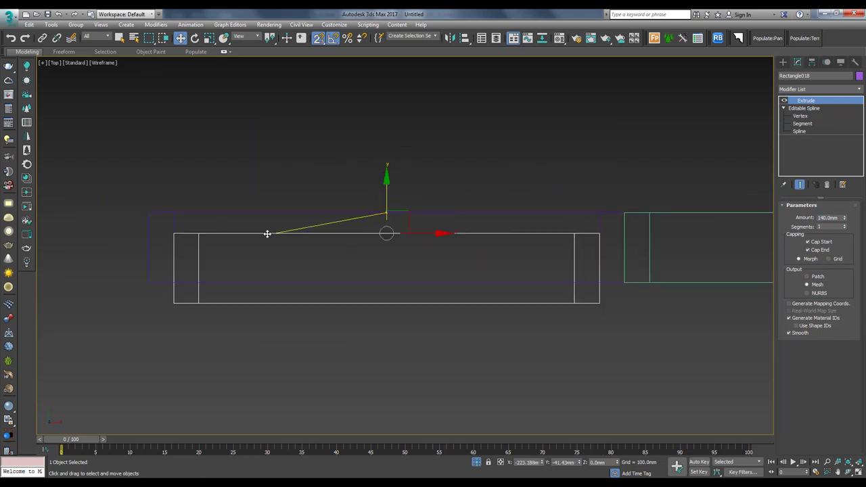
double_click(828, 218)
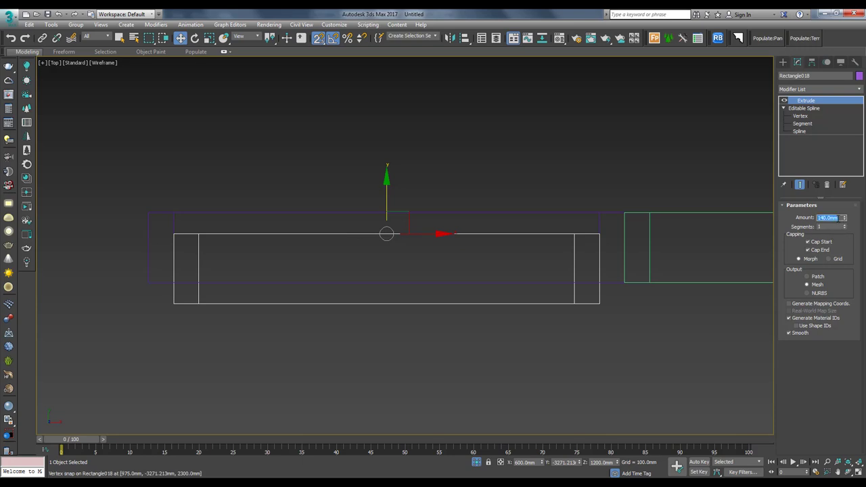
text(80)
key(Return)
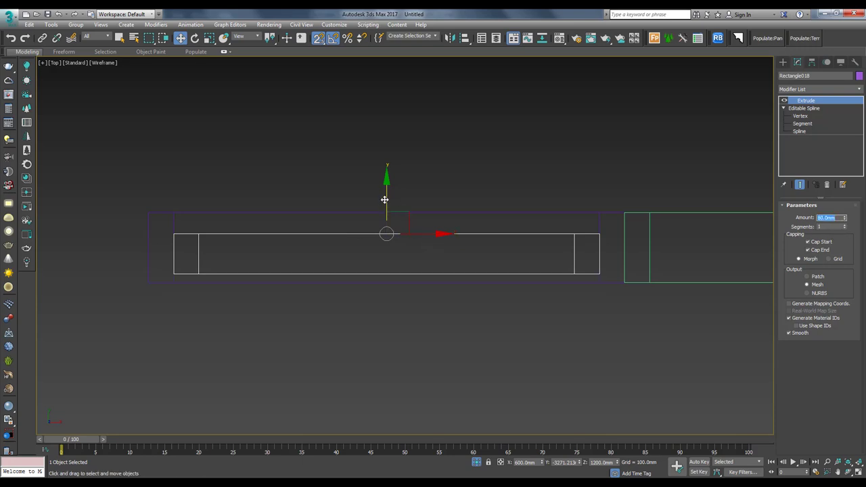
drag(385, 199, 384, 194)
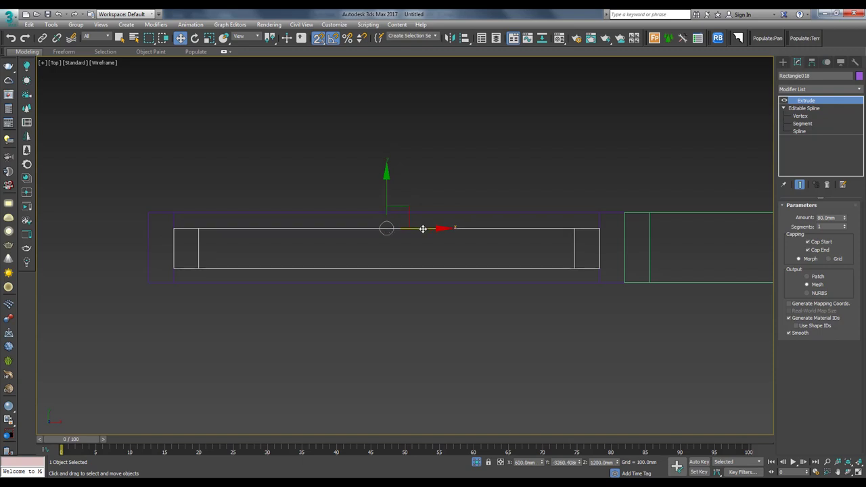
key(f)
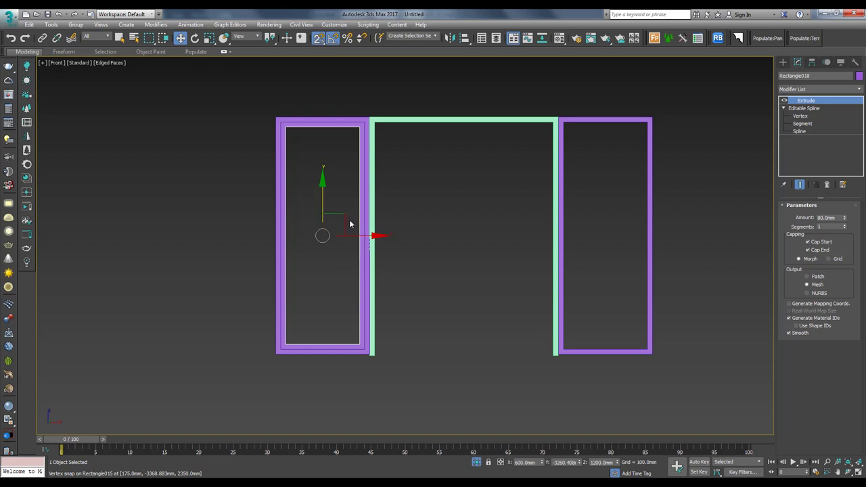
Clone the inner door frame in place as an independent copy named Rectangle019
middle_drag(349, 224, 388, 235)
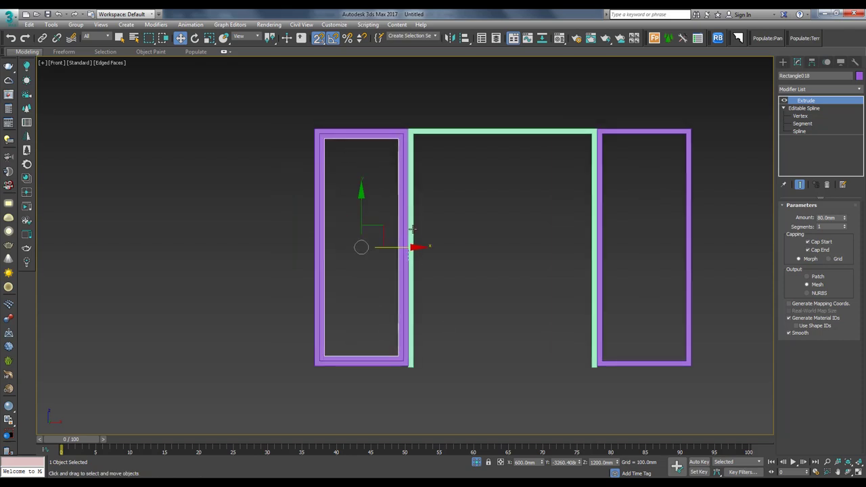
shift+drag(413, 228, 412, 227)
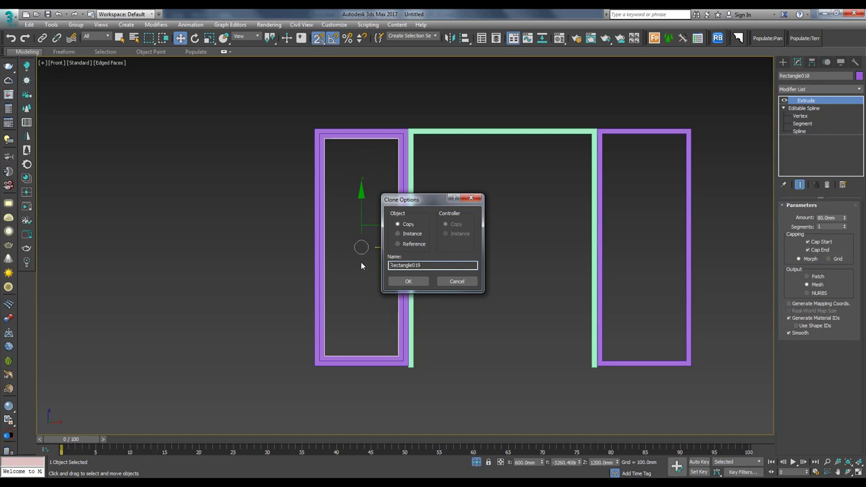
drag(412, 199, 542, 181)
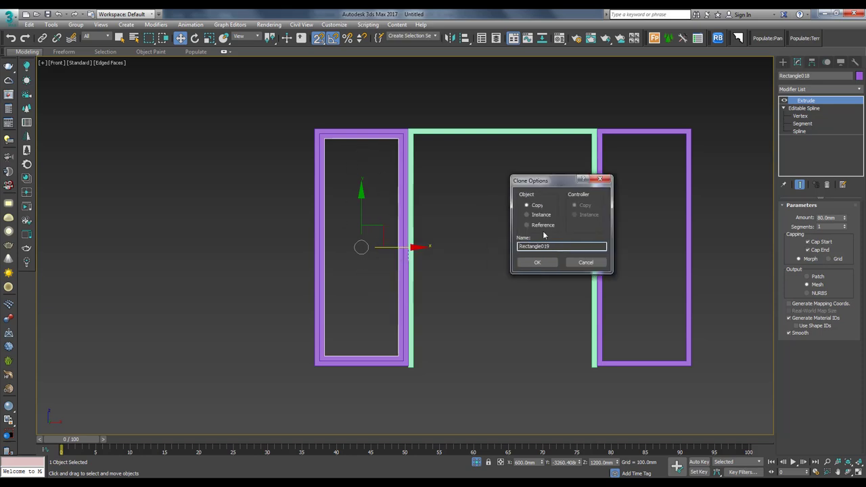
click(538, 261)
middle_drag(762, 69, 767, 100)
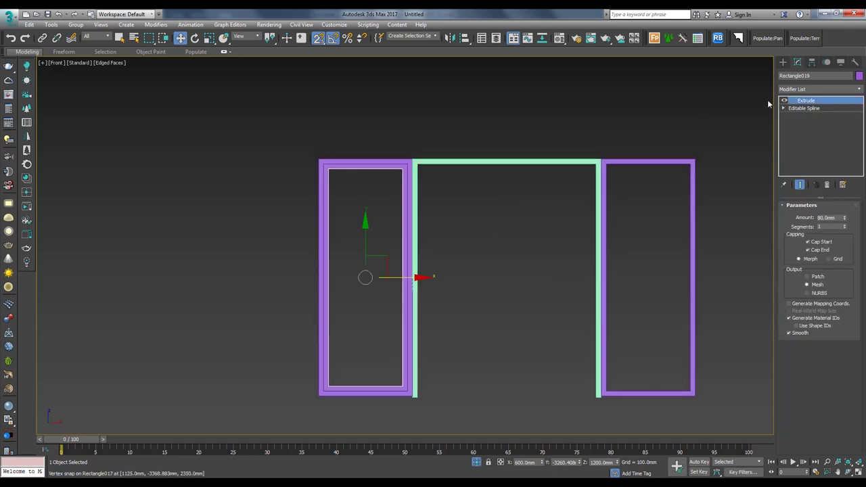
Delete Rectangle019's inner spline so the extruded copy becomes a solid door panel
click(782, 108)
click(799, 130)
scroll(376, 145, up, 3)
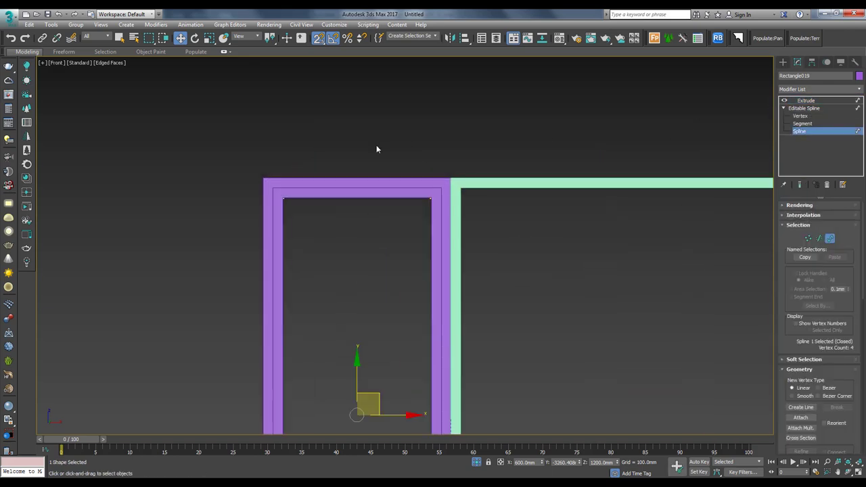
key(F3)
drag(443, 195, 439, 198)
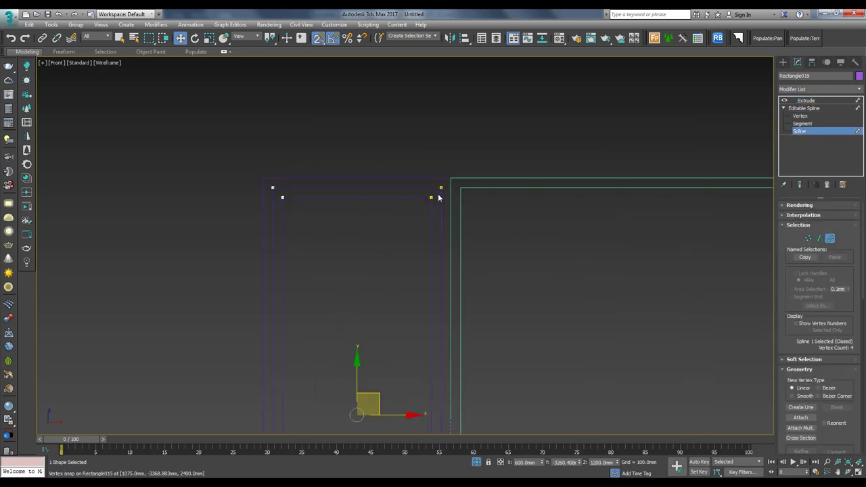
key(F3)
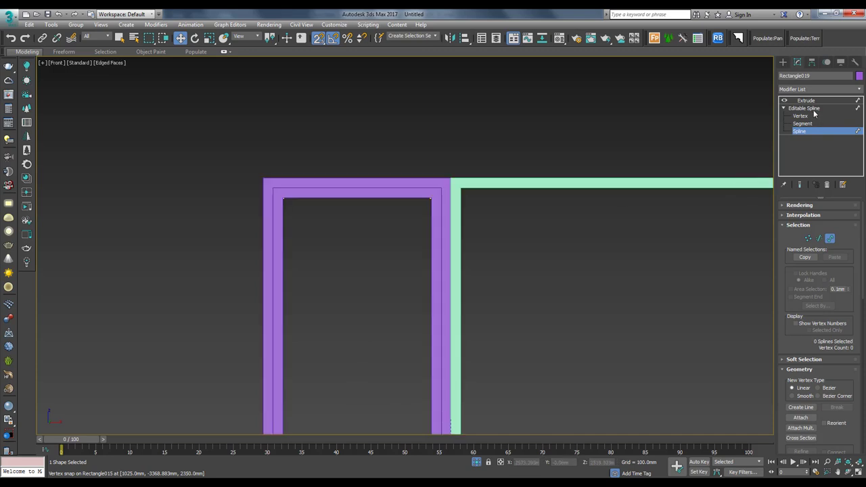
click(811, 109)
click(806, 100)
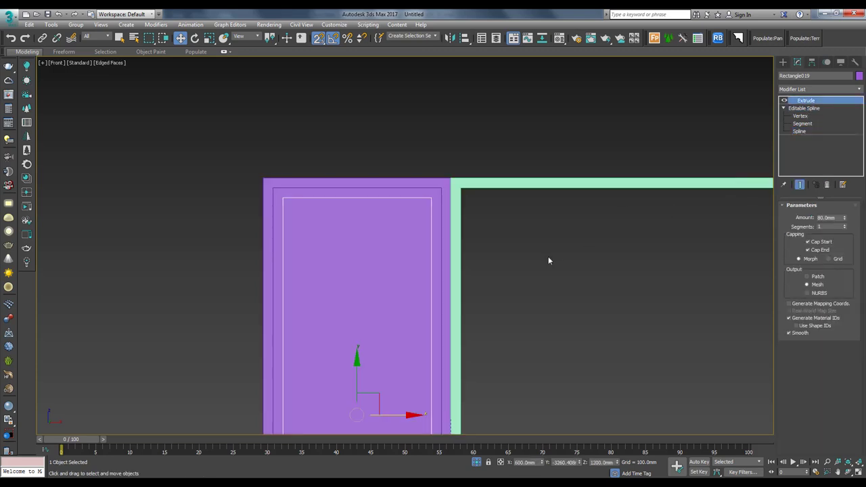
scroll(547, 259, down, 2)
scroll(507, 187, down, 2)
alt+middle_drag(434, 251, 431, 184)
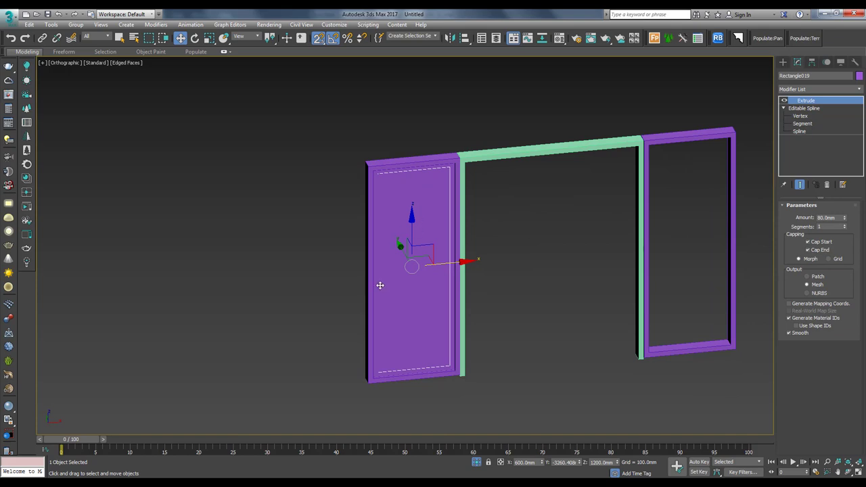
Set the panel's extrusion amount to 12 mm
alt+middle_drag(381, 286, 394, 340)
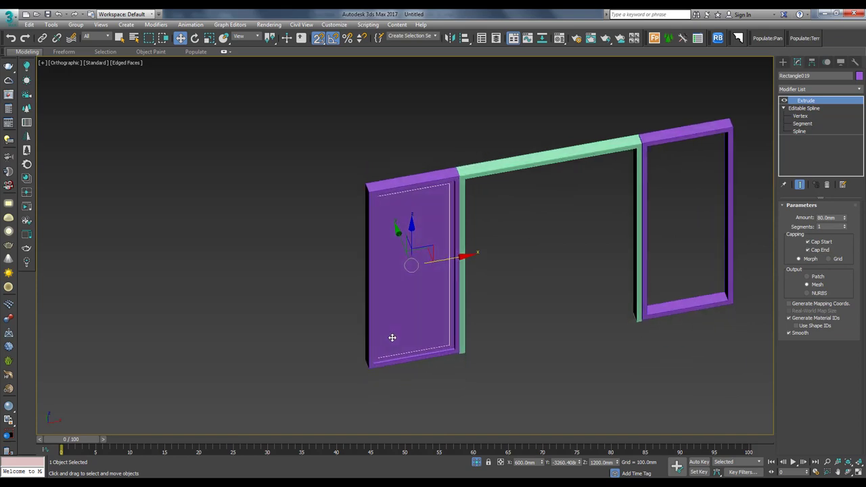
double_click(828, 217)
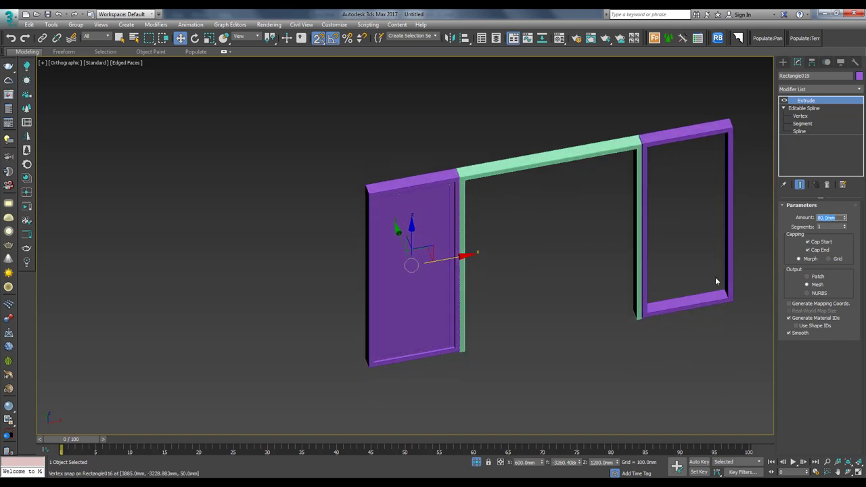
text(12)
key(Return)
alt+middle_drag(715, 276, 404, 266)
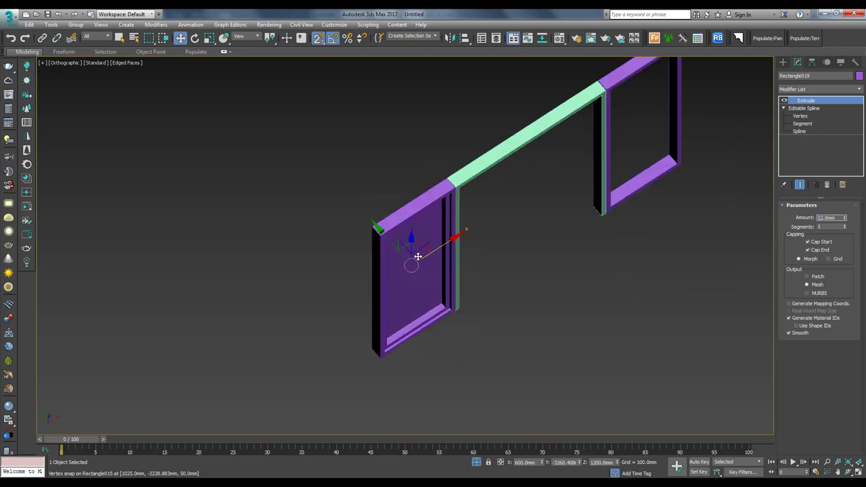
In Top view, move the panel to the middle of the frame depth, then select the door parts
key(f)
key(t)
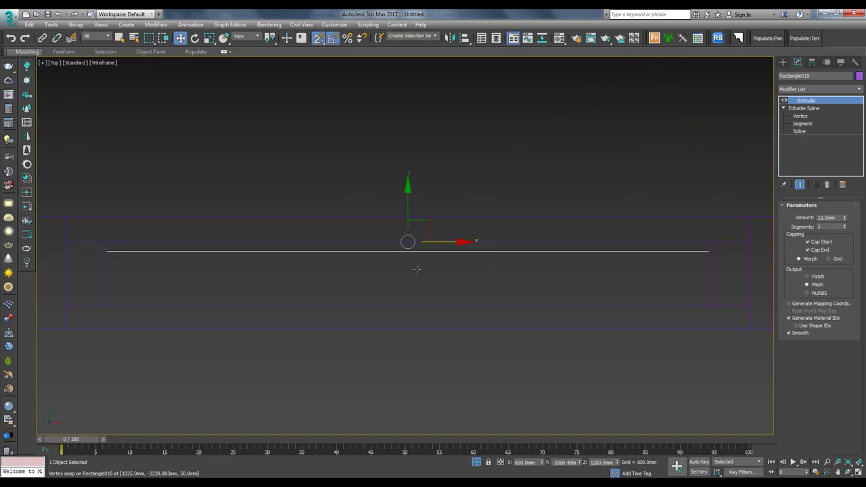
scroll(413, 250, down, 3)
drag(415, 220, 456, 265)
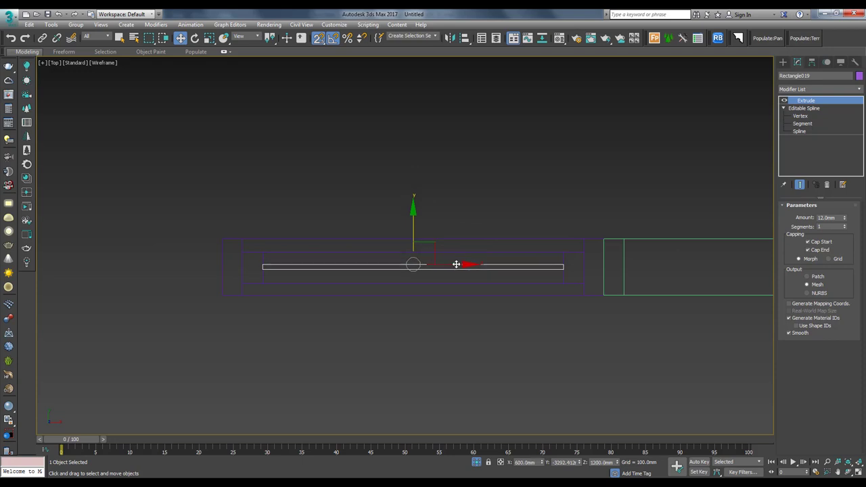
key(ctrl+a)
key(shift+z)
Inspect the door panel's edge in perspective with edged faces shown
key(shift+z)
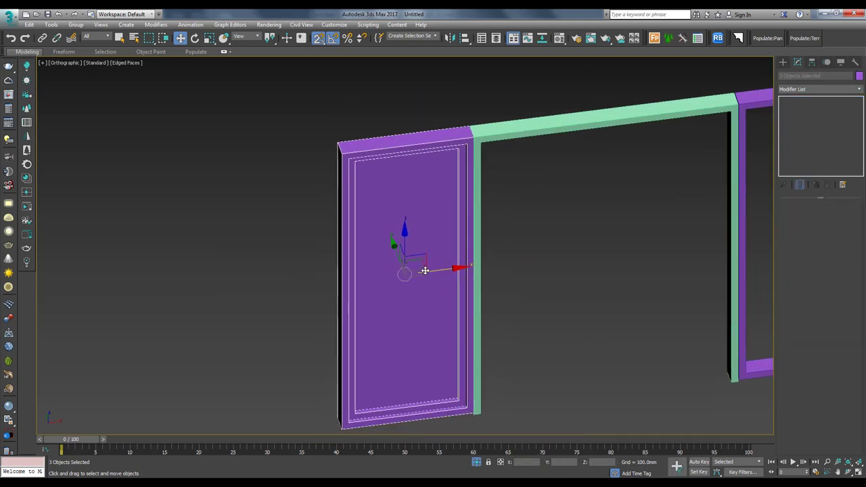
key(shift+z)
key(shift+z)
key(shift+z)
key(F4)
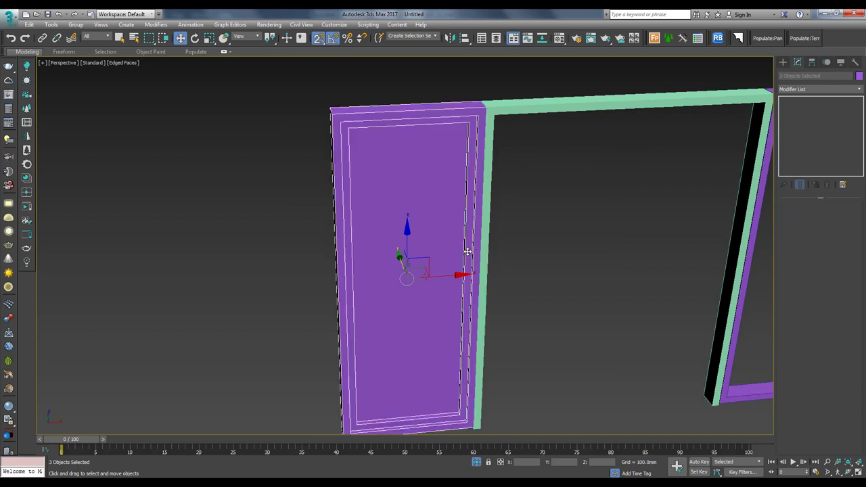
key(shift+z)
key(shift+z)
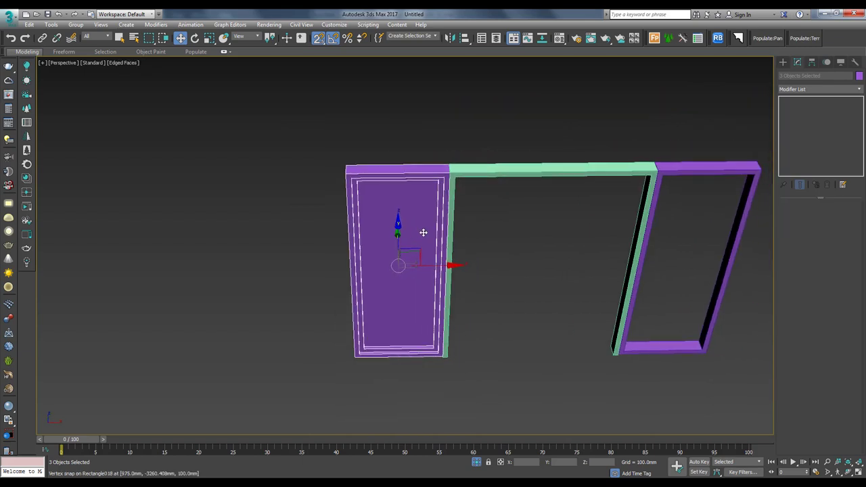
alt+click(416, 225)
mouse_move(339, 141)
alt+middle_down()
mouse_move(429, 224)
mouse_move(416, 195)
mouse_move(408, 221)
mouse_move(400, 149)
mouse_move(392, 172)
mouse_move(377, 169)
alt+middle_up()
scroll(400, 149, up, 2)
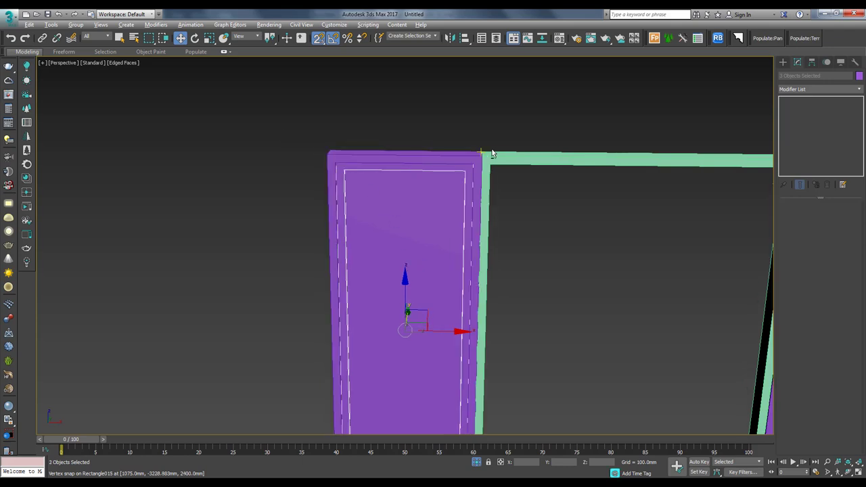
alt+middle_drag(317, 145, 289, 137)
scroll(396, 210, down, 1)
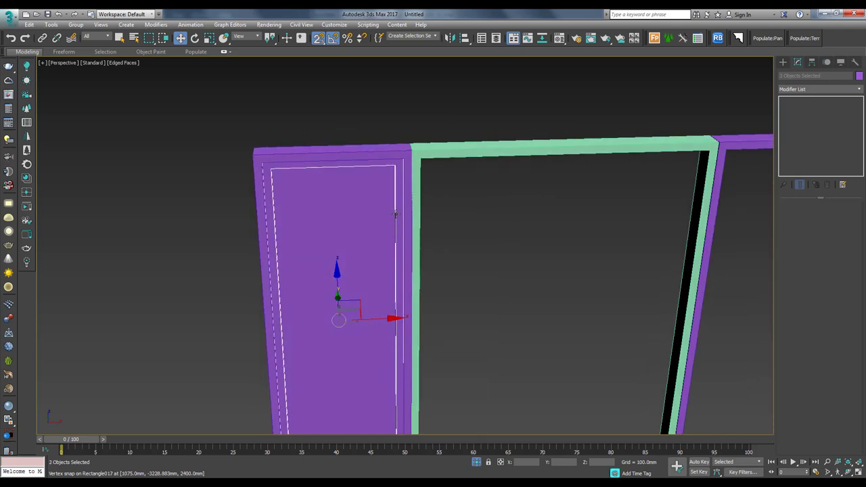
scroll(372, 202, down, 2)
scroll(362, 205, down, 1)
Check the doors from the front, then select all seven door pieces
key(f)
scroll(499, 193, up, 3)
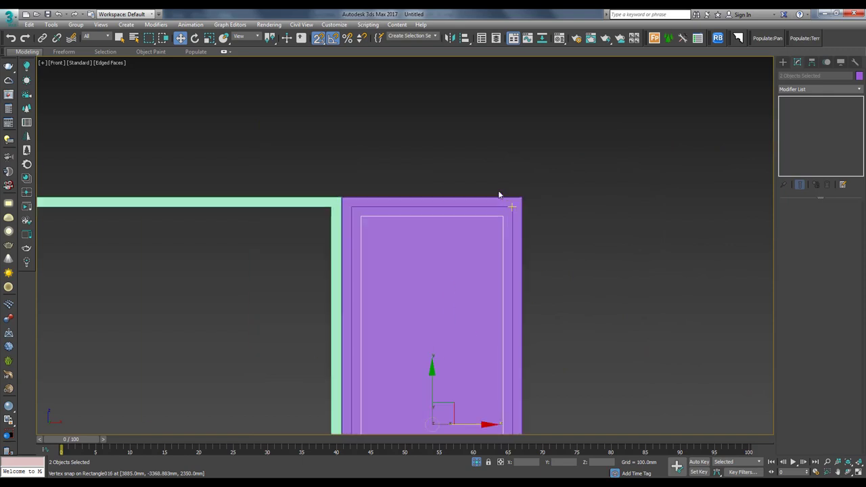
scroll(512, 204, down, 1)
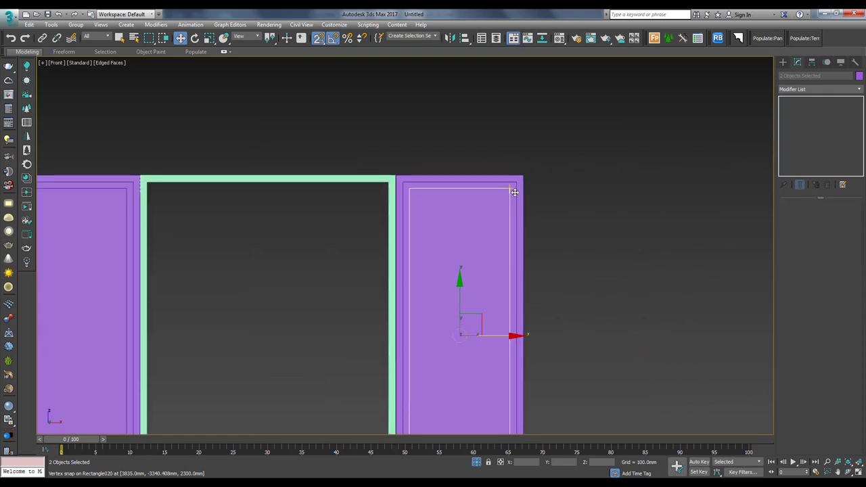
scroll(514, 203, down, 2)
mouse_move(518, 245)
alt+middle_down()
mouse_move(482, 234)
mouse_move(415, 307)
mouse_move(369, 314)
alt+middle_up()
key(F4)
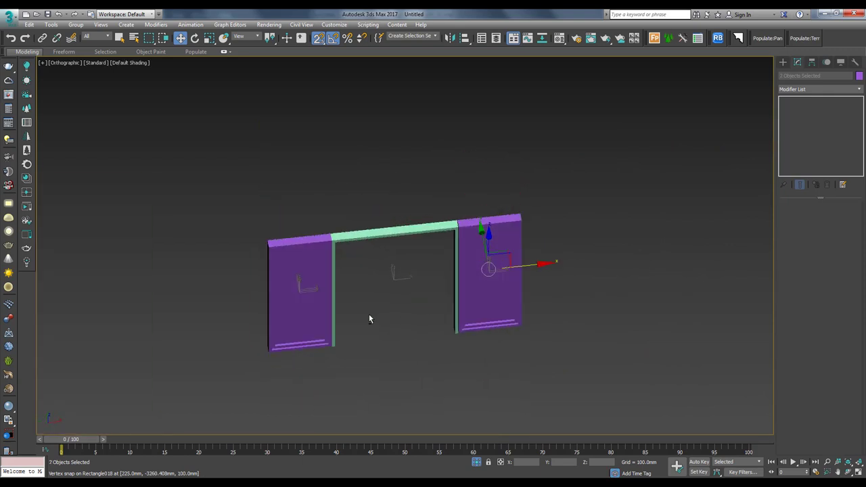
click(399, 200)
drag(265, 218, 621, 357)
key(p)
alt+middle_drag(621, 357, 561, 284)
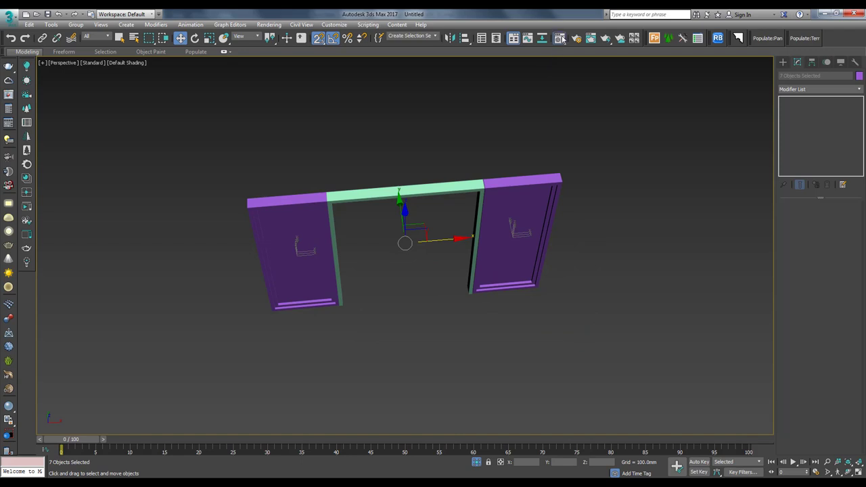
Set Material #1's diffuse to dark grey and assign it to the door frames
click(560, 38)
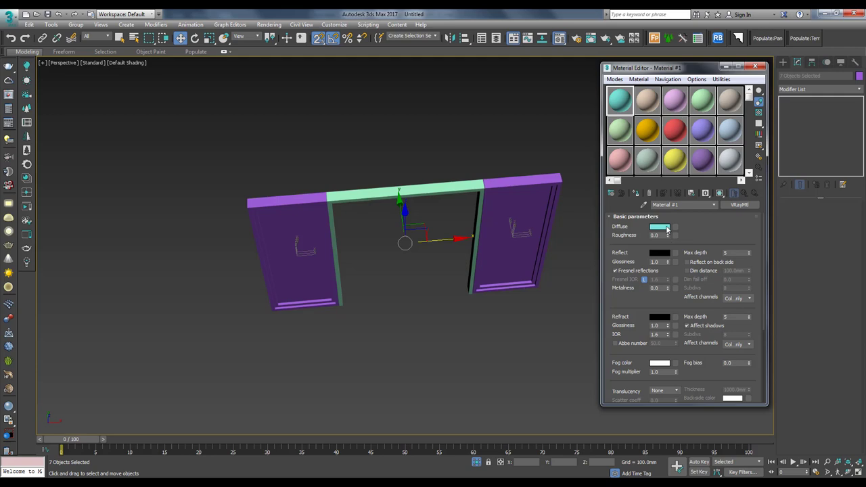
click(666, 228)
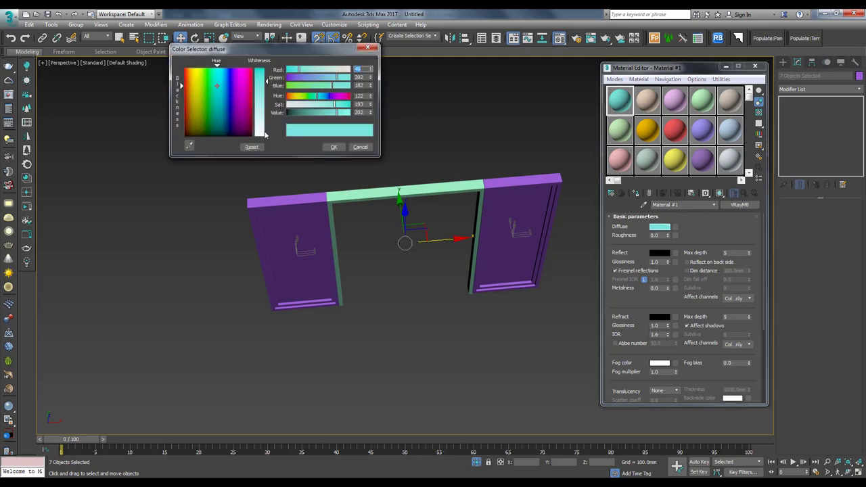
click(260, 111)
click(333, 147)
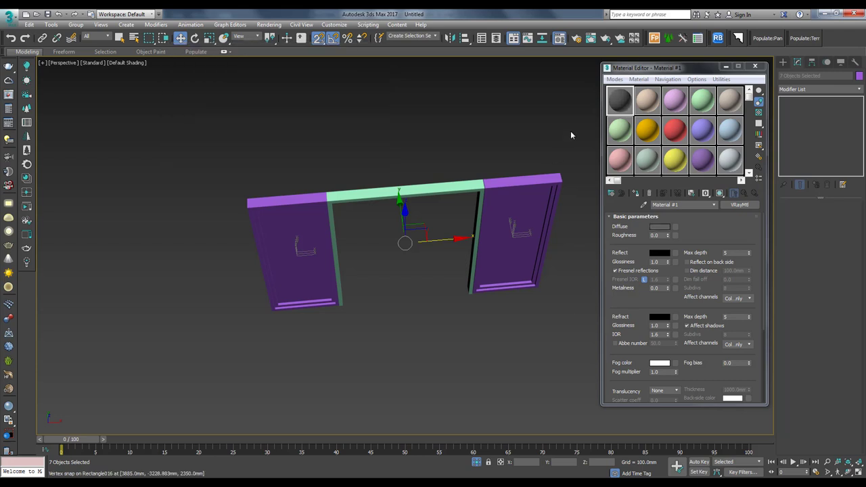
click(640, 195)
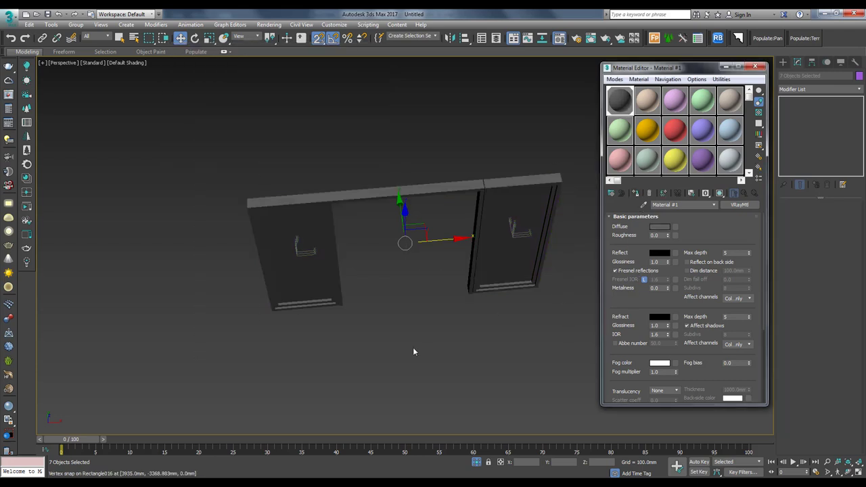
Make Material #2 white and assign it to both door panels
key(F4)
click(270, 195)
scroll(271, 195, up, 3)
click(270, 194)
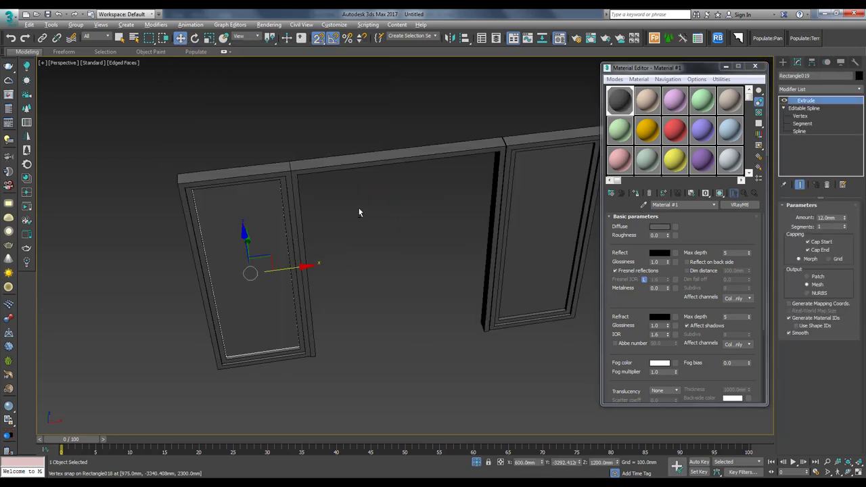
ctrl+click(567, 166)
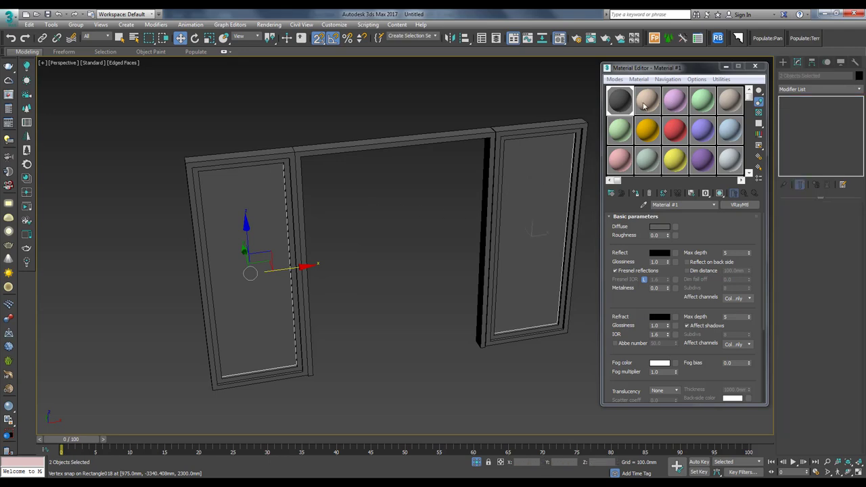
click(646, 101)
click(660, 226)
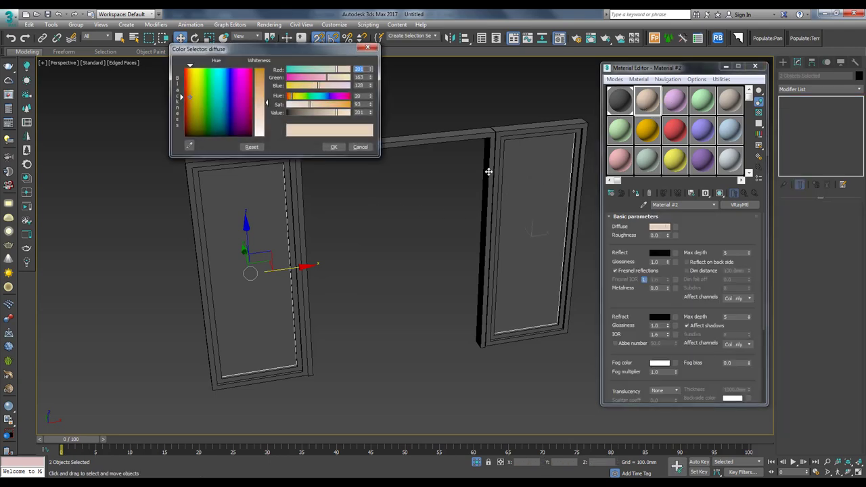
drag(260, 108, 260, 68)
click(334, 147)
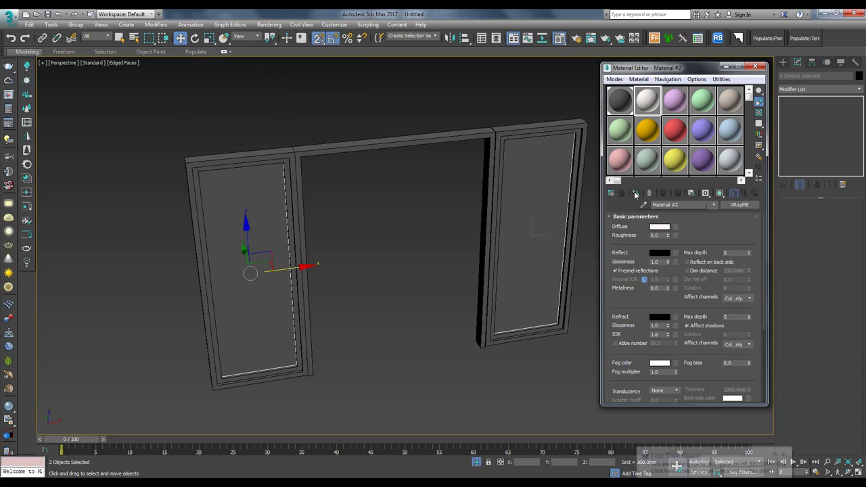
click(306, 178)
Select all seven door objects and orbit around them to review the materials
key(ctrl+a)
alt+middle_drag(528, 271, 547, 287)
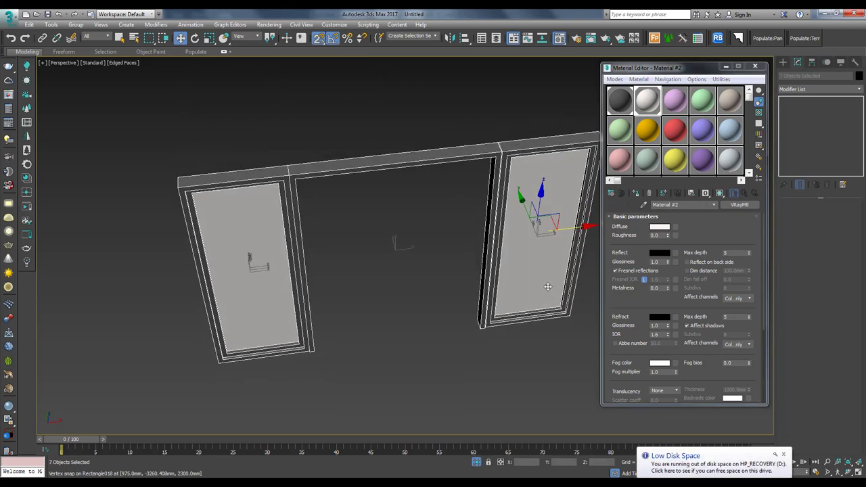
scroll(547, 287, down, 3)
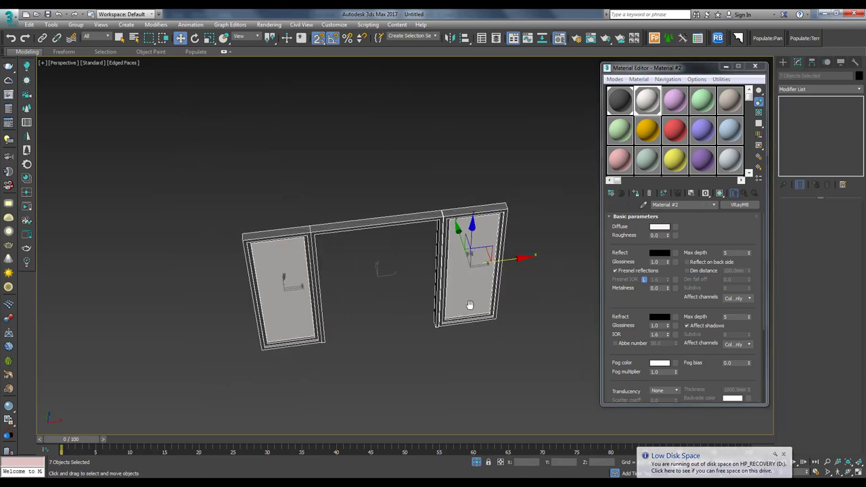
alt+middle_drag(522, 202, 230, 180)
drag(230, 180, 512, 373)
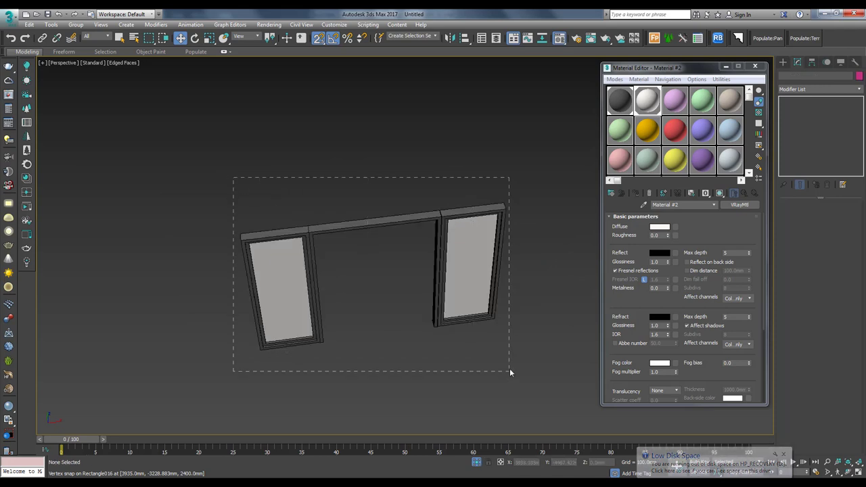
Select the seven door objects and show Top view in wireframe with hidden objects restored
key(f)
click(348, 174)
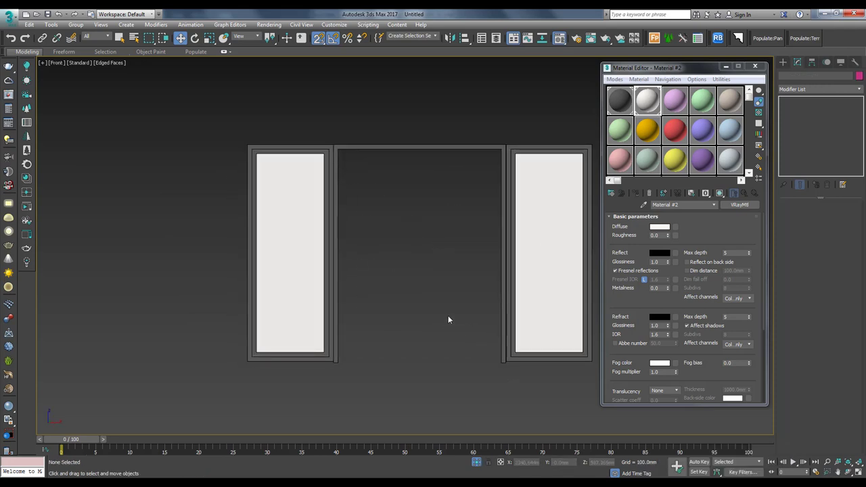
key(ctrl+a)
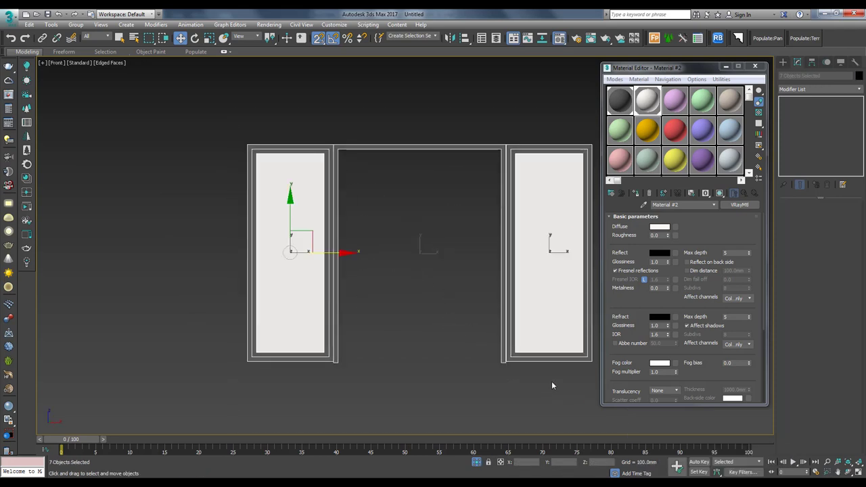
key(t)
key(m)
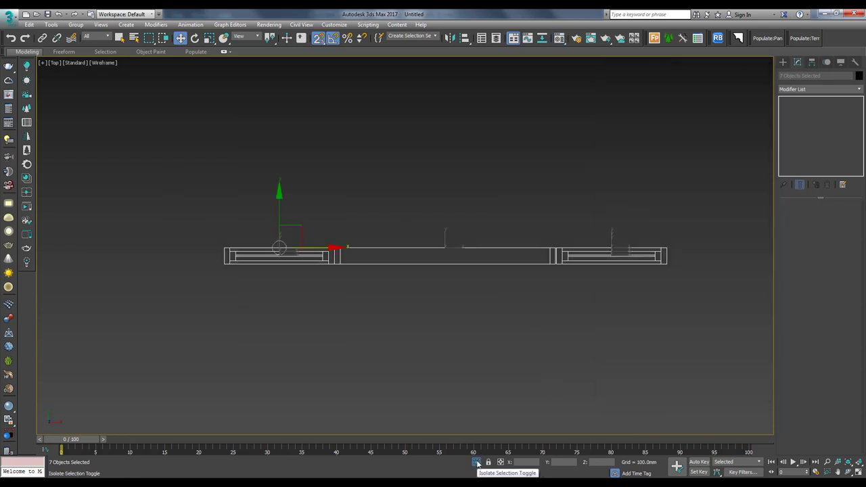
click(477, 463)
scroll(636, 311, up, 1)
scroll(512, 290, up, 3)
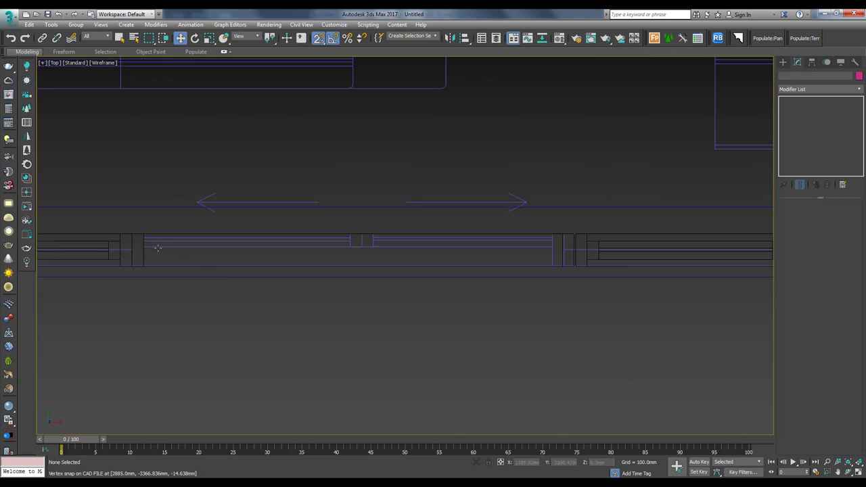
middle_drag(134, 262, 270, 261)
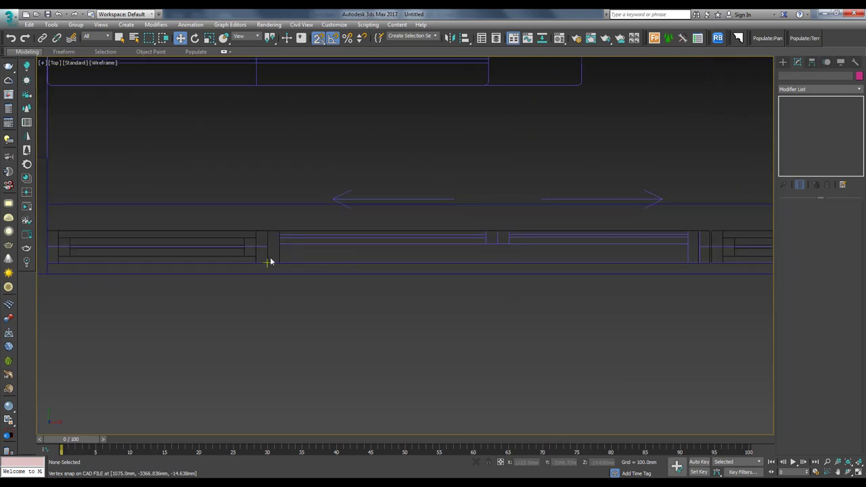
Copy panel Rectangle018 into the centre opening and snap it to the plan edge
click(247, 261)
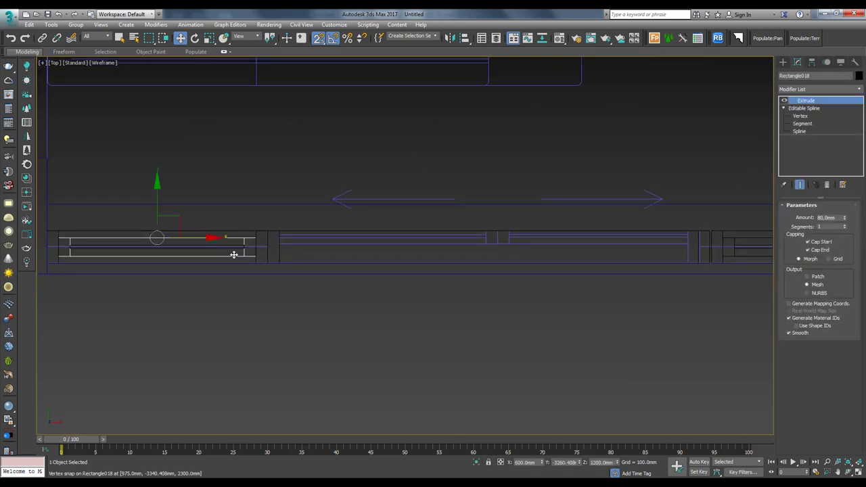
key(F8)
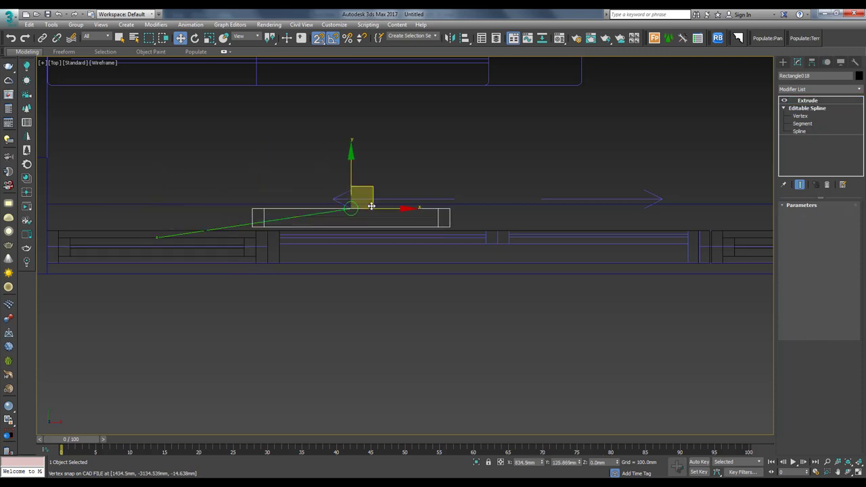
mouse_move(168, 216)
shift+mouse_down()
mouse_move(303, 250)
mouse_move(280, 243)
shift+mouse_up()
key(Return)
scroll(356, 261, up, 3)
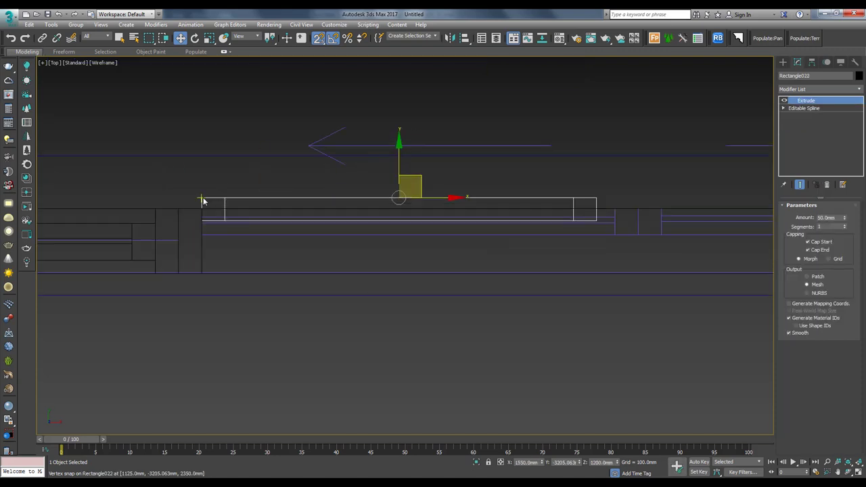
drag(202, 197, 203, 217)
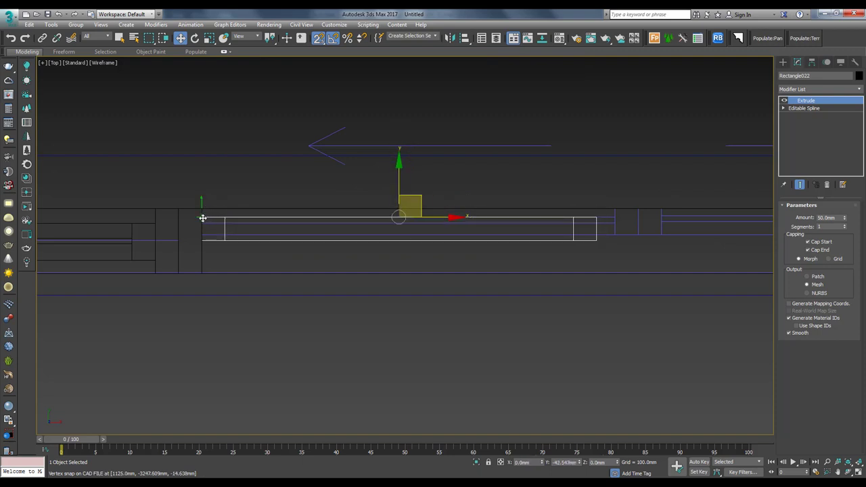
Stretch the copy's end vertices onto the centre opening's plan outline
middle_drag(515, 167, 433, 176)
key(1)
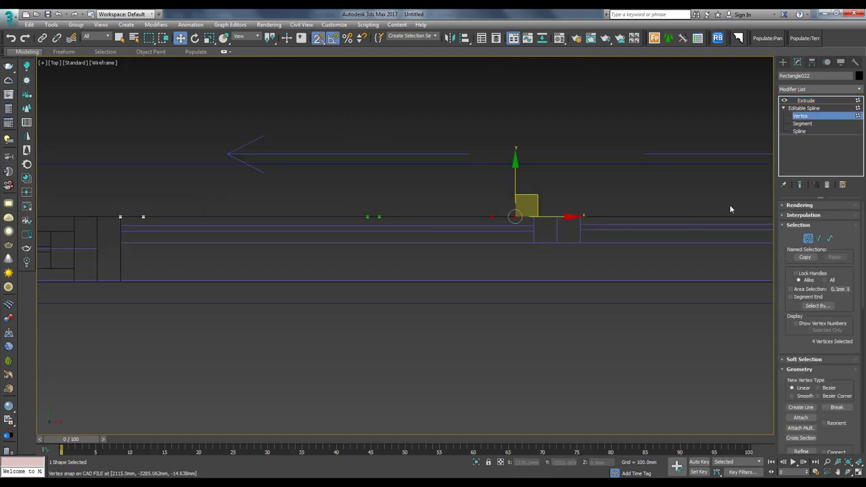
click(799, 185)
scroll(547, 218, up, 2)
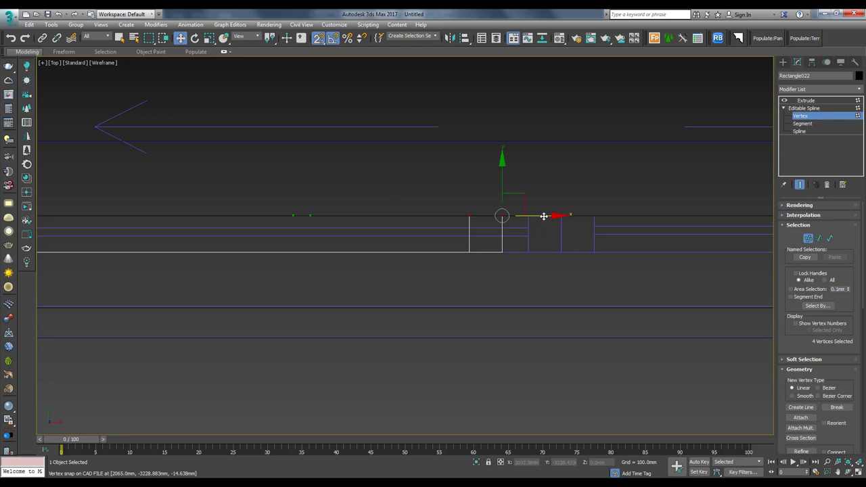
drag(546, 219, 508, 227)
Leave vertex editing and view the centre panel from the front
key(1)
scroll(286, 234, down, 1)
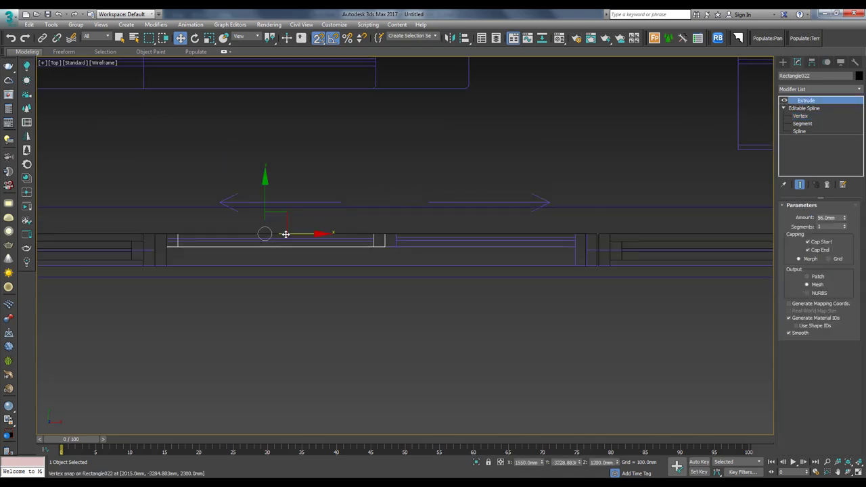
middle_drag(286, 234, 416, 237)
key(f)
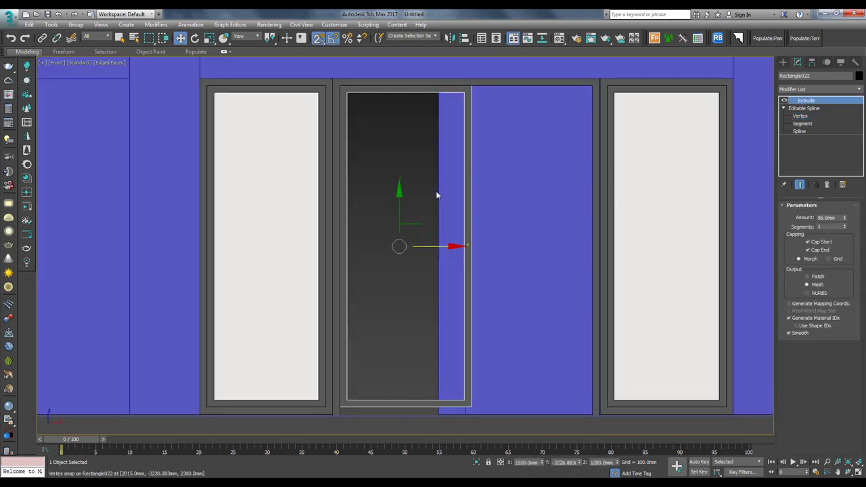
scroll(427, 174, down, 2)
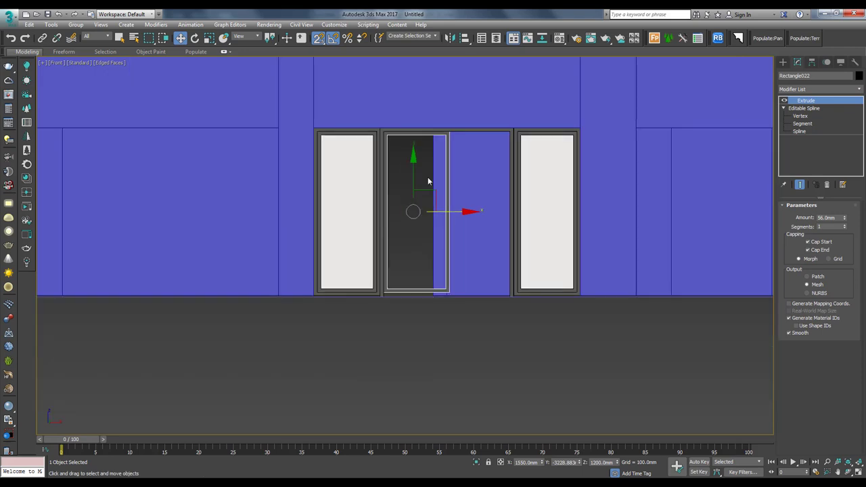
Snap the centre panel's bottom vertices down to the opening's base line
key(1)
scroll(428, 177, up, 1)
drag(291, 289, 475, 349)
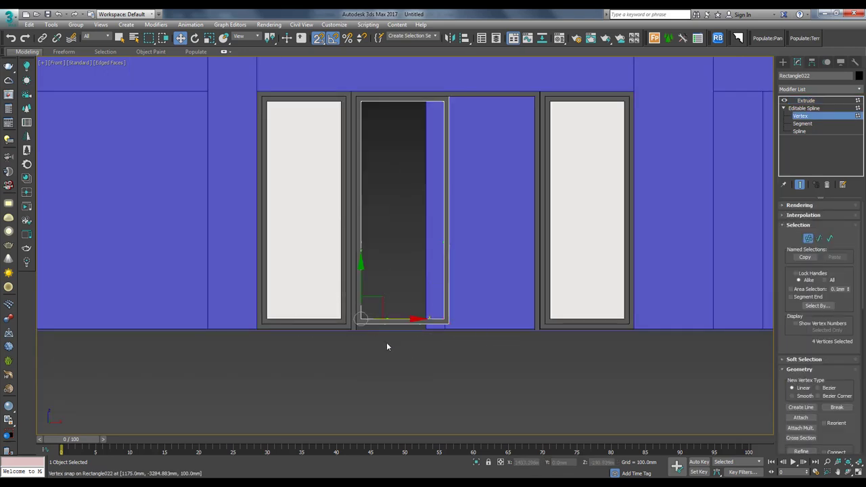
scroll(386, 347, up, 2)
drag(332, 287, 331, 297)
scroll(328, 309, up, 2)
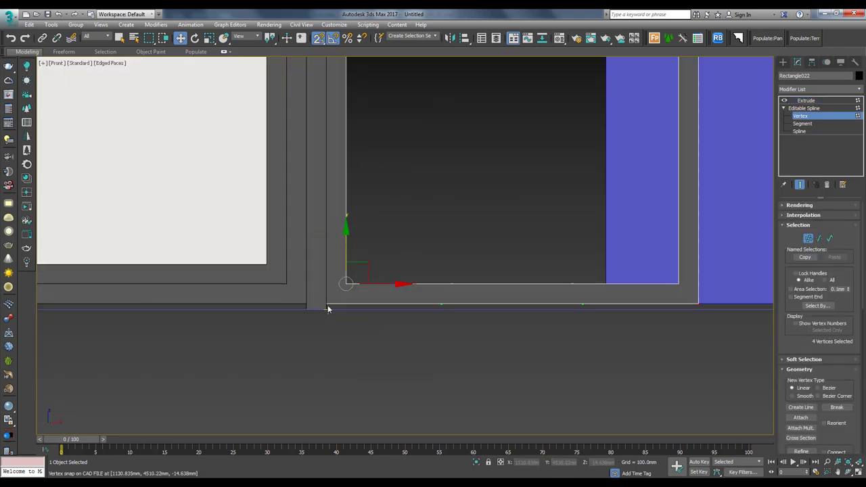
scroll(360, 306, down, 2)
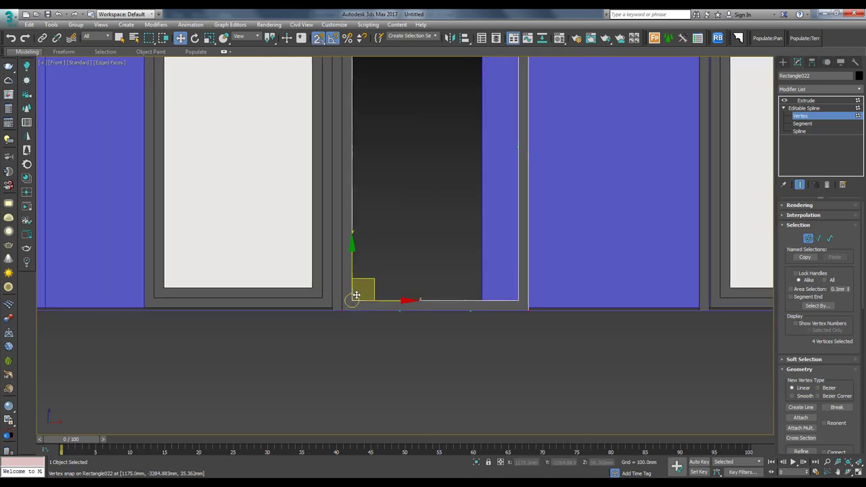
scroll(355, 296, down, 2)
scroll(344, 323, down, 1)
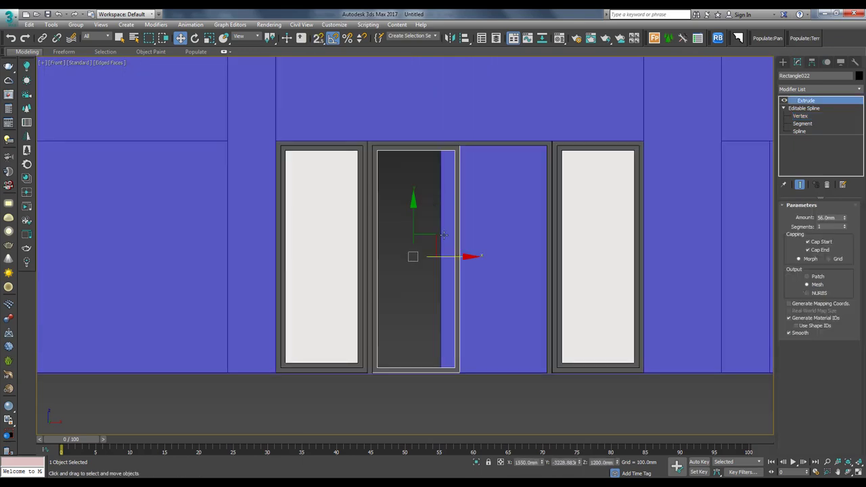
middle_drag(443, 235, 414, 223)
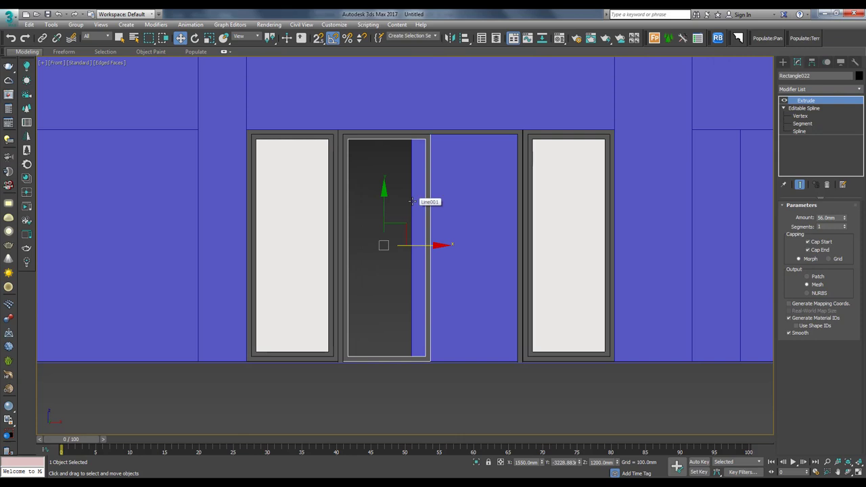
Clone the centre panel as Rectangle023 and check its spline outline
shift+drag(427, 194, 429, 195)
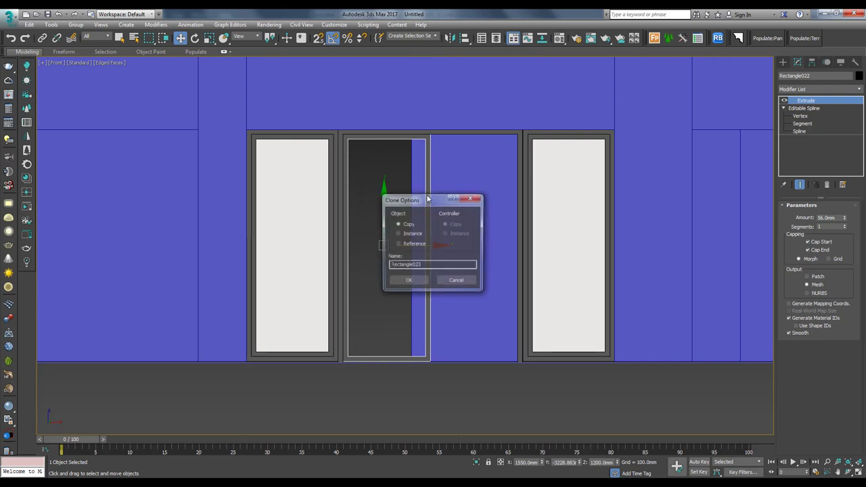
click(408, 281)
click(783, 108)
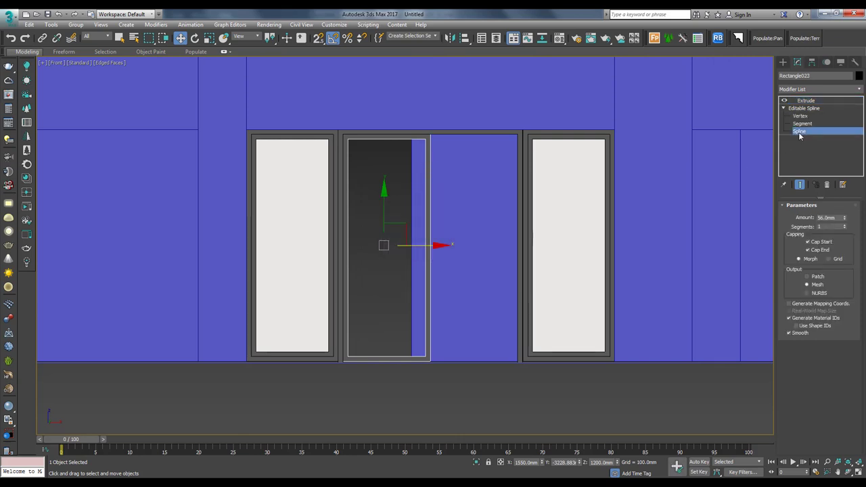
click(799, 130)
key(F3)
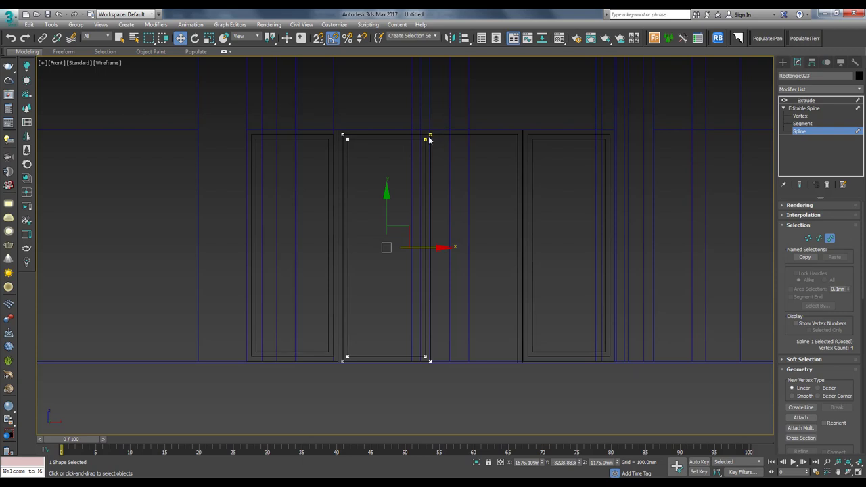
key(F3)
scroll(444, 141, up, 2)
click(806, 100)
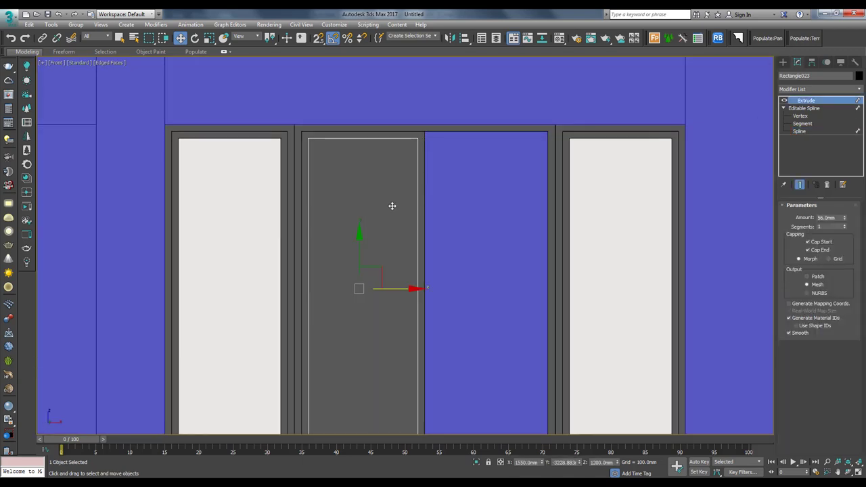
scroll(392, 205, down, 2)
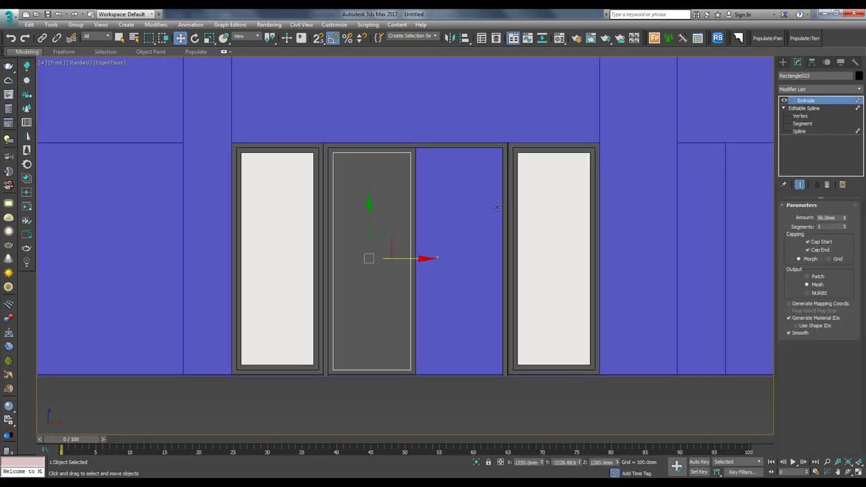
Set Rectangle023's extrusion to 12 mm and assign the white Material #2
alt+middle_drag(496, 207, 490, 285)
key(p)
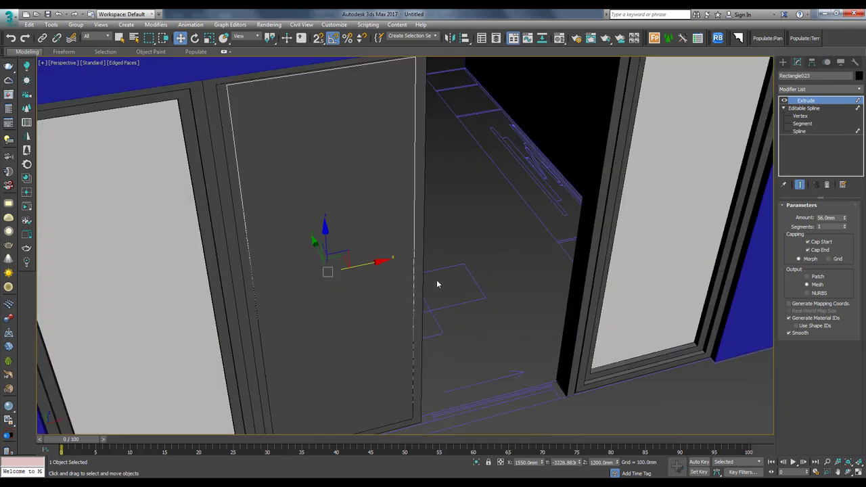
double_click(831, 217)
text(12)
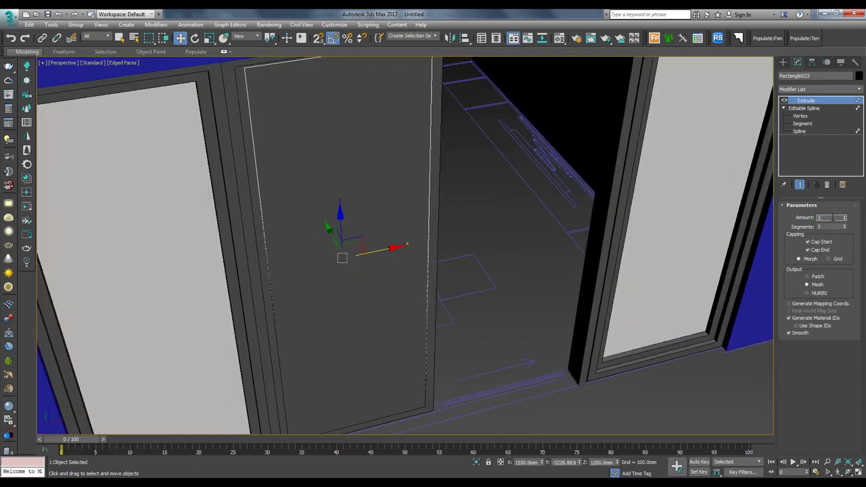
key(Return)
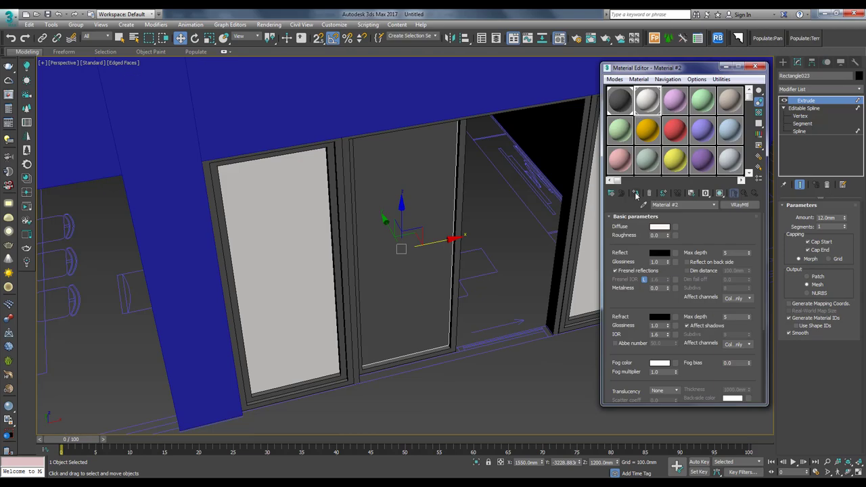
click(636, 194)
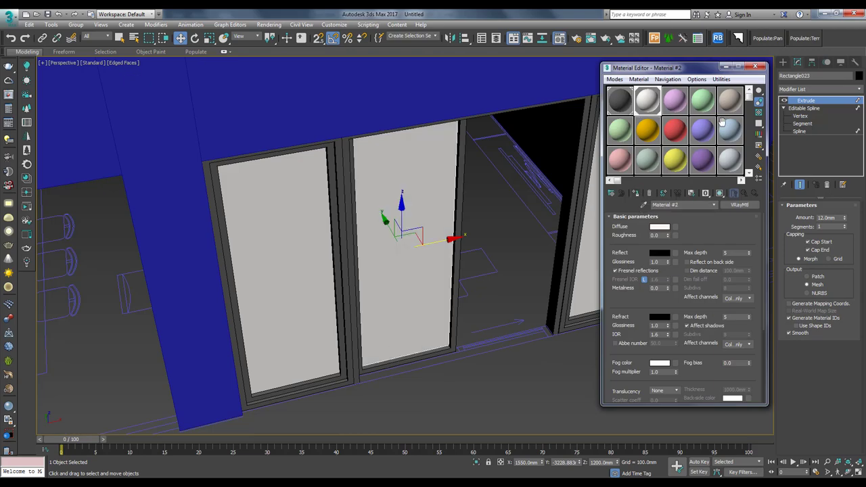
Copy the white centre panel and its inner frame into the opening's right half
click(760, 67)
key(f)
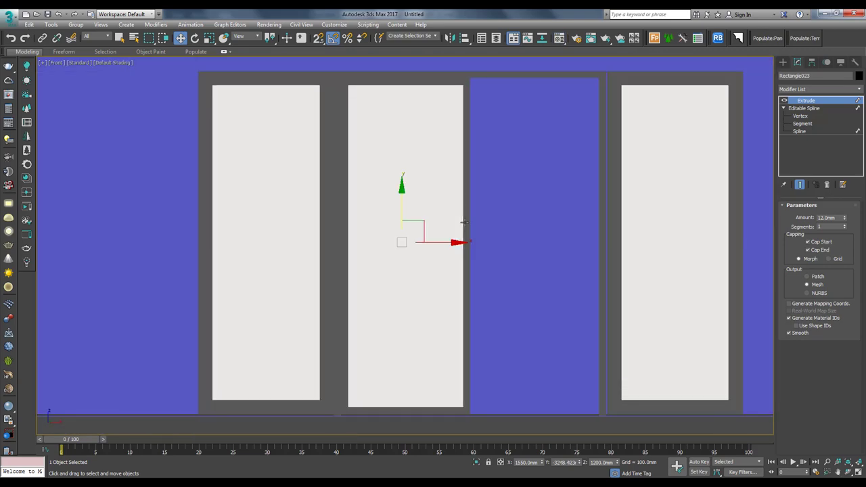
ctrl+click(466, 205)
scroll(475, 233, down, 2)
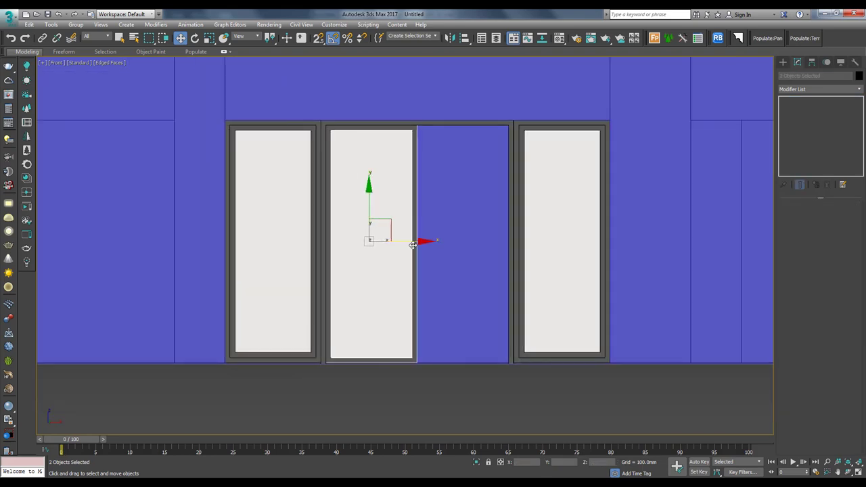
drag(427, 241, 504, 256)
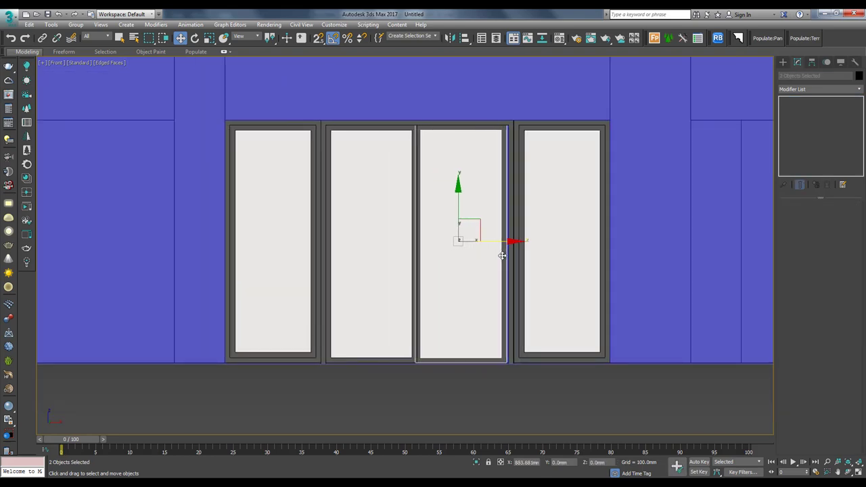
key(Return)
alt+middle_drag(503, 255, 515, 306)
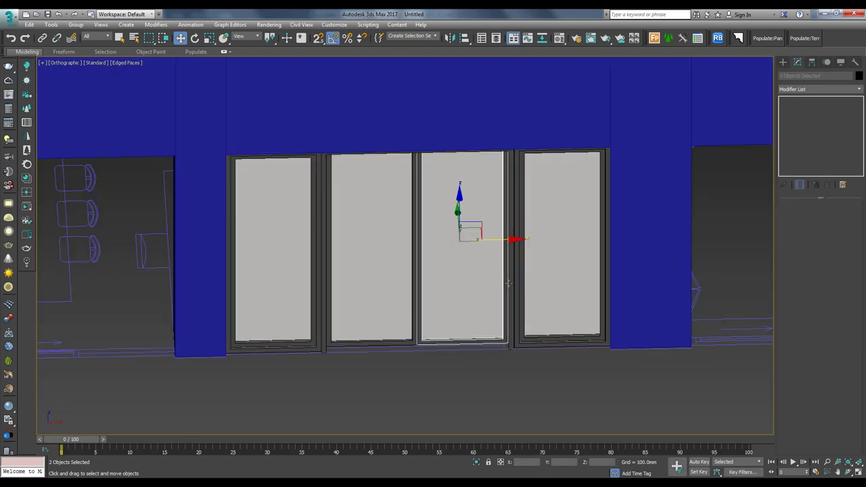
Select the outer door frame shape and view it from the front in wireframe
scroll(512, 370, up, 2)
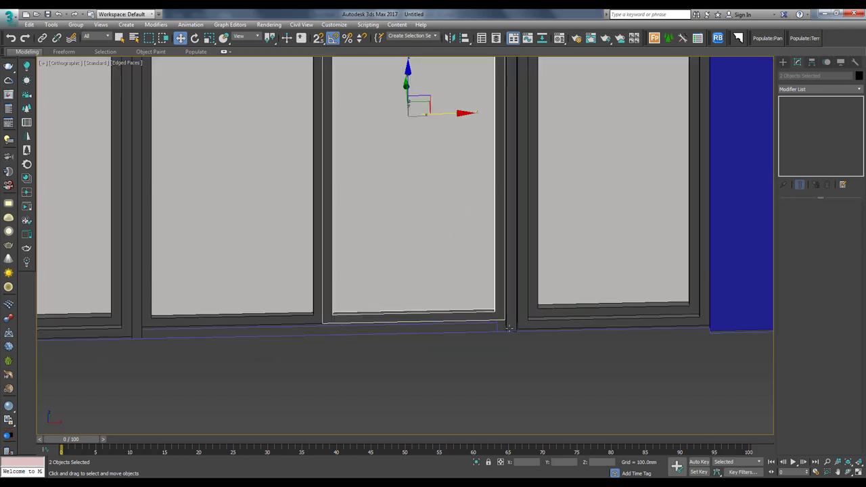
click(510, 326)
key(f)
key(F3)
Snap Rectangle017's four bottom vertices down to the floor line, then select the door parts
middle_drag(79, 311, 87, 302)
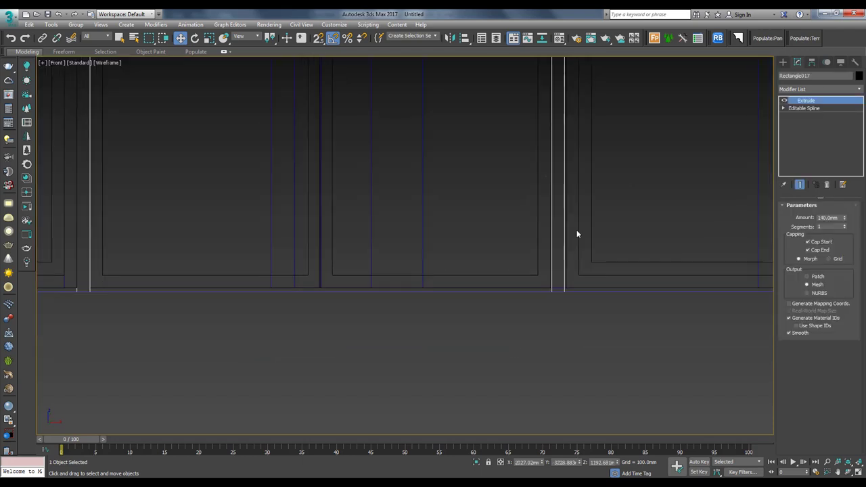
click(800, 116)
scroll(667, 241, down, 2)
drag(676, 239, 280, 309)
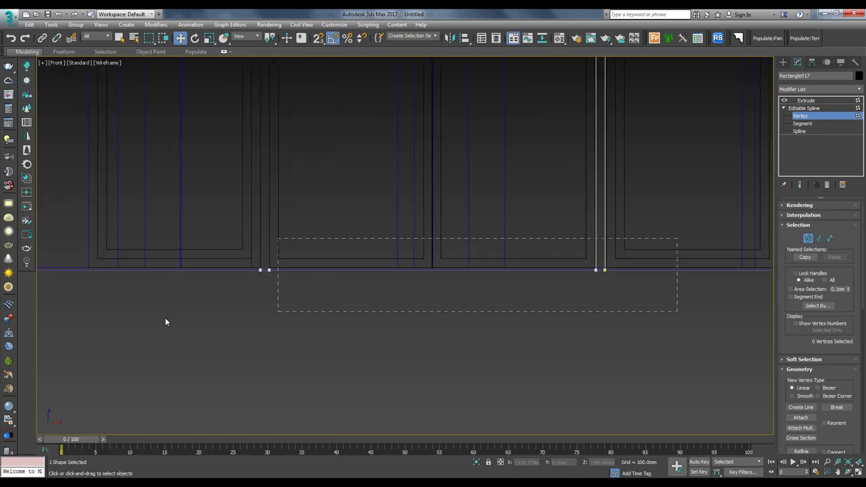
scroll(262, 247, up, 2)
drag(261, 236, 260, 266)
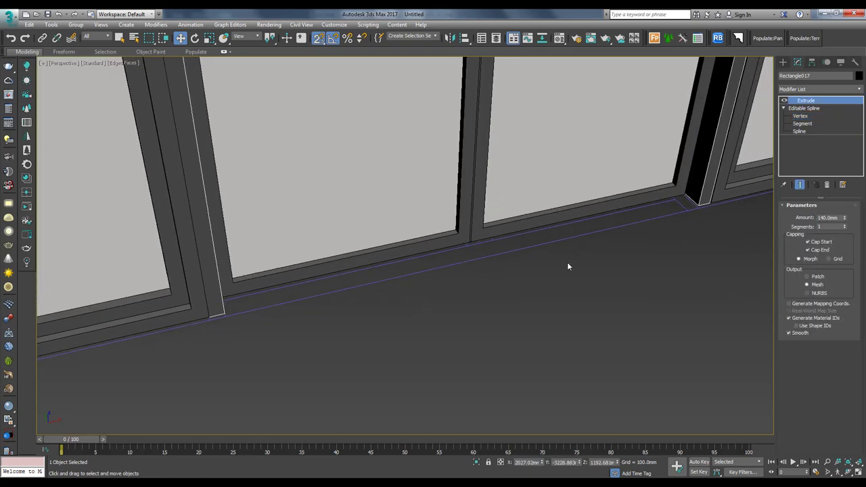
scroll(567, 267, down, 5)
alt+middle_drag(567, 267, 522, 232)
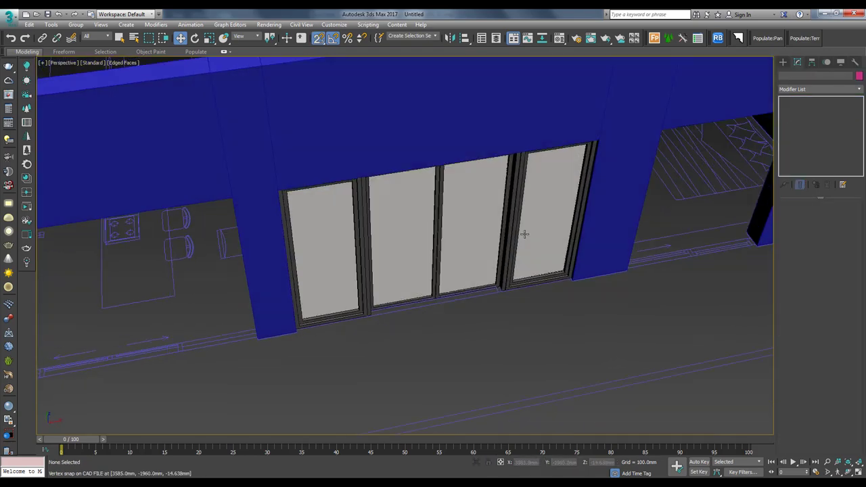
scroll(502, 202, up, 1)
click(502, 202)
Group the selected door parts under the name 'door 1'
key(F3)
mouse_move(499, 189)
alt+middle_down()
mouse_move(396, 238)
mouse_move(503, 325)
alt+middle_up()
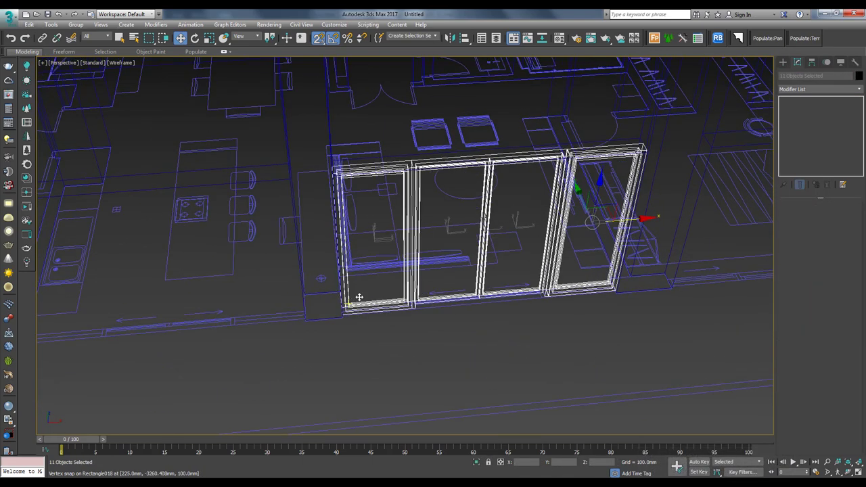
key(F3)
key(F3)
key(ctrl+g)
mouse_move(427, 209)
alt+middle_down()
mouse_move(408, 237)
mouse_move(547, 252)
mouse_move(570, 246)
alt+middle_up()
text(door 1)
key(Return)
In Top view, clone the door group as door 002, vertex-snapped into the neighbouring opening
key(F3)
key(t)
key(F3)
shift+drag(494, 234, 260, 254)
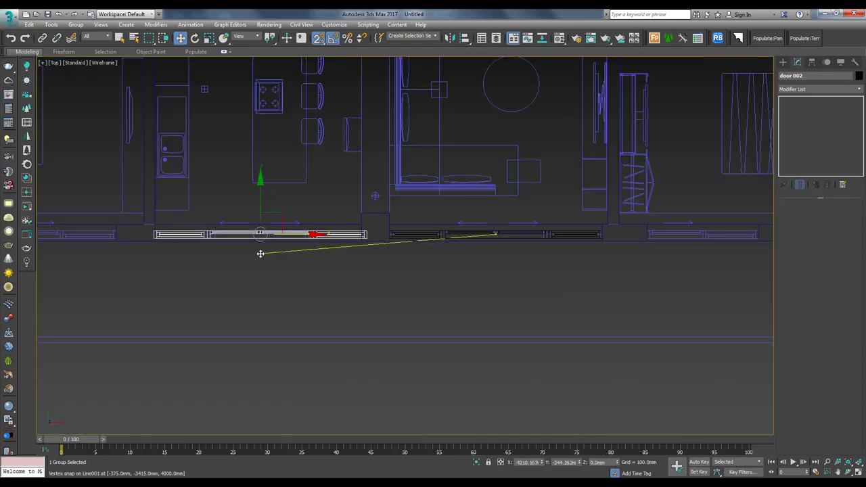
scroll(260, 253, up, 4)
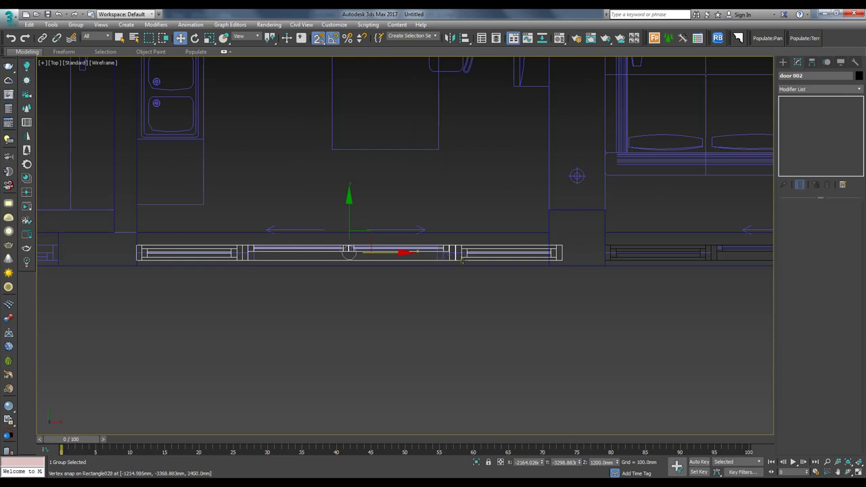
middle_drag(375, 255, 409, 285)
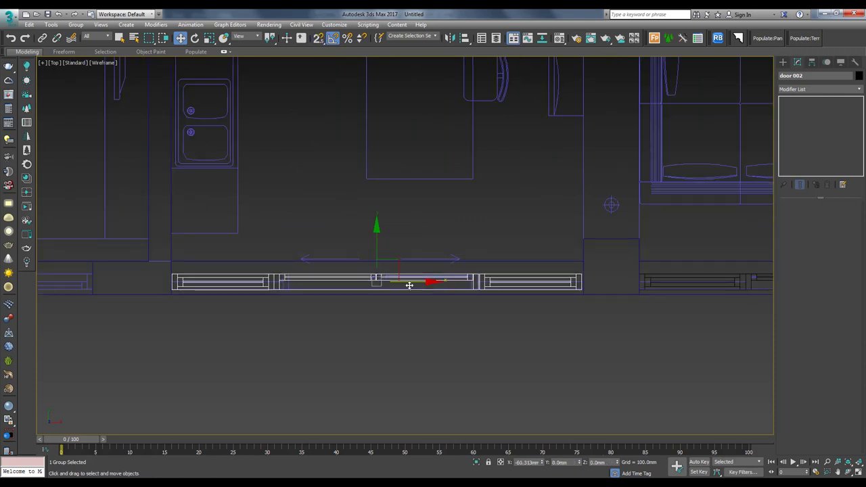
click(318, 37)
scroll(240, 269, up, 5)
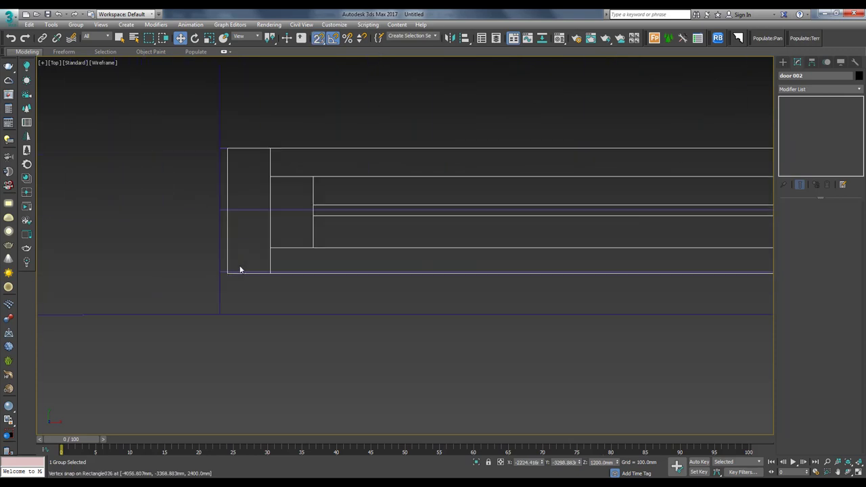
drag(227, 273, 220, 316)
scroll(221, 316, down, 5)
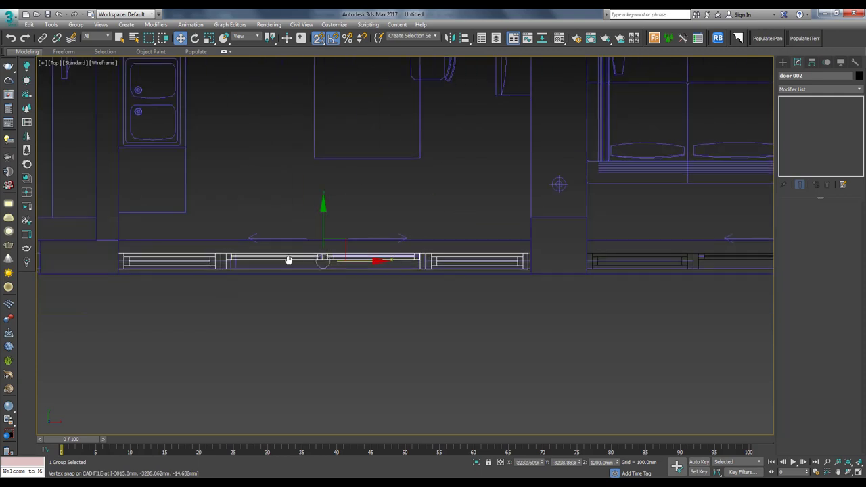
scroll(524, 264, up, 5)
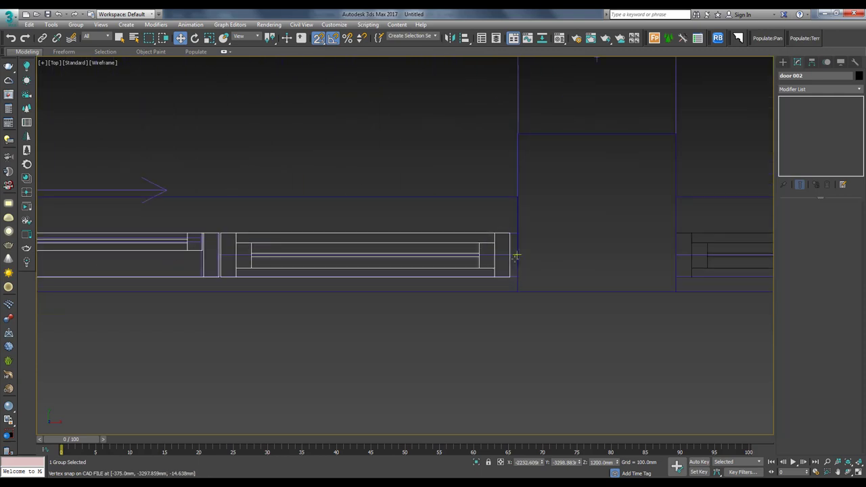
scroll(530, 241, down, 4)
Add an FFD 2x2x2 modifier to door 002 and stretch its end to the opening edge
click(819, 89)
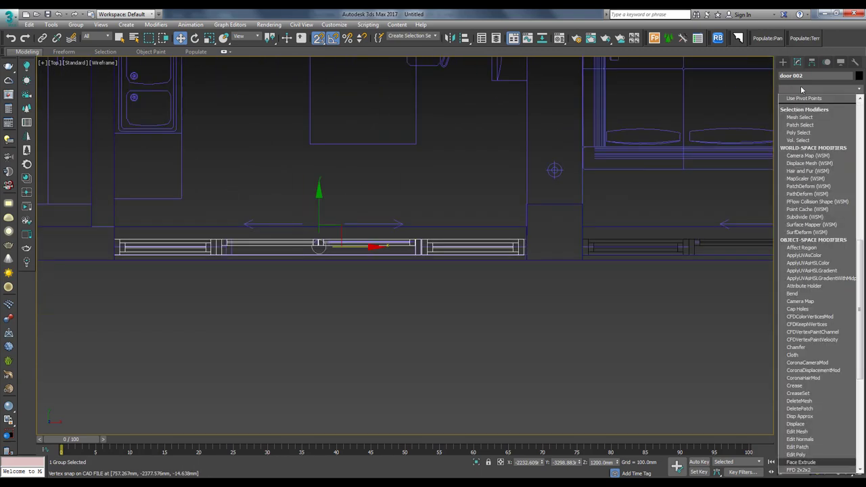
key(f)
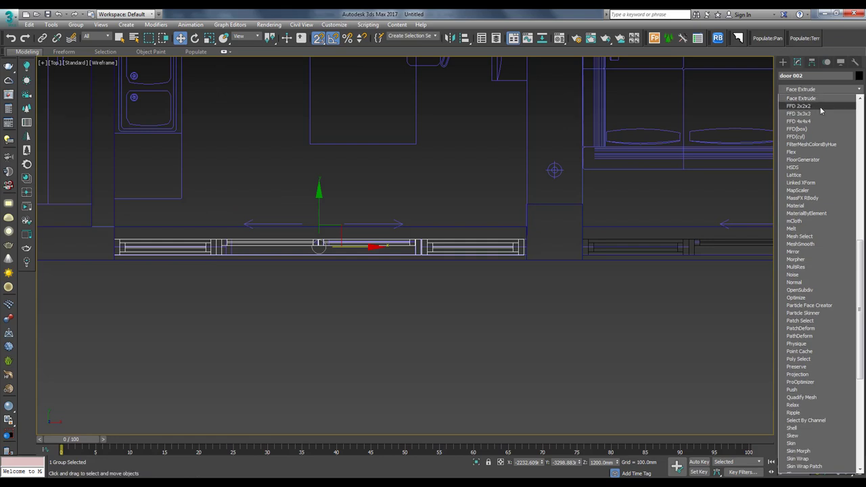
click(813, 108)
scroll(523, 246, up, 4)
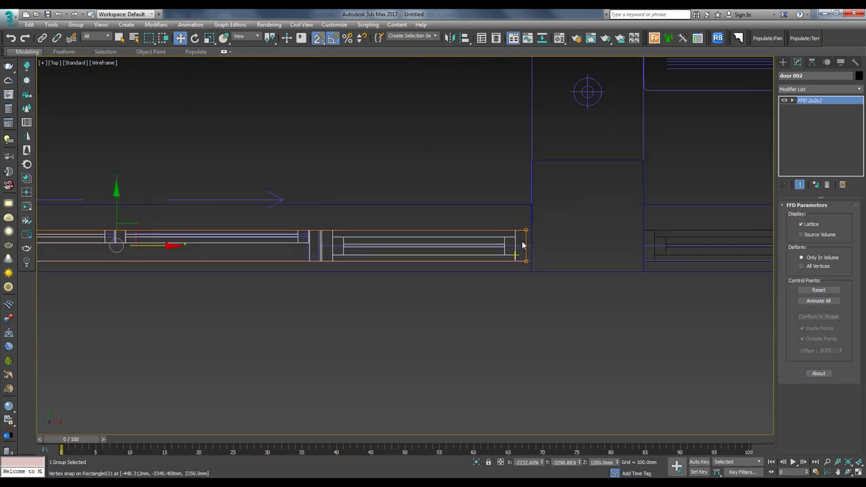
alt+middle_drag(576, 210, 534, 245)
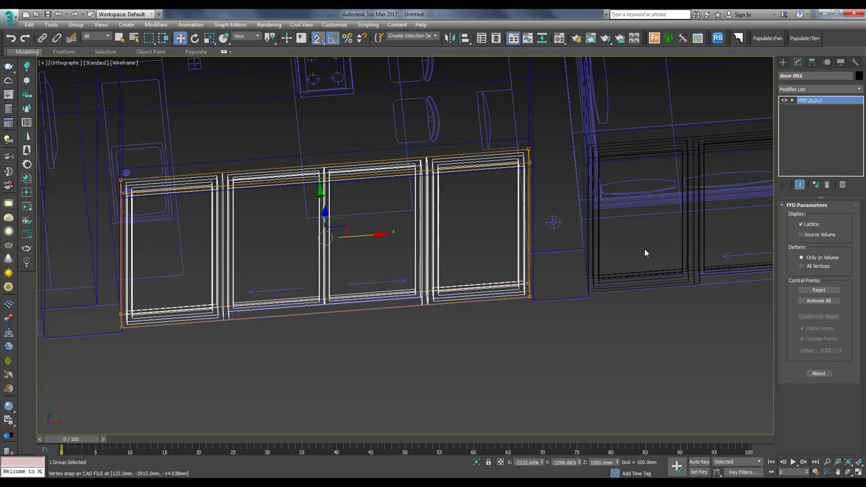
alt+middle_drag(659, 129, 557, 223)
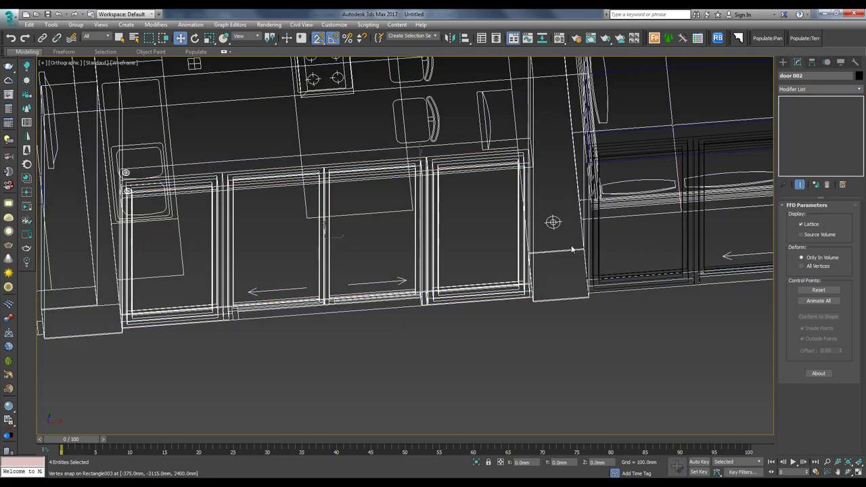
key(t)
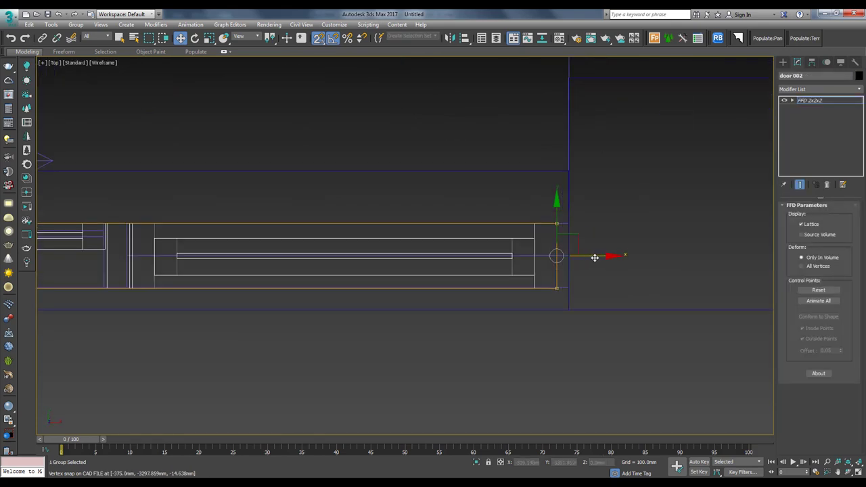
drag(594, 257, 573, 287)
key(shift+z)
Select door 002 and view the plan from above in wireframe, centred on the smaller opening
click(636, 317)
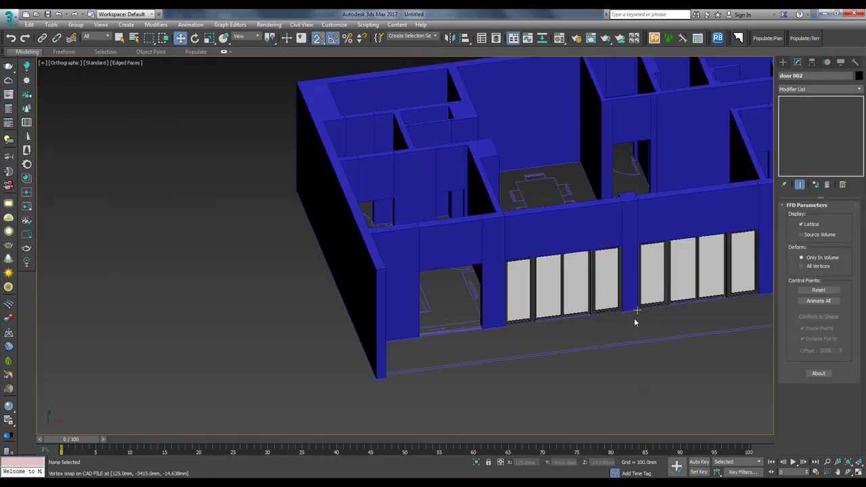
scroll(621, 318, up, 4)
scroll(614, 323, down, 1)
click(585, 291)
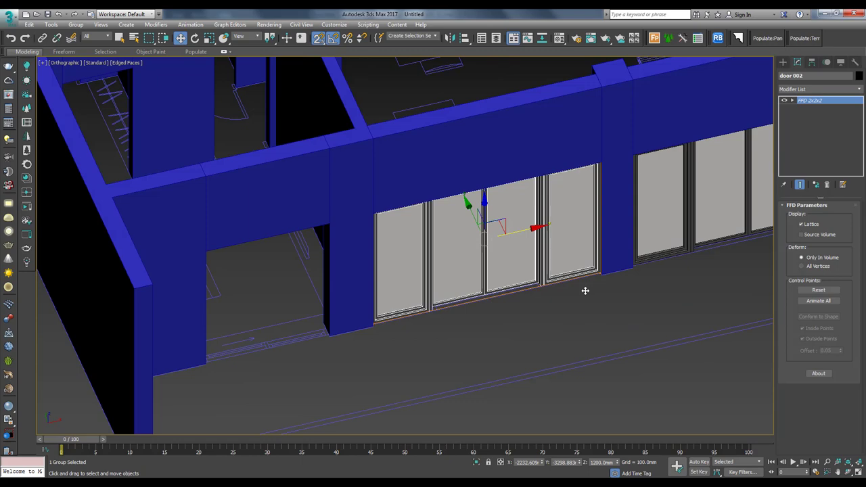
key(t)
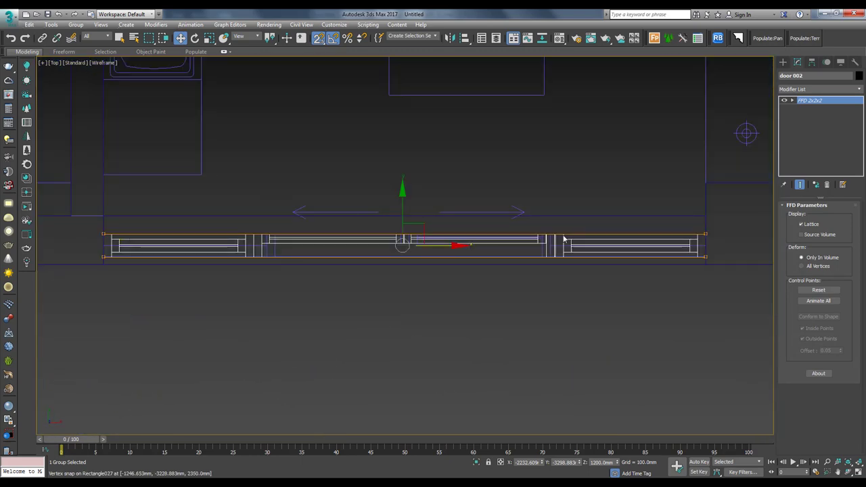
middle_drag(563, 239, 500, 258)
middle_drag(163, 273, 327, 253)
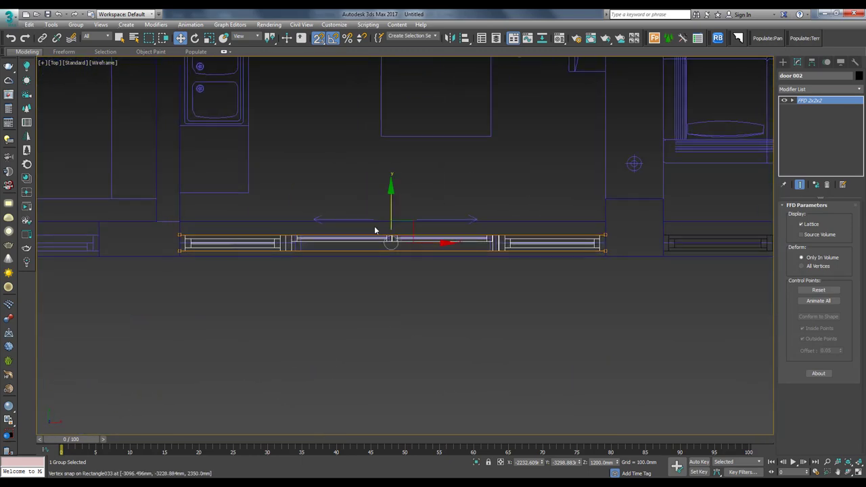
scroll(508, 240, down, 2)
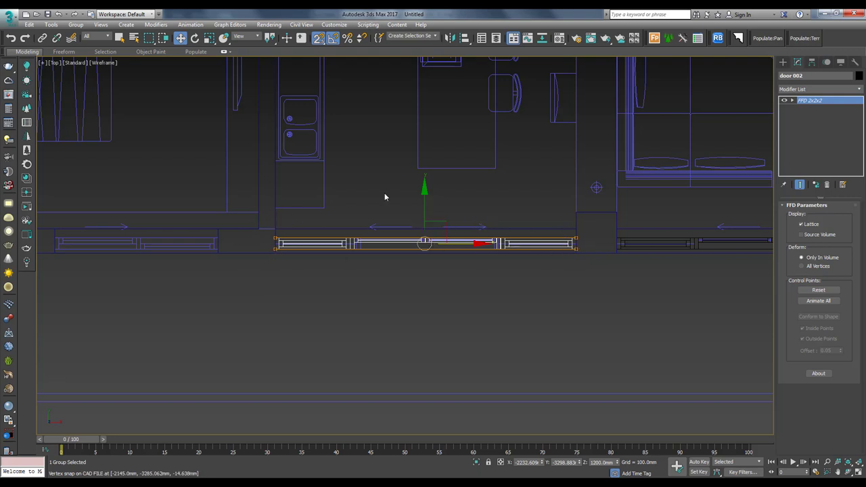
scroll(324, 254, up, 4)
scroll(270, 244, up, 3)
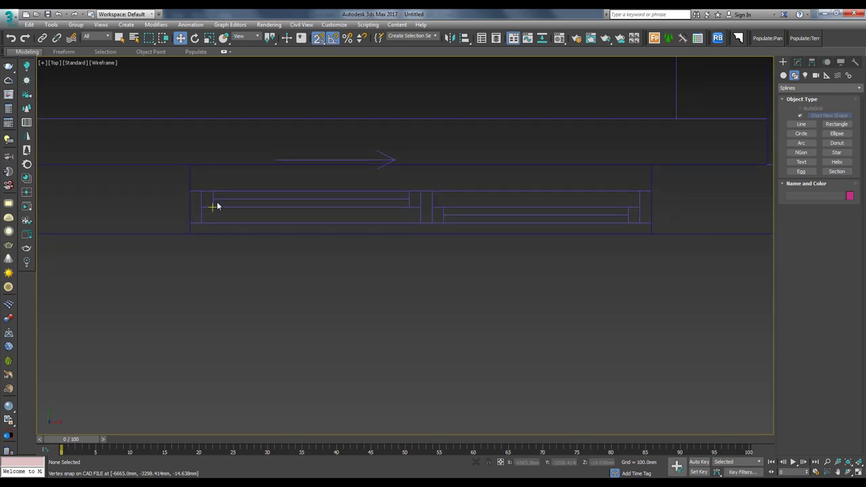
Draw a rectangle over the small opening and set its length to 2400 mm
scroll(562, 224, down, 3)
scroll(296, 223, down, 2)
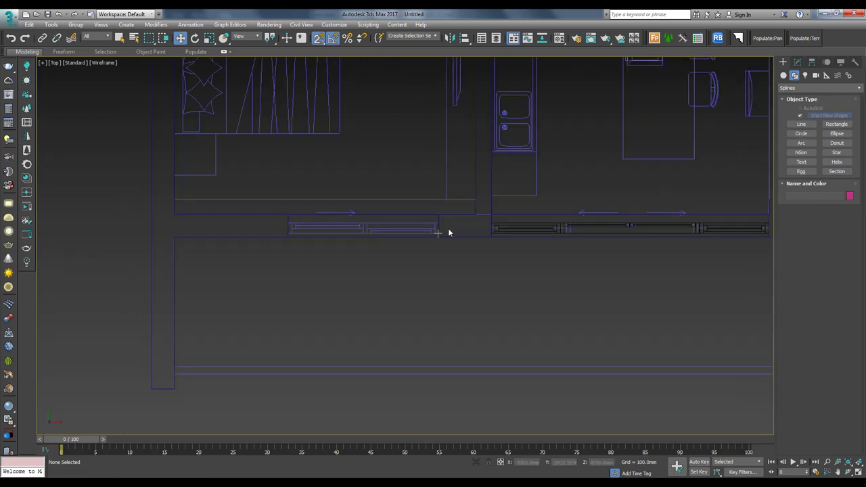
click(836, 124)
middle_drag(296, 221, 268, 224)
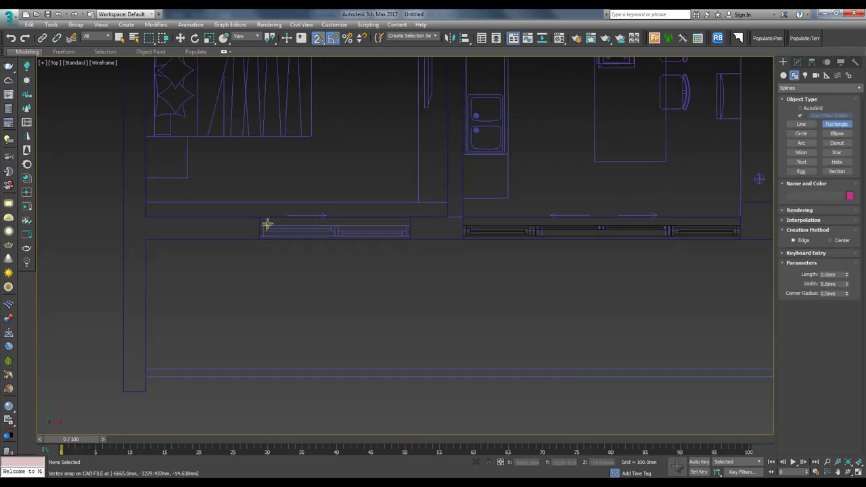
scroll(262, 224, up, 2)
scroll(299, 235, up, 2)
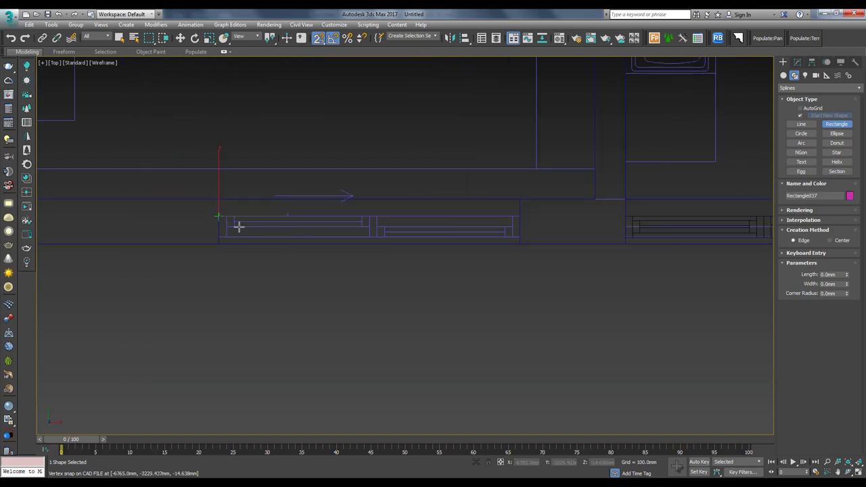
drag(219, 216, 520, 236)
double_click(834, 237)
text(2400)
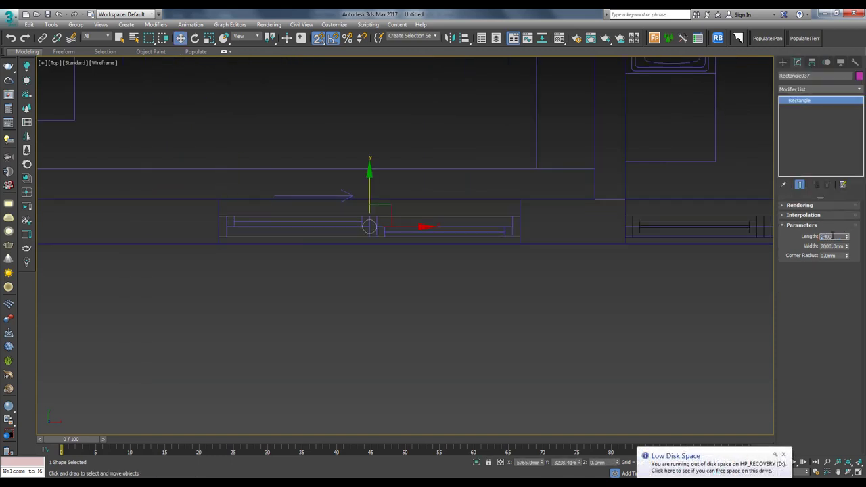
key(Return)
Convert the rectangle to an Editable Spline and delete its bottom segment, leaving a U shape
scroll(462, 307, down, 2)
right_click(447, 237)
click(480, 353)
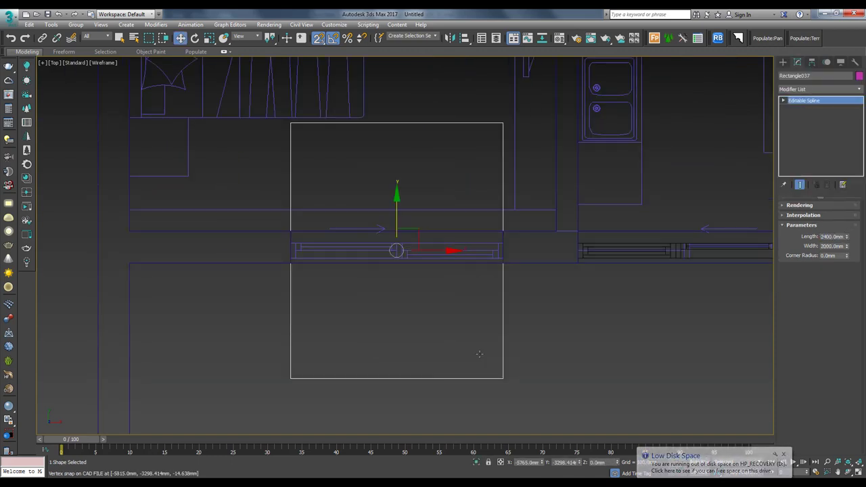
click(818, 238)
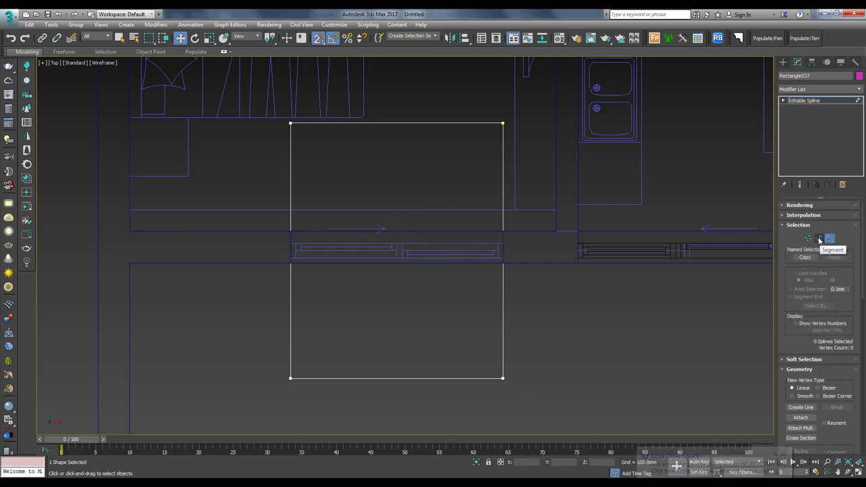
middle_drag(393, 349, 391, 319)
click(400, 349)
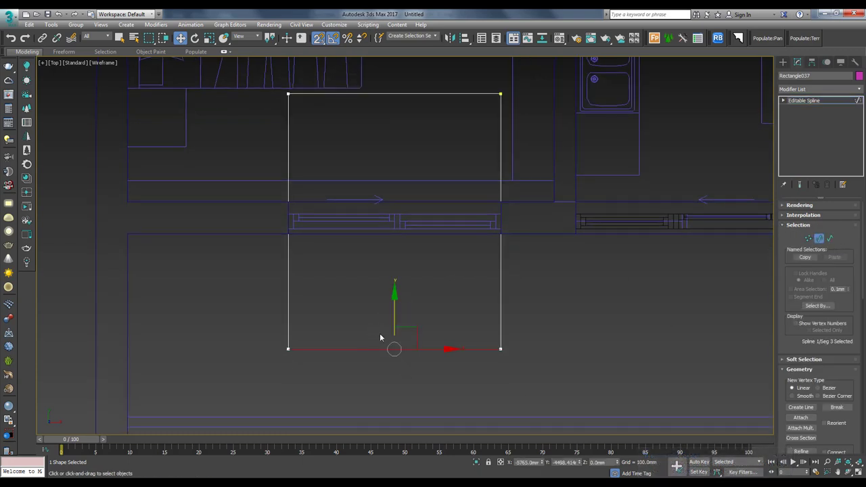
key(Delete)
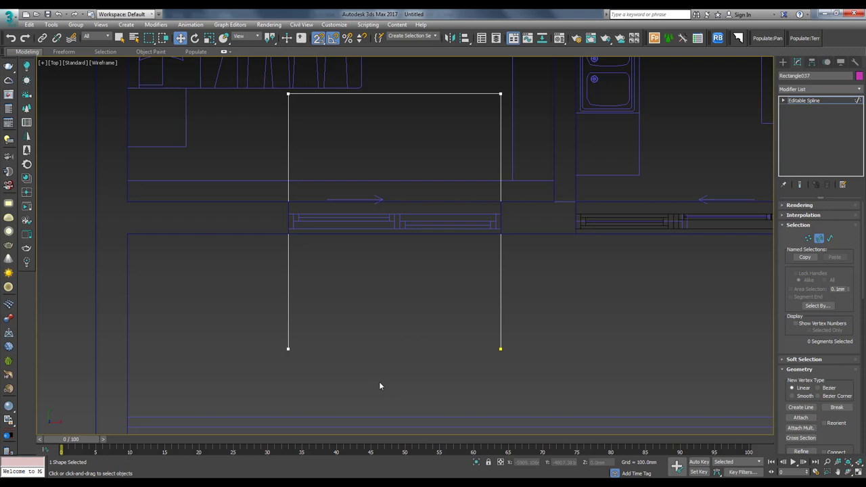
Outline the U-shaped spline by 50 mm and add an Extrude modifier
click(831, 238)
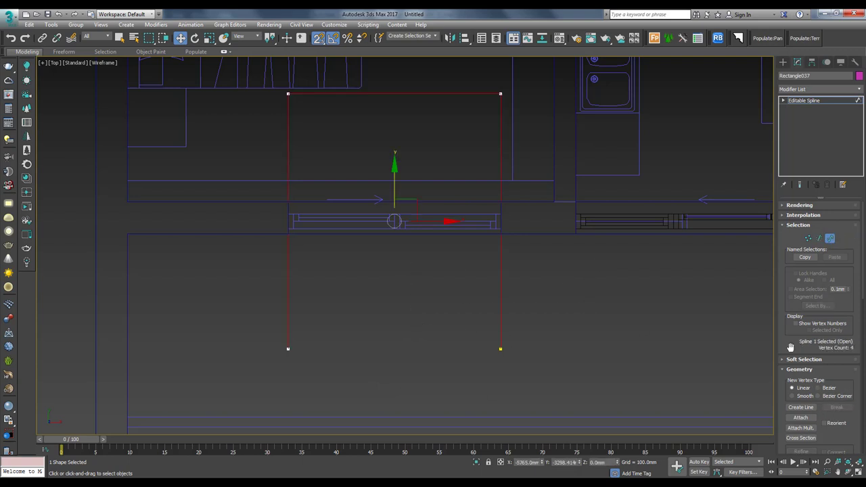
scroll(812, 297, down, 5)
scroll(791, 331, down, 3)
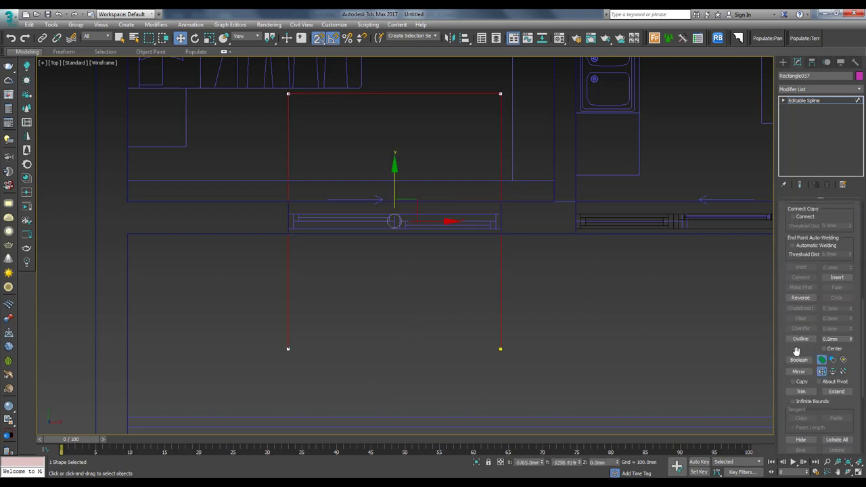
text(50)
key(Return)
click(811, 100)
click(812, 89)
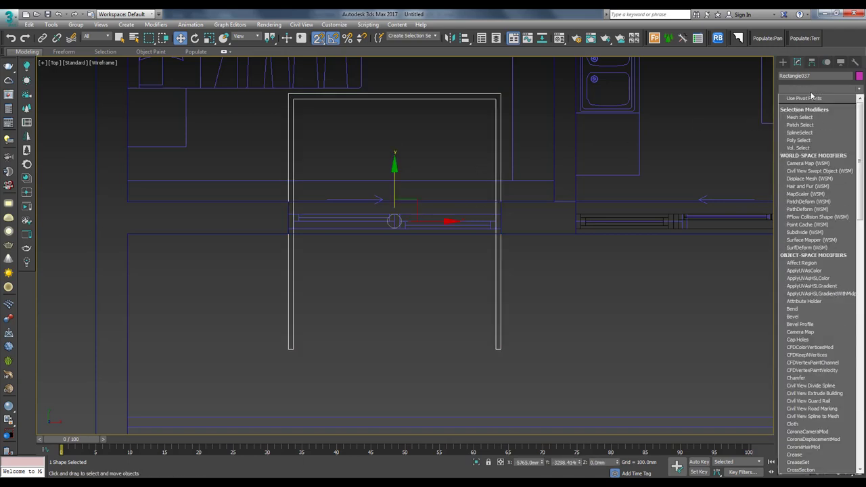
text(ex)
key(Return)
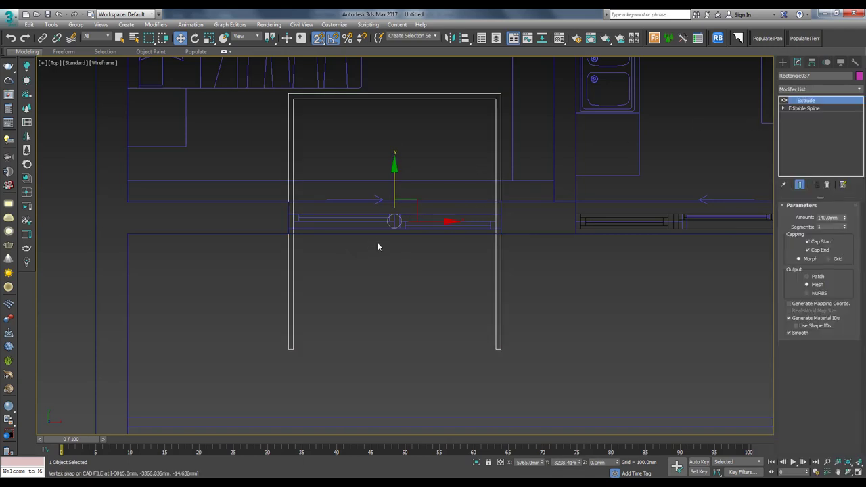
Rotate the frame upright and snap it into the opening with its bottom on the floor line
key(e)
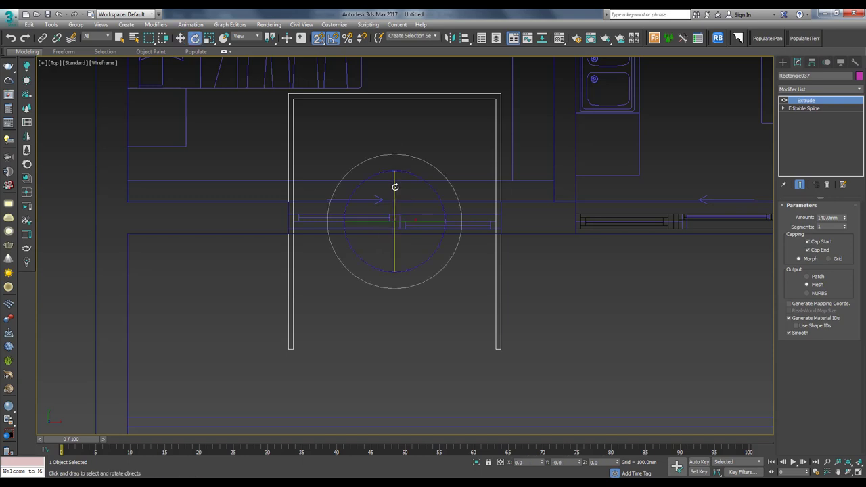
drag(395, 186, 395, 203)
key(w)
scroll(395, 192, up, 3)
drag(245, 224, 243, 195)
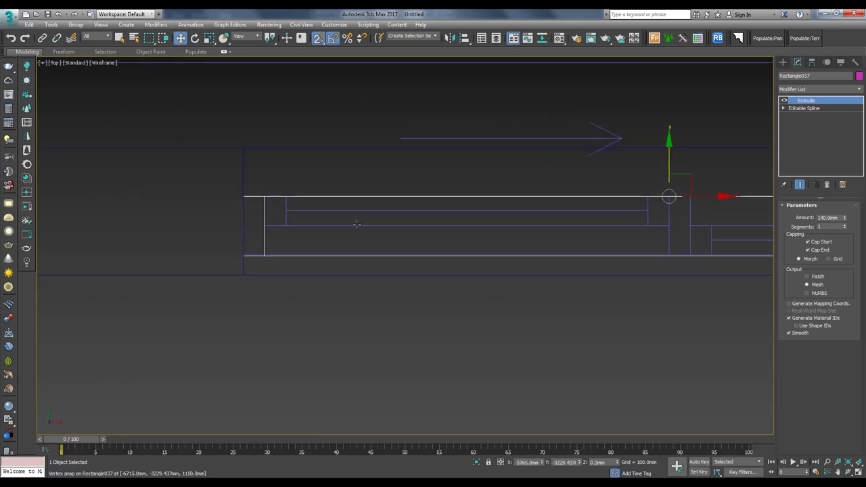
key(f)
scroll(476, 354, down, 2)
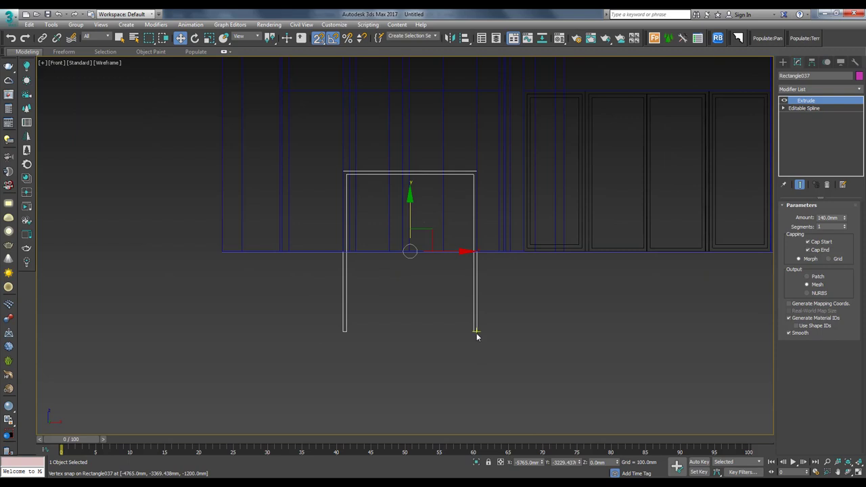
drag(476, 333, 524, 251)
scroll(482, 95, up, 2)
key(t)
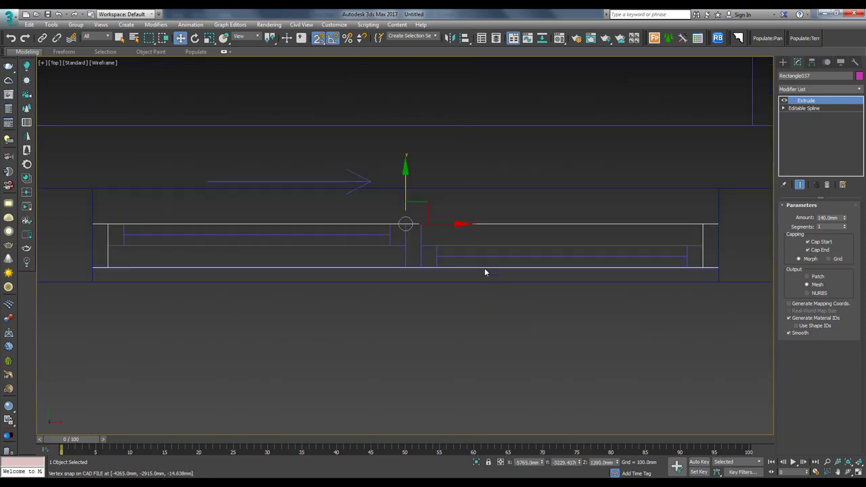
scroll(520, 243, down, 2)
middle_drag(521, 243, 223, 242)
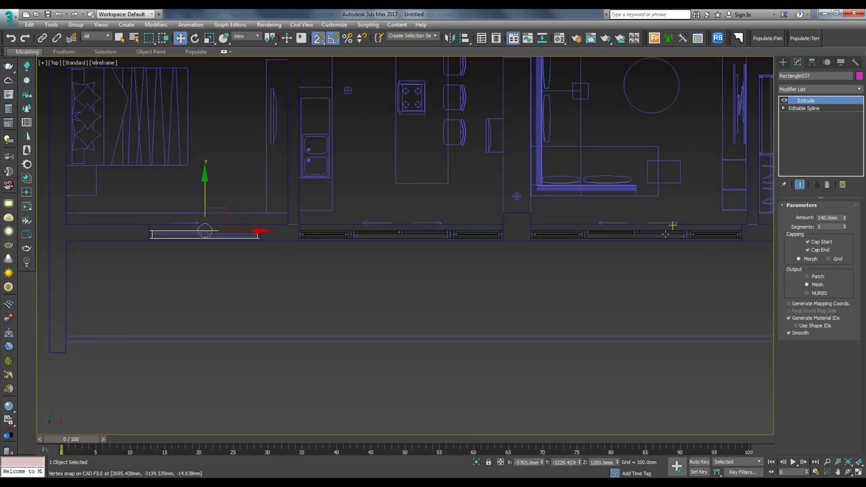
scroll(676, 235, up, 2)
Select the door 1 group and open it for editing
click(702, 235)
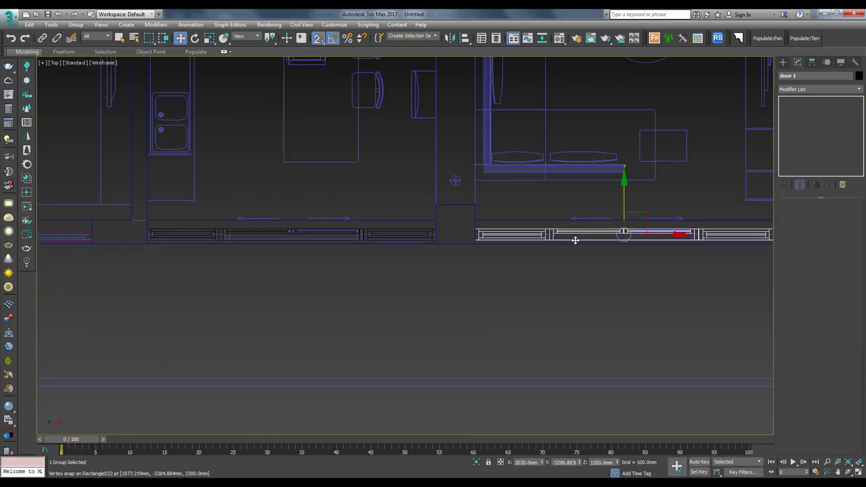
key(F3)
middle_drag(399, 230, 593, 228)
scroll(525, 229, down, 2)
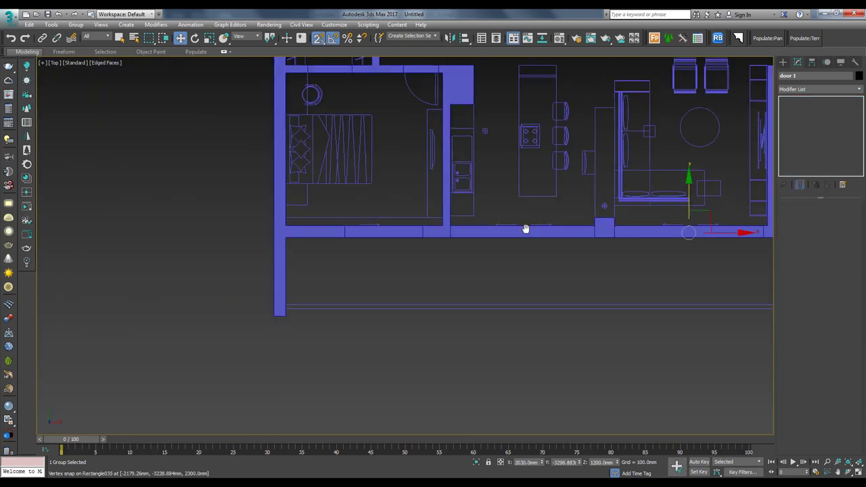
mouse_move(525, 229)
middle_down()
mouse_move(363, 228)
mouse_move(562, 189)
middle_up()
scroll(531, 227, up, 3)
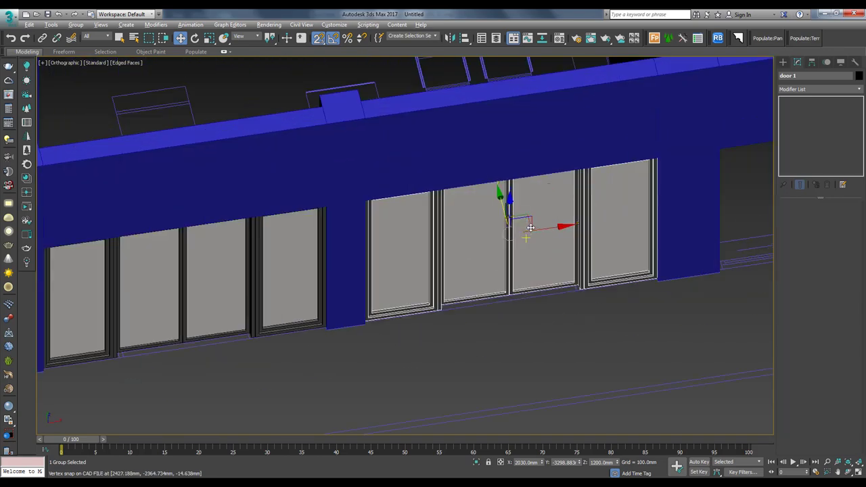
click(76, 24)
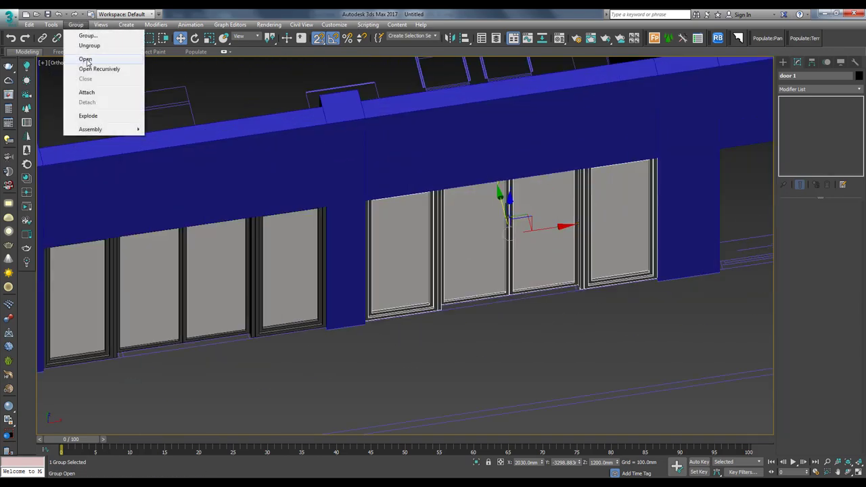
click(85, 59)
Copy one sliding door panel into the smaller left opening
click(489, 246)
scroll(489, 245, up, 3)
scroll(533, 242, down, 4)
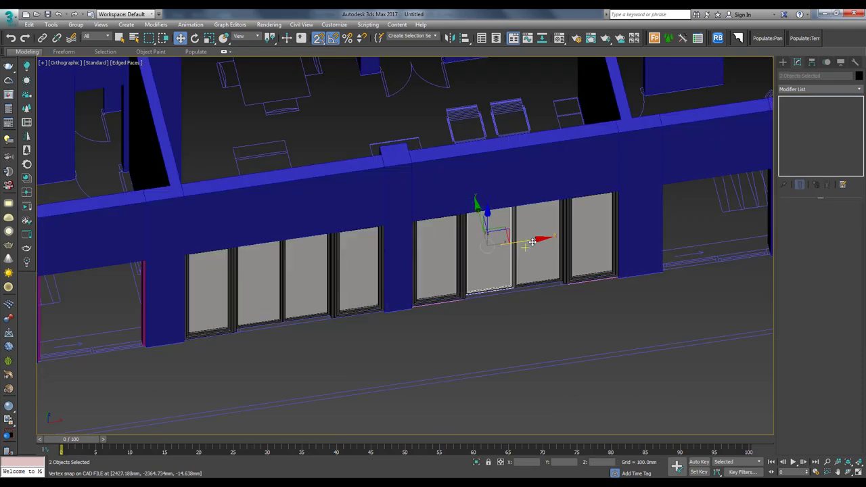
scroll(541, 238, down, 3)
shift+drag(534, 234, 223, 274)
click(438, 284)
scroll(286, 298, up, 3)
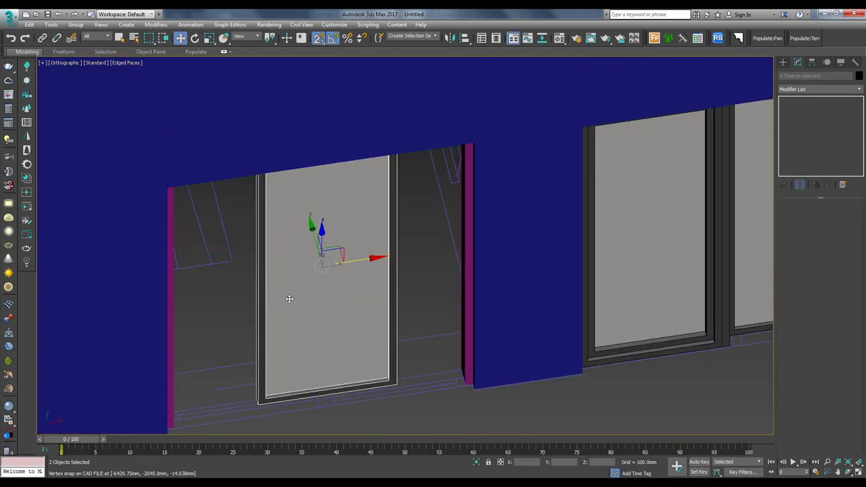
scroll(388, 310, up, 2)
Check the copied panel's fit in wireframe and detach it from the door 1 group
key(F3)
key(F3)
scroll(361, 290, down, 3)
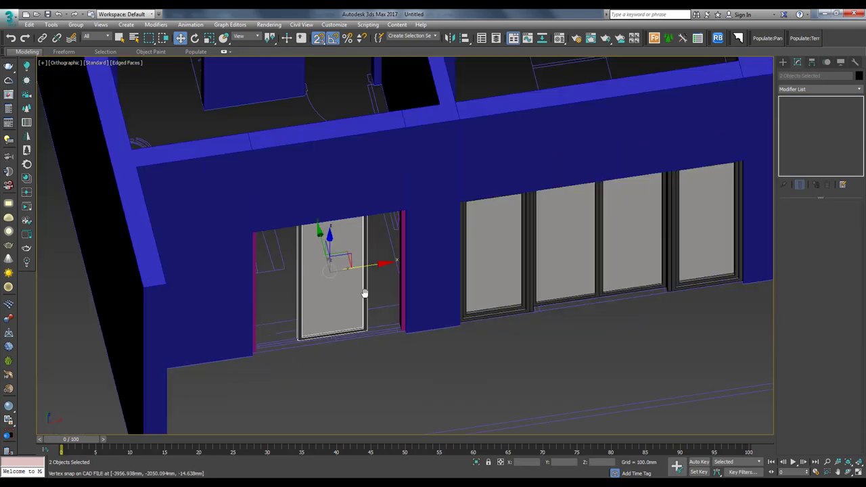
scroll(402, 259, down, 2)
alt+middle_drag(402, 259, 352, 284)
scroll(352, 284, up, 3)
click(76, 24)
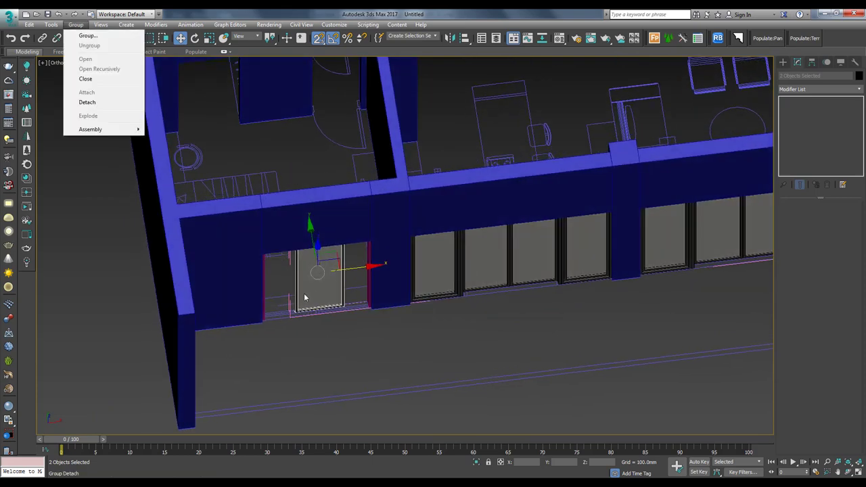
click(93, 105)
scroll(556, 268, down, 3)
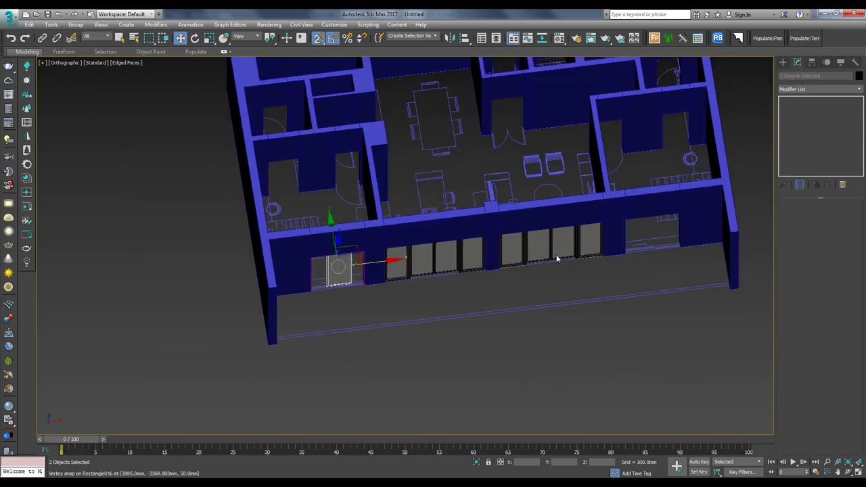
Group the right-hand sliding door parts, excluding the wall, as 'door 1'
middle_drag(556, 257, 516, 264)
drag(562, 292, 521, 252)
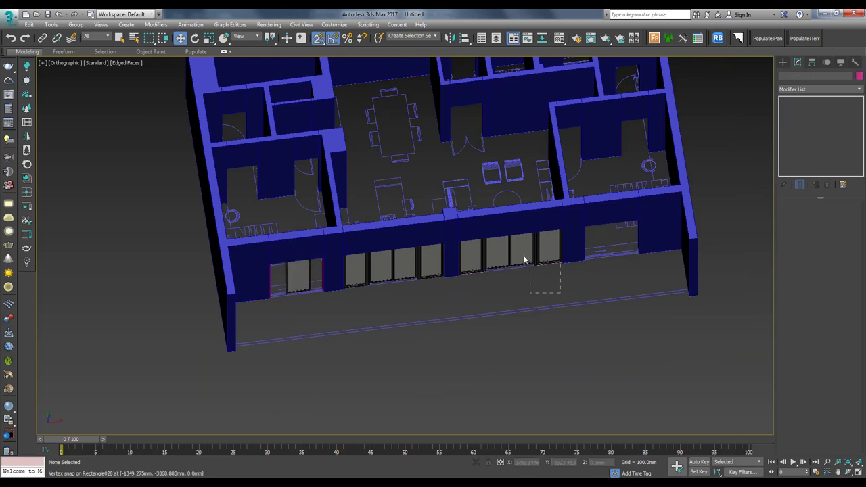
key(ctrl+z)
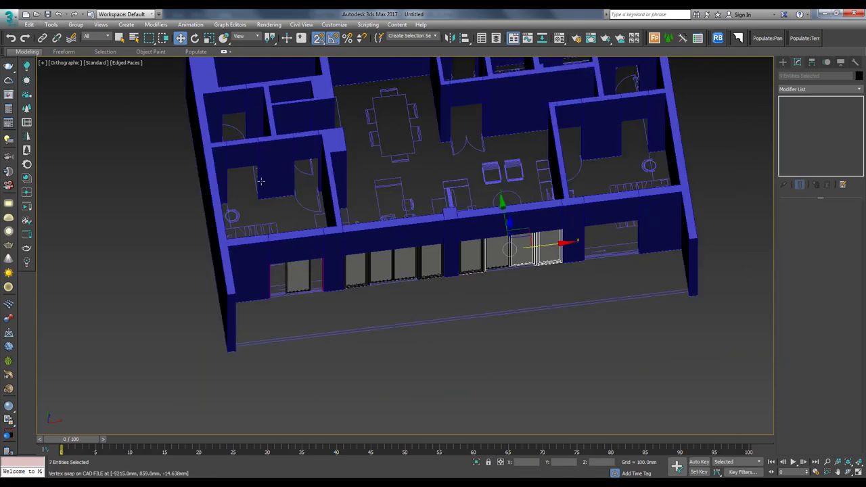
click(76, 24)
click(89, 77)
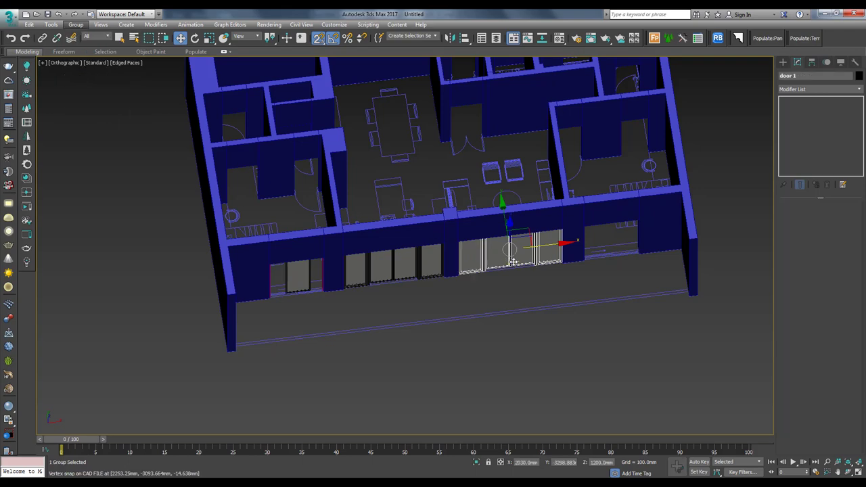
scroll(522, 314, up, 3)
click(513, 256)
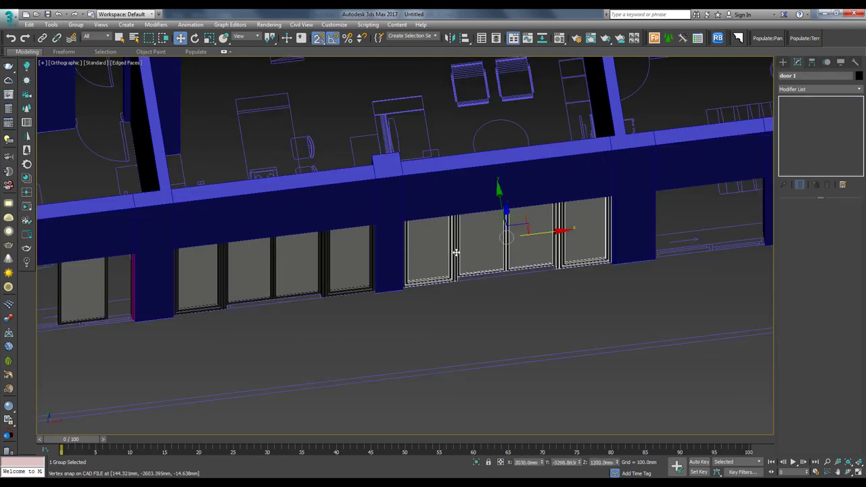
In Front view, snap the left opening's door panel to the frame's top-left corner
middle_drag(456, 252, 542, 259)
click(218, 278)
scroll(226, 295, up, 2)
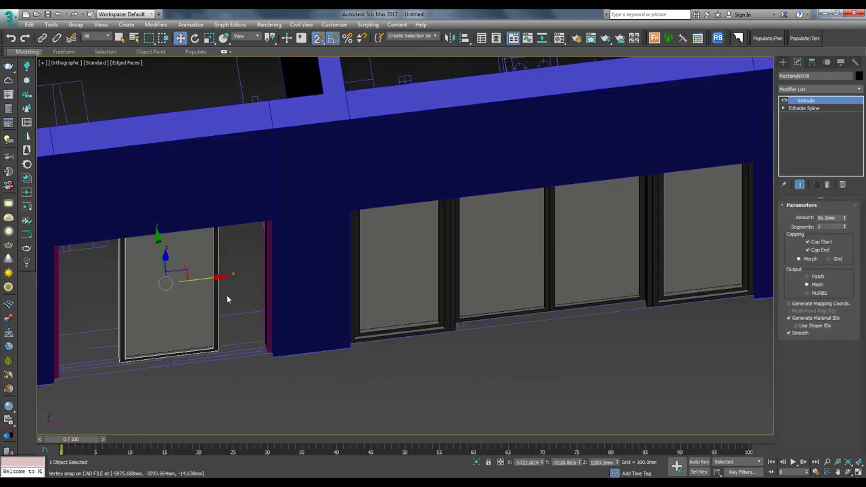
key(f)
key(z)
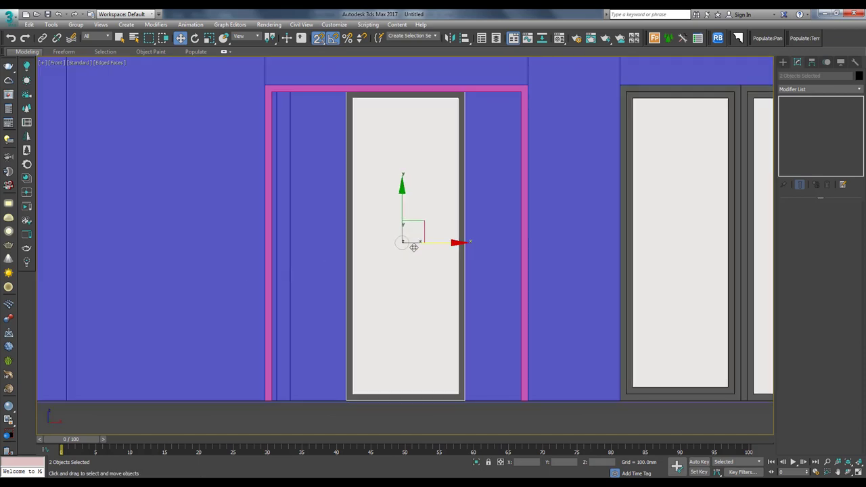
key(F3)
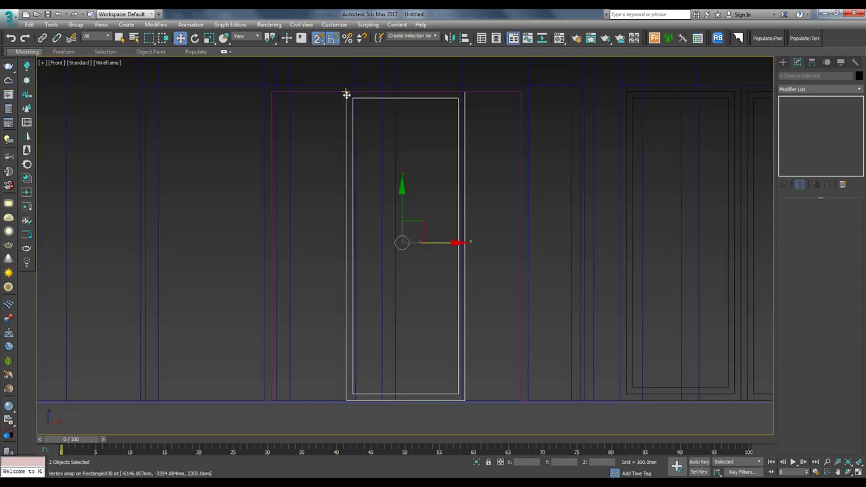
drag(346, 95, 272, 92)
Copy the panel into the frame's right half and offset the two panels in depth
middle_drag(381, 243, 375, 255)
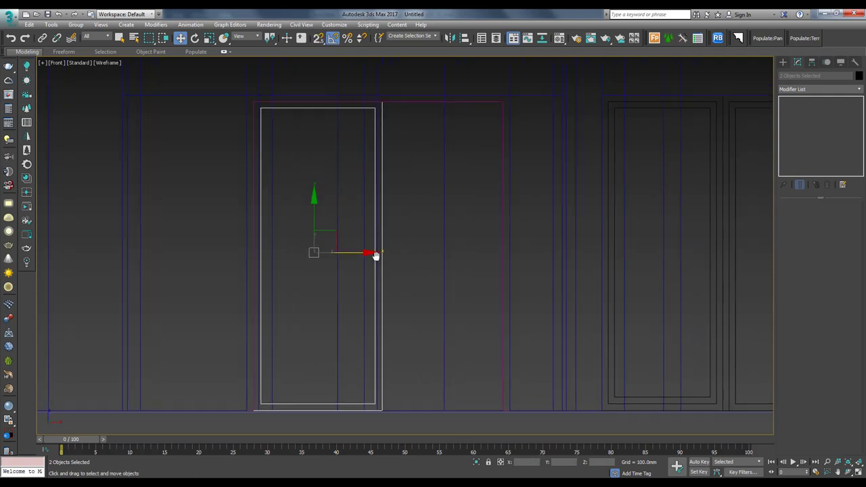
drag(365, 251, 485, 269)
click(436, 288)
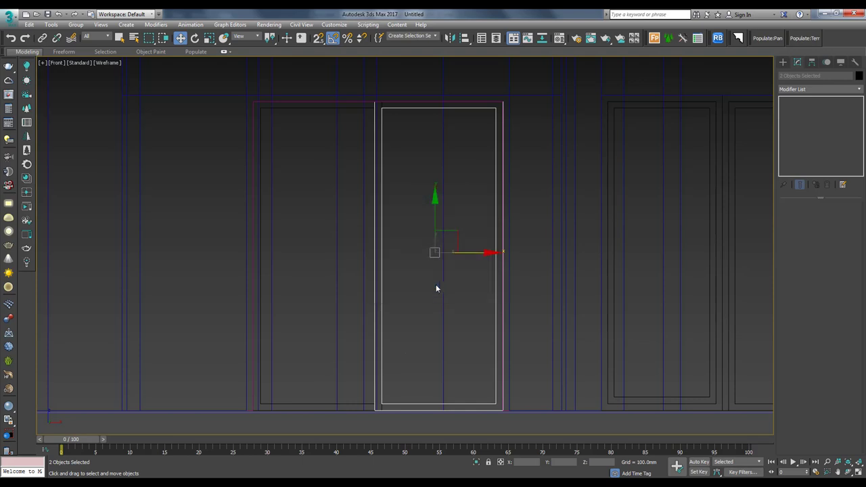
key(t)
drag(430, 193, 444, 217)
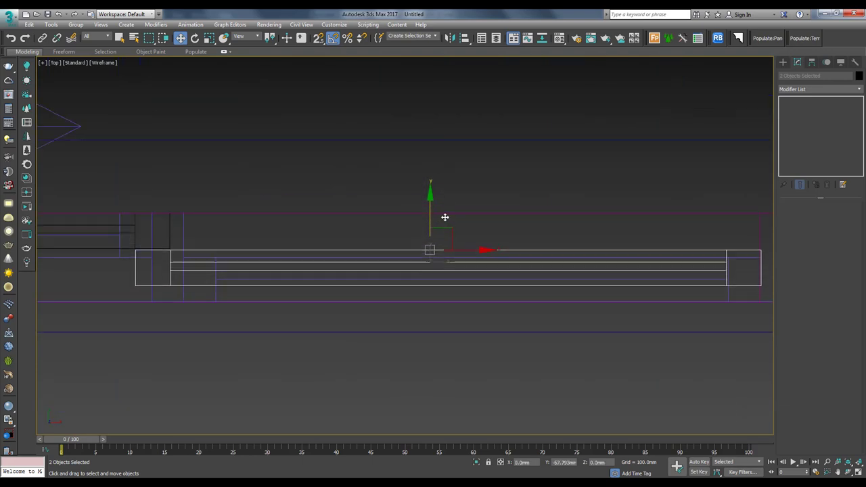
key(shift+z)
click(433, 288)
alt+middle_drag(434, 288, 441, 307)
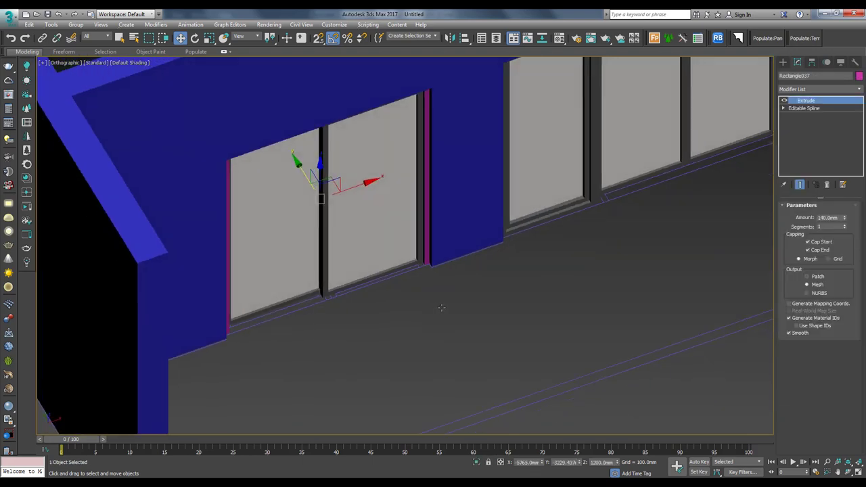
Apply the dark grey material to the left door frame
key(p)
alt+middle_drag(396, 223, 433, 246)
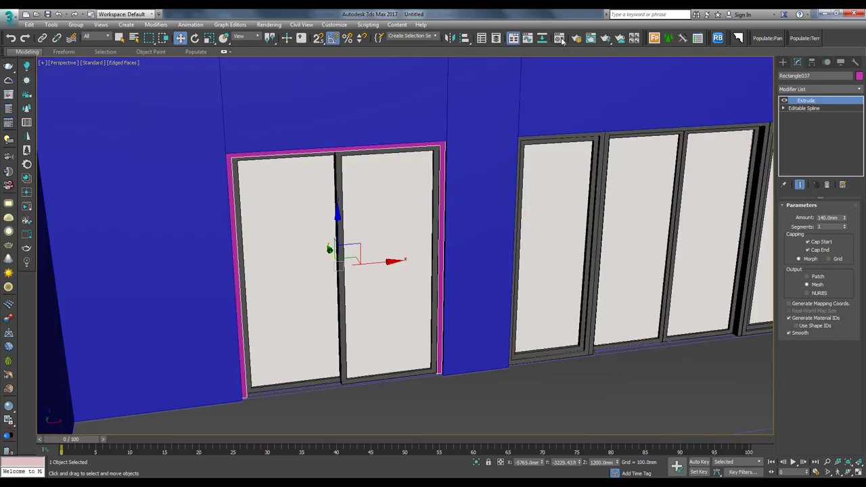
key(m)
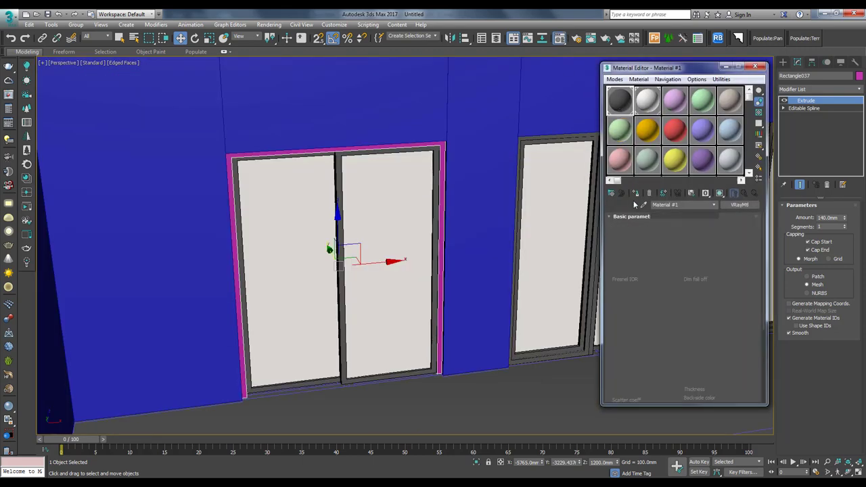
drag(619, 101, 438, 271)
click(763, 67)
Group the left door frame and its panels as Group001
alt+middle_drag(398, 347, 441, 334)
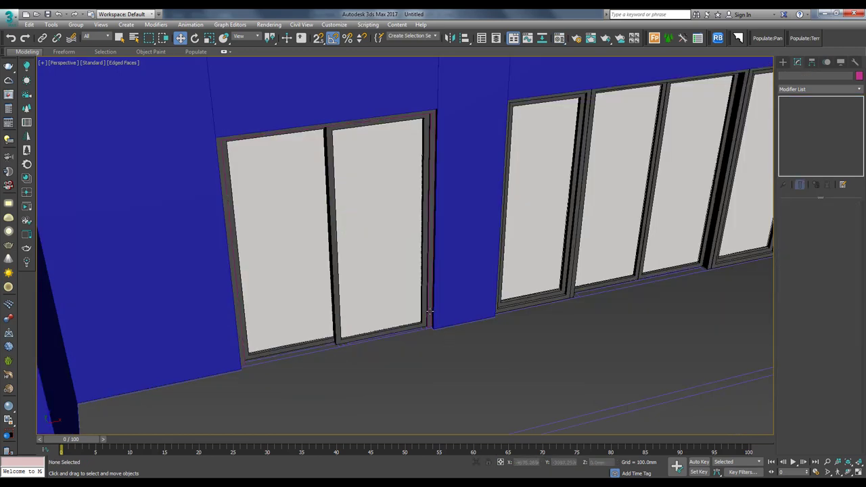
click(429, 311)
key(F3)
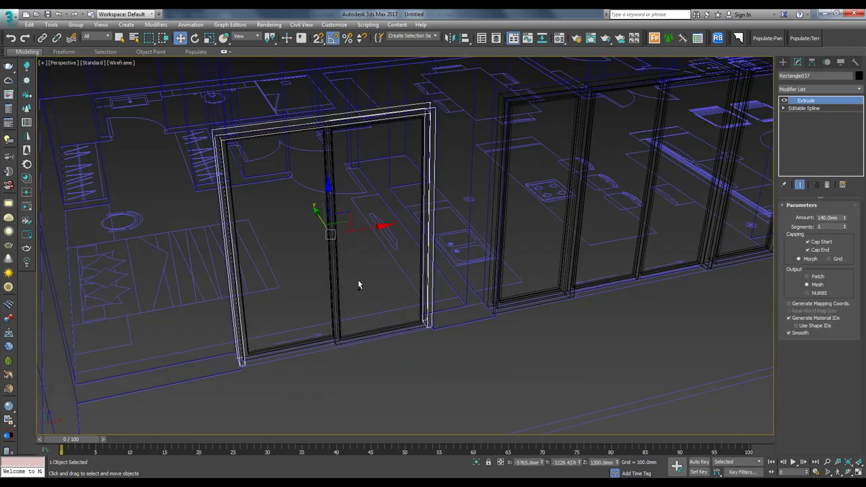
click(325, 295)
key(F3)
click(76, 25)
click(86, 35)
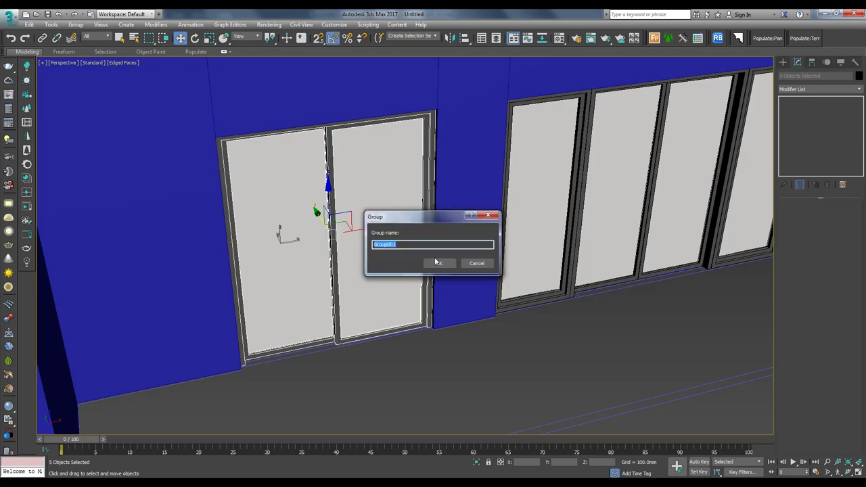
click(440, 260)
key(F4)
Shift-copy the door group to the far-right opening, creating Group002
mouse_move(462, 269)
alt+middle_down()
mouse_move(571, 286)
mouse_move(463, 280)
mouse_move(233, 298)
mouse_move(213, 290)
alt+middle_up()
key(F4)
scroll(463, 280, down, 5)
click(233, 297)
shift+drag(213, 290, 643, 164)
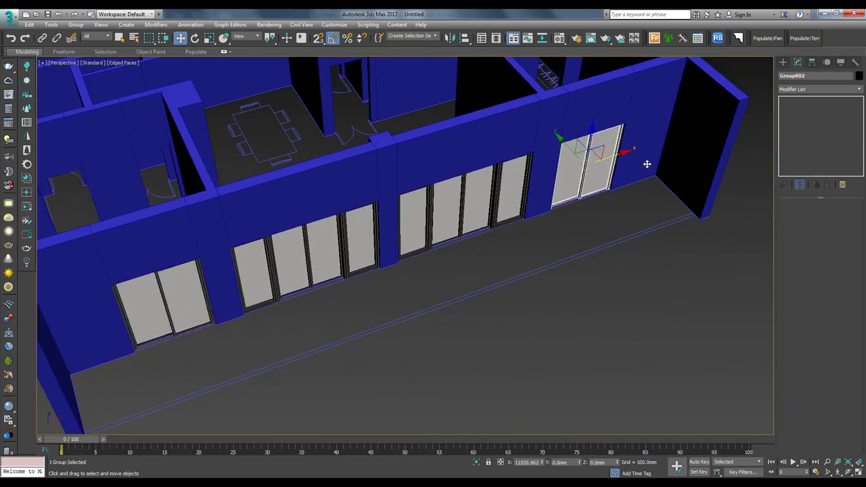
Snap Group002 flush into the far-right wall opening in Top view with vertex snap
key(z)
drag(457, 250, 445, 249)
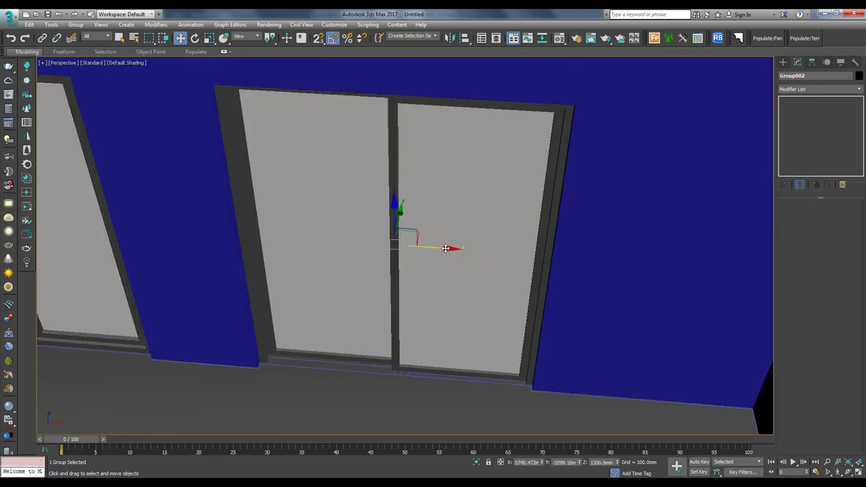
key(t)
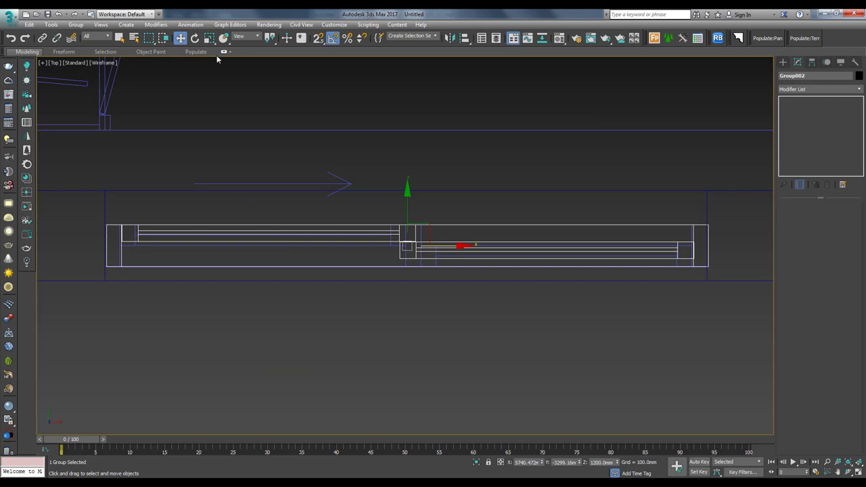
key(s)
scroll(261, 266, up, 3)
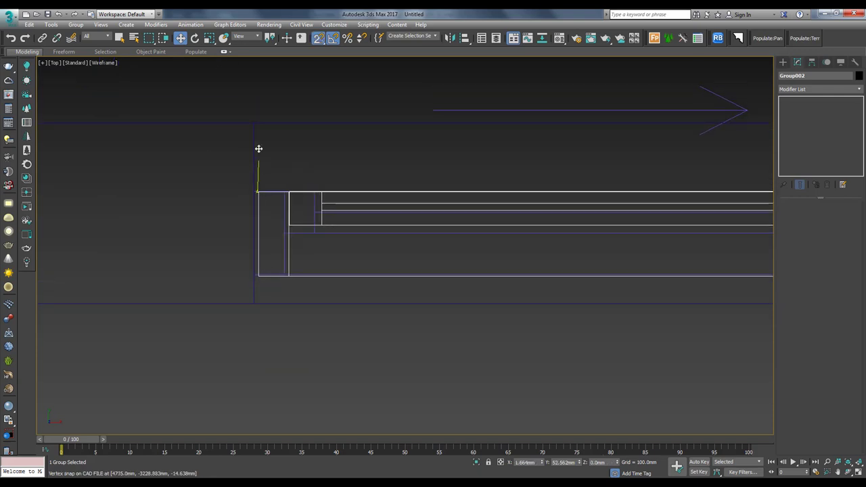
scroll(305, 196, down, 3)
key(F3)
scroll(420, 217, down, 3)
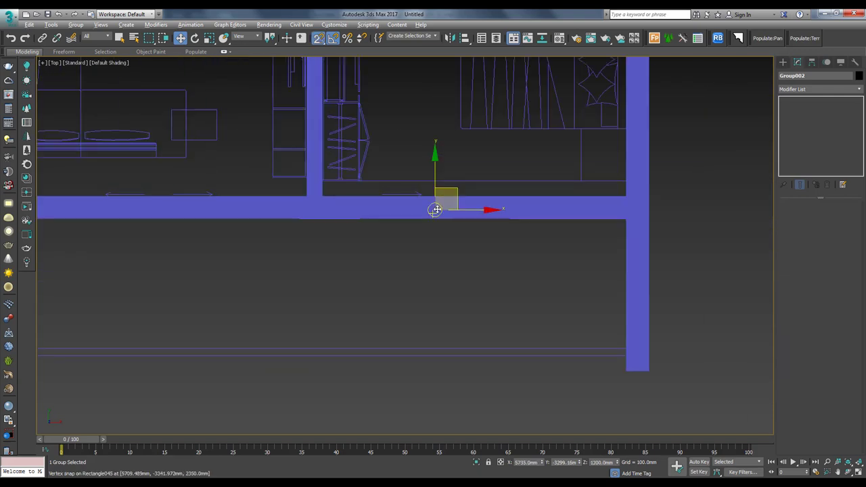
alt+middle_drag(435, 205, 460, 147)
Orbit out to check the whole facade from a steep angle
key(F4)
scroll(514, 223, up, 3)
scroll(525, 210, down, 3)
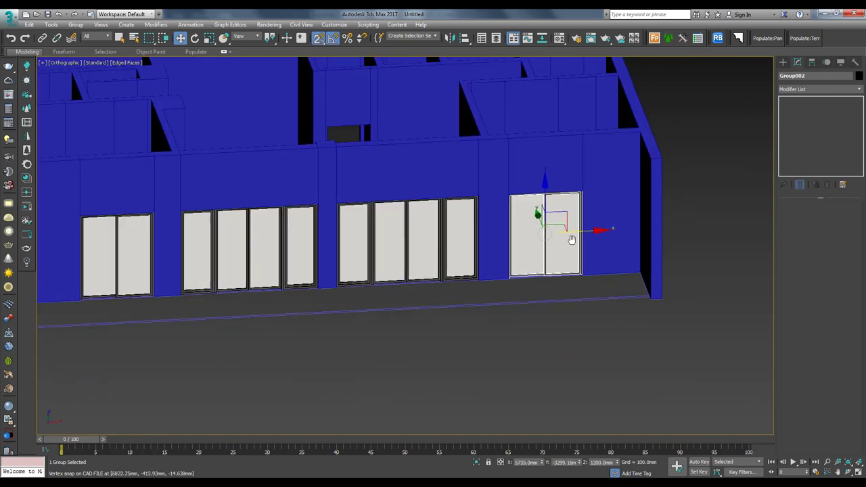
alt+middle_drag(526, 209, 378, 314)
alt+middle_drag(370, 320, 435, 240)
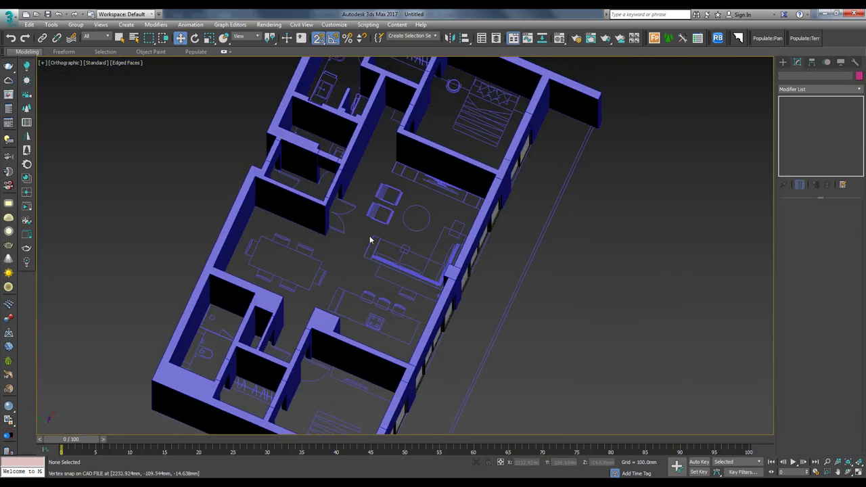
In Top view, start a new line, Line002, at the upper wall gap's corner
alt+middle_drag(385, 241, 338, 251)
key(t)
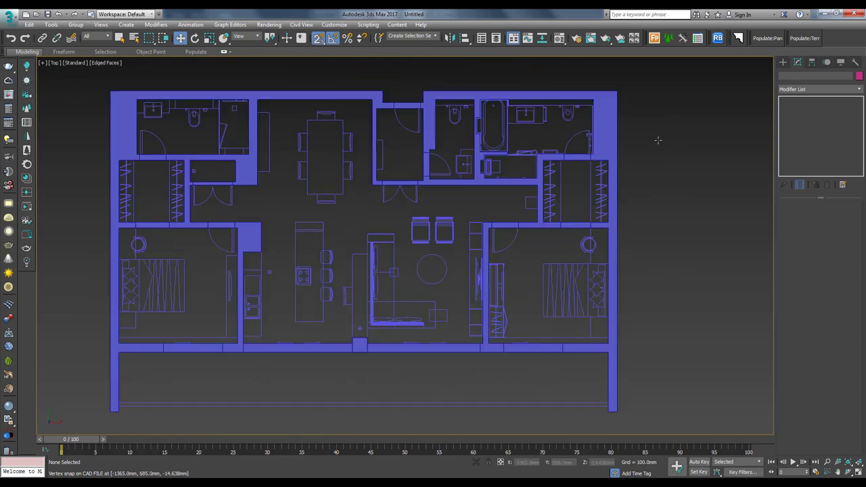
click(783, 61)
click(383, 89)
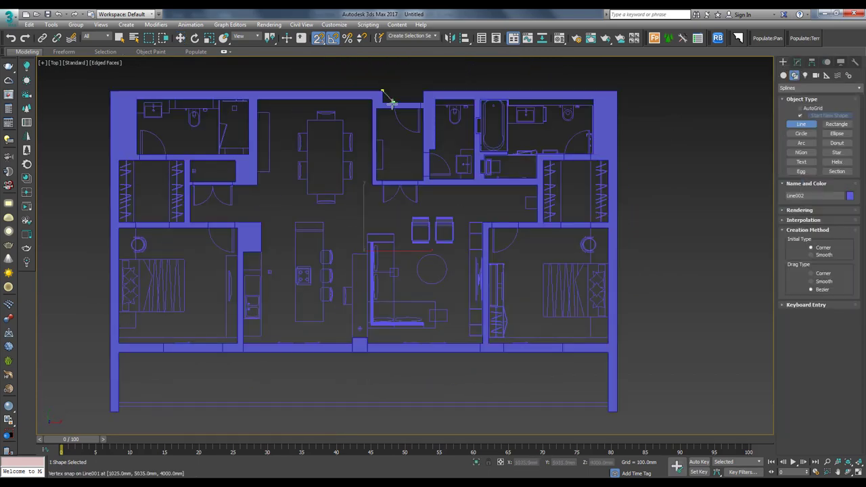
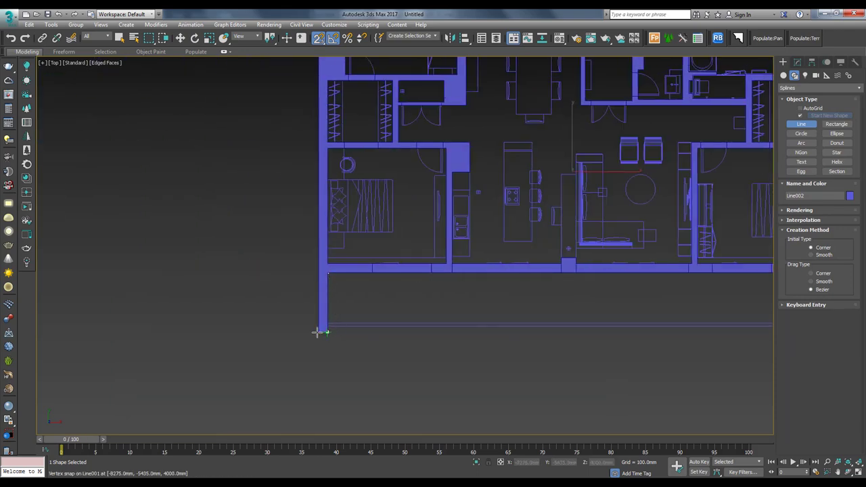
Place the last corner and close the apartment outline spline at its first vertex
scroll(316, 188, down, 3)
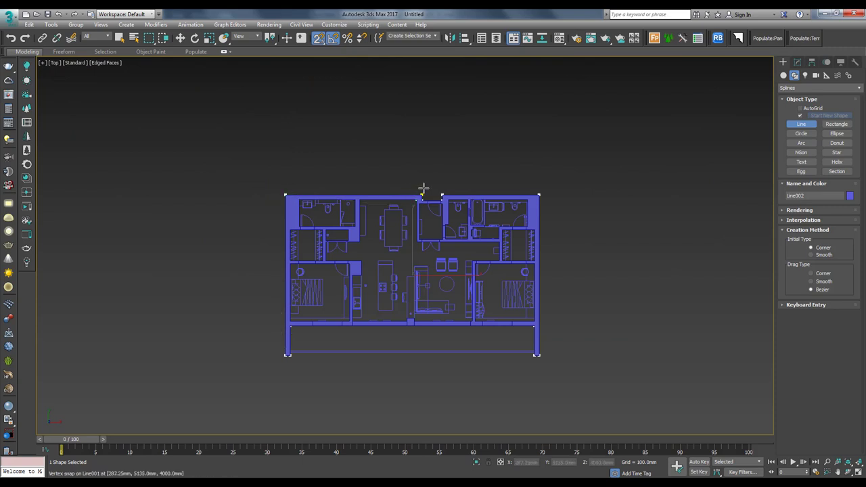
click(426, 187)
click(422, 277)
middle_drag(422, 277, 359, 260)
click(797, 62)
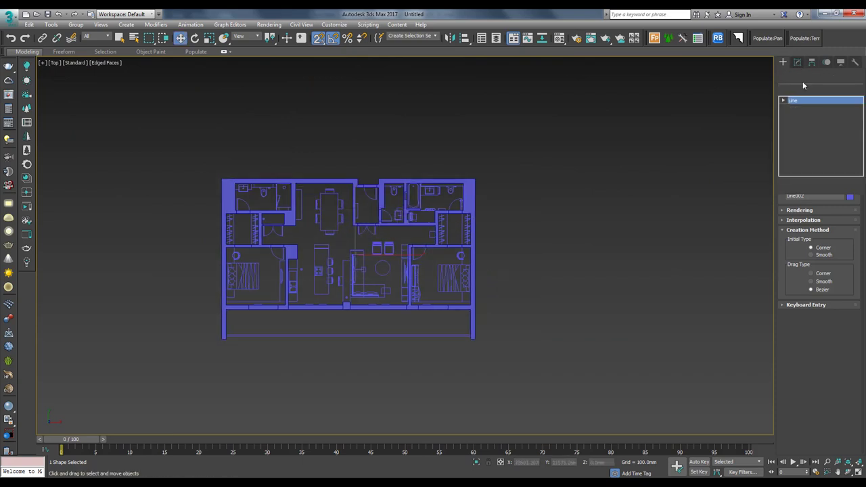
Extrude the closed outline by -30 mm into a floor slab
click(806, 90)
click(805, 133)
key(f)
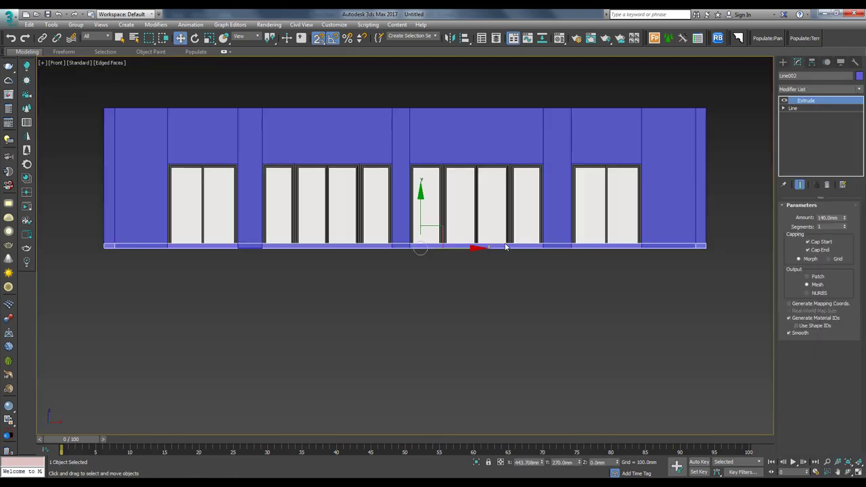
key(F3)
scroll(656, 241, up, 2)
scroll(606, 245, up, 2)
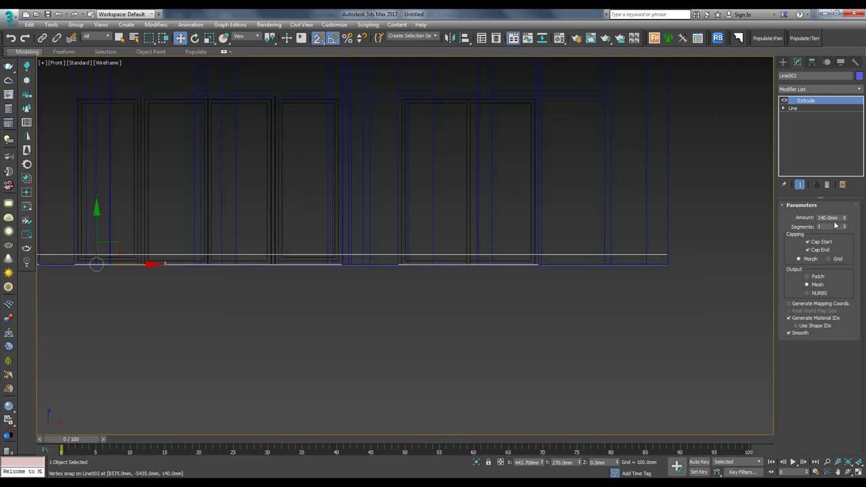
key(F3)
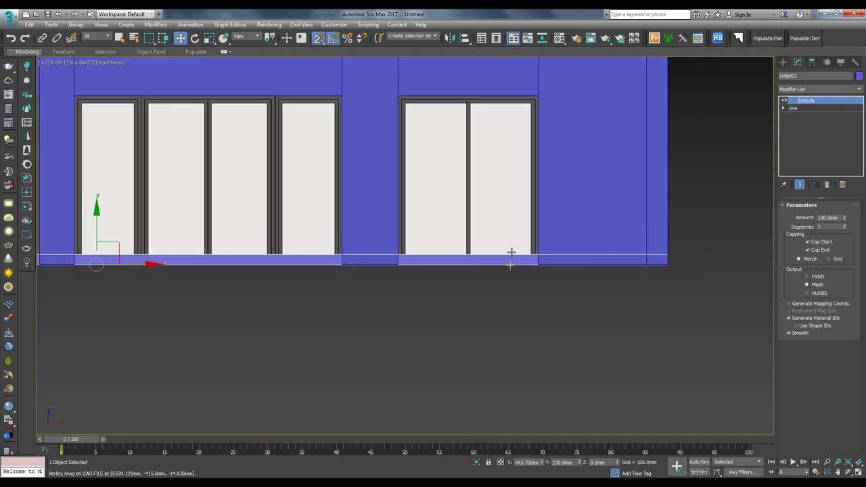
alt+middle_drag(512, 251, 521, 266)
key(p)
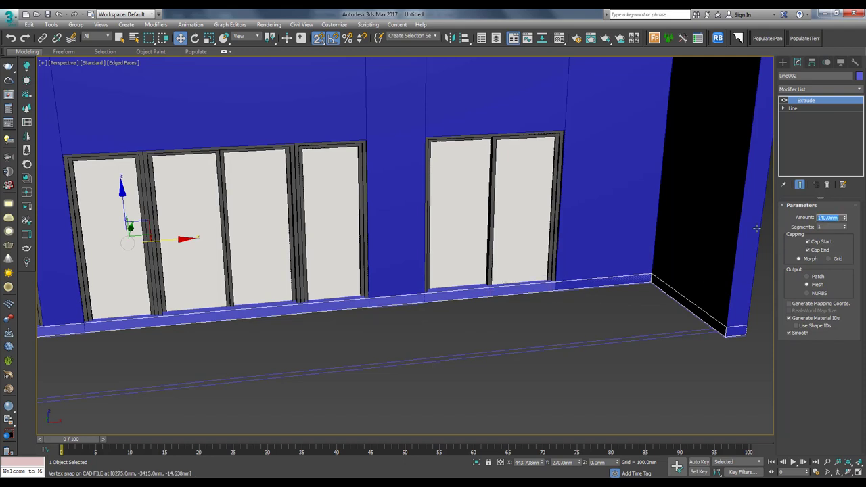
text(-30)
key(Return)
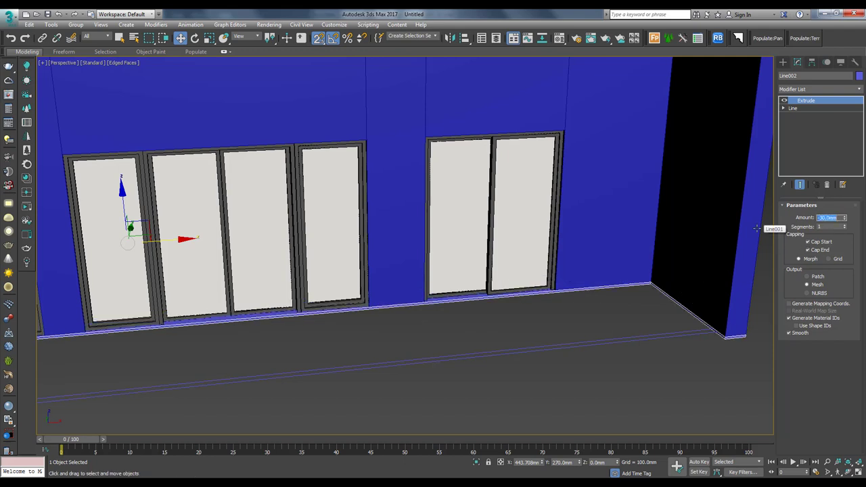
Turn off edged faces, then select the purple sample material (Material #3) in the Material Editor
scroll(559, 238, down, 2)
key(F4)
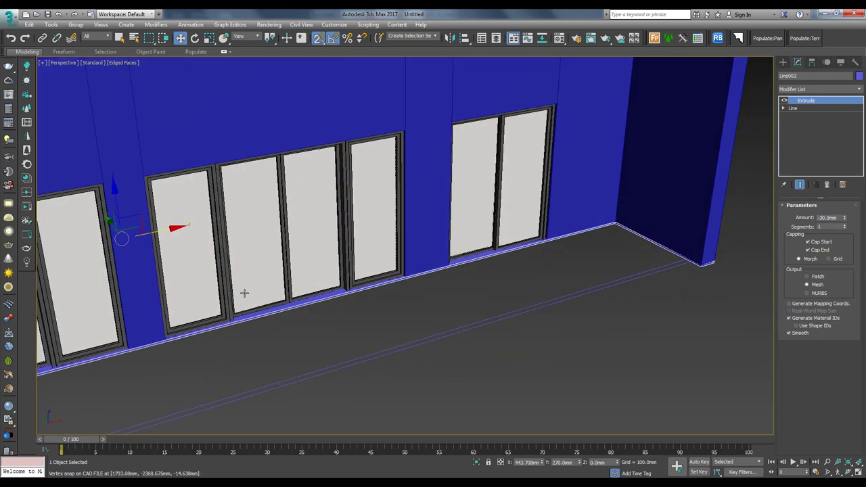
alt+middle_drag(244, 293, 505, 292)
scroll(450, 210, up, 5)
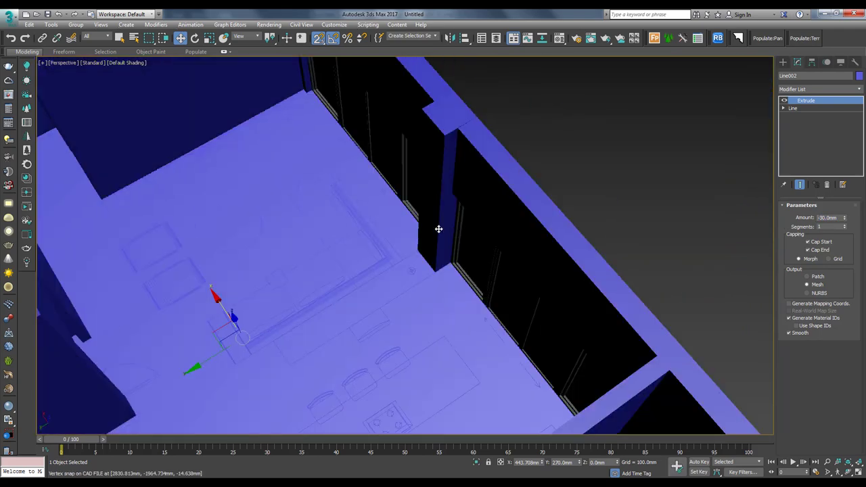
scroll(458, 204, down, 3)
click(561, 38)
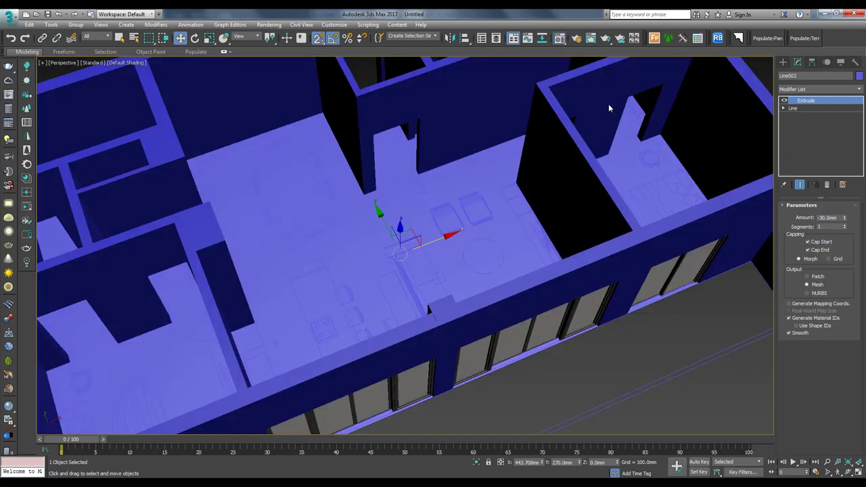
click(675, 100)
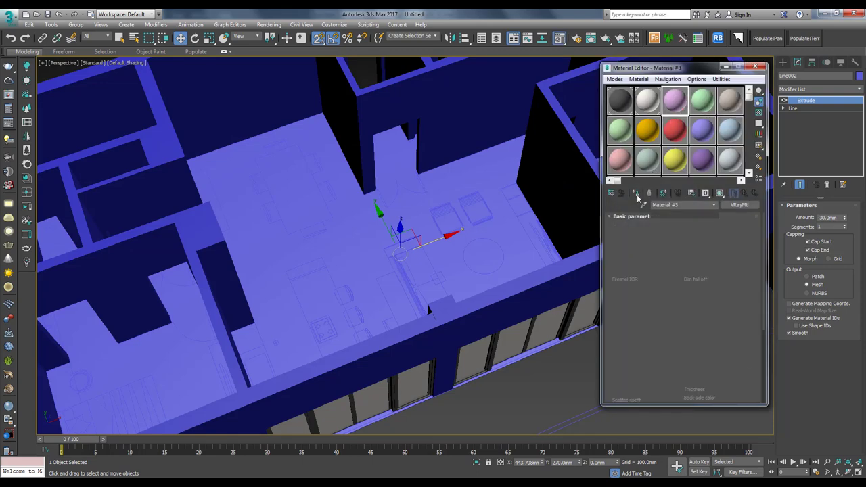
Assign Material #3 to the floor slab and set its Diffuse colour to grey
click(638, 194)
click(660, 226)
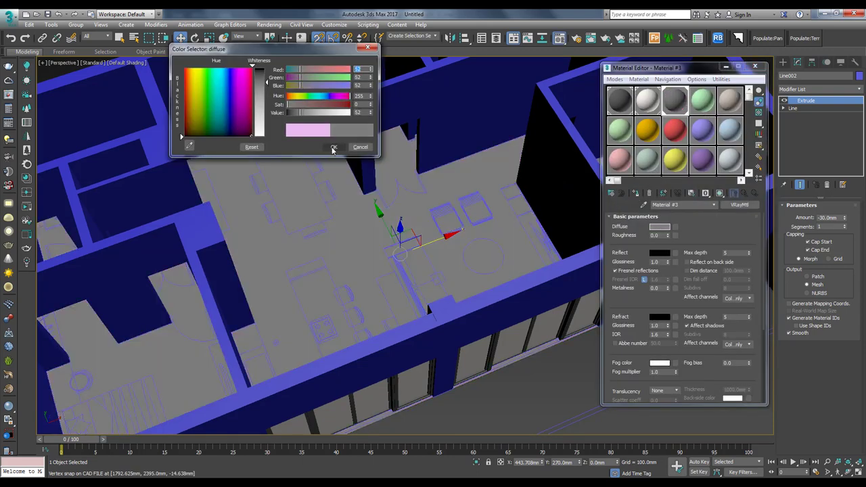
click(332, 146)
alt+middle_drag(367, 170, 491, 164)
key(f)
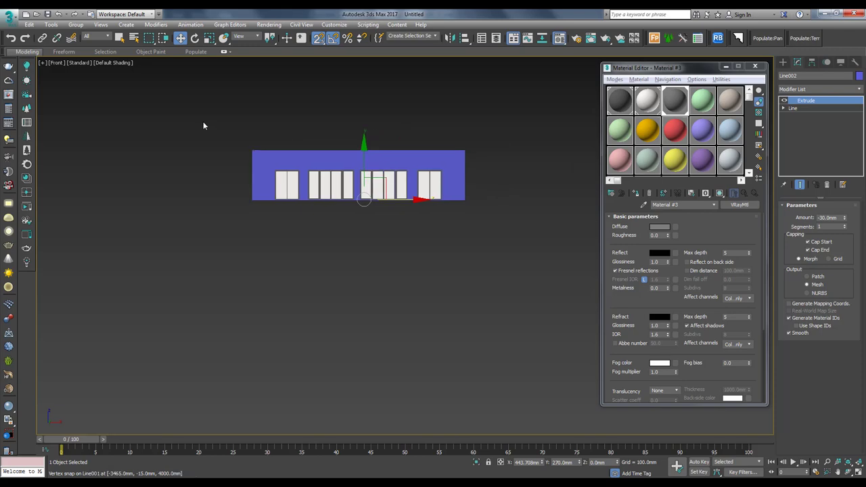
Select all the walls, give them the grey material, then clear the selection
drag(486, 166, 486, 166)
alt+middle_drag(486, 166, 725, 106)
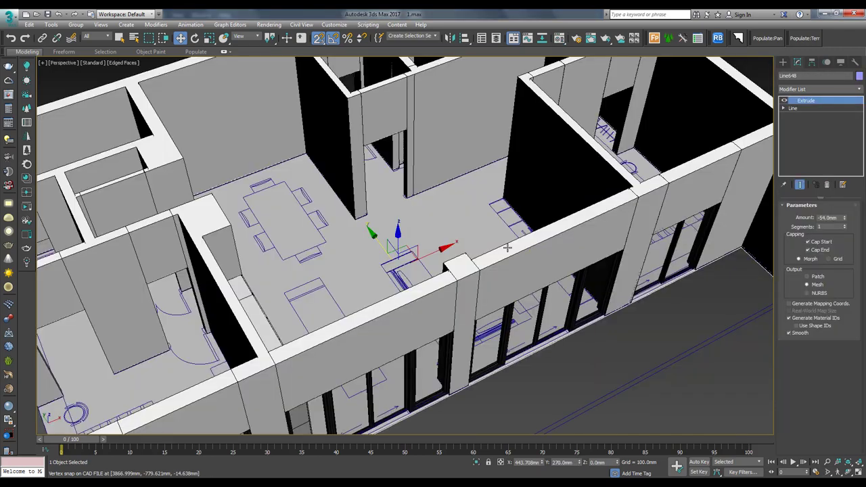
alt+middle_drag(476, 240, 478, 247)
click(478, 247)
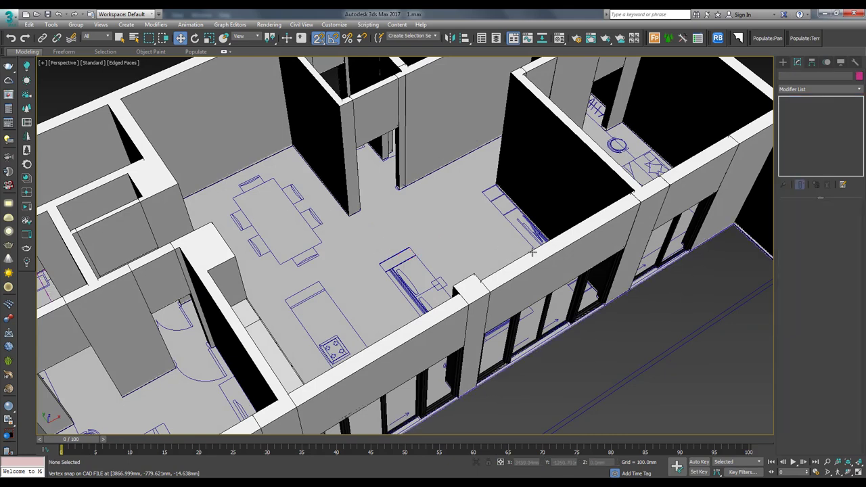
mouse_move(531, 253)
alt+middle_down()
mouse_move(512, 333)
mouse_move(474, 266)
alt+middle_up()
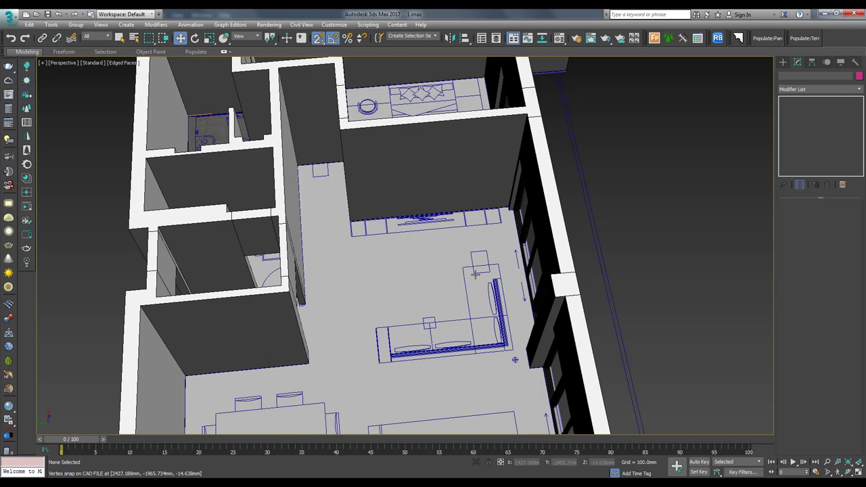
scroll(471, 271, up, 2)
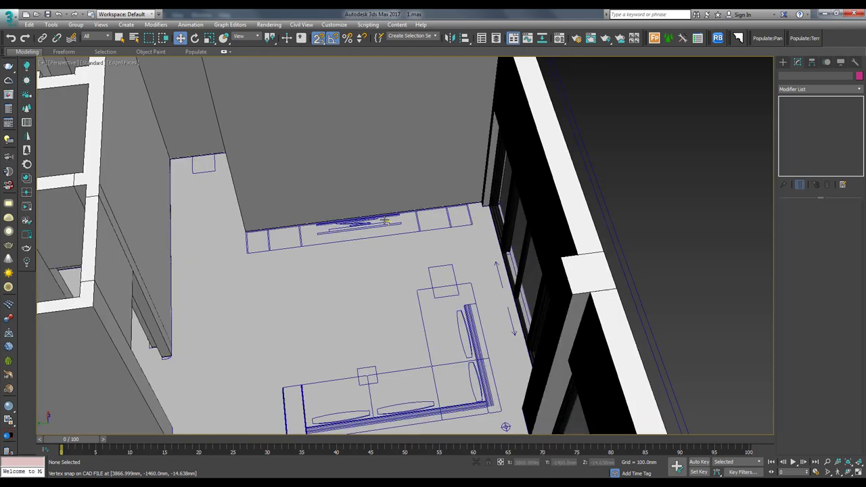
scroll(434, 231, up, 2)
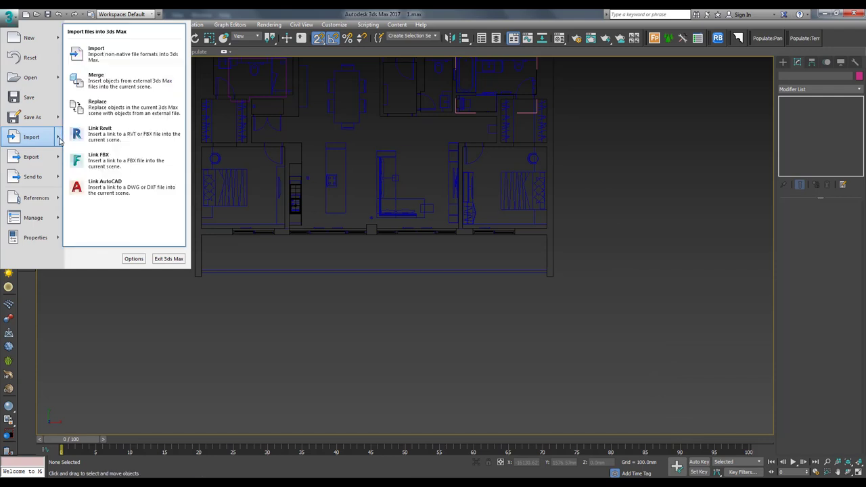
mouse_move(31, 136)
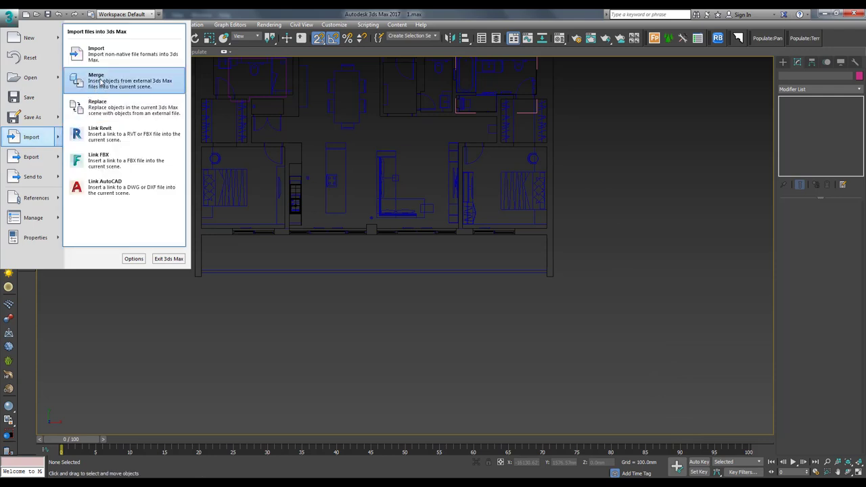
Merge the tv unit file, applying the choice to all duplicate materials
click(102, 82)
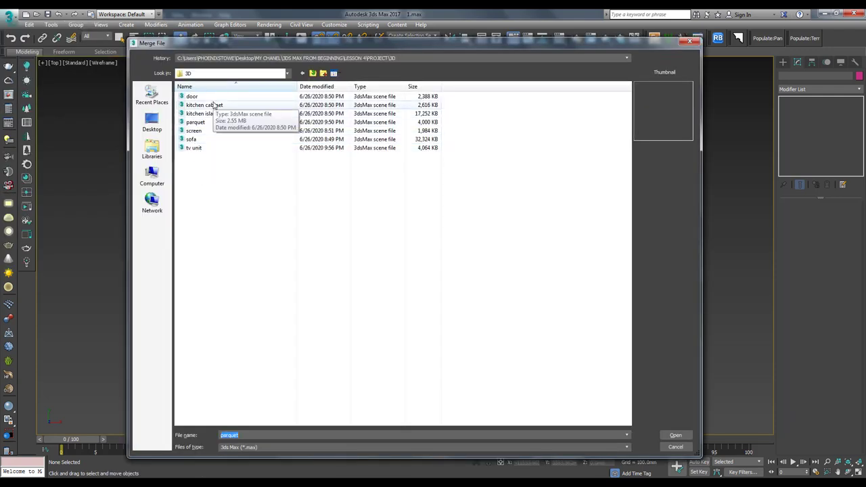
double_click(194, 147)
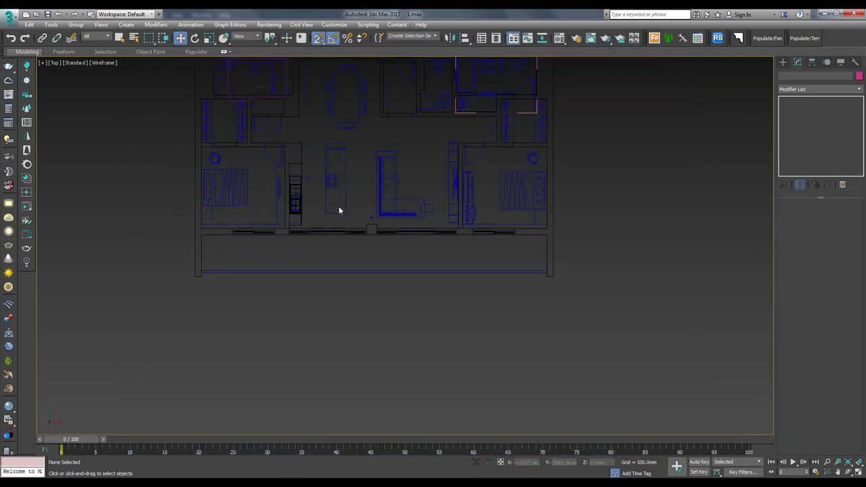
key(q)
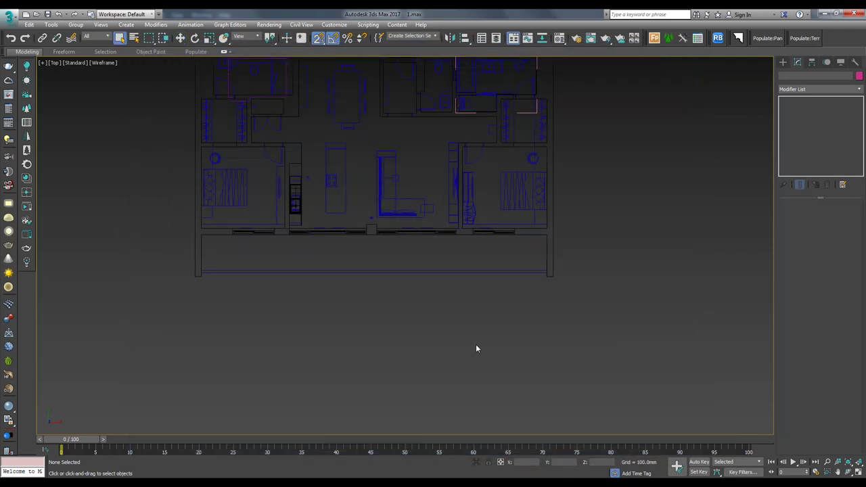
mouse_move(433, 202)
mouse_down()
mouse_move(364, 203)
mouse_move(552, 189)
mouse_up()
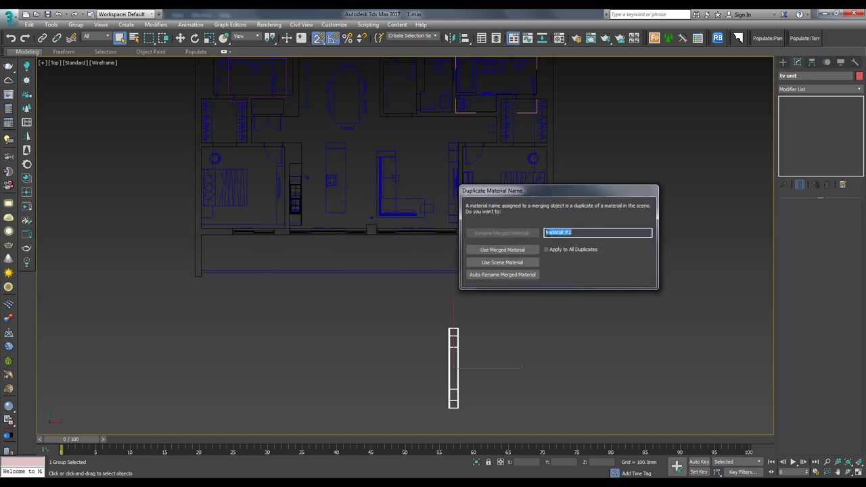
click(556, 250)
click(516, 248)
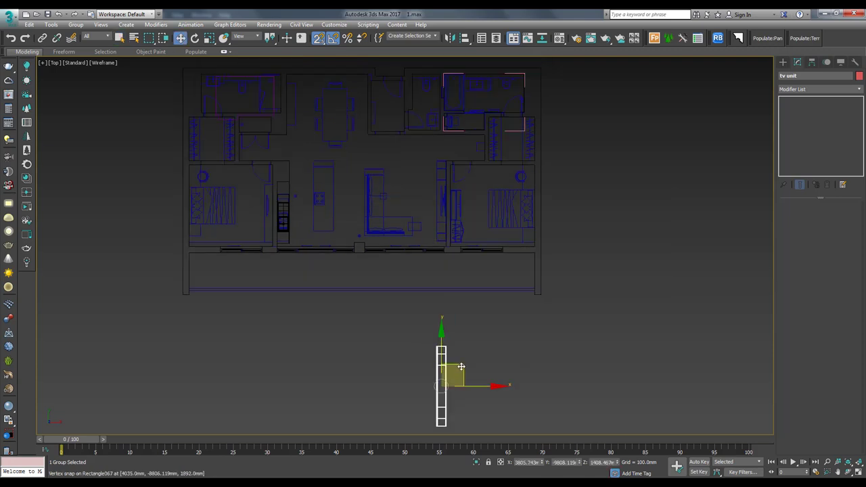
Move the tv unit into the floor plan against the living-room wall
drag(461, 366, 446, 223)
scroll(447, 233, up, 3)
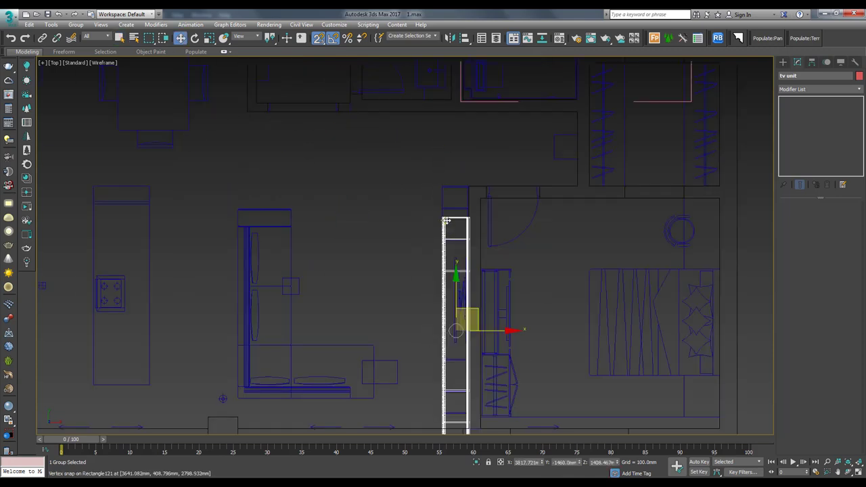
scroll(447, 221, up, 5)
drag(442, 215, 441, 127)
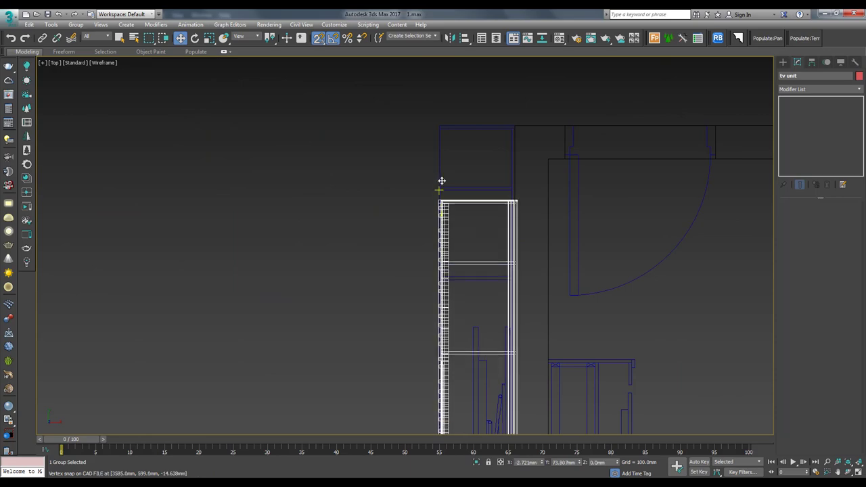
key(p)
key(ctrl+d)
scroll(506, 291, down, 2)
Select the tv unit and orbit around it to check its placement
click(501, 285)
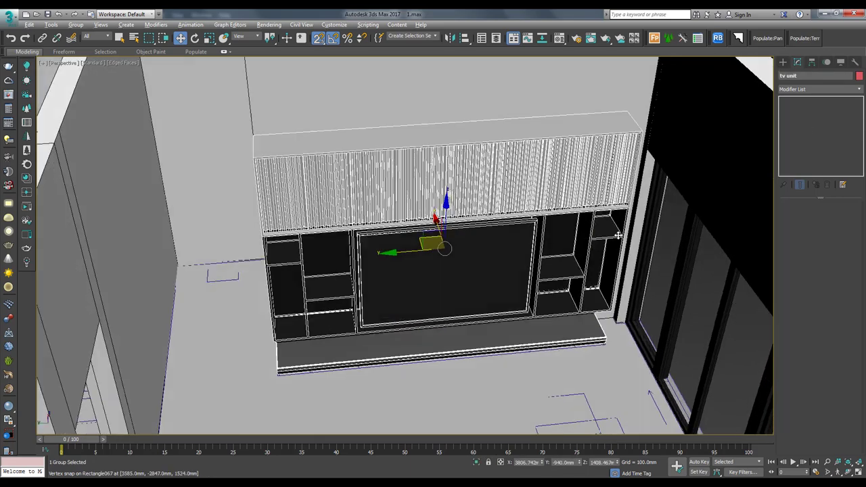
mouse_move(611, 240)
alt+middle_down()
mouse_move(585, 241)
mouse_move(517, 318)
alt+middle_up()
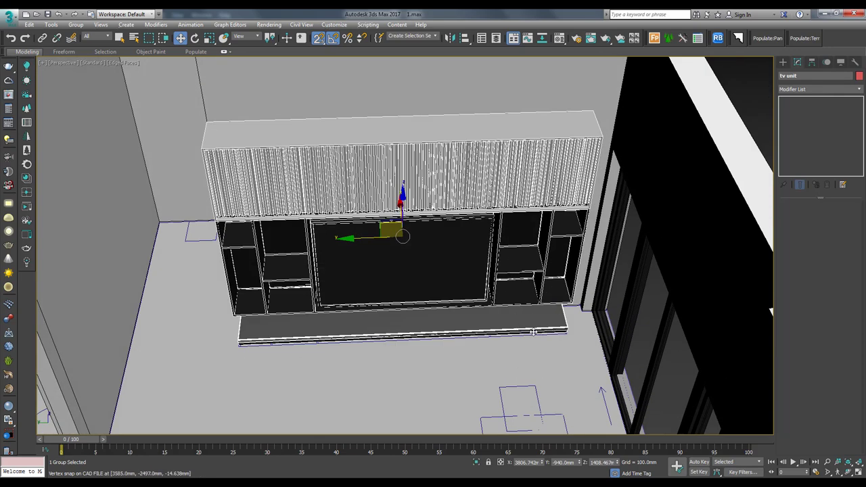
alt+middle_drag(470, 311, 482, 312)
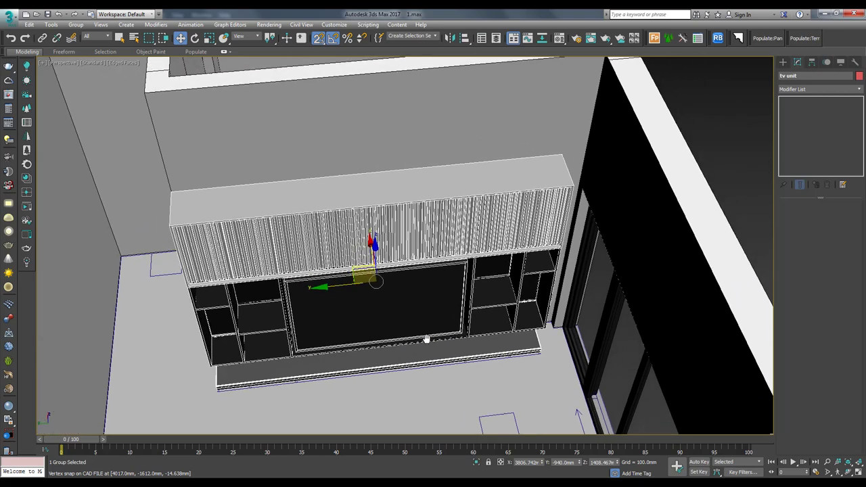
middle_drag(456, 296, 427, 340)
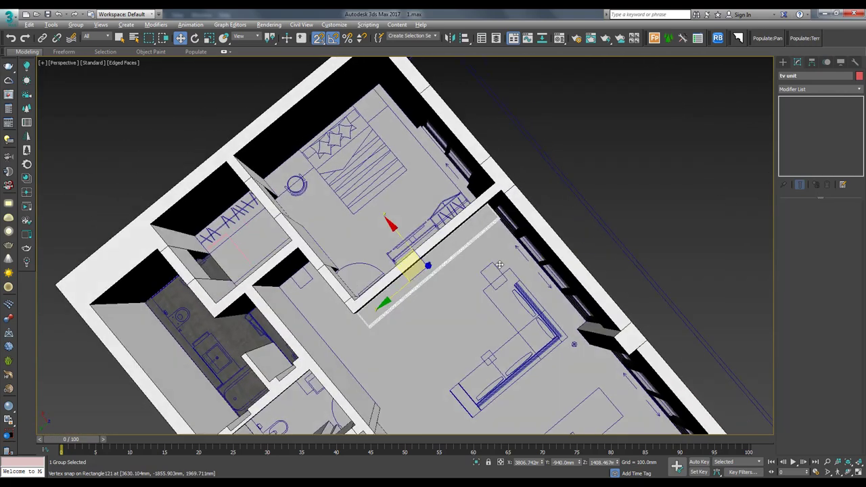
scroll(395, 331, down, 5)
alt+middle_drag(395, 331, 429, 234)
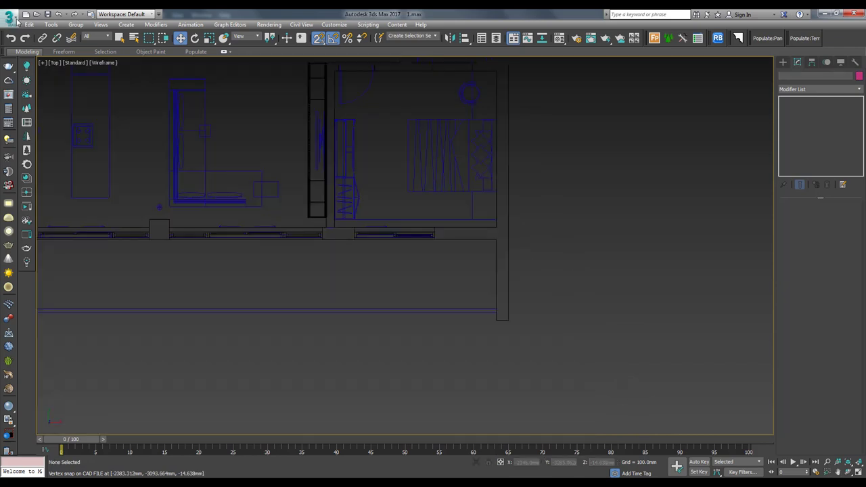
Merge the sofa file and move the sofa into the living room
click(9, 15)
click(87, 77)
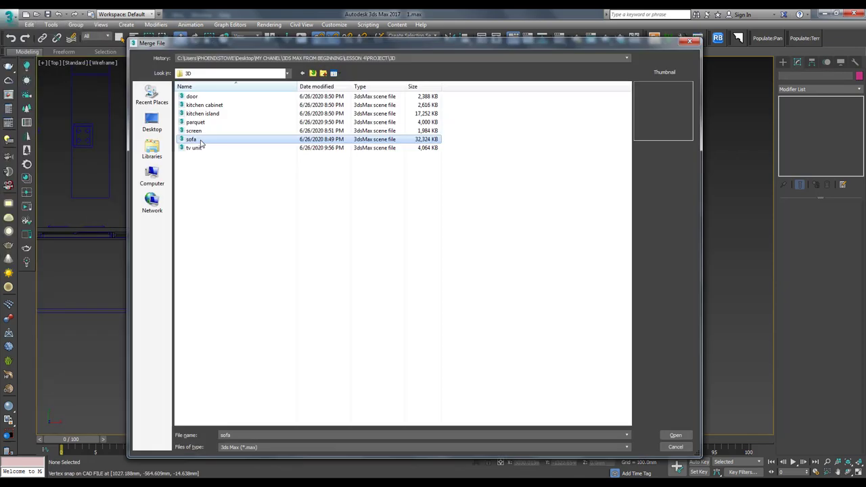
double_click(187, 139)
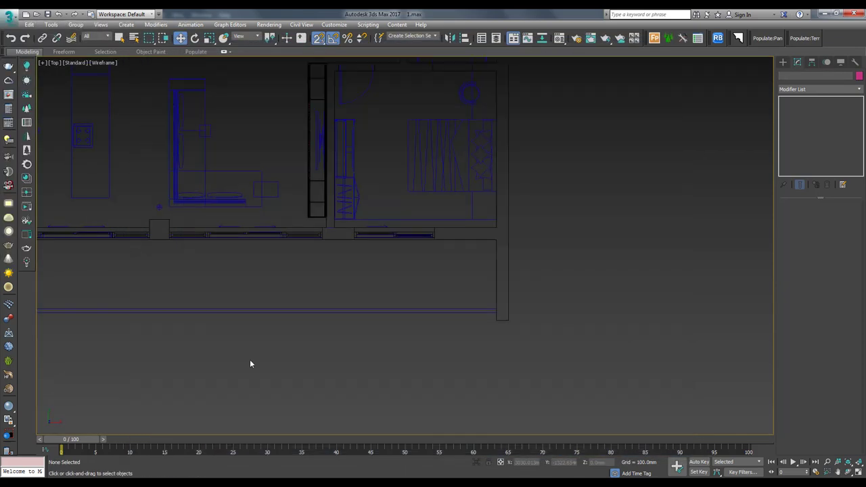
scroll(249, 360, down, 2)
mouse_move(302, 383)
mouse_down()
mouse_move(353, 235)
mouse_move(305, 215)
mouse_up()
scroll(291, 189, up, 3)
scroll(325, 237, up, 3)
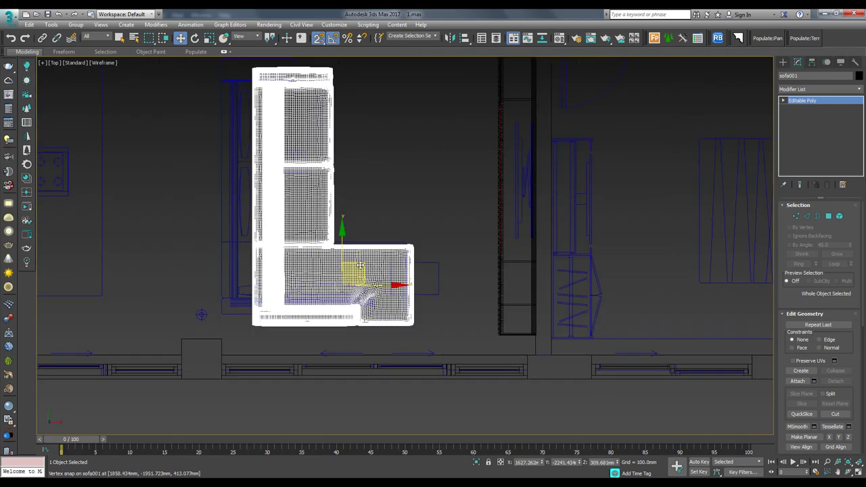
scroll(237, 284, down, 2)
scroll(244, 291, up, 2)
middle_drag(292, 116, 259, 162)
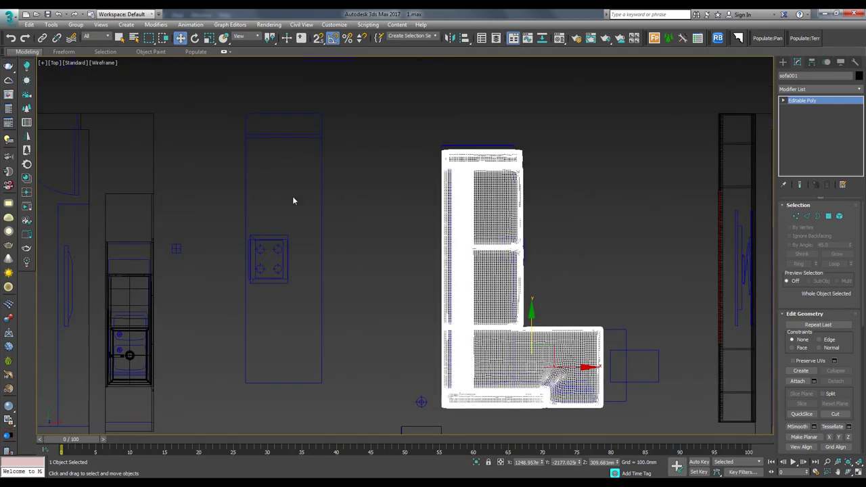
Snap the grouped object near the sofa into place against the wall
click(244, 288)
scroll(246, 284, down, 2)
mouse_move(328, 242)
middle_down()
mouse_move(297, 255)
mouse_move(182, 255)
middle_up()
scroll(271, 237, up, 2)
click(396, 318)
key(s)
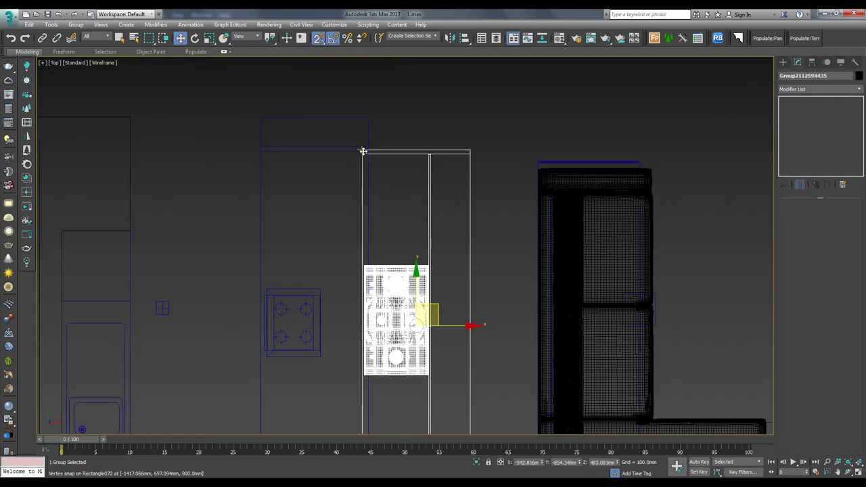
drag(362, 151, 261, 119)
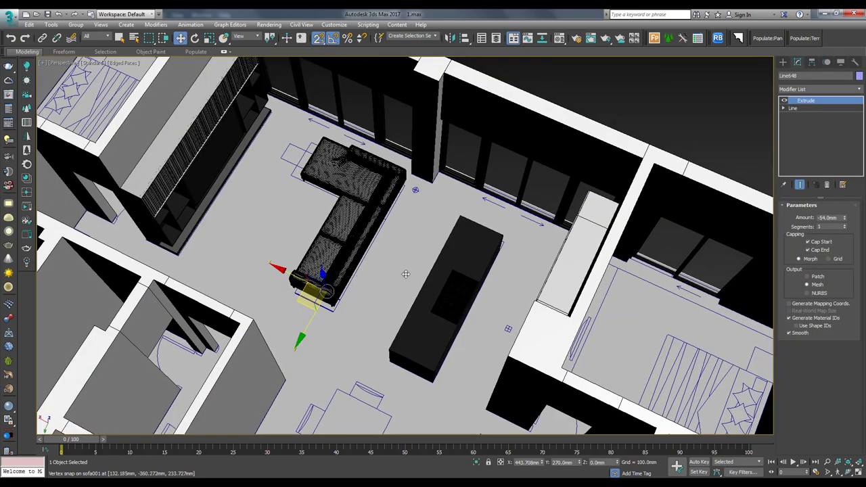
click(405, 273)
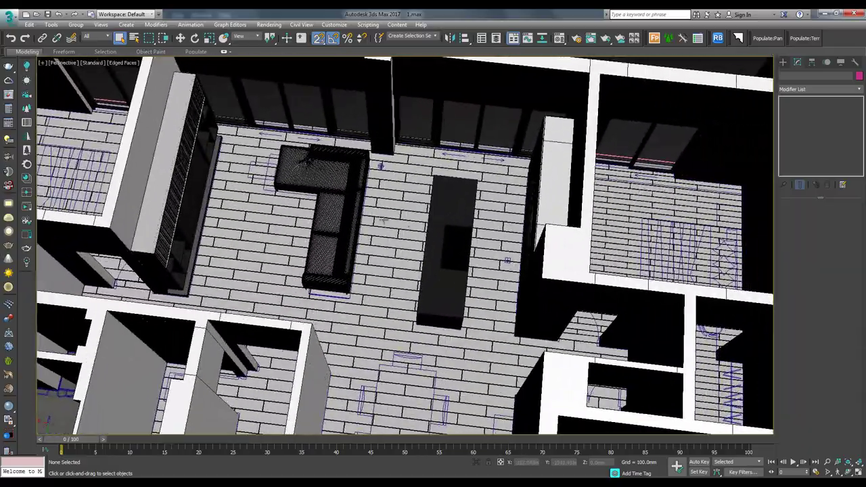
Orbit the Perspective view around the living room to check the layout
alt+middle_drag(383, 219, 383, 266)
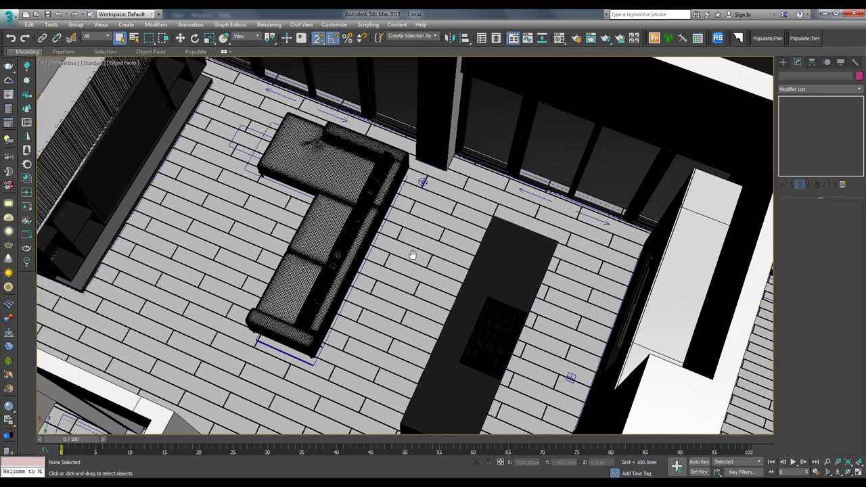
mouse_move(396, 246)
alt+middle_down()
mouse_move(441, 264)
mouse_move(419, 272)
alt+middle_up()
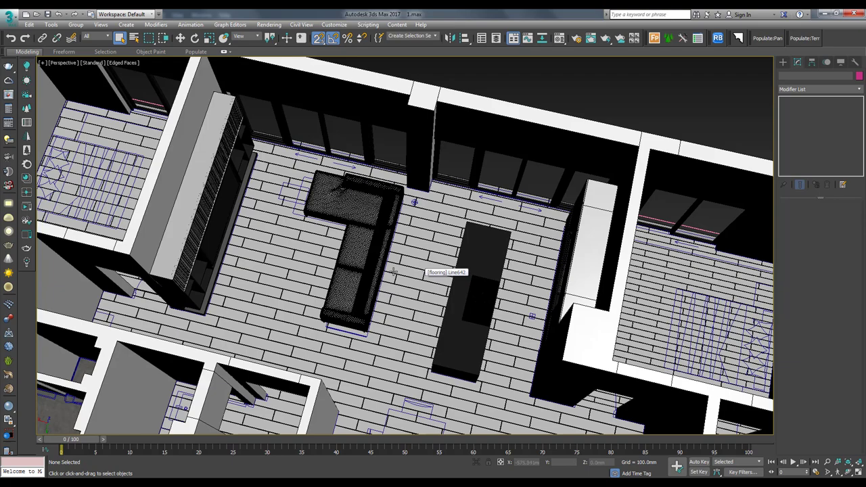
alt+middle_drag(394, 272, 474, 258)
scroll(474, 257, down, 5)
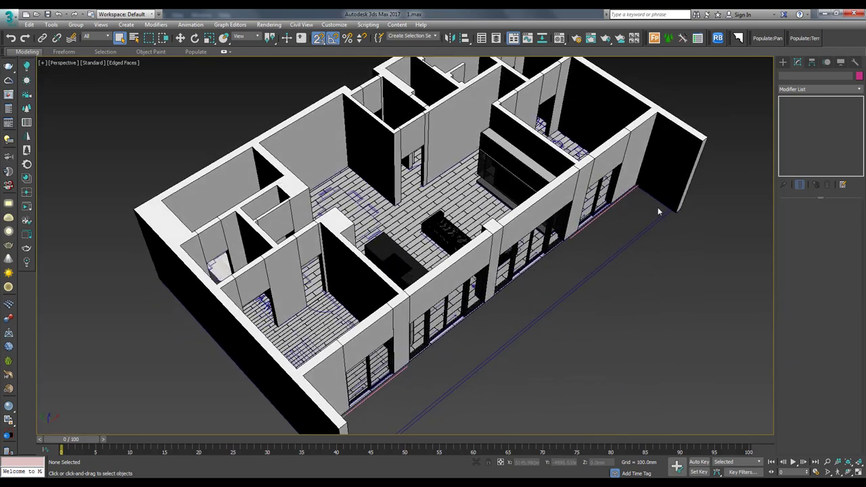
scroll(663, 253, up, 3)
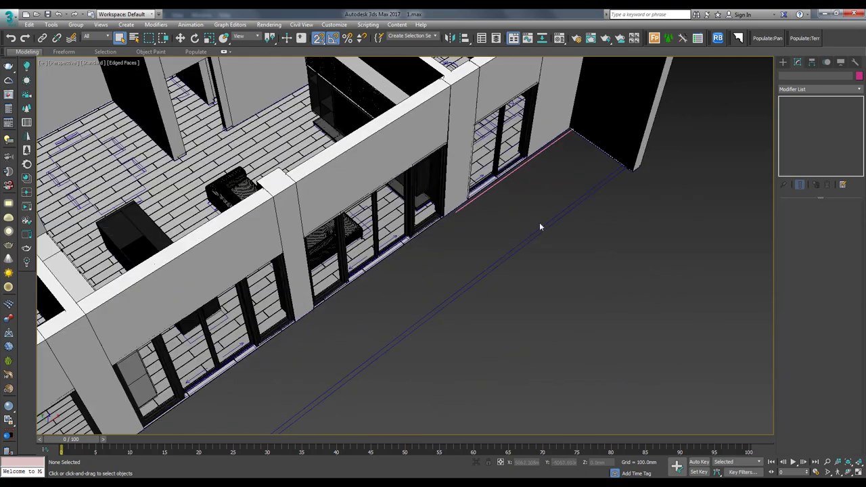
scroll(569, 211, down, 3)
Draw a rectangle over the balcony area and convert it to an editable spline
key(t)
key(F3)
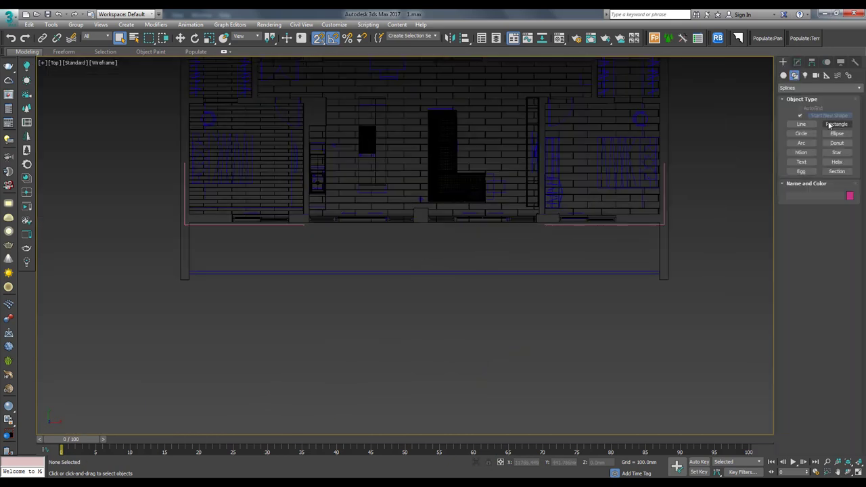
drag(424, 182, 493, 250)
right_click(268, 247)
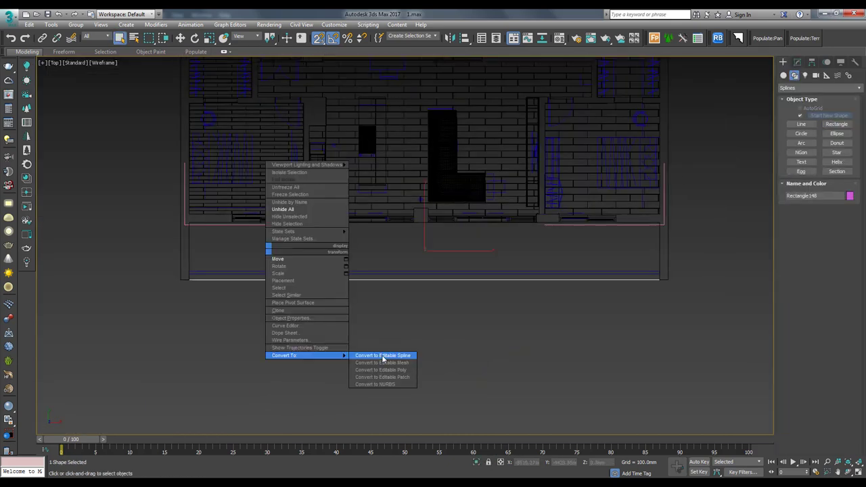
click(387, 358)
Extrude the balcony rectangle -54 mm and assign the grey material to the slab
click(816, 97)
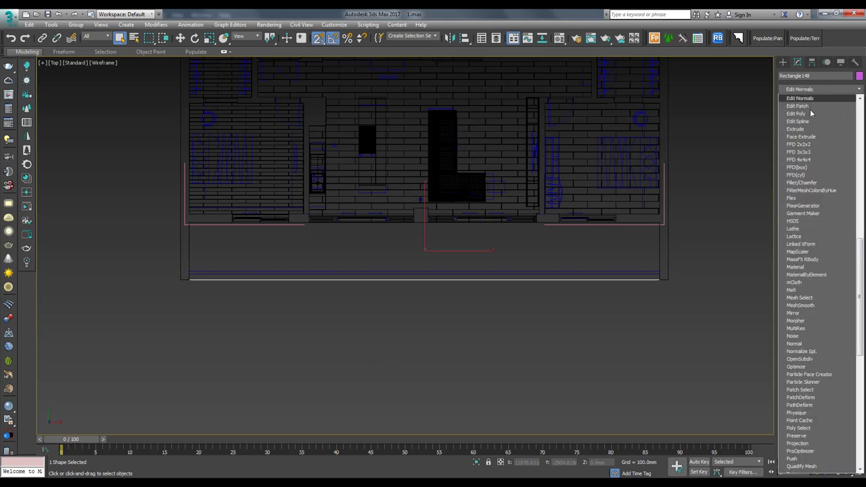
click(810, 119)
key(F3)
alt+middle_drag(473, 304, 644, 212)
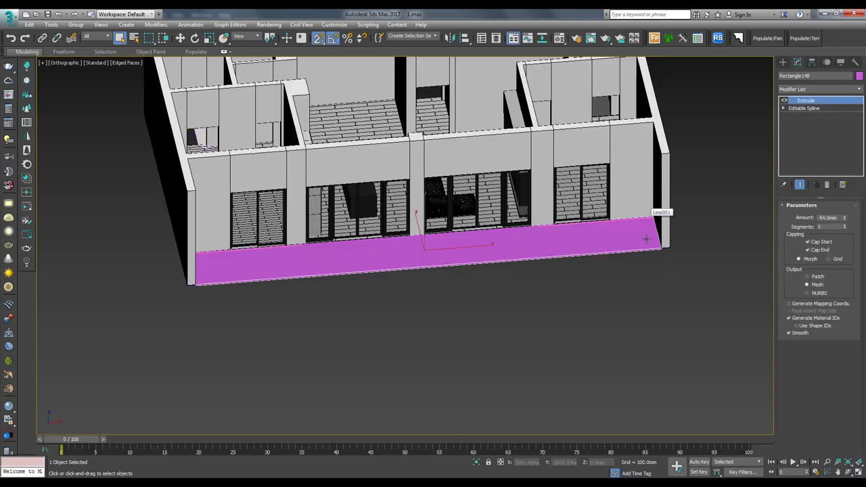
key(p)
key(w)
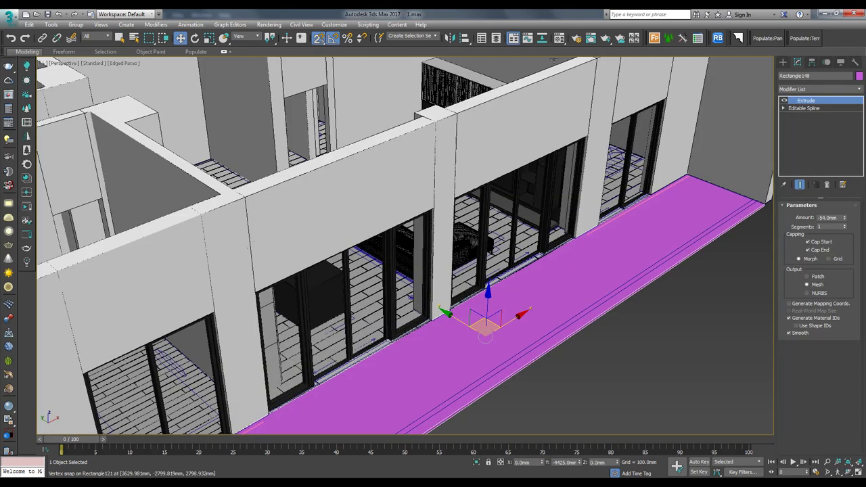
key(m)
click(639, 247)
alt+middle_drag(605, 261, 661, 191)
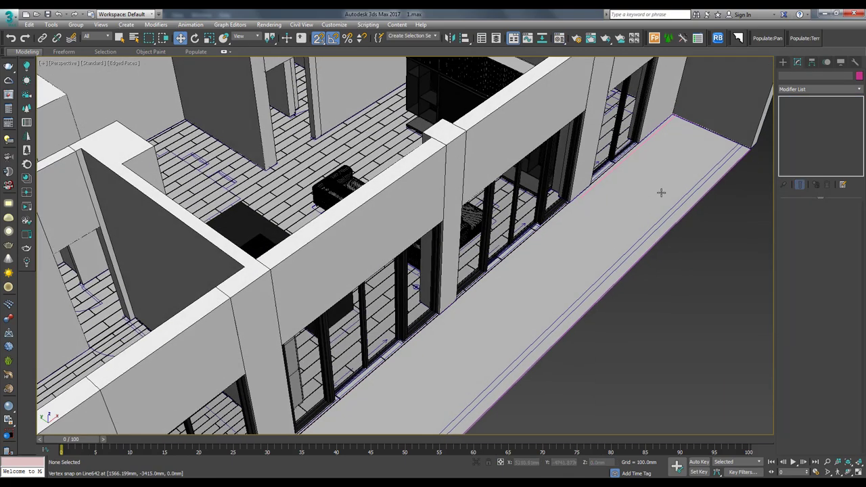
Draw a 100 mm × 16500 mm rectangle along the slab's outer edge
key(t)
key(F3)
scroll(618, 247, up, 3)
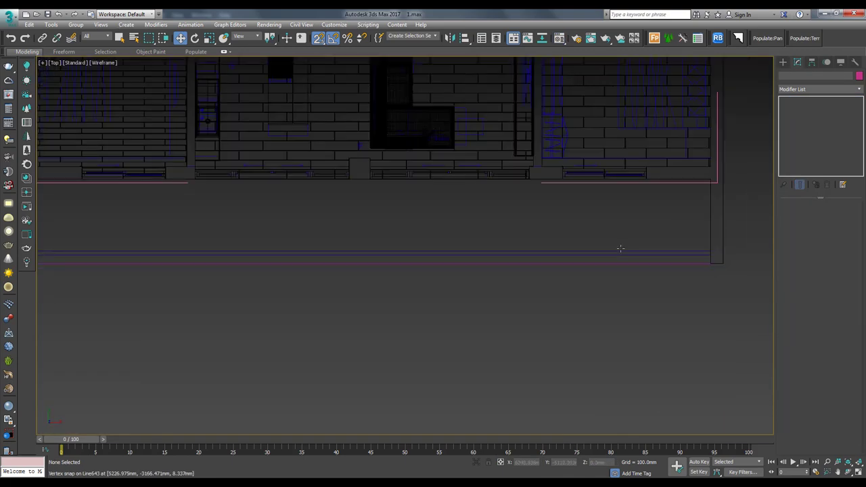
click(836, 124)
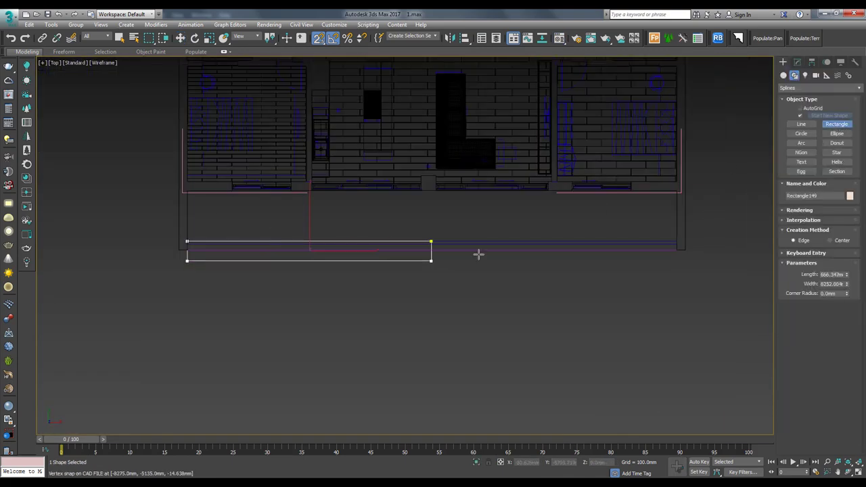
drag(195, 236, 696, 236)
scroll(562, 219, up, 2)
scroll(370, 236, down, 2)
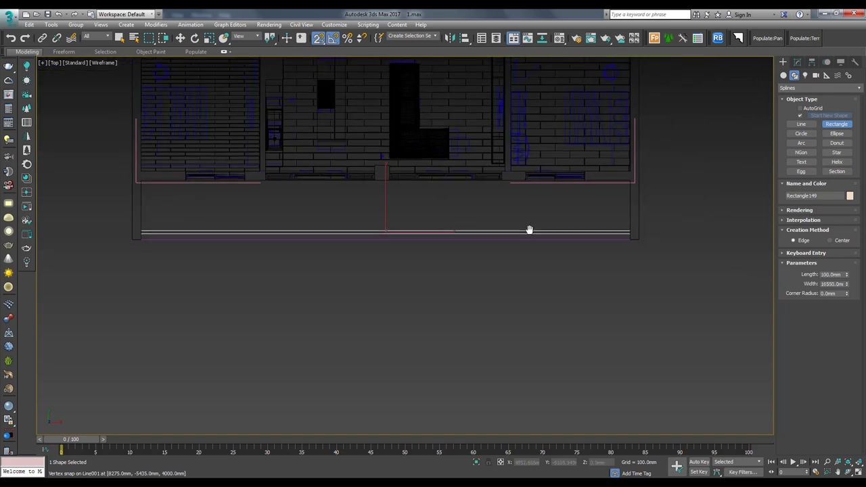
key(w)
Extrude the thin rectangle 100 mm into a curb
click(819, 88)
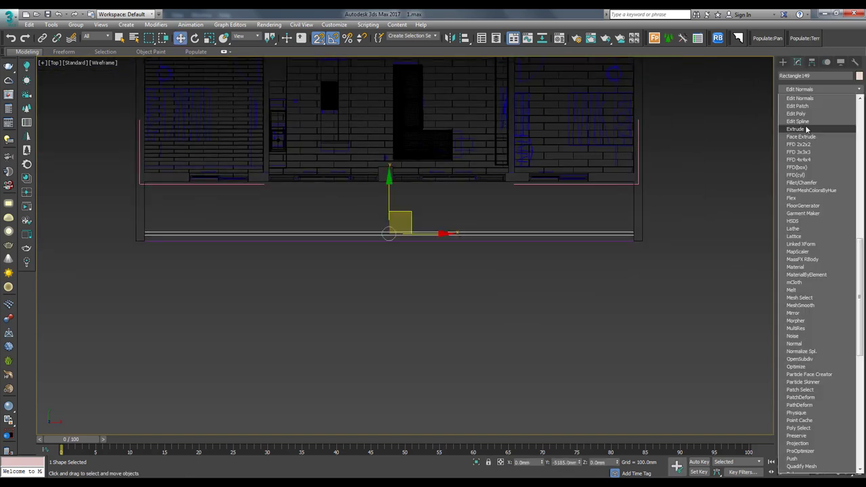
click(796, 128)
key(shift+z)
text(100)
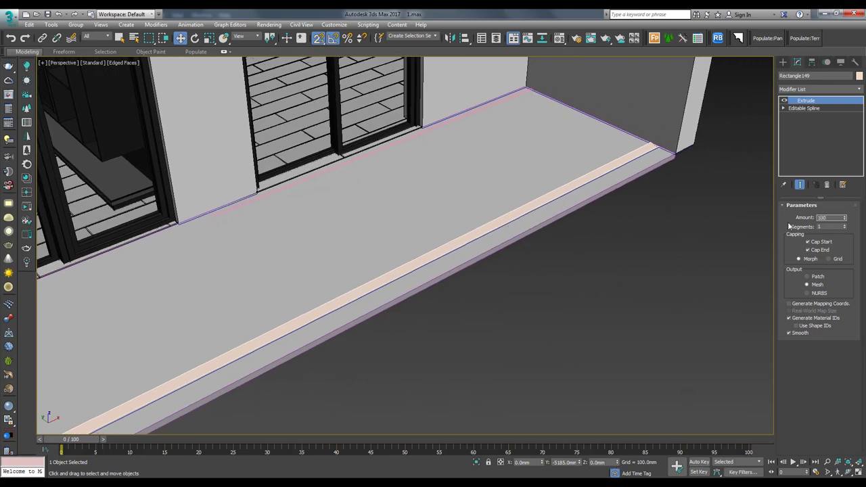
key(shift+z)
key(shift+z)
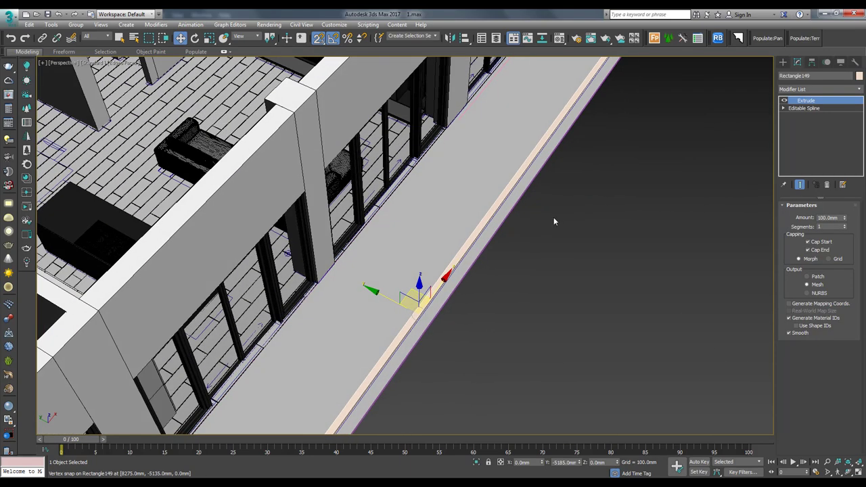
scroll(502, 216, up, 2)
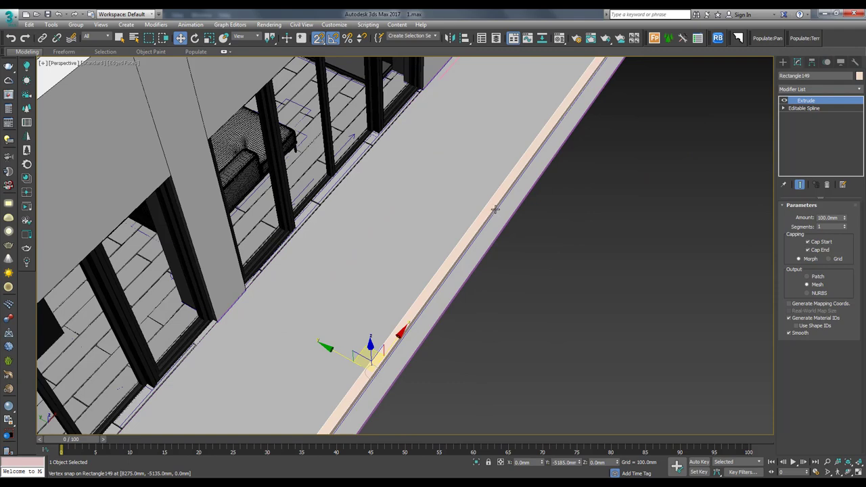
Assign the grey material to the curb from the Material Editor
click(560, 39)
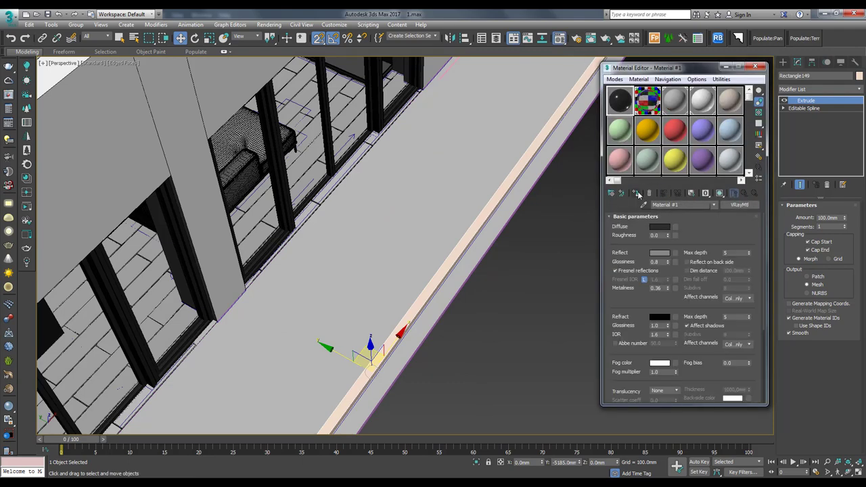
click(638, 195)
click(380, 244)
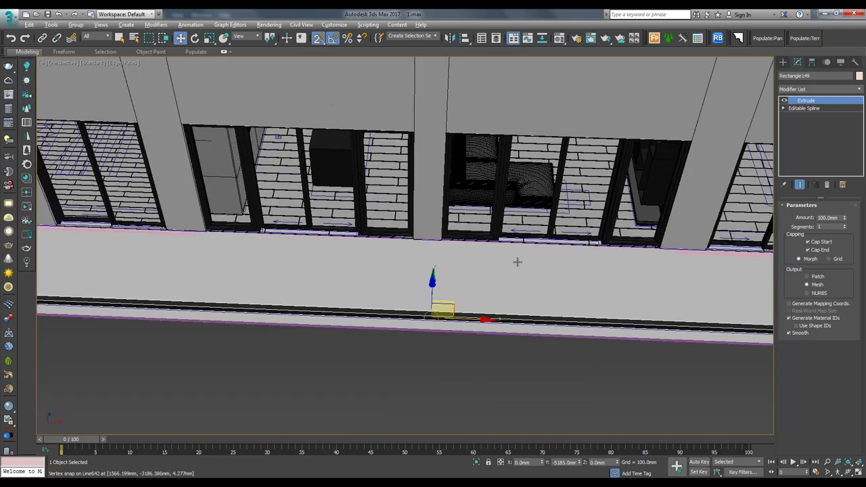
scroll(517, 262, down, 5)
alt+middle_drag(517, 261, 258, 279)
scroll(257, 279, up, 5)
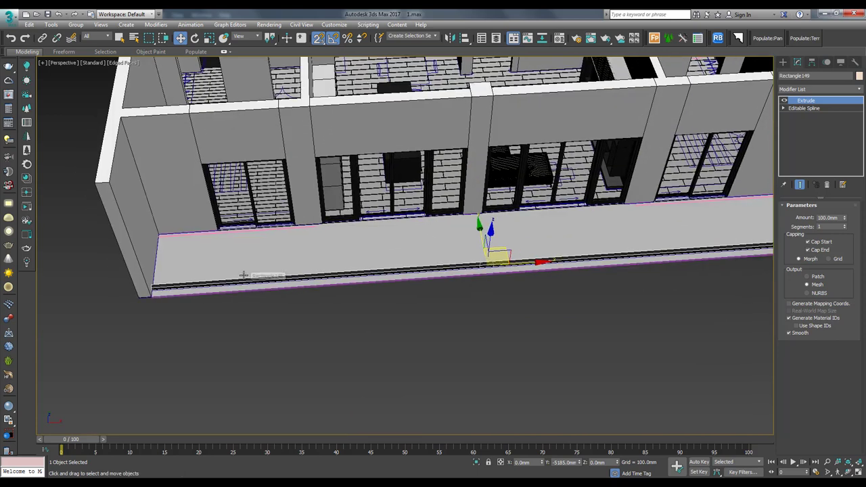
Draw a straight handrail line across the balcony from its left end
key(t)
key(F3)
click(243, 275)
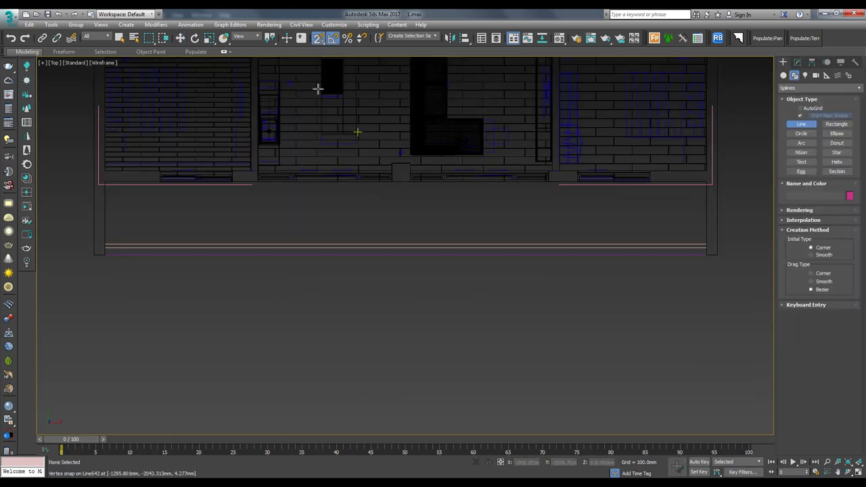
click(105, 243)
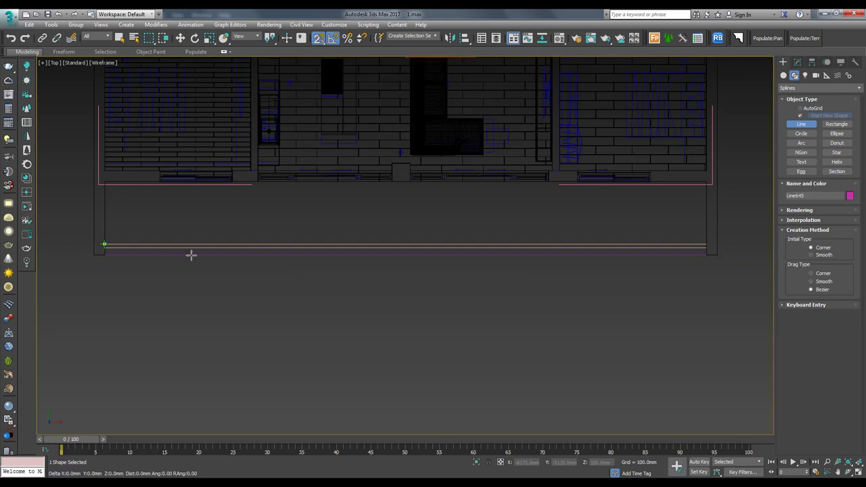
right_click(677, 241)
key(w)
key(z)
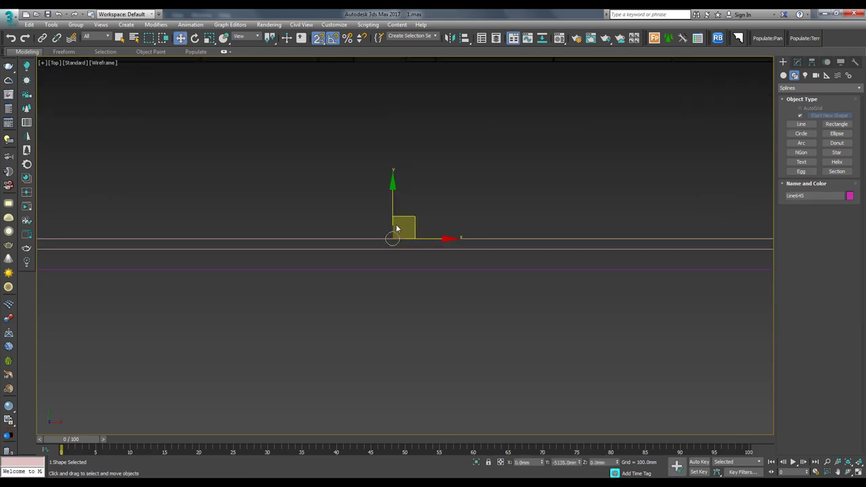
drag(396, 228, 463, 254)
Make the line renderable in the viewport with a 50 × 50 mm rectangular profile
click(798, 62)
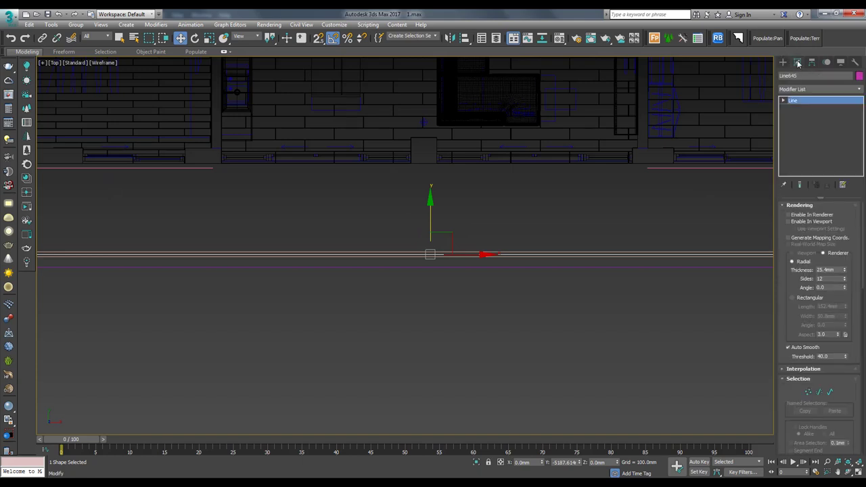
click(794, 216)
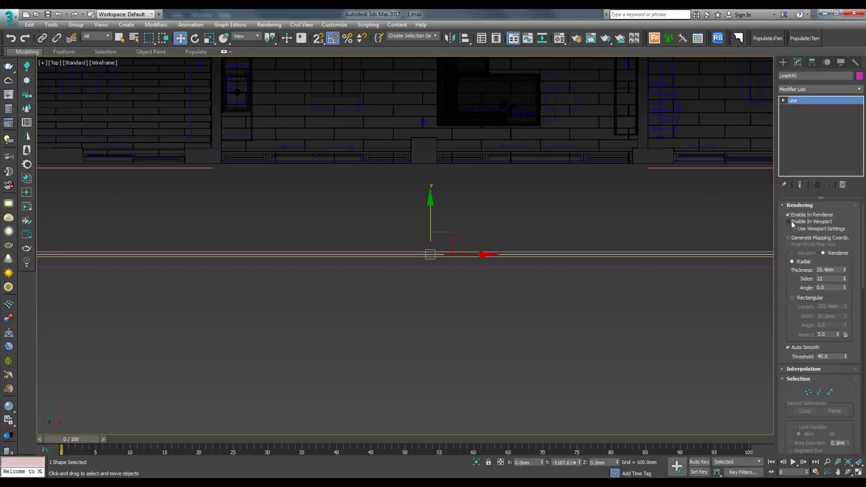
click(788, 221)
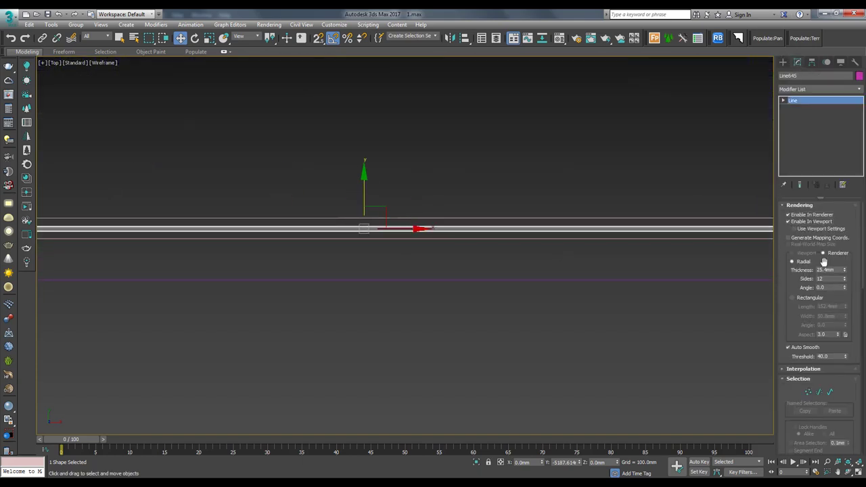
click(799, 300)
text(50)
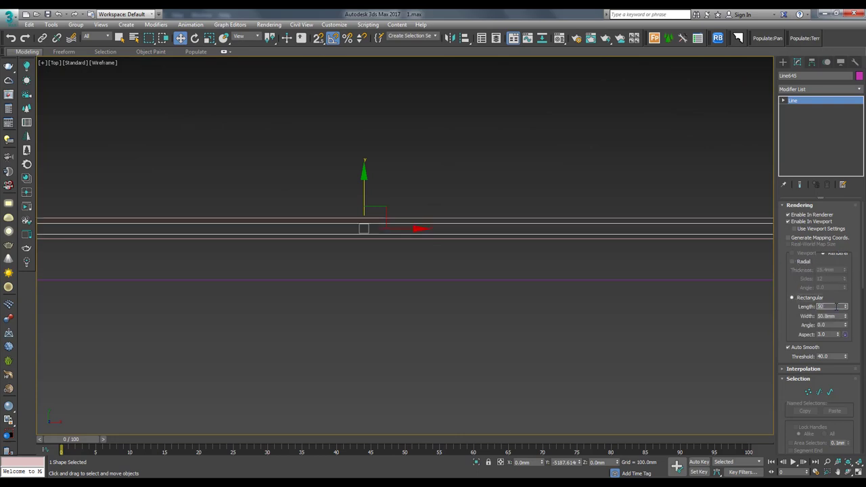
key(Tab)
key(Tab)
Raise the handrail to a Z height of 1200 mm
key(p)
scroll(464, 215, down, 3)
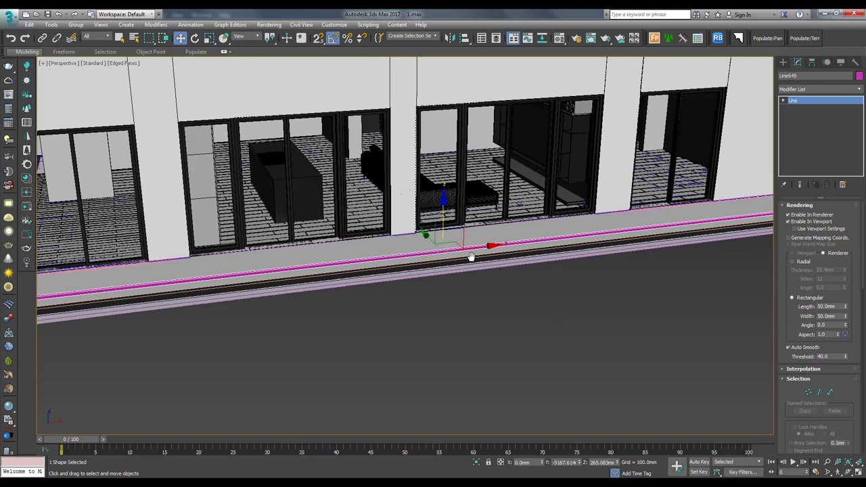
mouse_move(469, 257)
alt+middle_down()
mouse_move(484, 248)
mouse_move(526, 248)
mouse_move(550, 451)
alt+middle_up()
scroll(525, 247, up, 2)
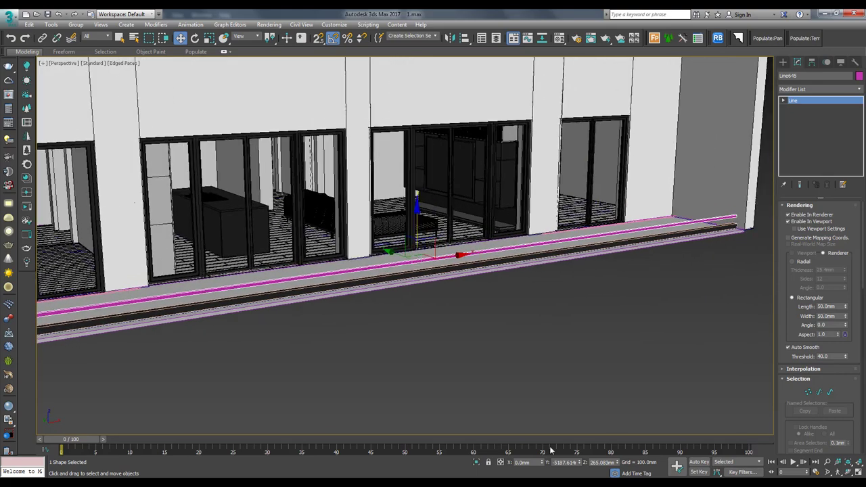
double_click(600, 462)
text(1200)
key(Return)
Draw a thin rectangle along the balcony edge, with rendering off and length 12 mm
key(t)
scroll(231, 258, up, 3)
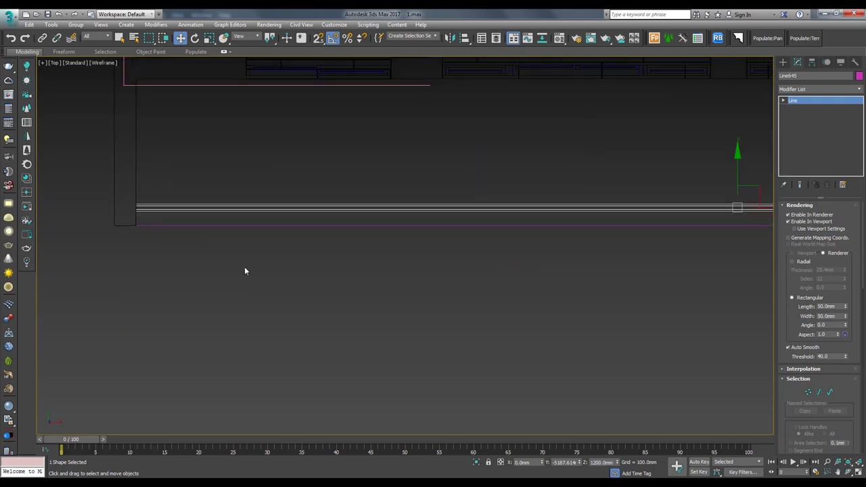
scroll(245, 271, up, 2)
click(575, 146)
click(782, 61)
click(836, 124)
middle_drag(280, 200, 232, 191)
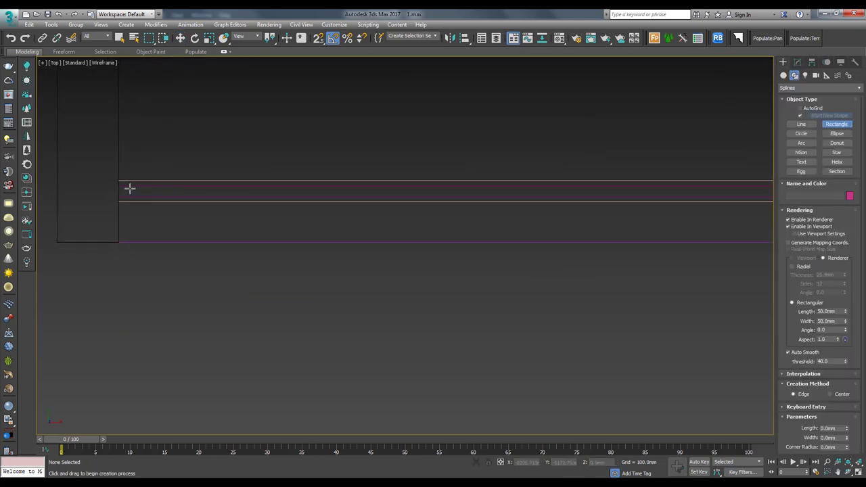
drag(120, 192, 427, 193)
click(797, 61)
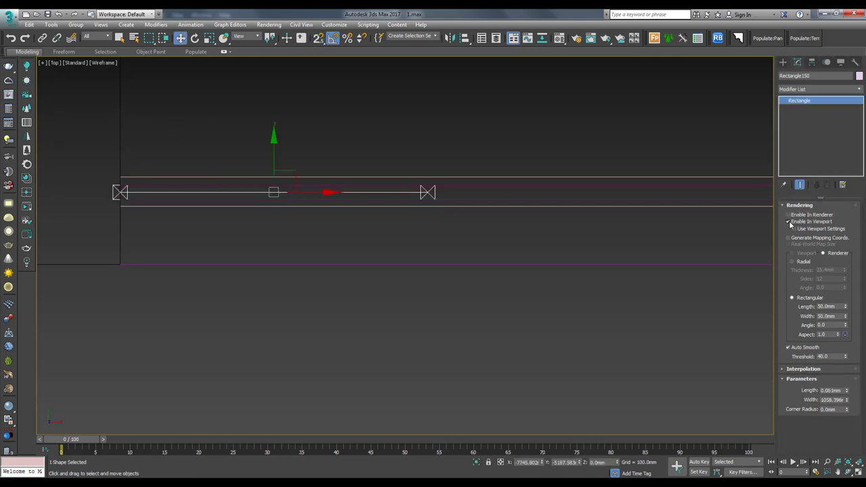
click(789, 223)
click(791, 206)
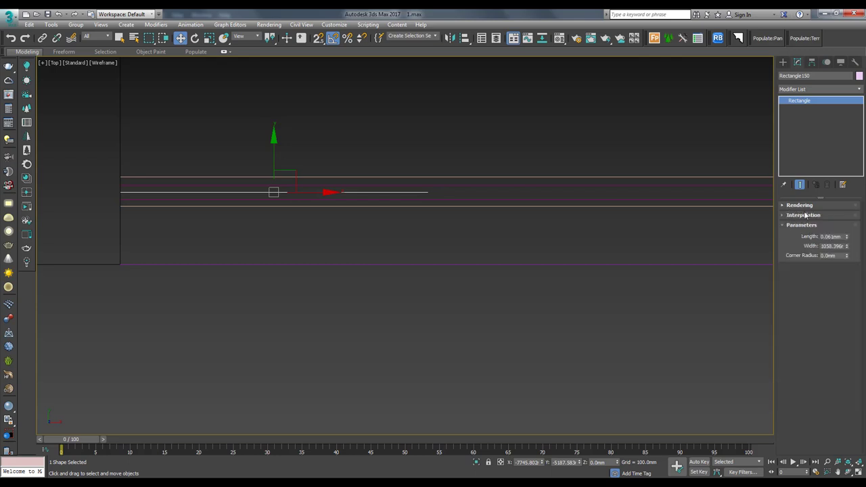
drag(845, 240, 847, 233)
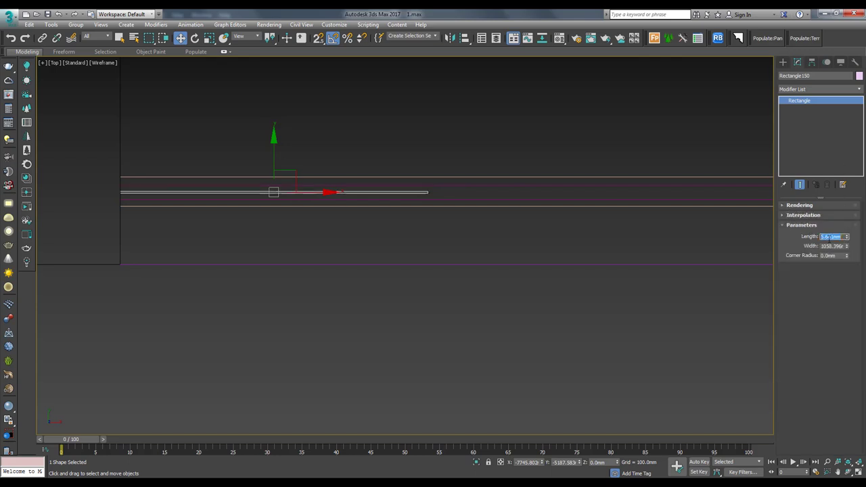
text(12)
key(Return)
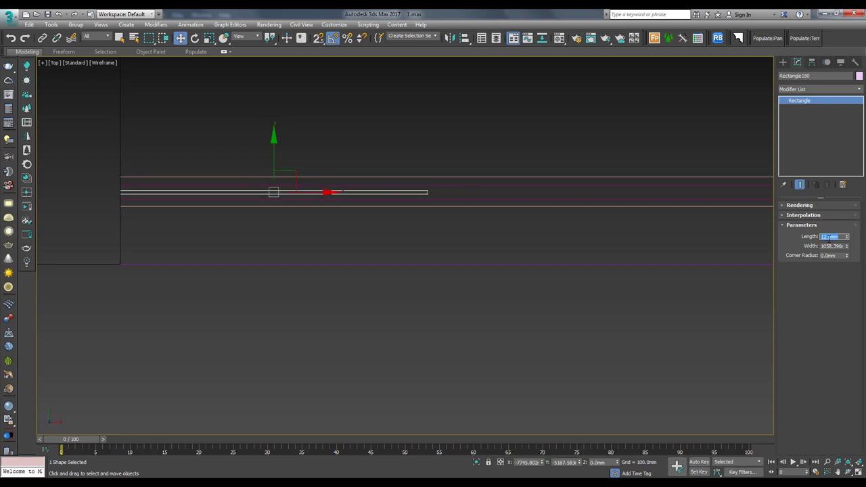
In front view, vertex-snap the glass panel down onto the balcony curb
key(f)
key(s)
drag(456, 230, 153, 207)
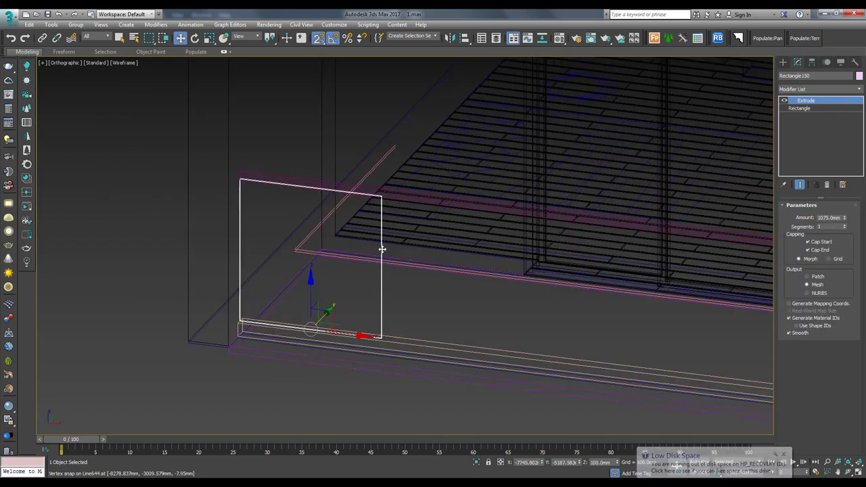
key(F3)
mouse_move(387, 251)
alt+middle_down()
mouse_move(358, 228)
mouse_move(288, 251)
alt+middle_up()
key(t)
key(F3)
key(s)
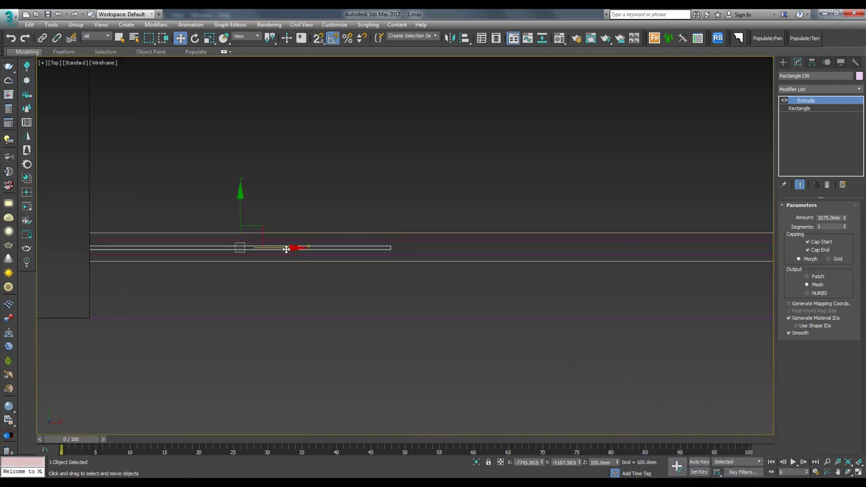
Clone the panel 24 times along the balcony, delete the overshooting copies, and select the row
shift+drag(286, 249, 594, 249)
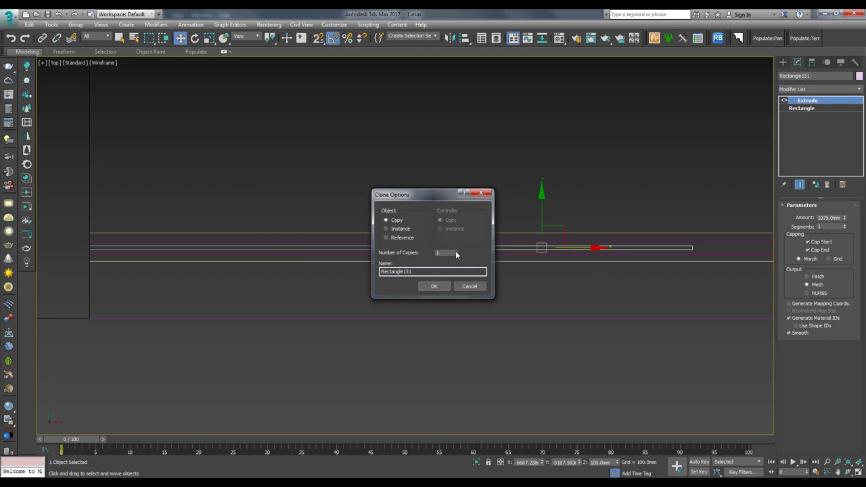
drag(457, 254, 458, 242)
key(Return)
drag(641, 283, 658, 284)
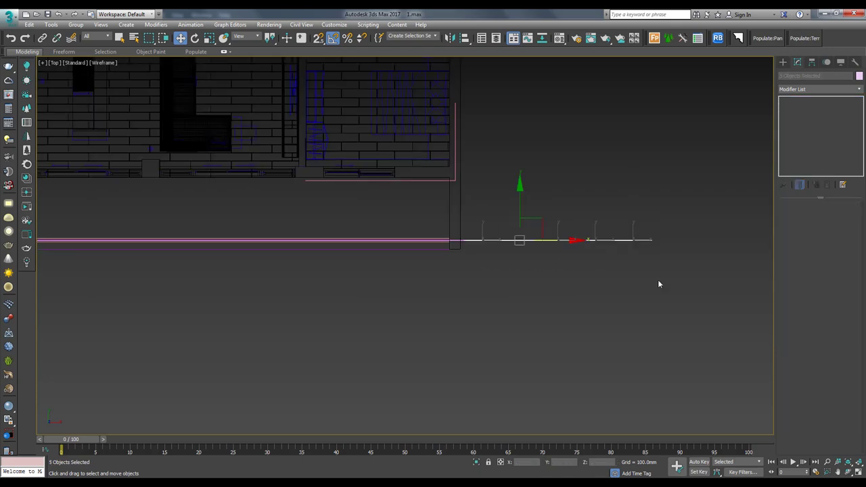
key(Delete)
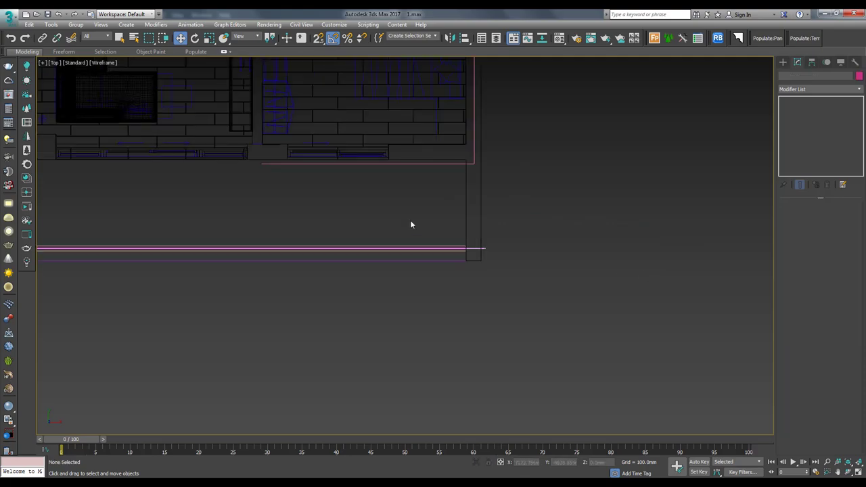
middle_drag(410, 220, 541, 246)
drag(541, 246, 329, 243)
alt+middle_drag(329, 243, 354, 228)
Group the selected glass panels under the name 'glass'
scroll(367, 251, up, 3)
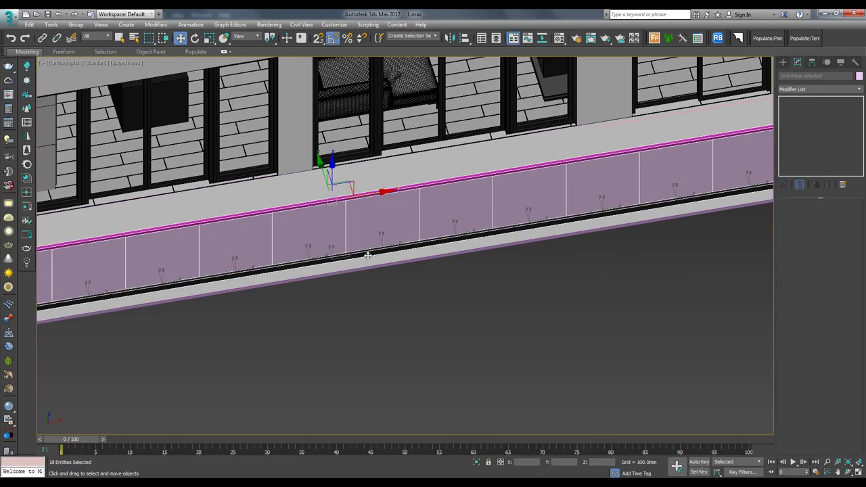
scroll(369, 257, up, 2)
alt+click(369, 256)
key(F3)
scroll(390, 228, down, 2)
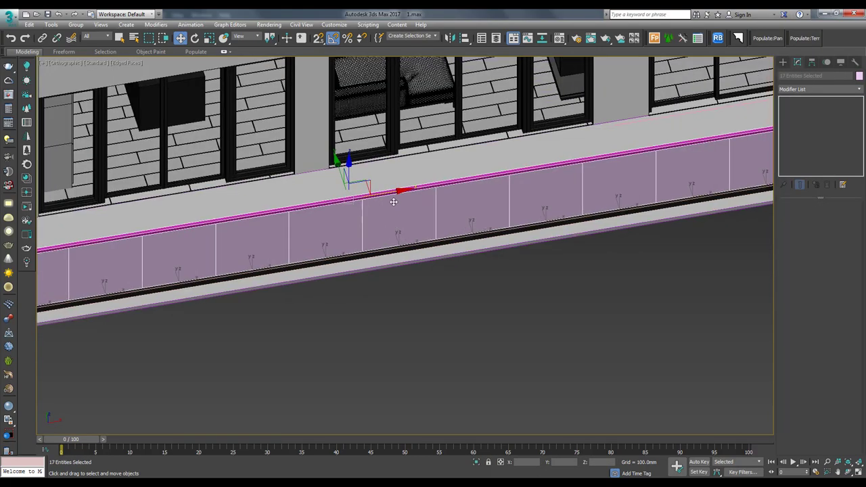
scroll(396, 194, up, 4)
scroll(458, 185, down, 5)
alt+middle_drag(458, 184, 401, 179)
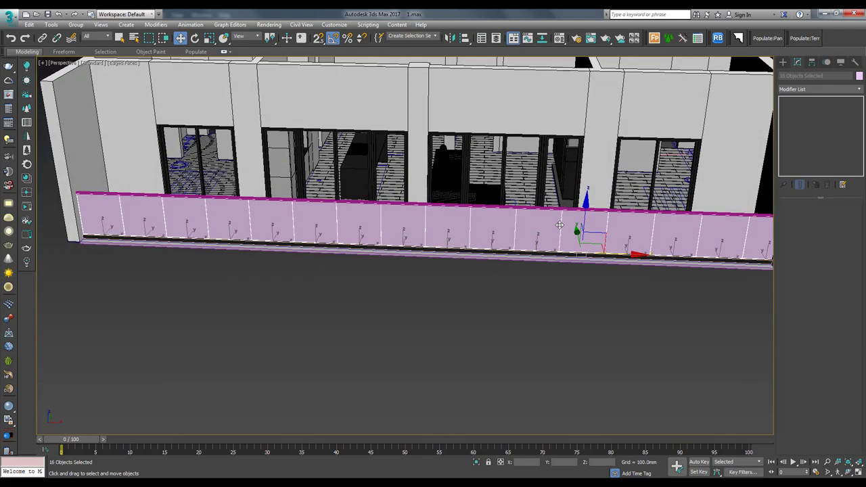
key(p)
key(ctrl+g)
click(487, 215)
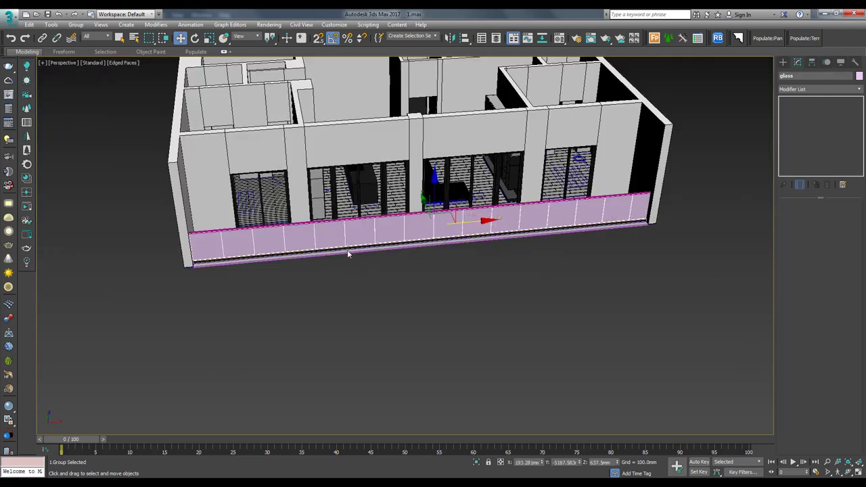
Add an FFD 2x2x2 modifier to the glass group and edit its control points
click(352, 277)
scroll(630, 208, up, 4)
click(529, 257)
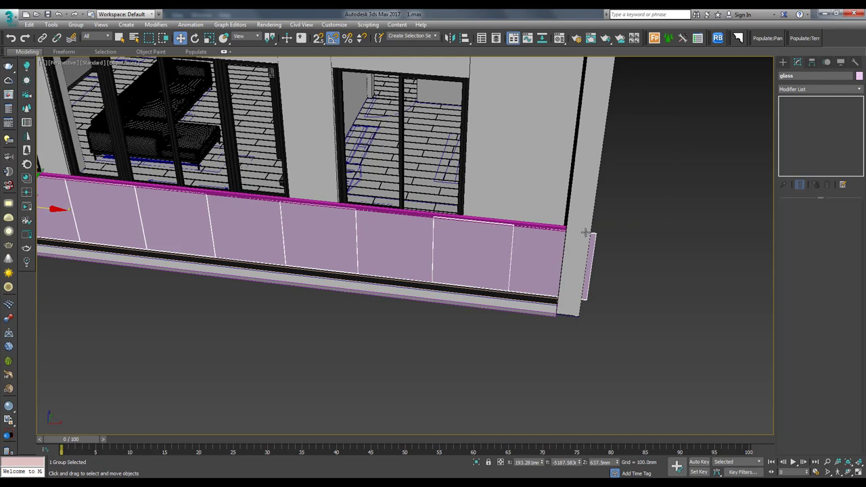
alt+middle_drag(586, 241, 609, 223)
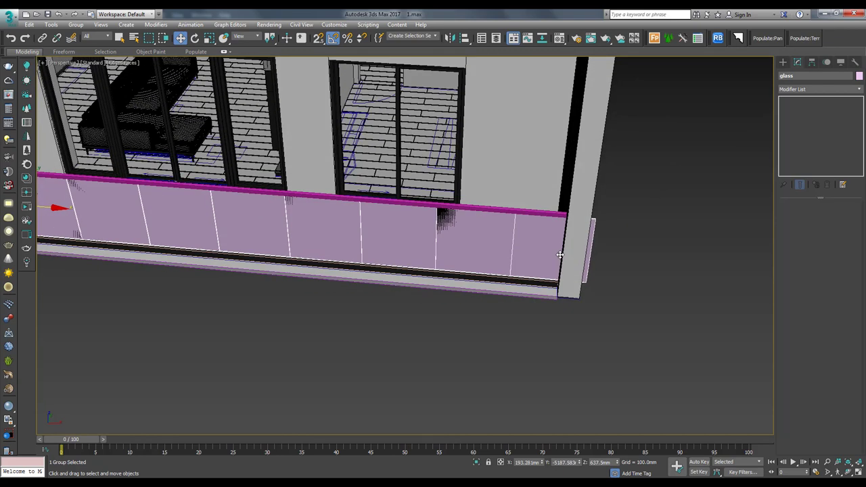
click(818, 88)
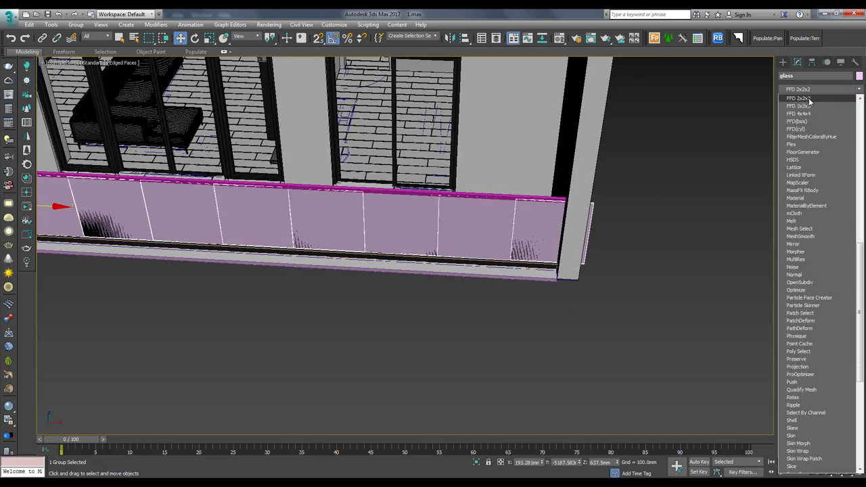
click(809, 99)
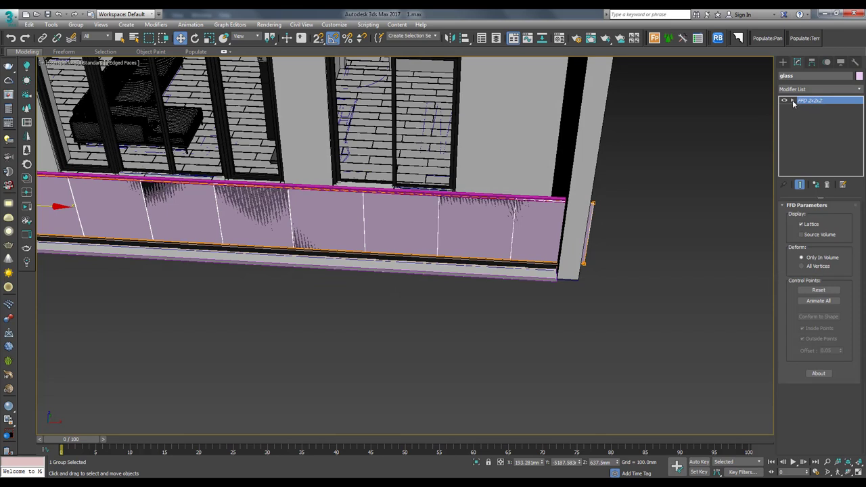
click(792, 100)
click(812, 109)
Select the FFD control points at the panels' right end with snapping on, then bring up the Material Editor
drag(634, 302, 575, 186)
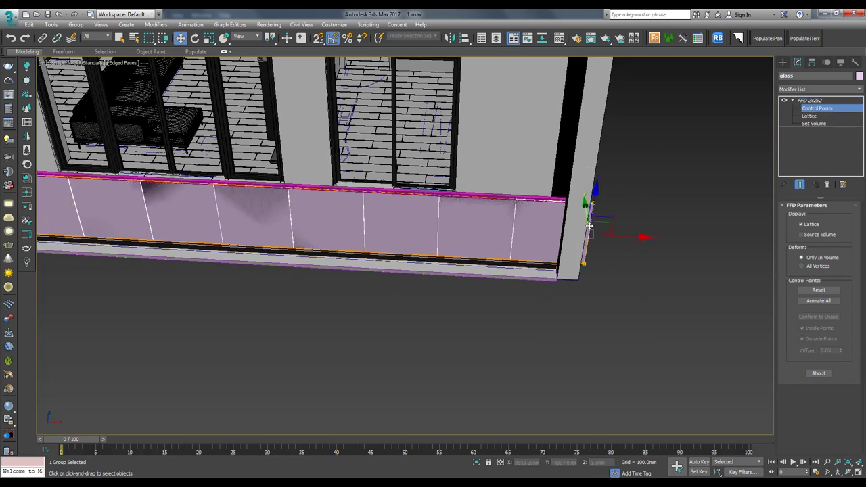
scroll(602, 233, up, 2)
key(s)
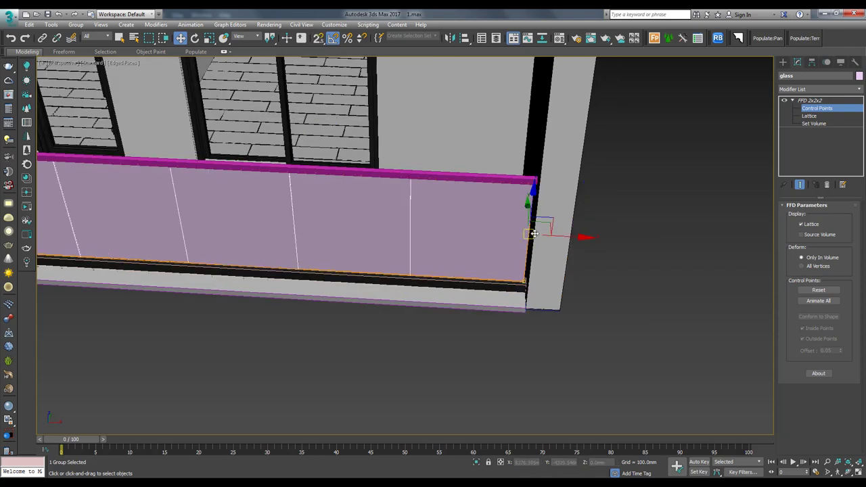
scroll(529, 235, down, 5)
scroll(161, 266, up, 5)
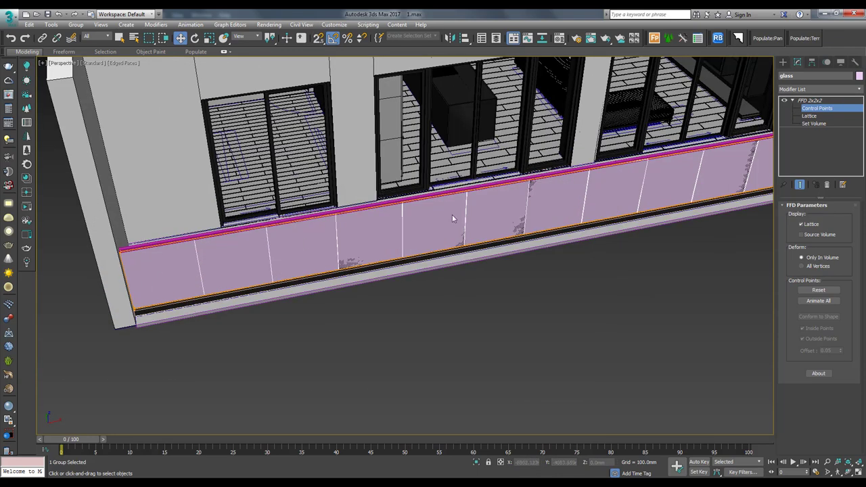
scroll(525, 198, up, 1)
key(m)
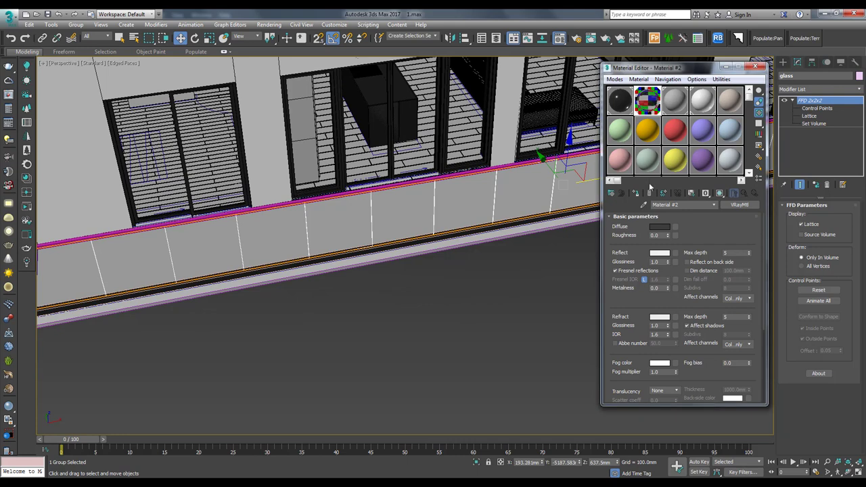
Assign the dark metal material to the handrail line
click(498, 262)
scroll(499, 262, up, 3)
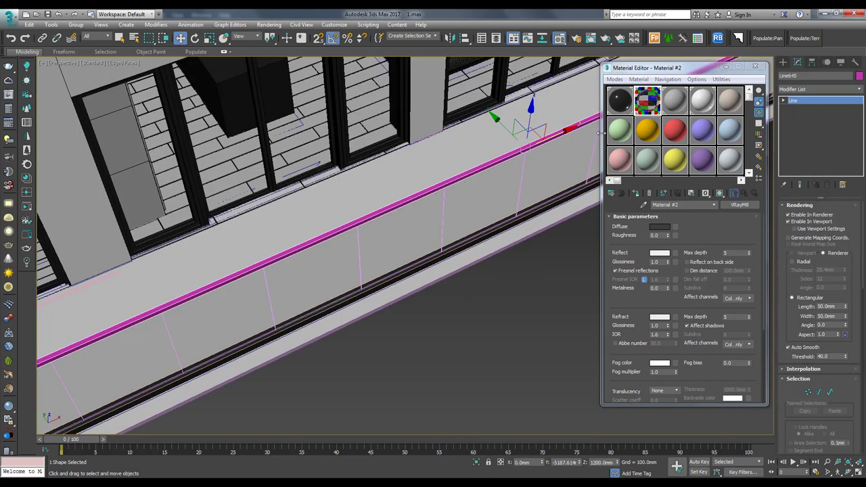
click(536, 152)
click(636, 193)
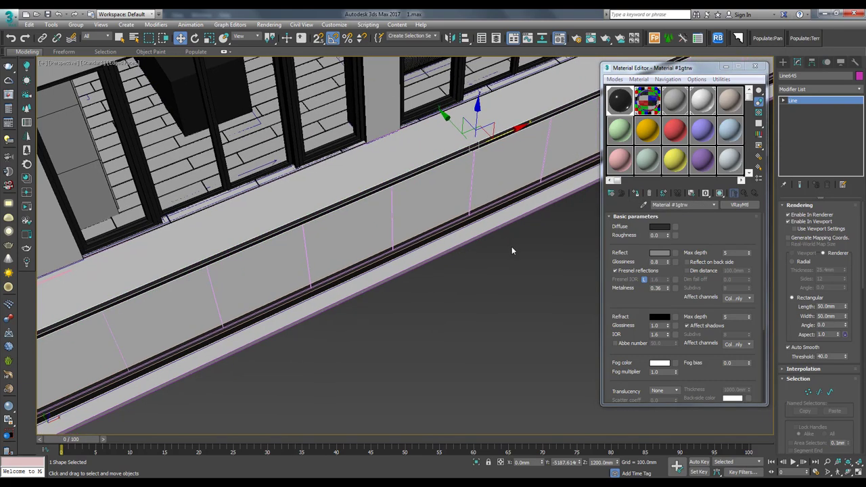
Orbit around the balcony to inspect the finished railing from several angles
alt+middle_drag(511, 247, 523, 257)
click(523, 257)
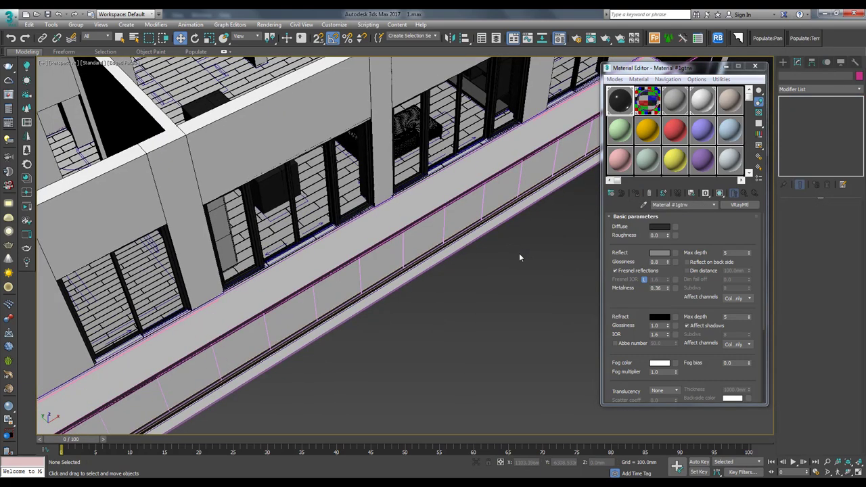
drag(518, 253, 485, 203)
mouse_move(485, 202)
alt+middle_down()
mouse_move(463, 266)
mouse_move(514, 270)
alt+middle_up()
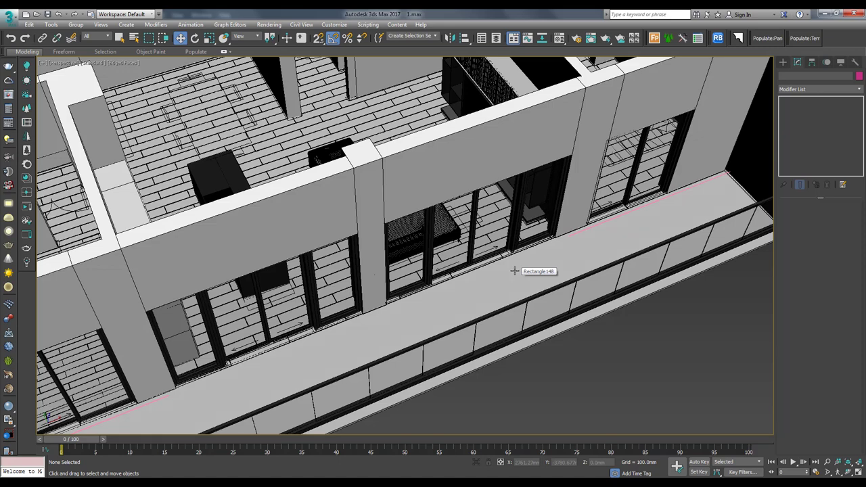
scroll(514, 270, up, 5)
scroll(473, 244, up, 3)
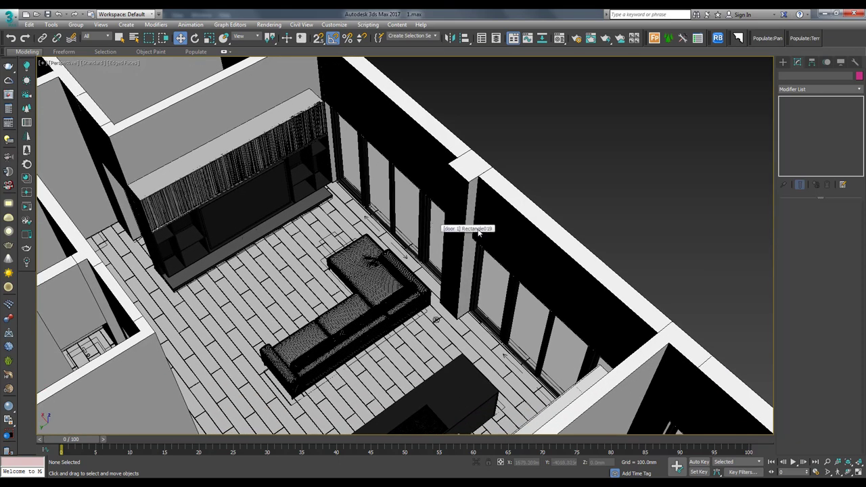
alt+middle_drag(580, 181, 527, 274)
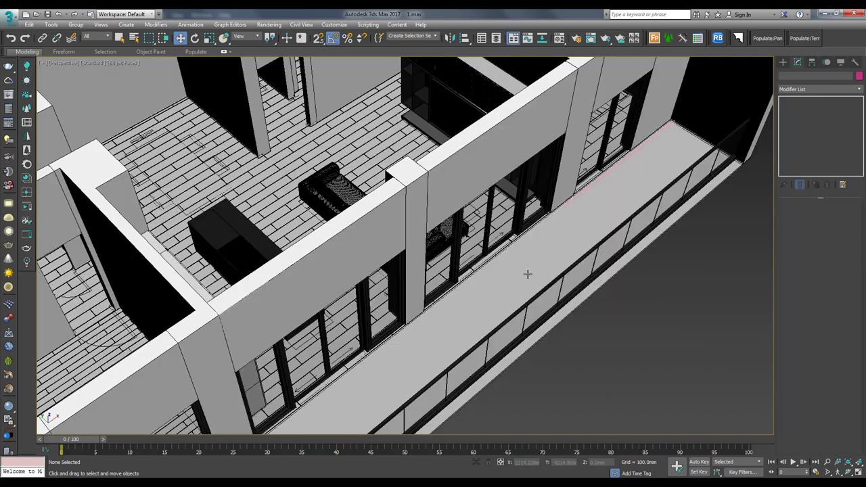